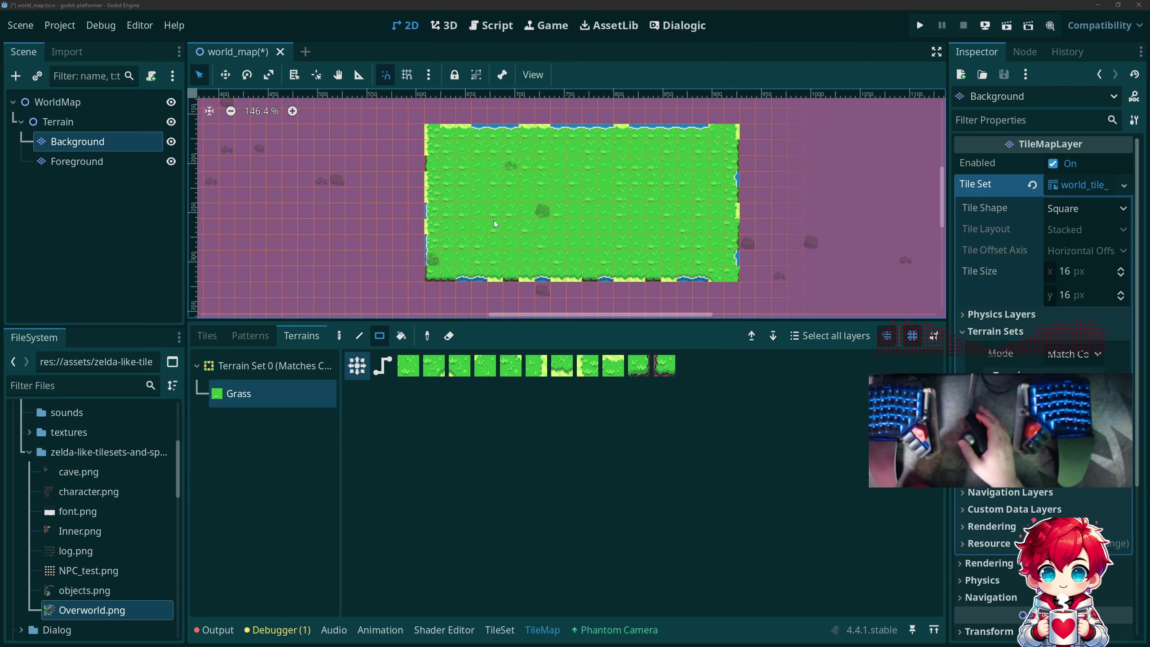
scroll(552, 196, up, 2)
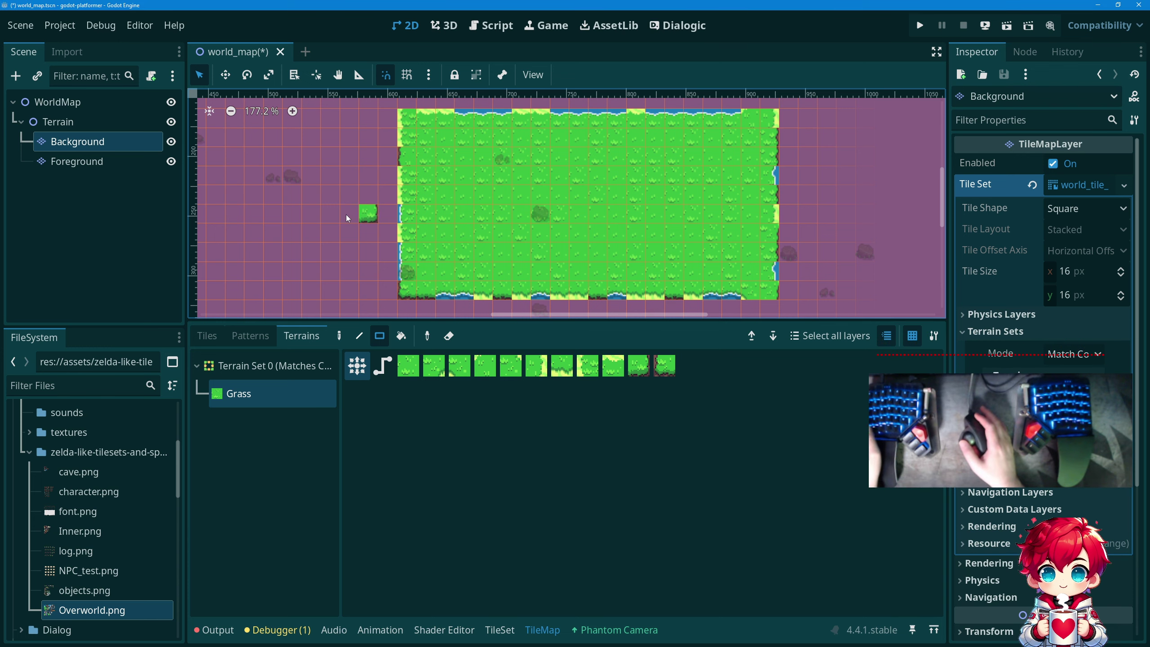
click(338, 338)
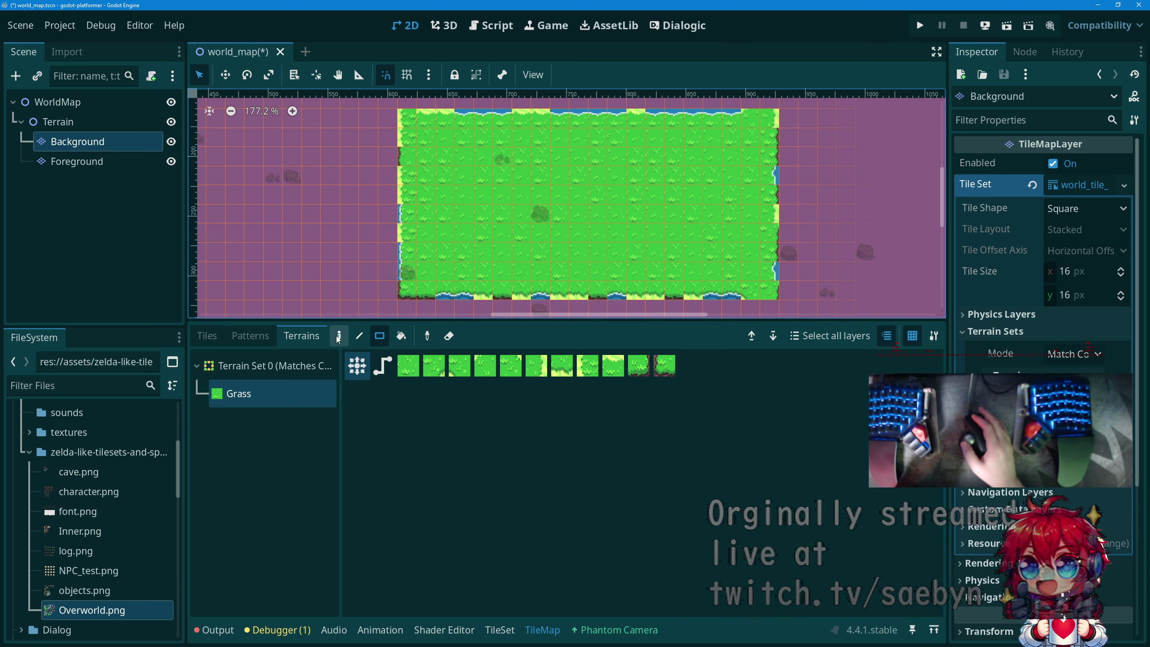
click(207, 336)
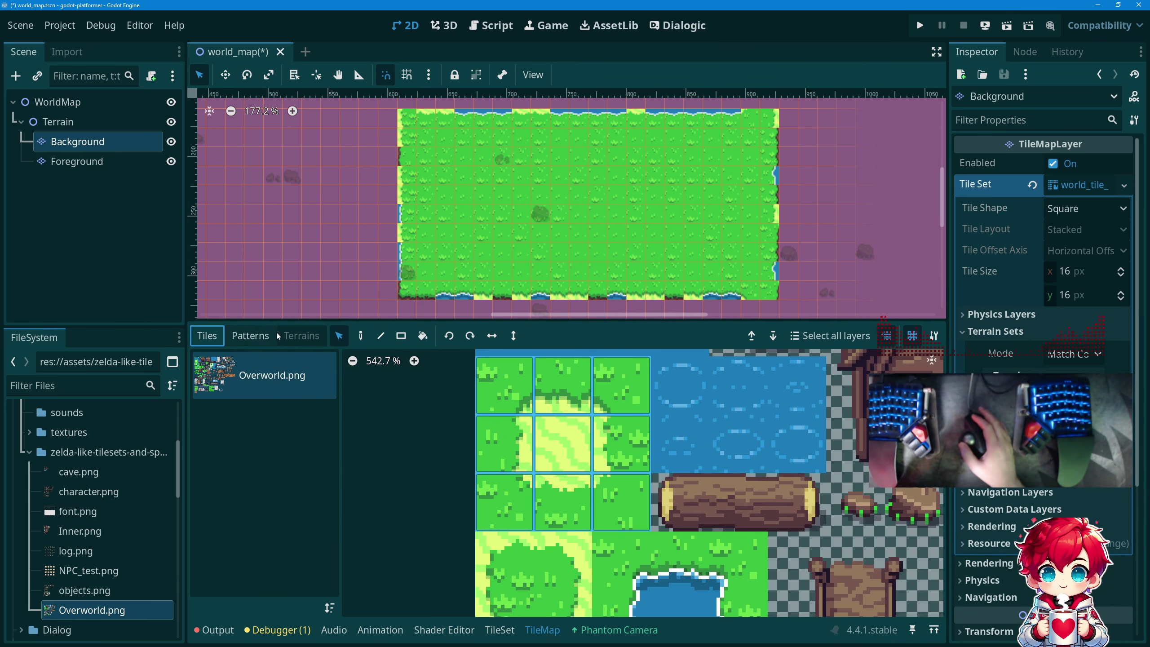
Add a CharacterBody2D node as a child of the WorldMap root node.
right_click(105, 107)
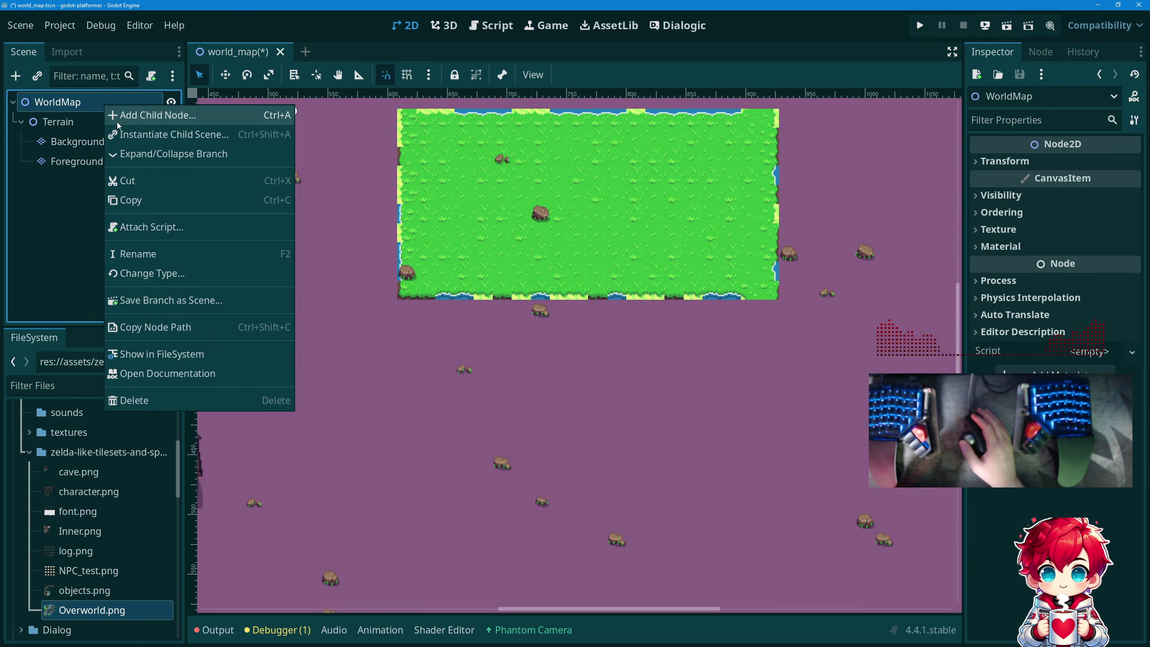
click(124, 116)
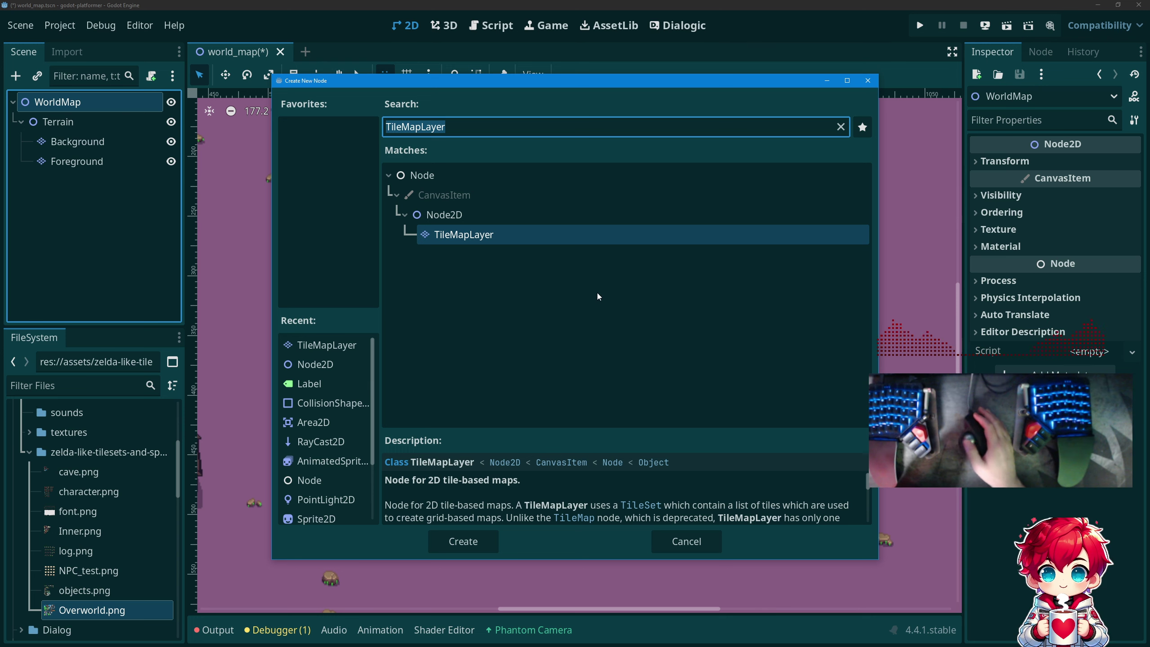
scroll(352, 413, down, 4)
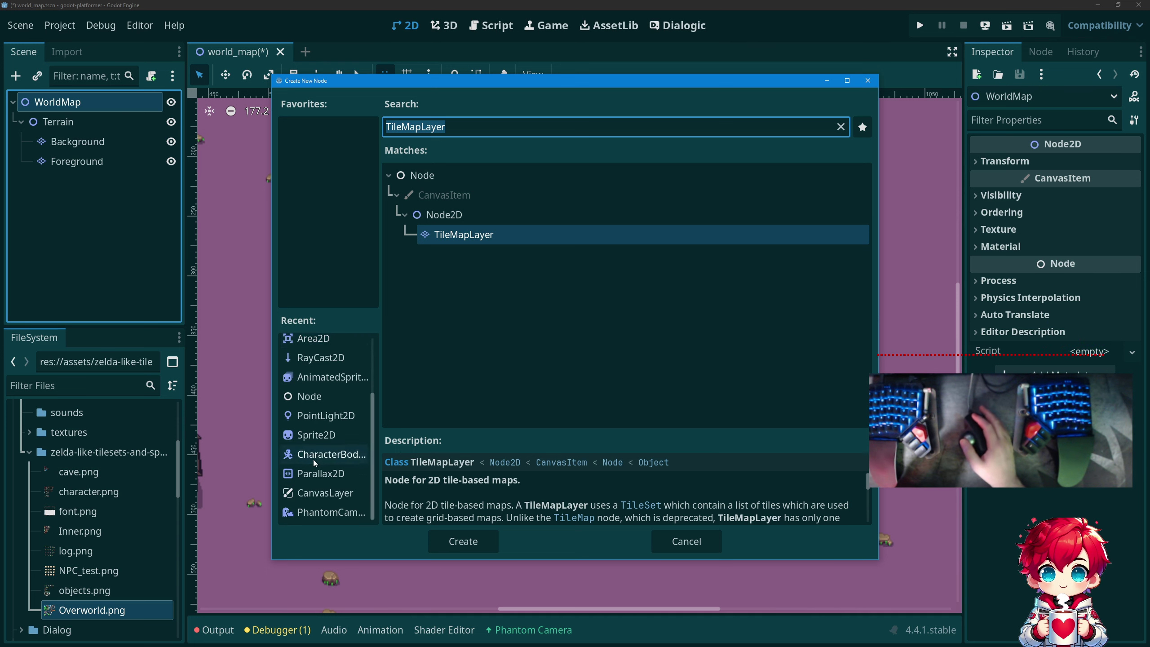
click(313, 455)
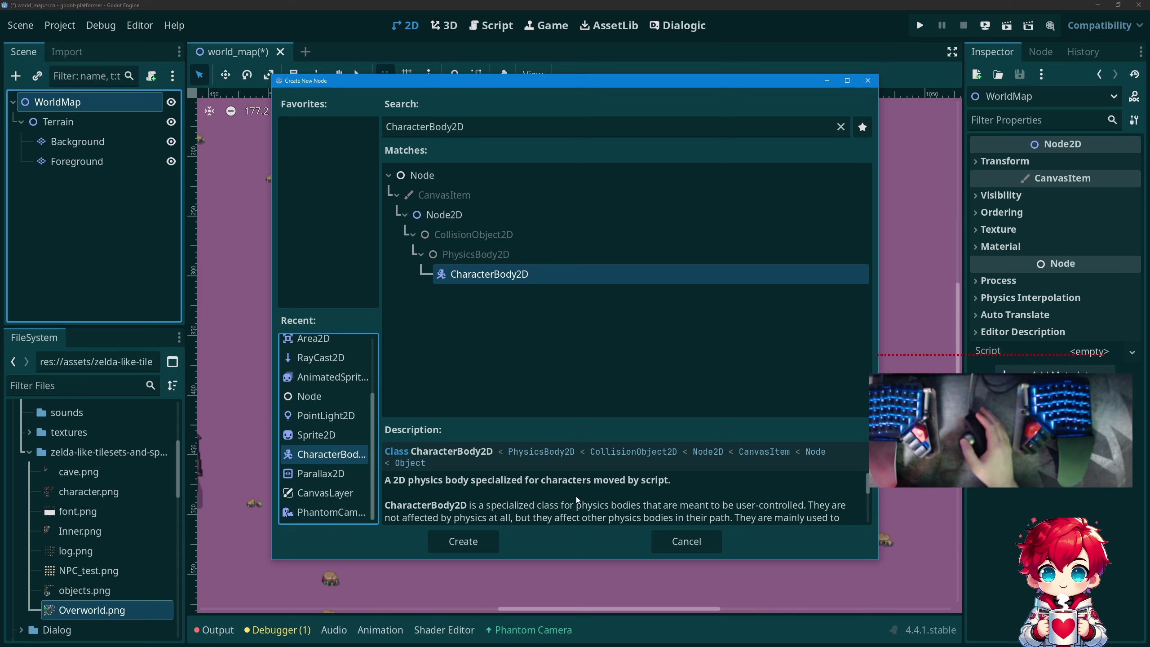
scroll(576, 496, down, 3)
scroll(572, 498, down, 1)
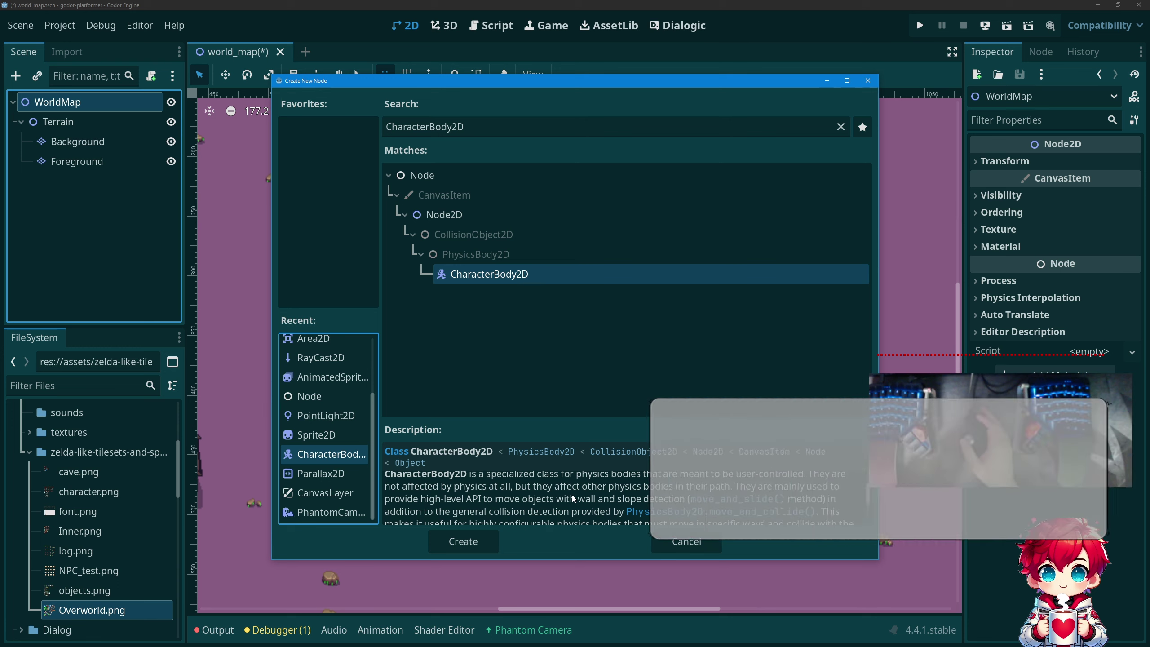
scroll(573, 497, down, 1)
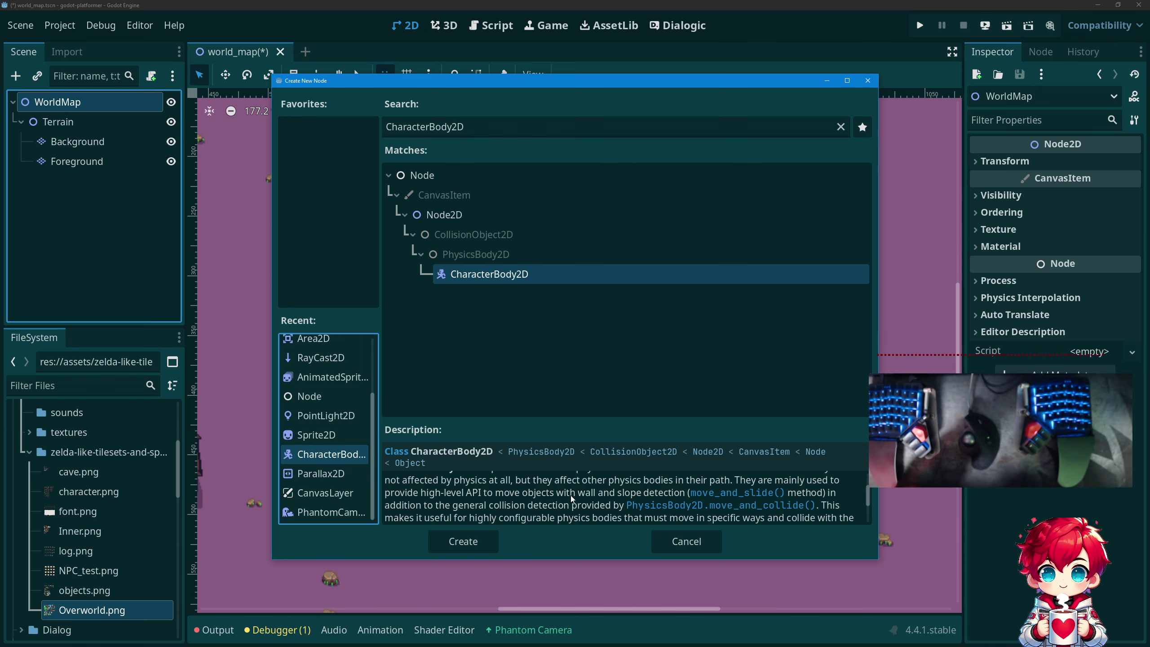
click(470, 543)
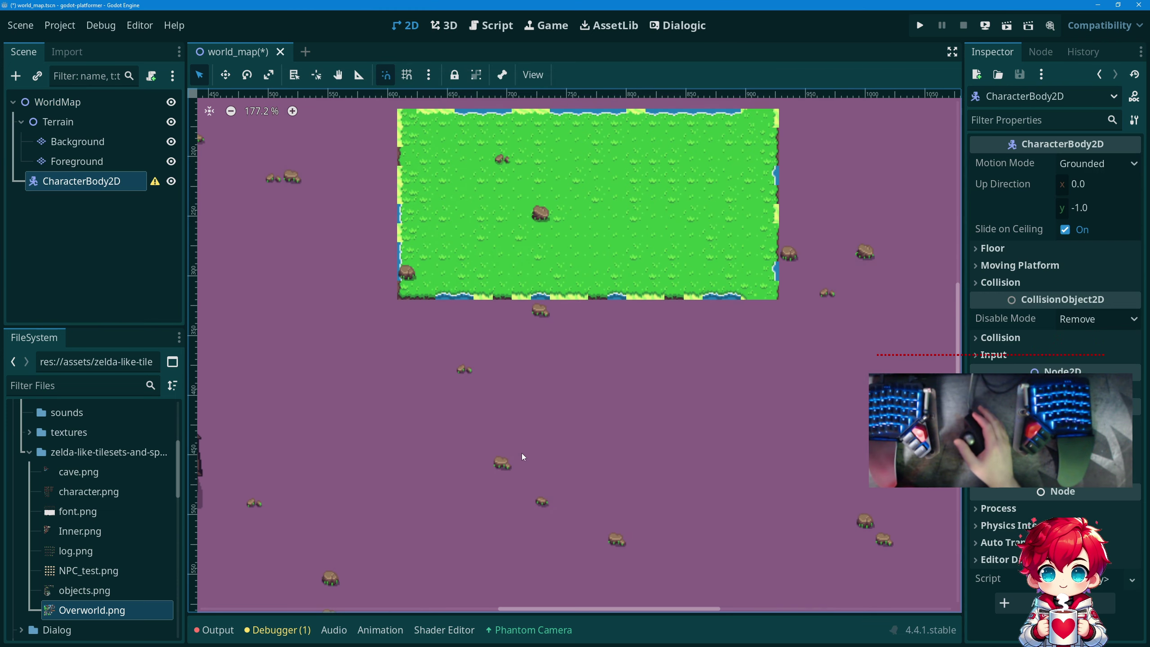
Add a CollisionShape2D node as a child of the CharacterBody2D node.
mouse_move(158, 181)
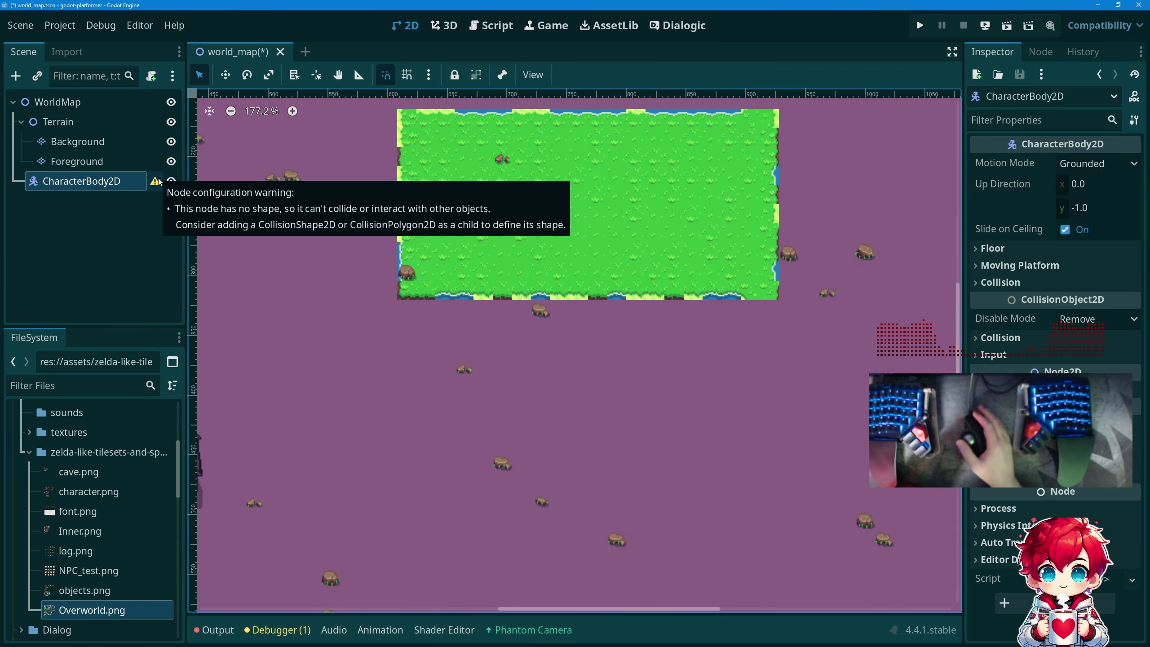
right_click(89, 183)
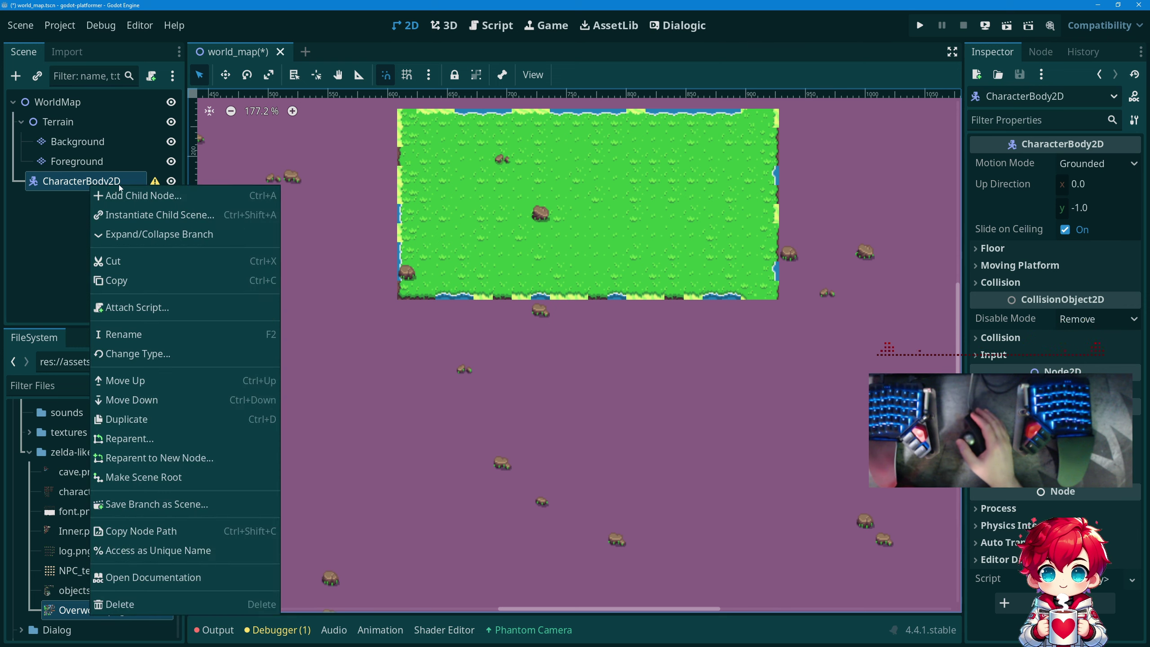
click(124, 196)
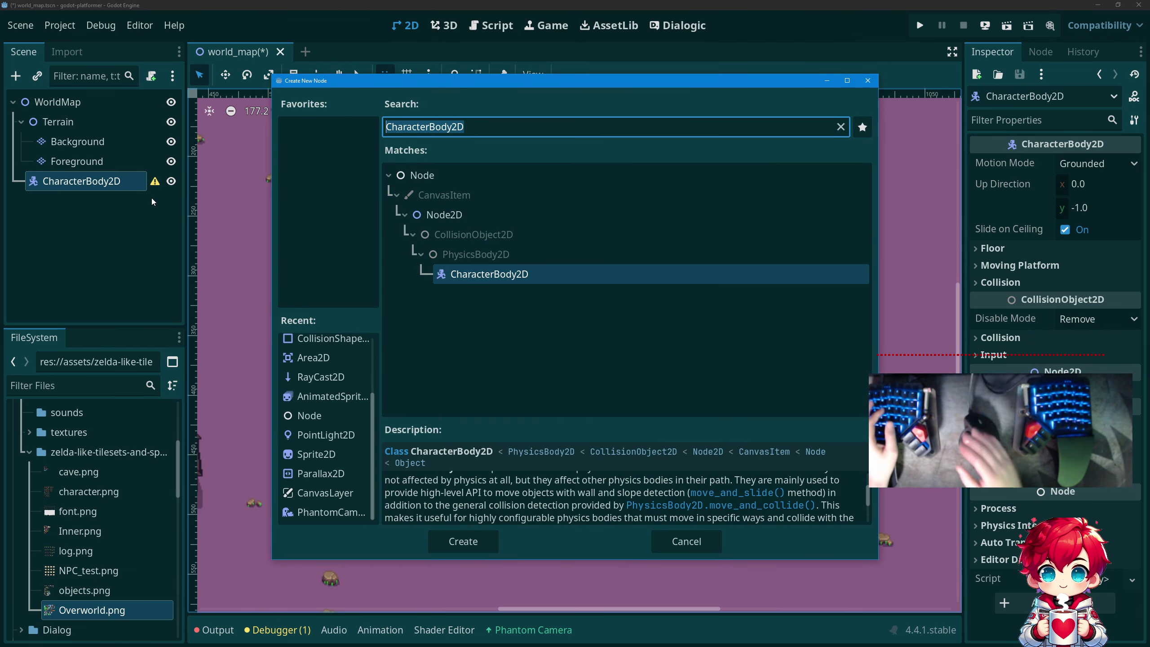
text(coll)
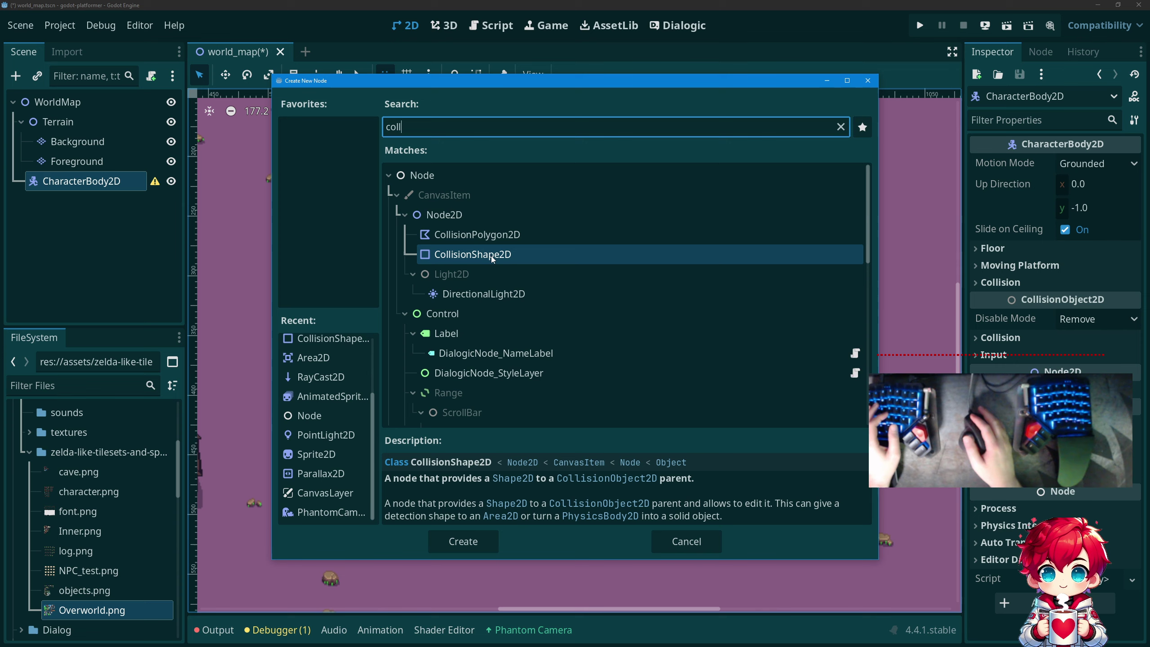
double_click(492, 260)
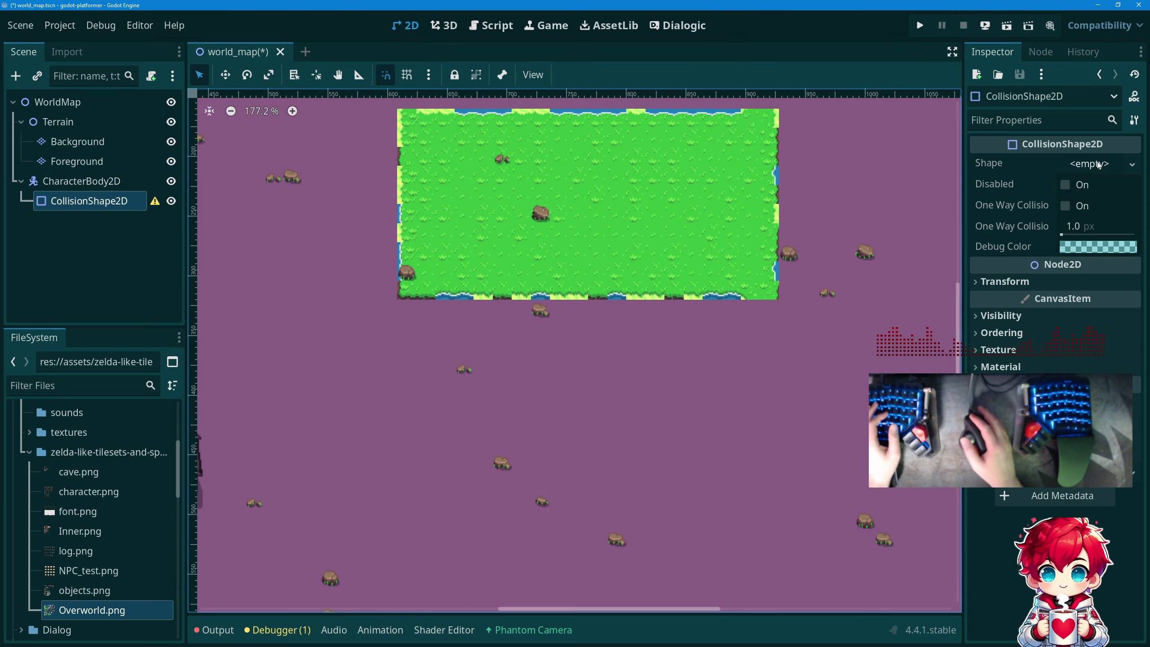
Assign a new CapsuleShape2D as the shape of the CollisionShape2D node.
scroll(488, 193, down, 10)
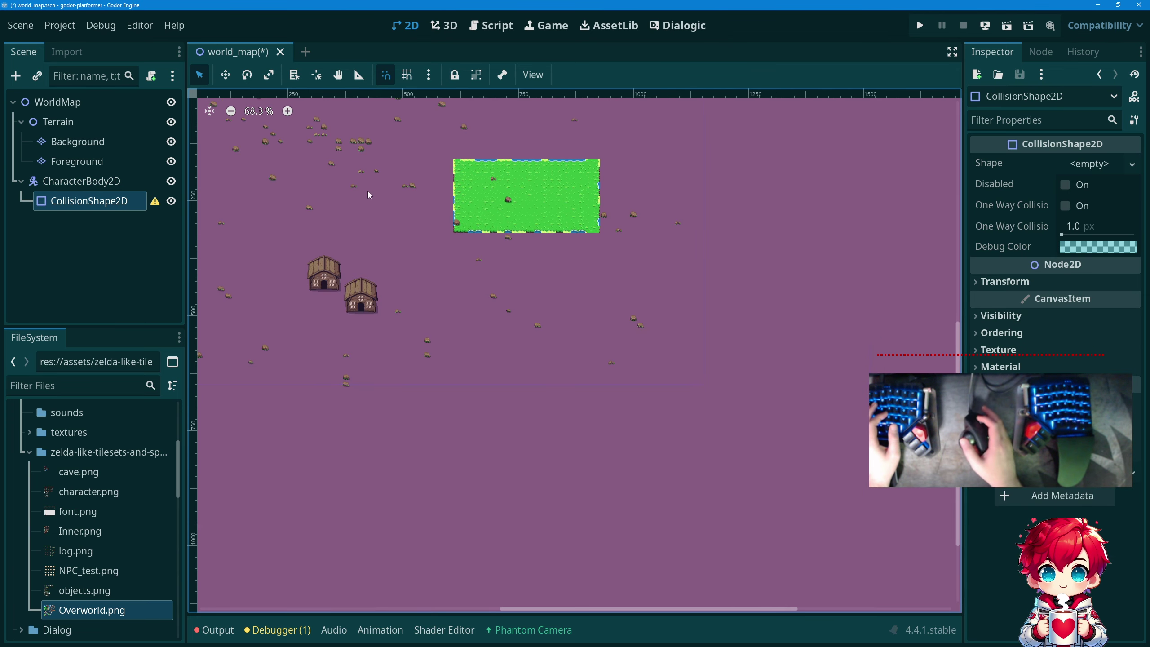
middle_drag(364, 146, 513, 256)
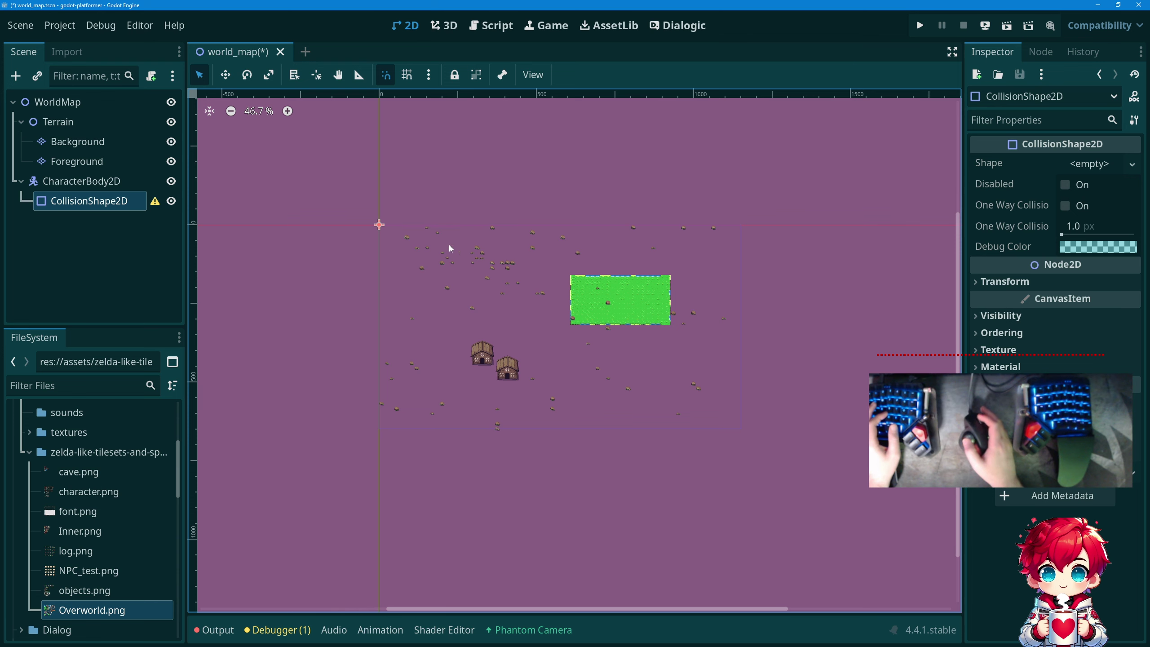
scroll(415, 239, up, 10)
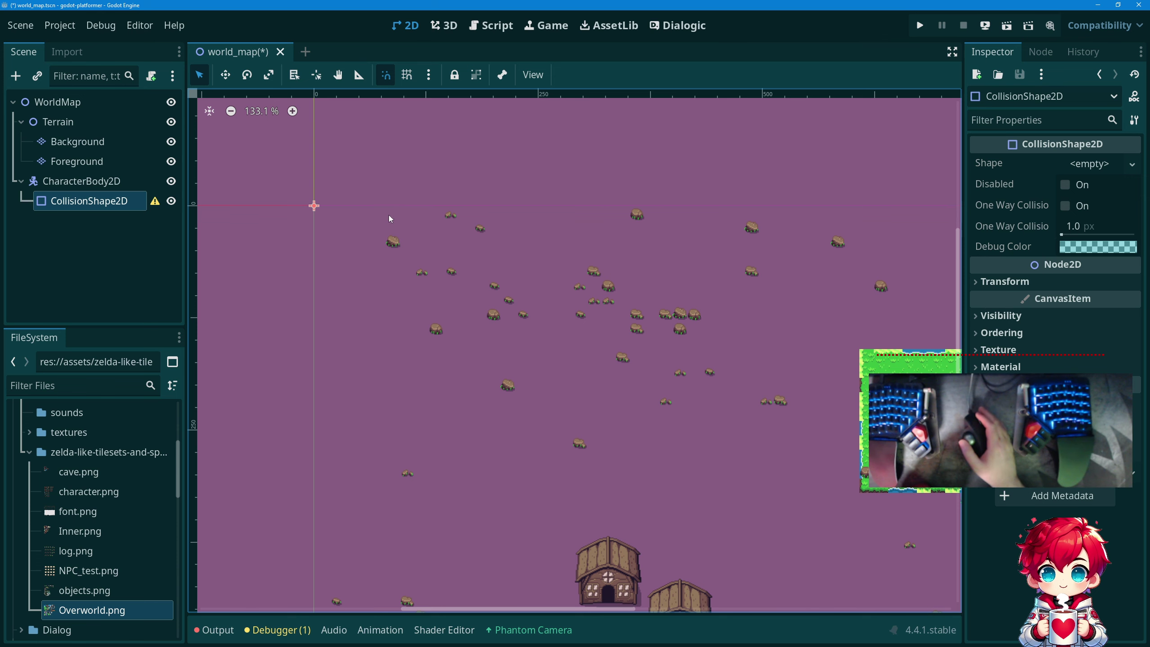
scroll(379, 184, up, 5)
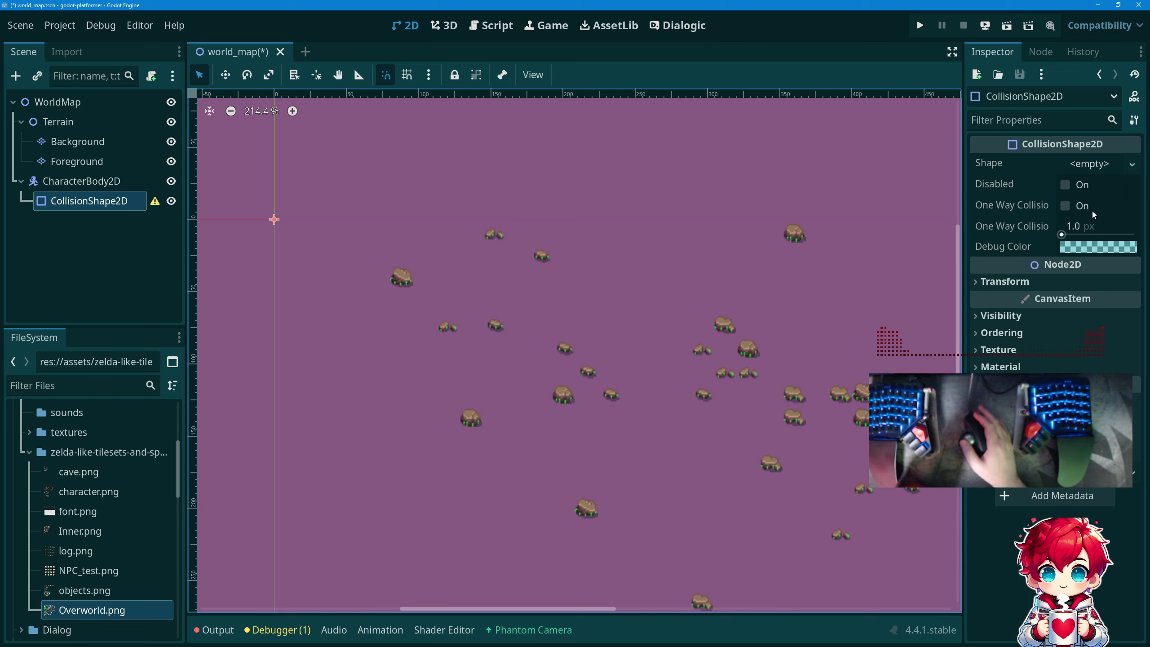
click(1131, 164)
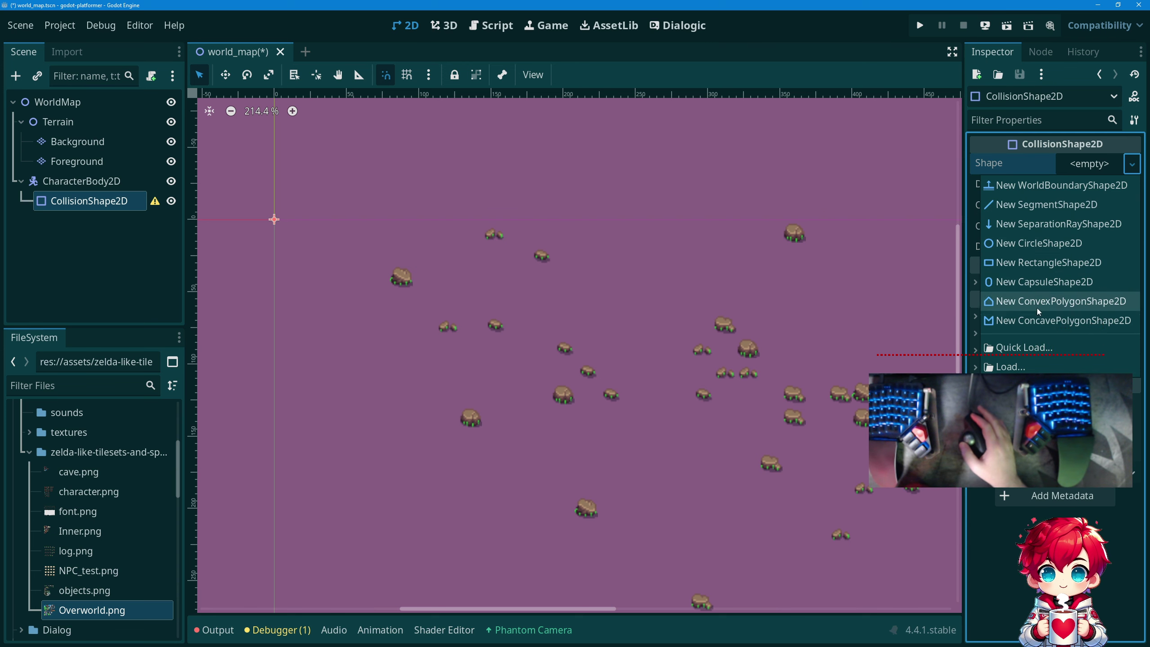
click(1059, 281)
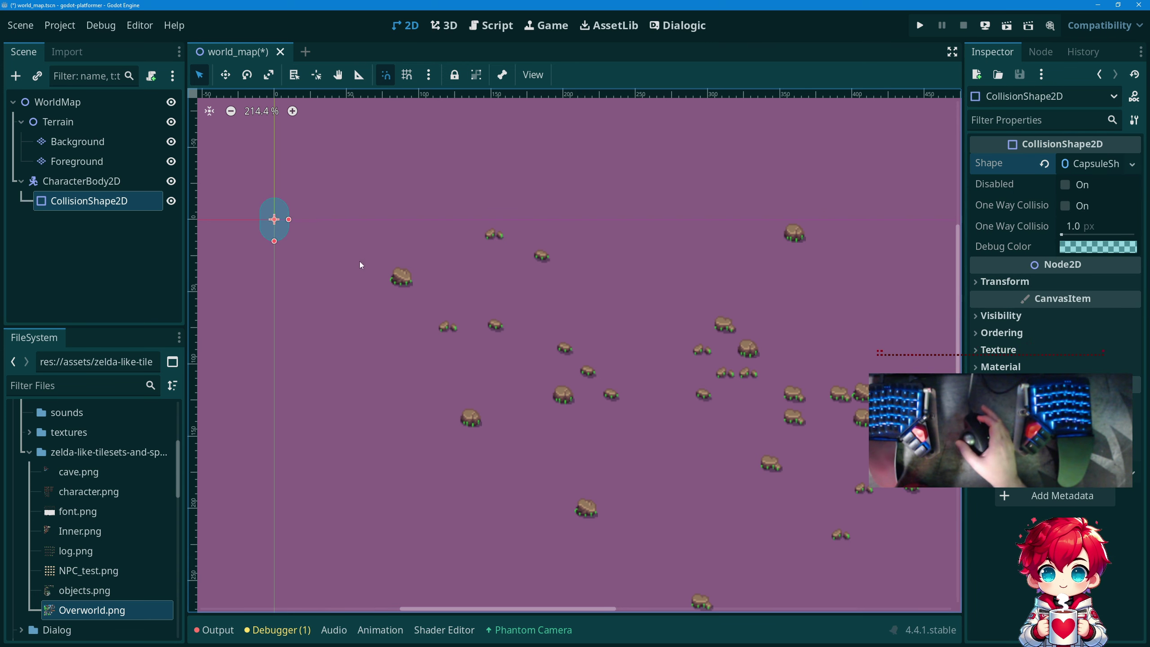
middle_drag(359, 260, 512, 368)
scroll(455, 353, up, 2)
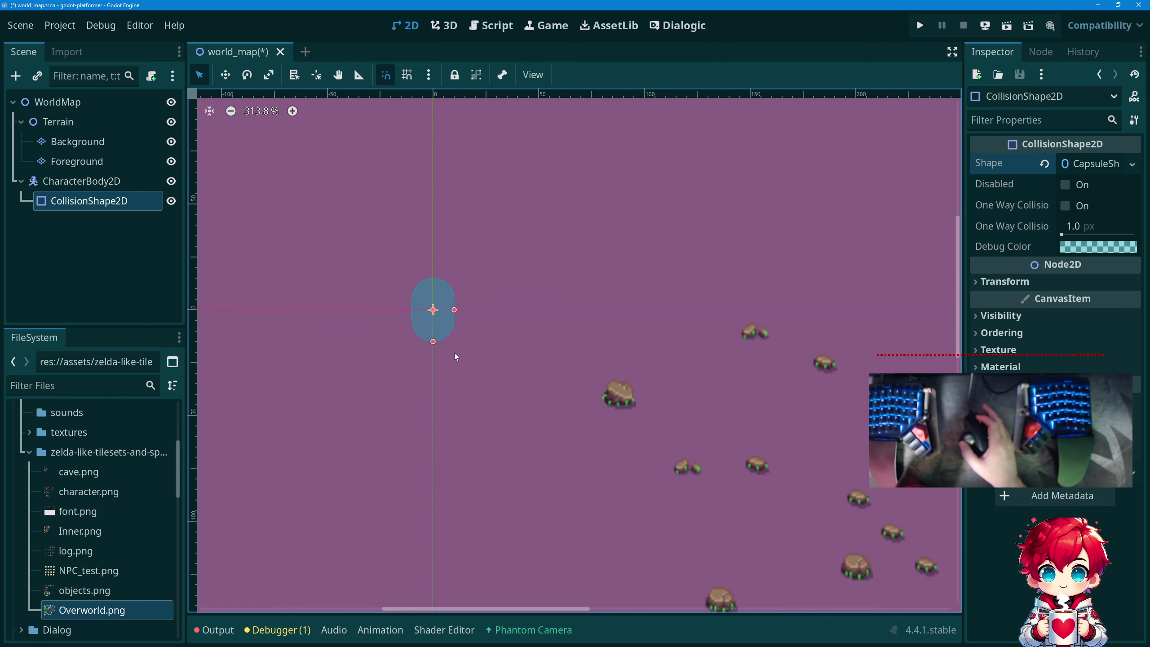
scroll(458, 346, up, 2)
middle_drag(456, 309, 535, 328)
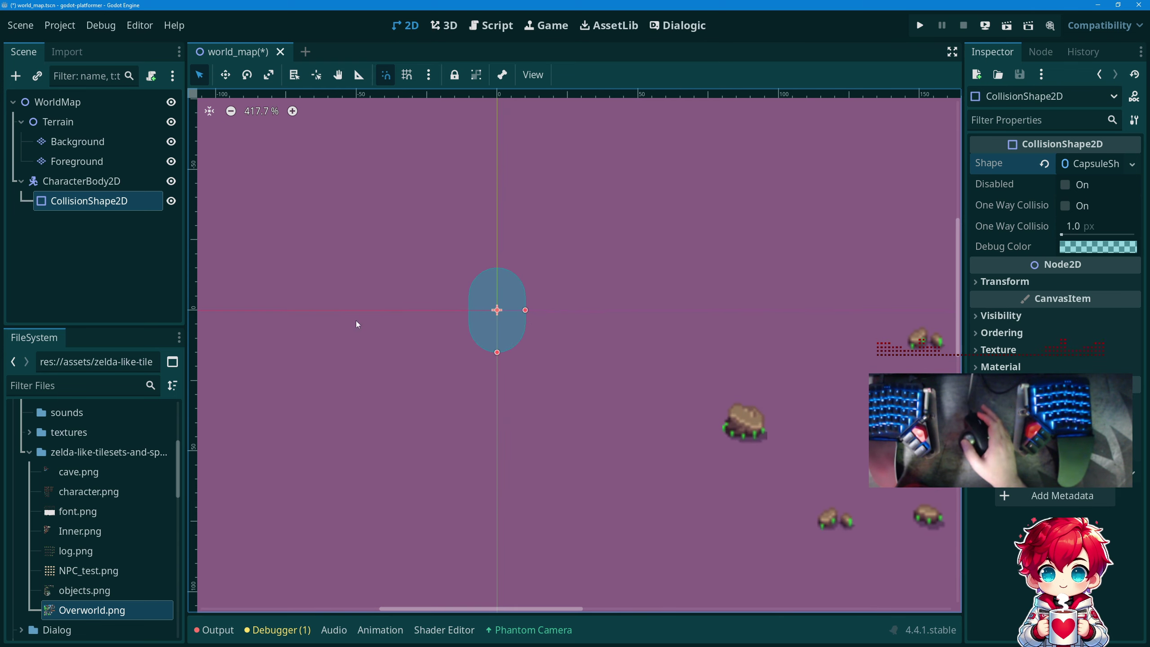
Add an AnimatedSprite2D node as a child of the CharacterBody2D node.
right_click(79, 185)
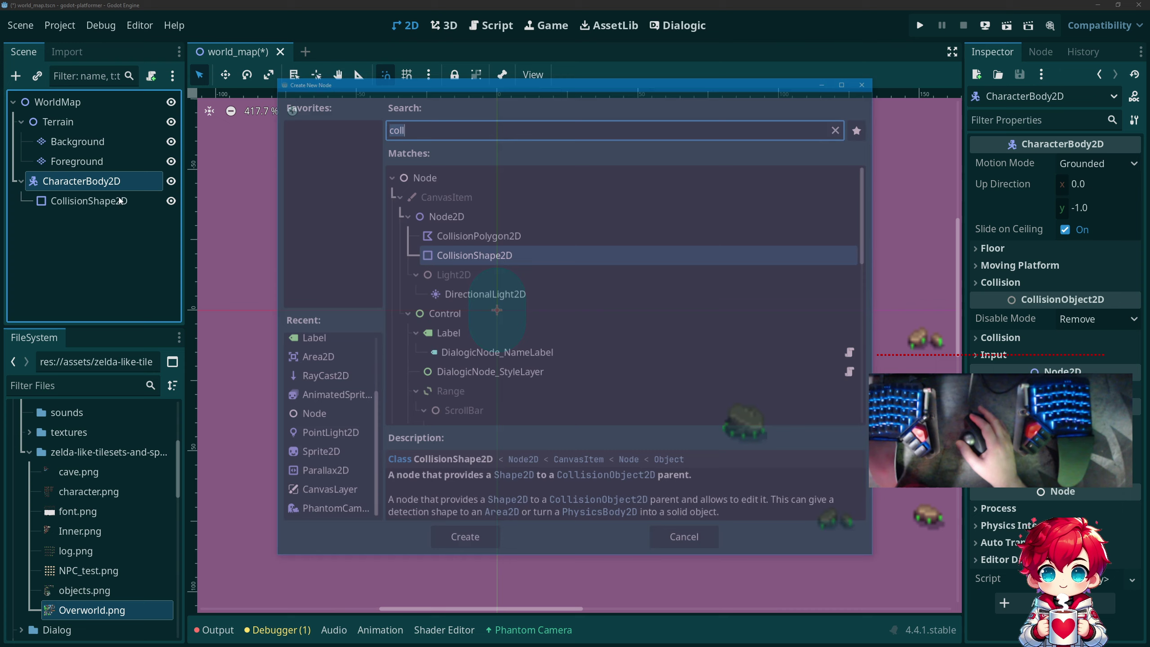
click(119, 197)
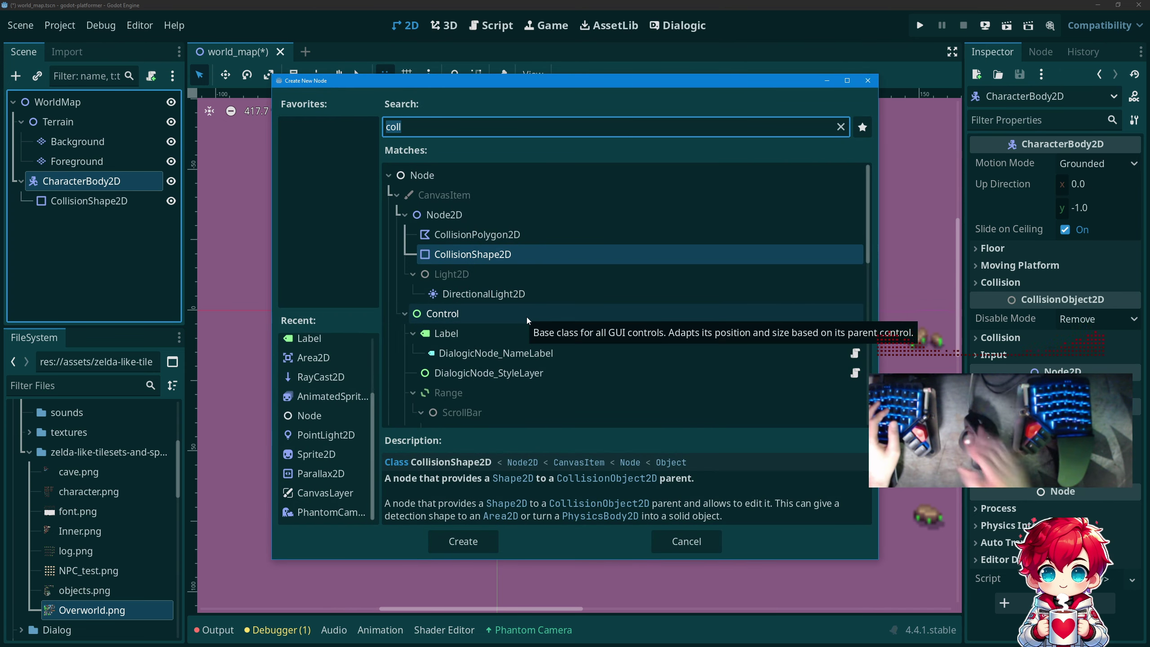
double_click(322, 396)
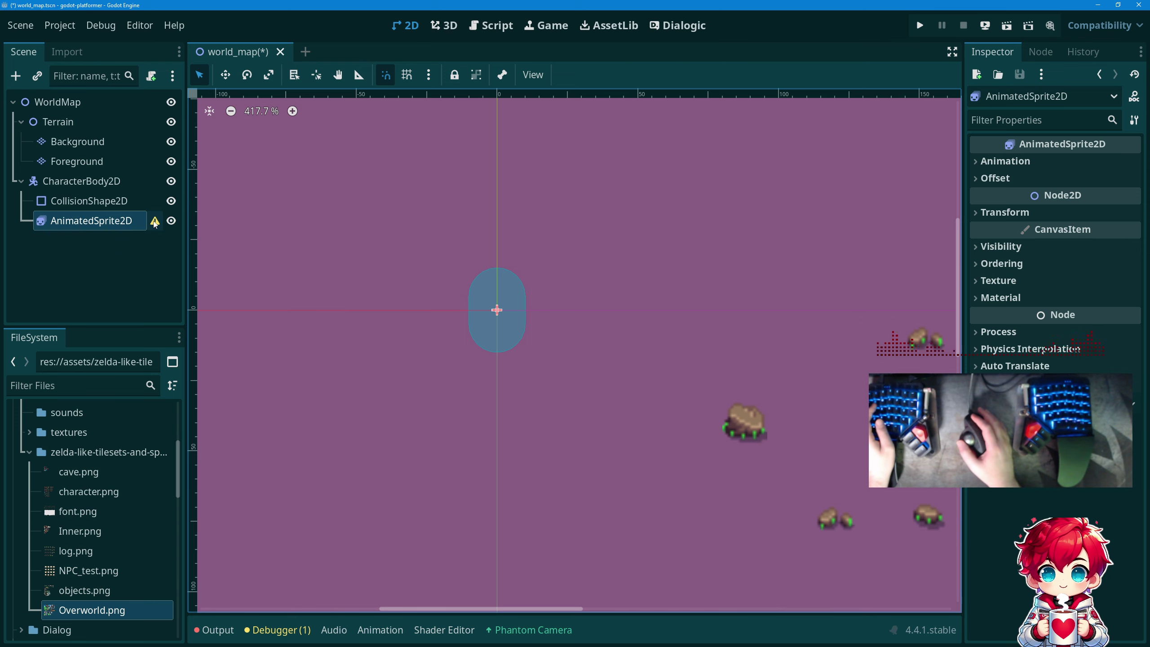
right_click(124, 222)
click(163, 227)
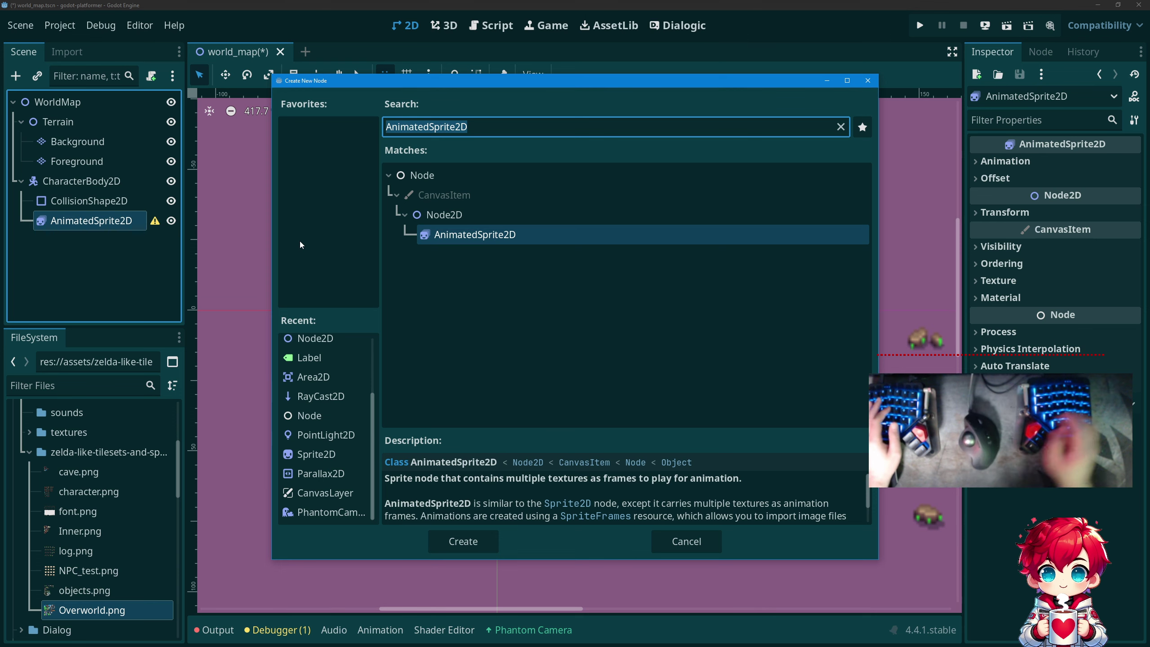
text(sprite)
key(Escape)
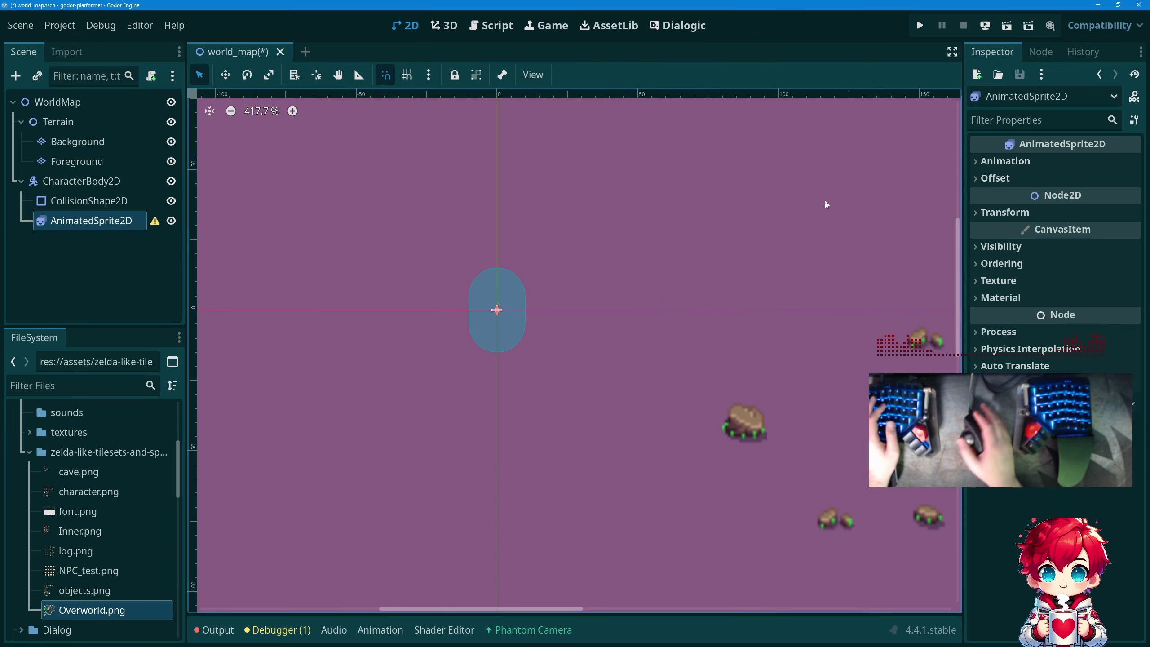
Create a new SpriteFrames resource for the AnimatedSprite2D node and open it for editing.
click(1000, 161)
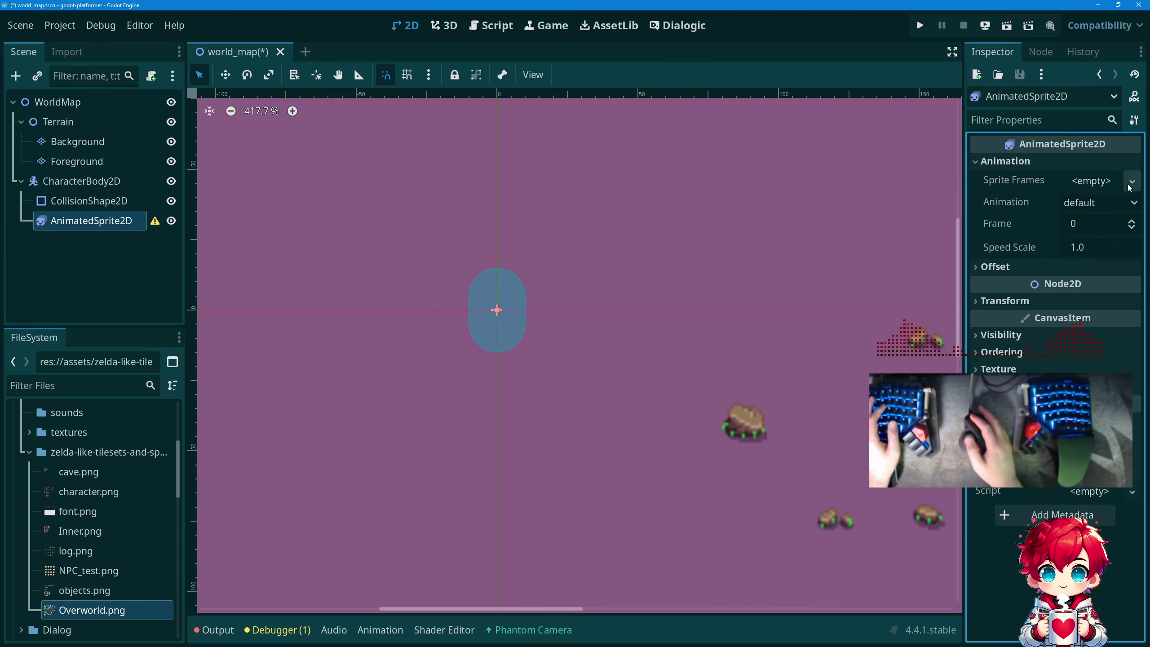
click(1086, 180)
click(1099, 200)
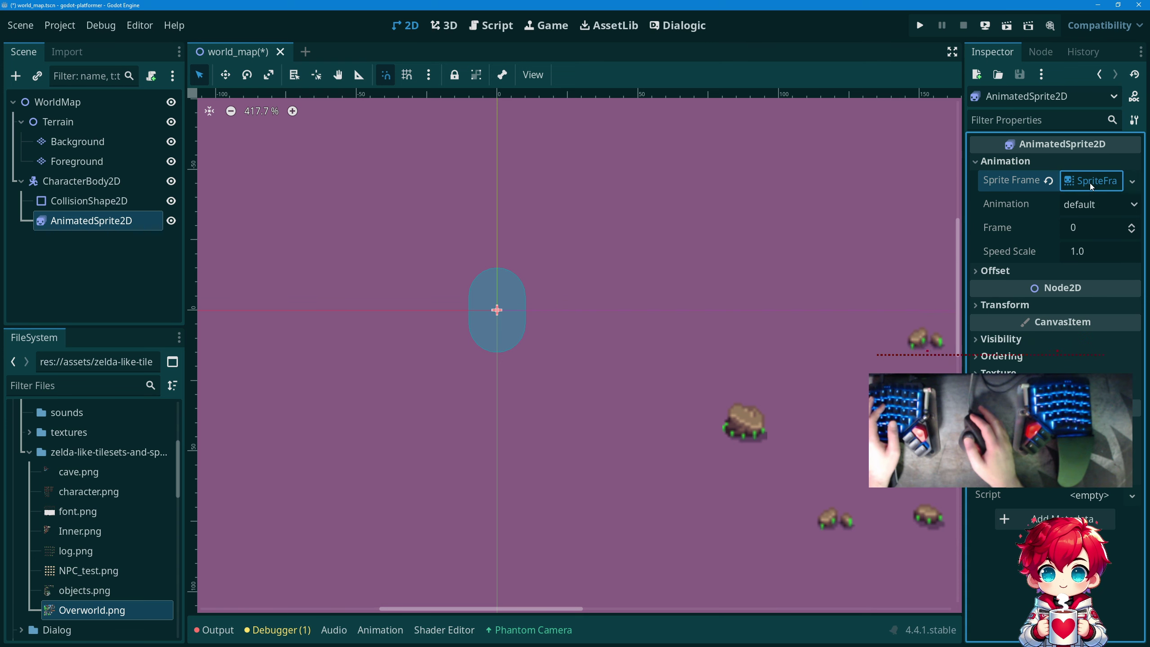
click(1089, 181)
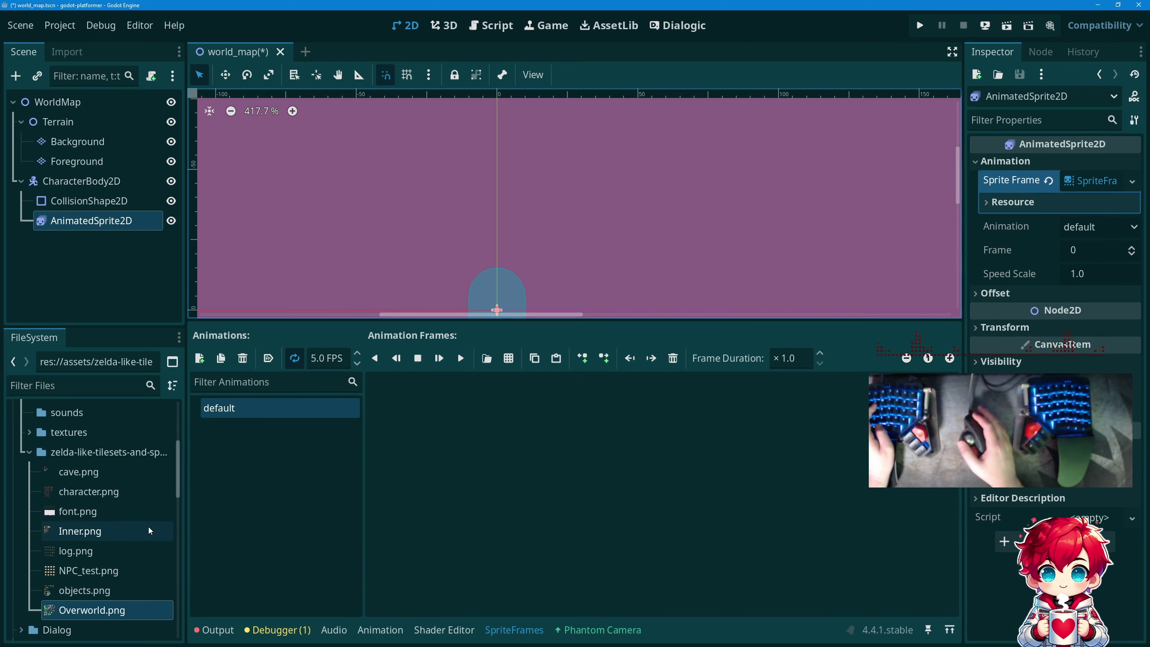
click(99, 491)
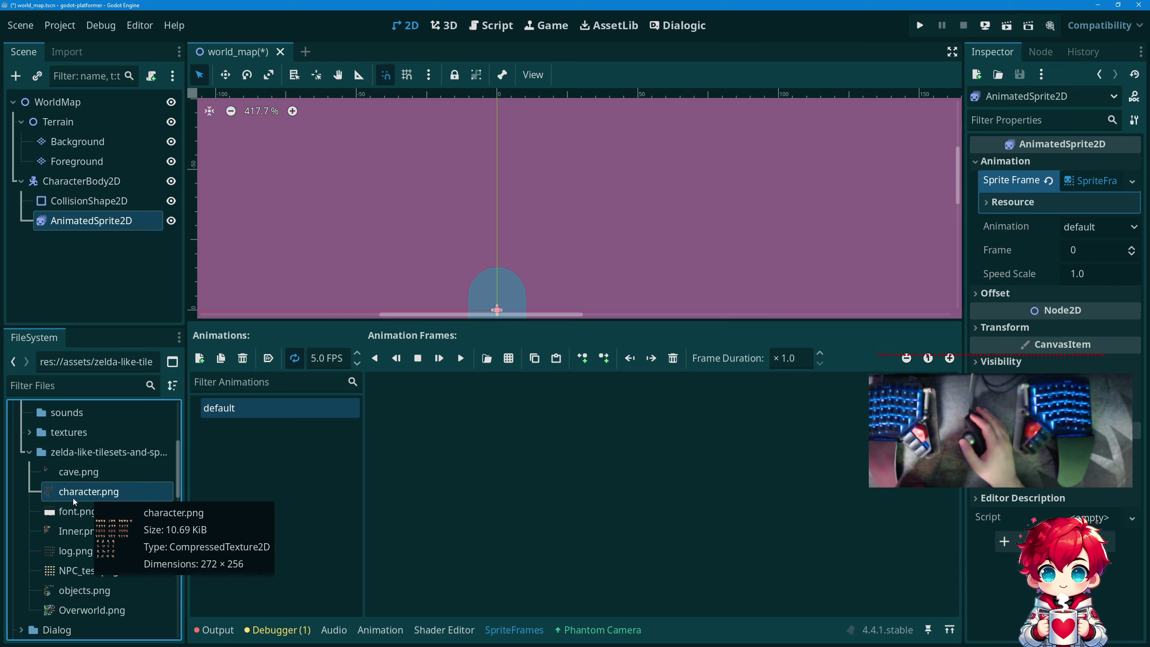
right_click(72, 497)
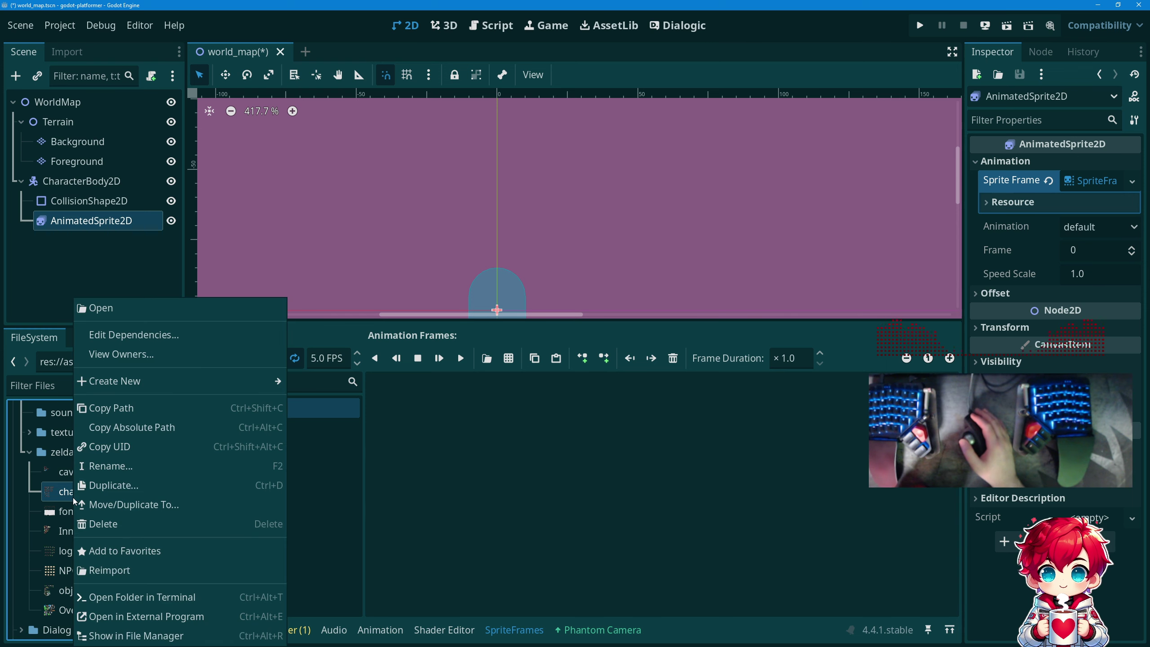
click(430, 454)
right_click(97, 455)
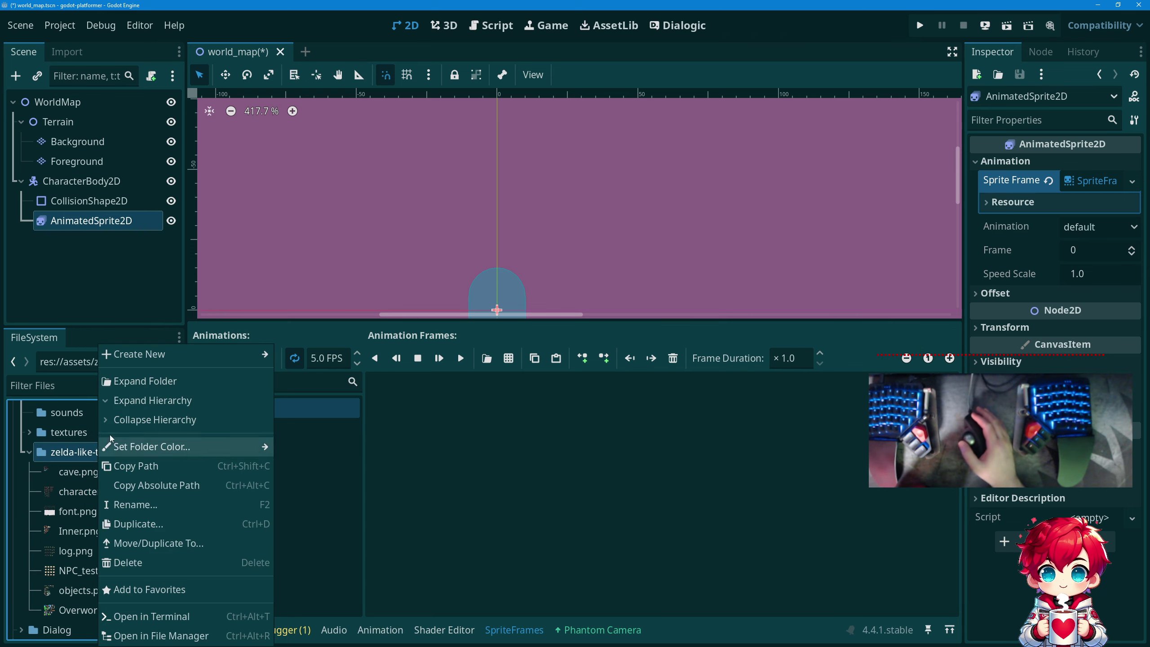
mouse_move(189, 354)
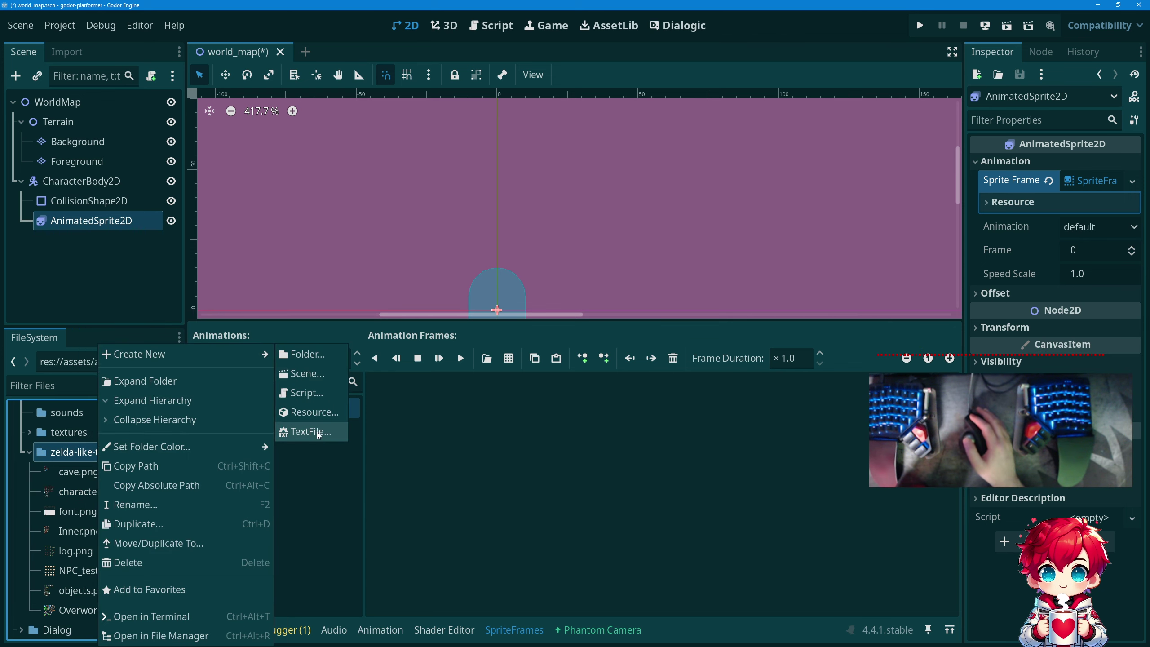
click(320, 412)
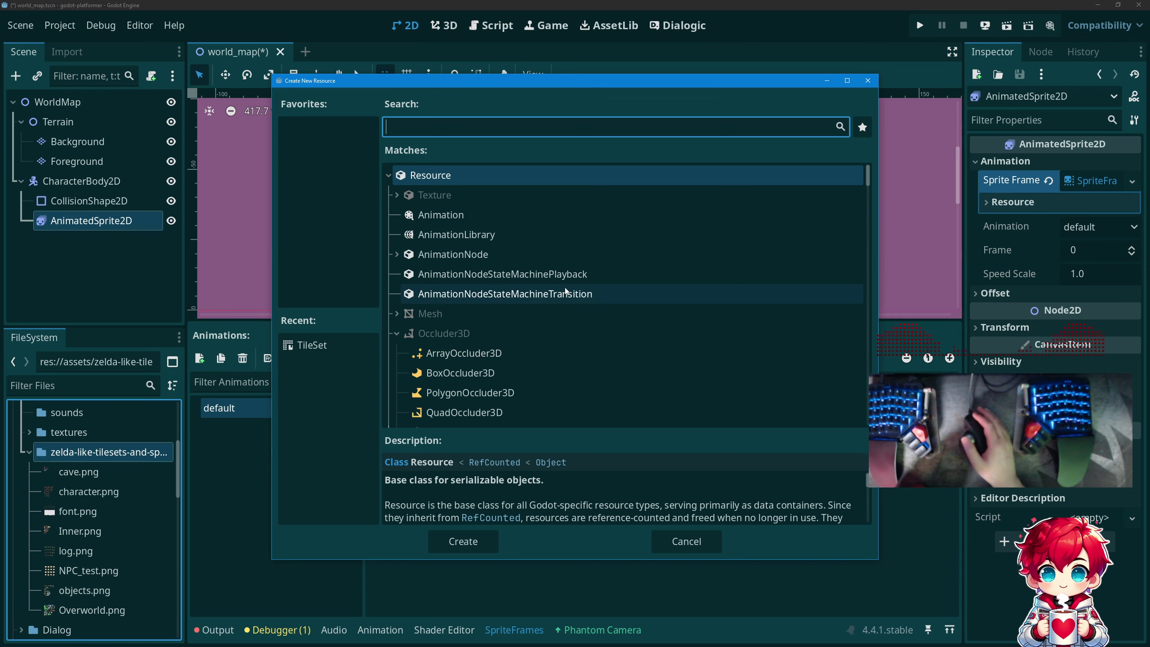
scroll(564, 287, down, 5)
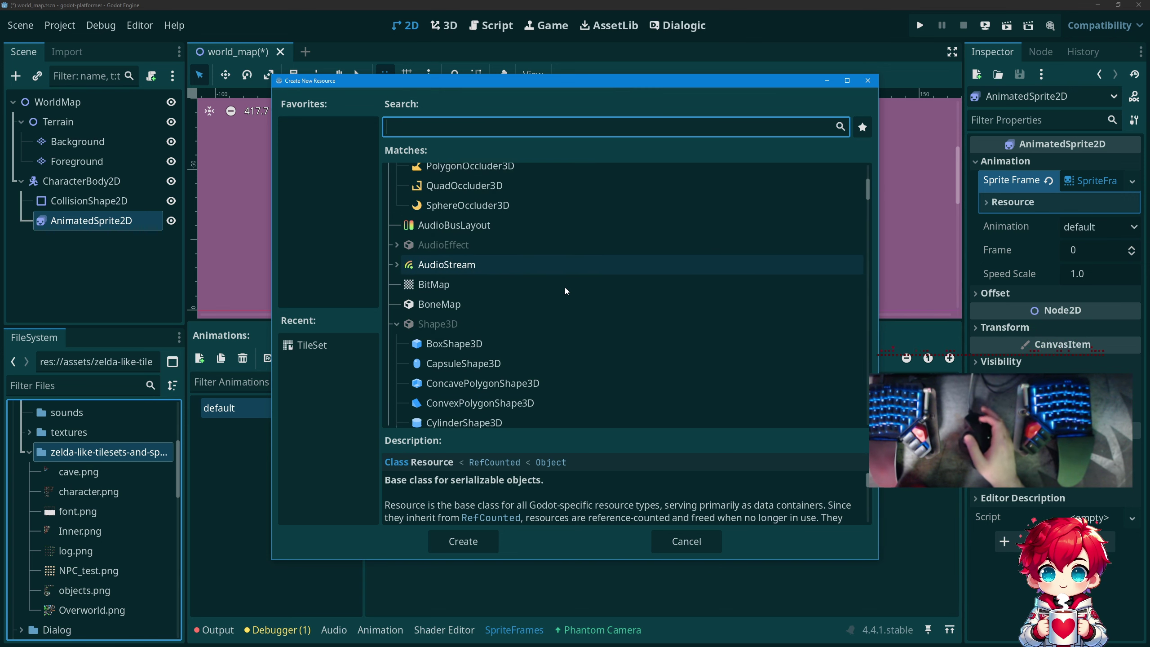
scroll(564, 287, up, 5)
scroll(561, 275, down, 5)
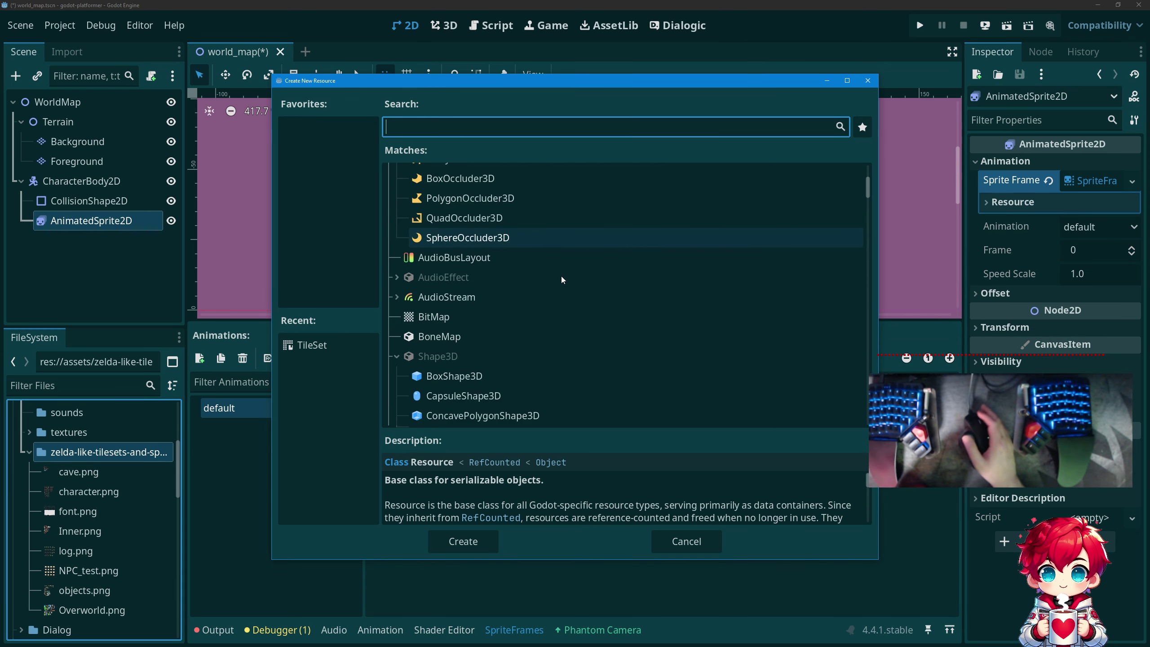
scroll(562, 279, down, 8)
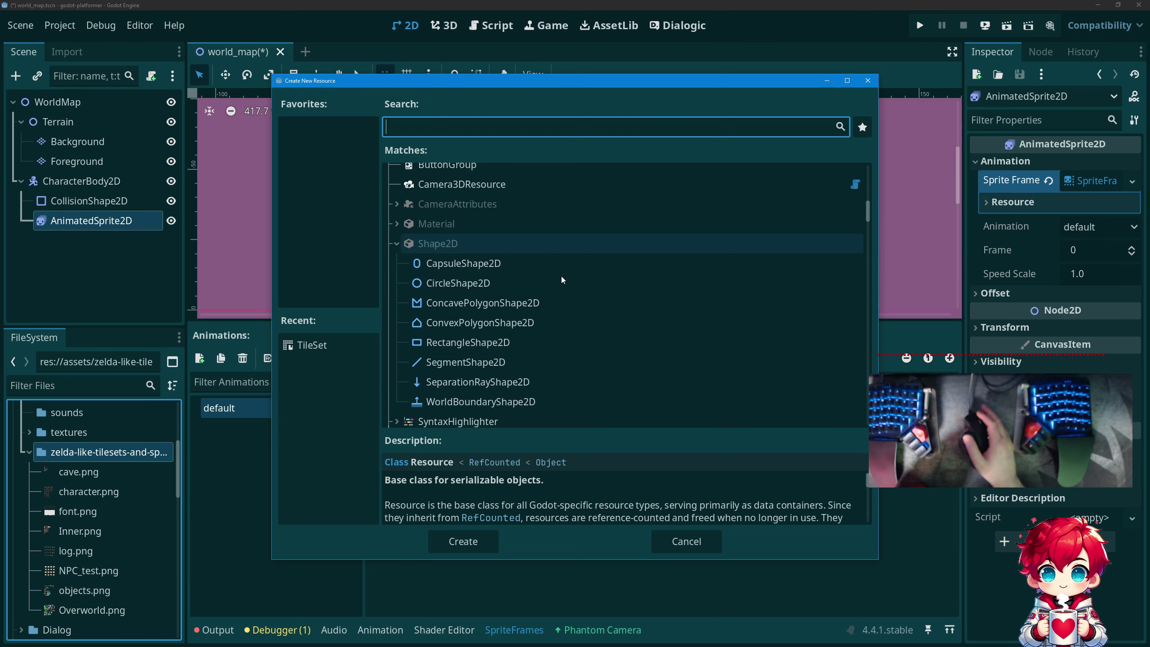
scroll(560, 279, down, 1)
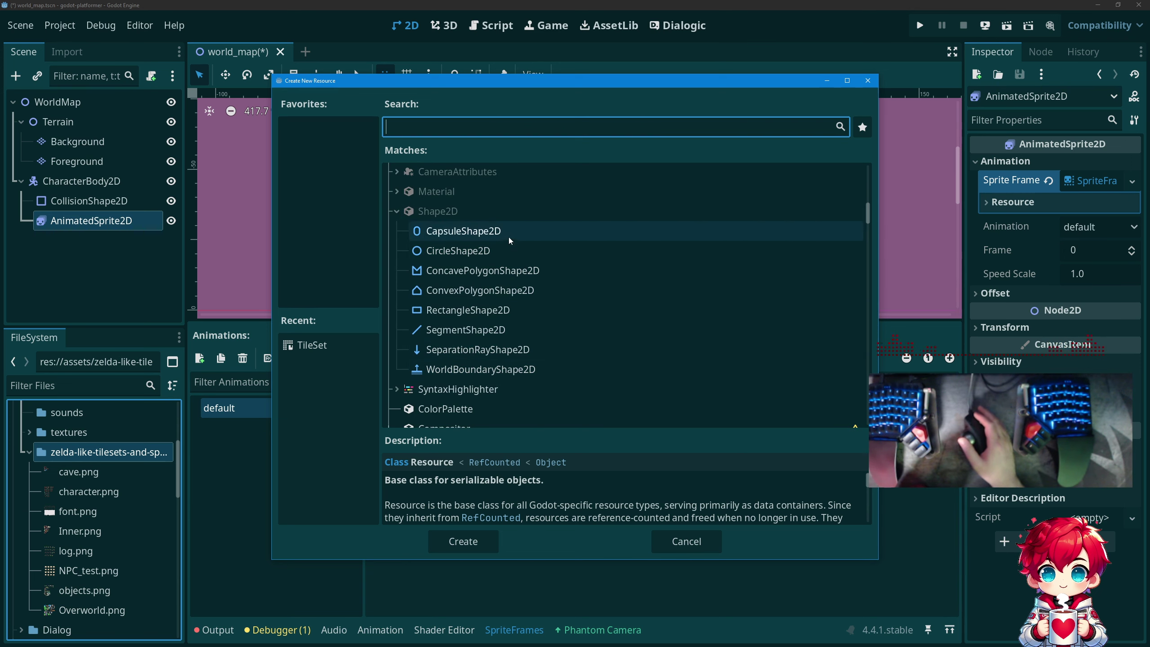
scroll(516, 239, down, 6)
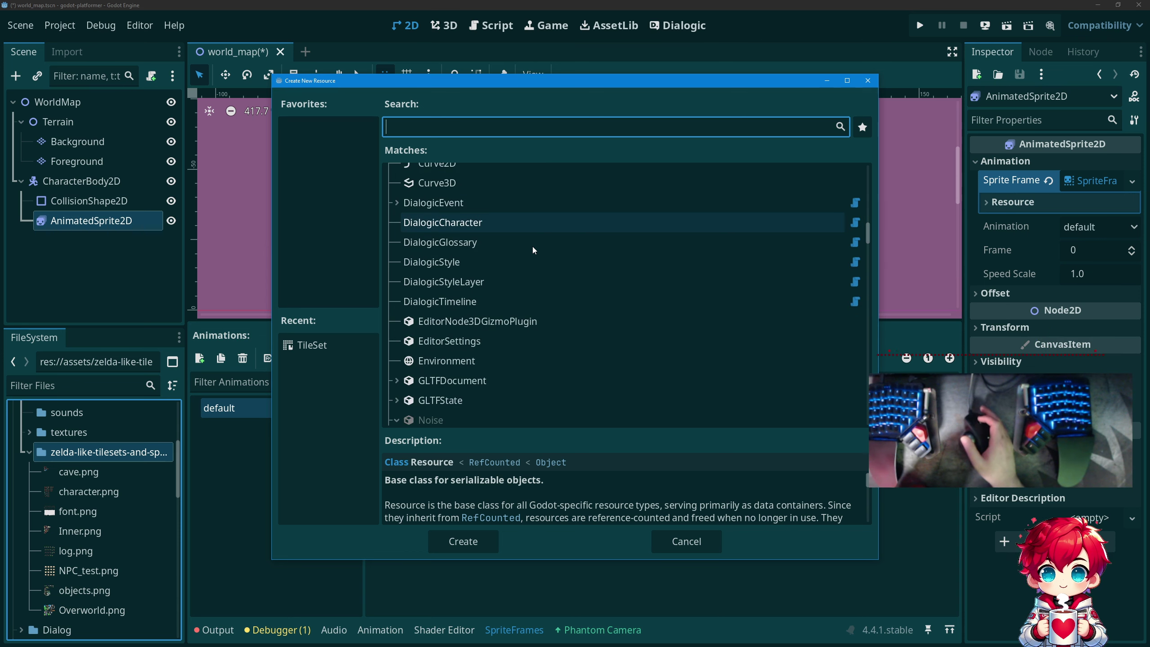
scroll(532, 246, down, 4)
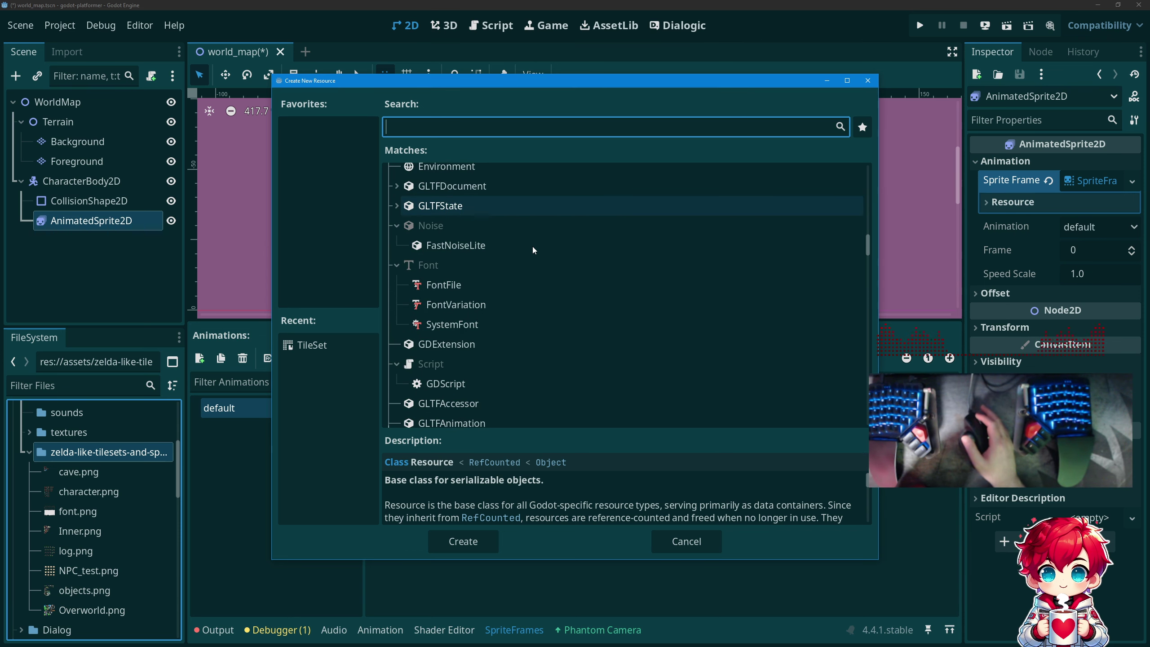
scroll(532, 247, down, 12)
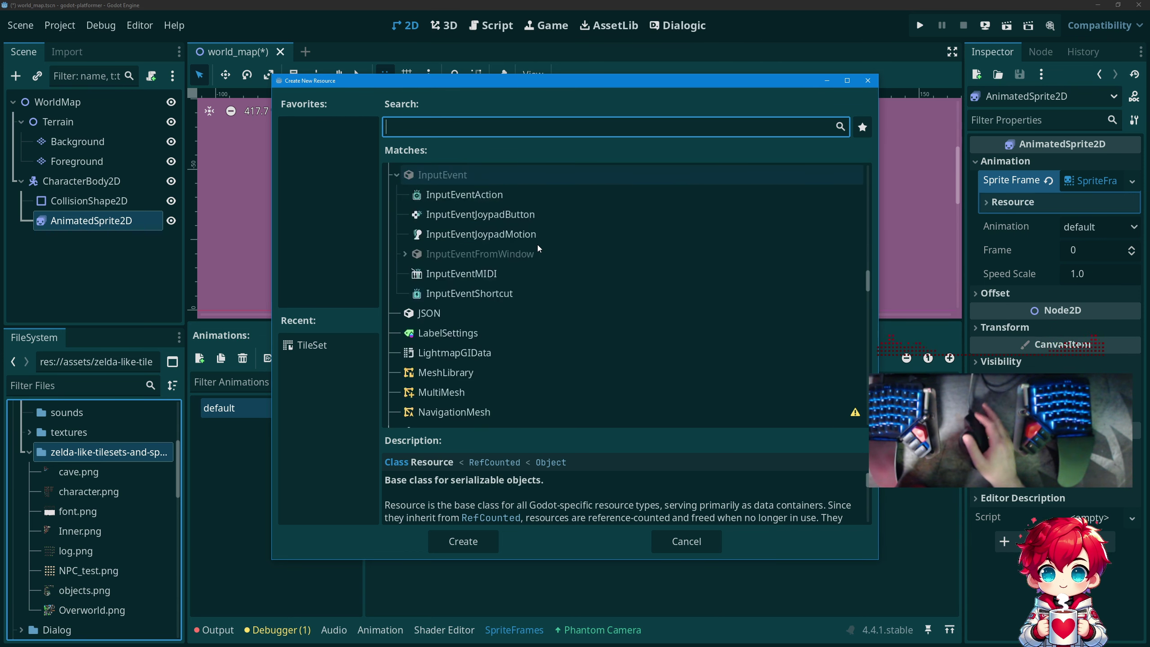
scroll(537, 244, down, 1)
scroll(537, 245, down, 2)
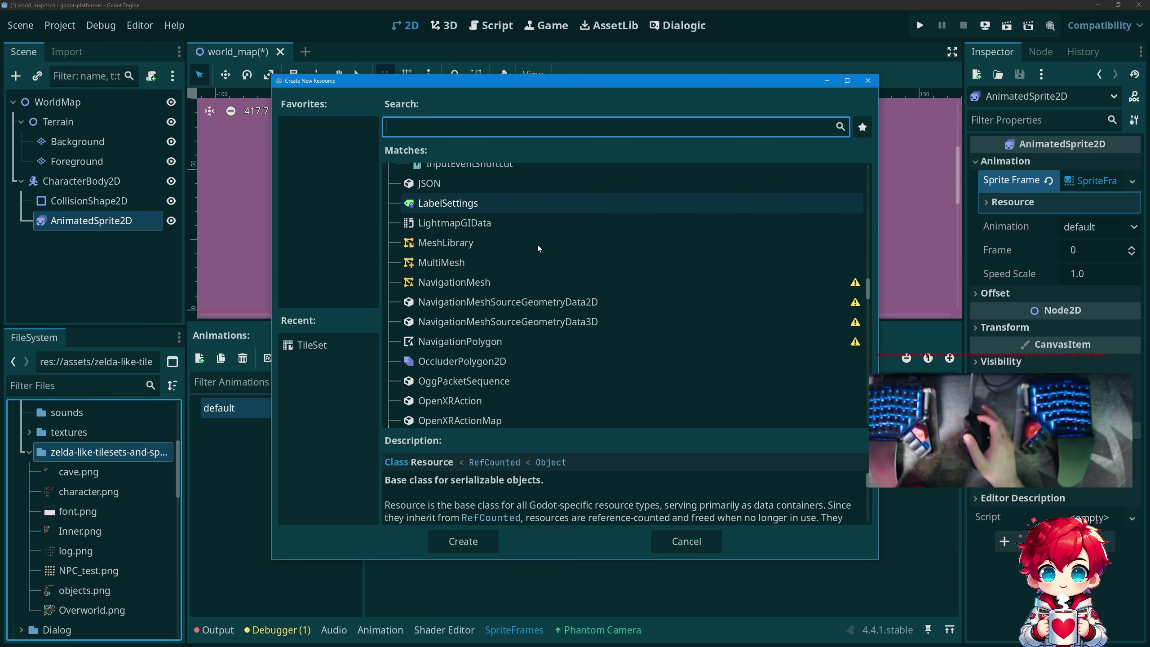
scroll(537, 245, down, 7)
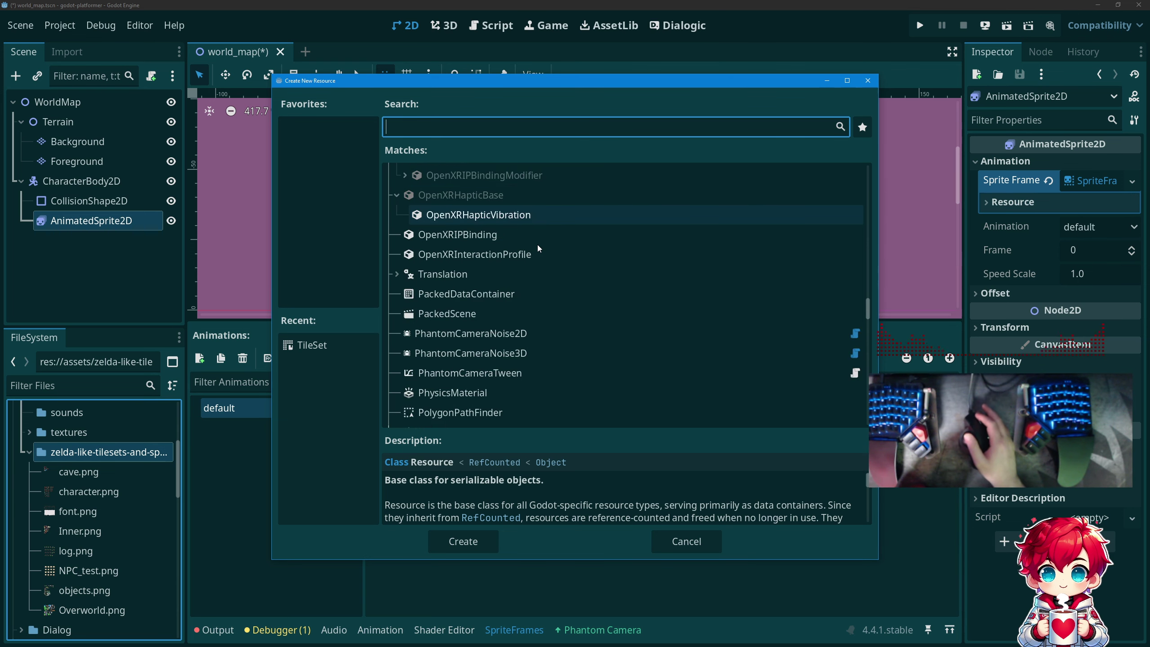
scroll(537, 245, down, 1)
scroll(537, 248, down, 3)
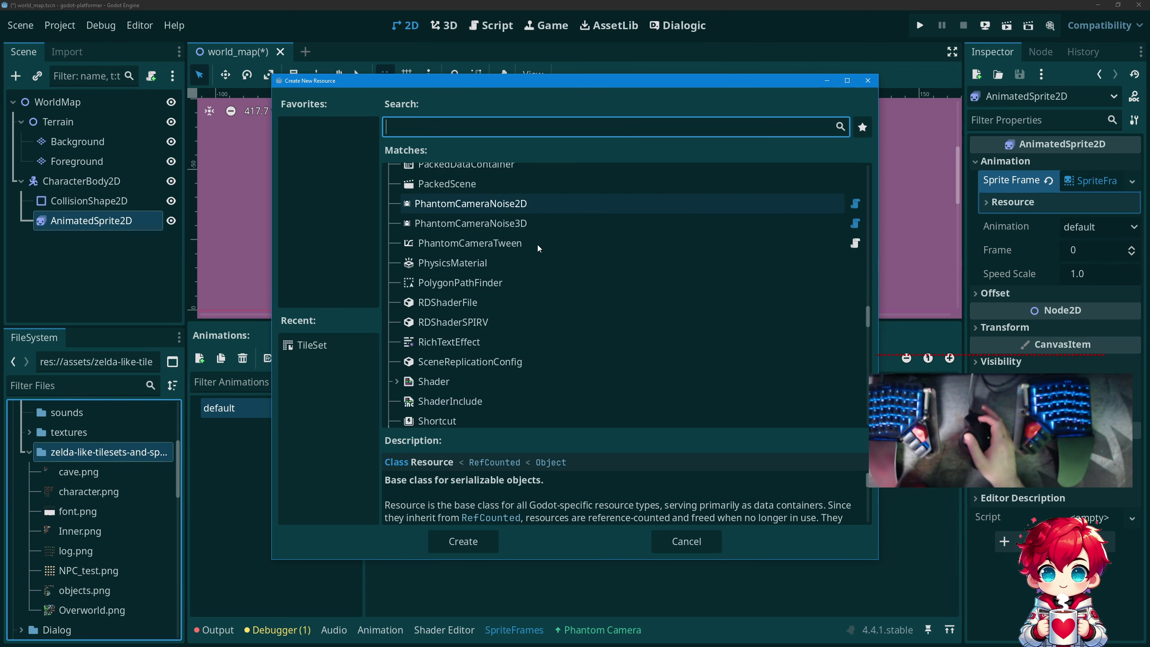
scroll(537, 245, down, 4)
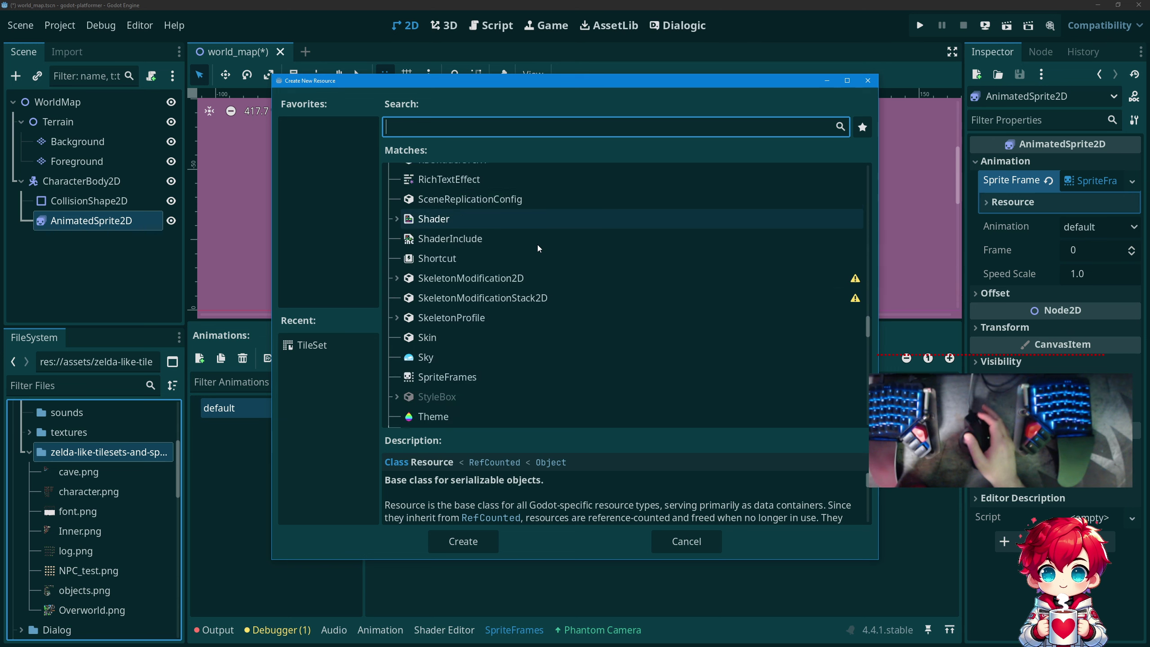
click(482, 279)
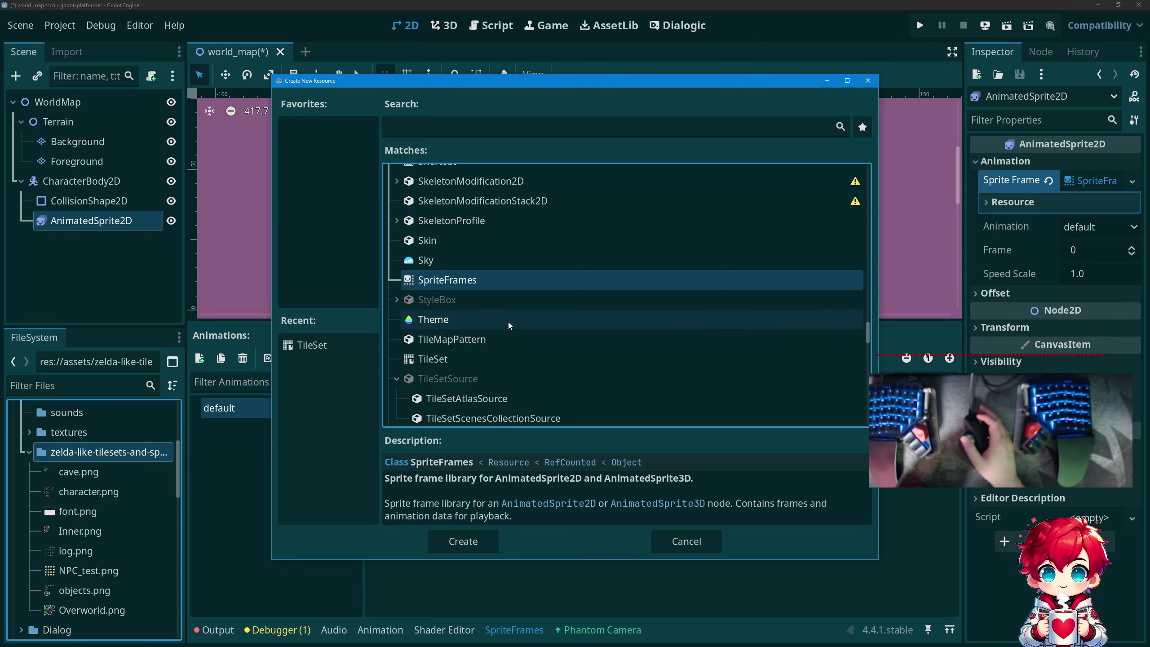
scroll(487, 340, down, 1)
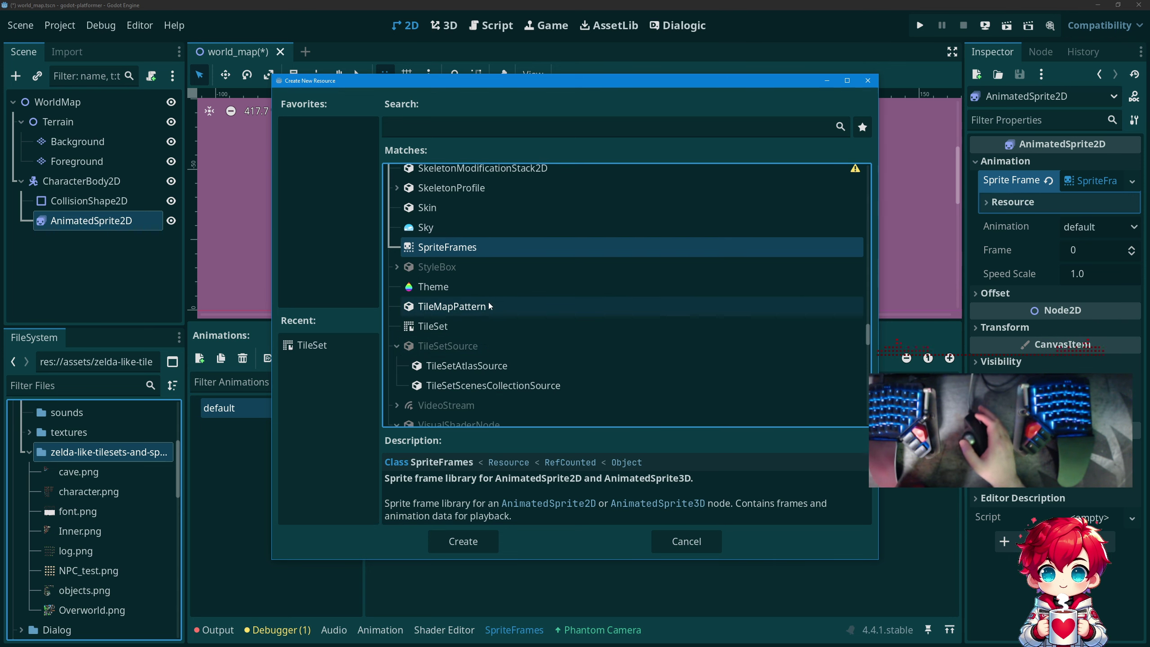
scroll(508, 312, down, 5)
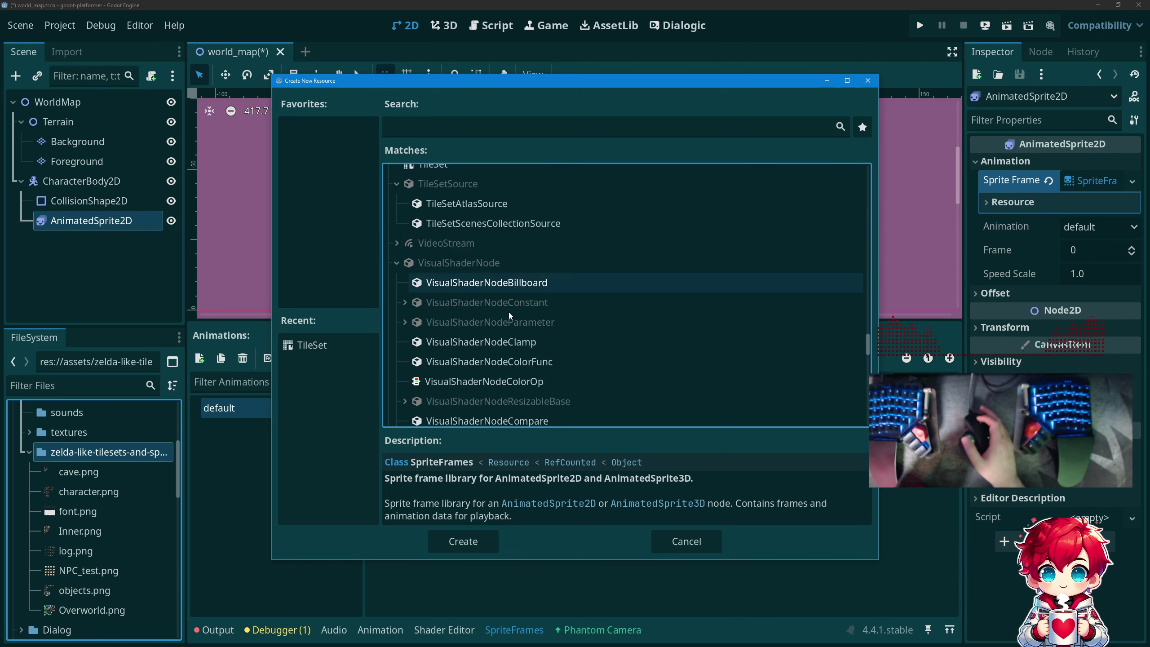
scroll(508, 312, down, 20)
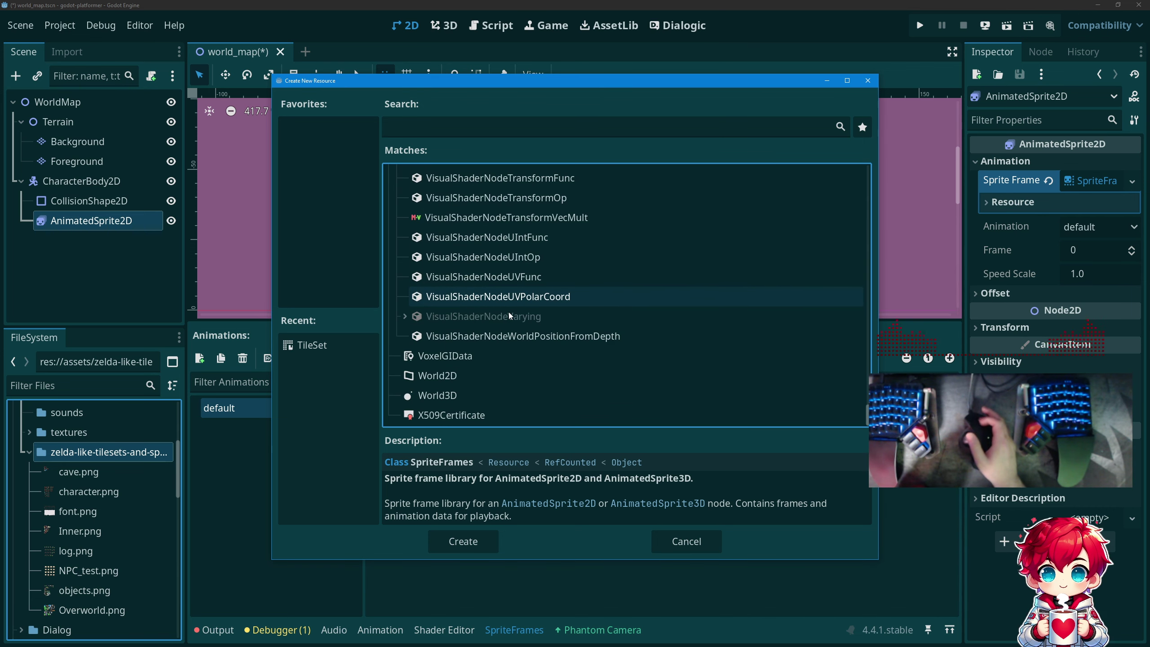
click(685, 535)
Try to add the whole character.png image as a frame of the default animation.
drag(100, 493, 458, 406)
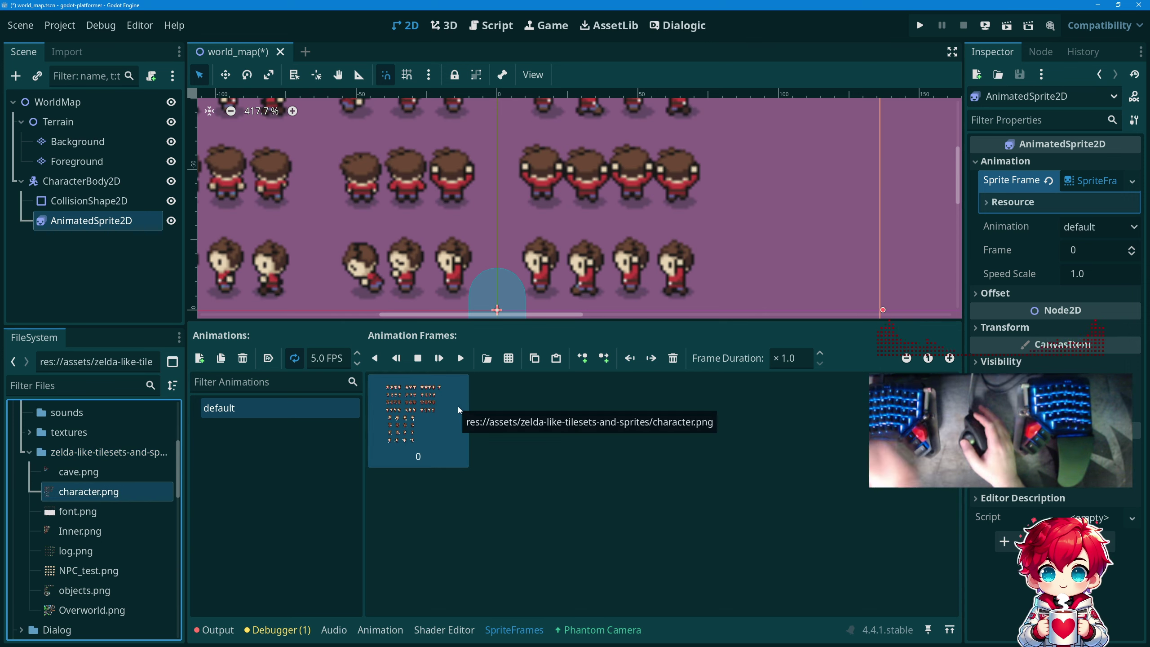
key(ctrl+z)
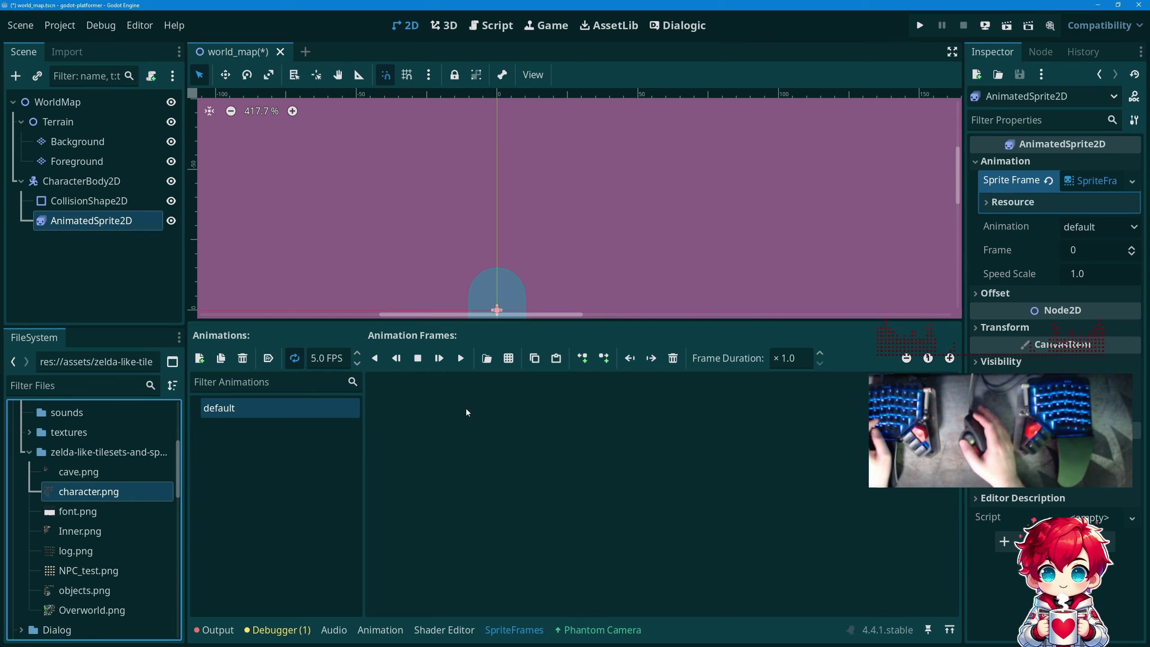
Load character.png from the zelda-like-tilesets-and-sprites folder as a sprite sheet for the default animation and auto-slice it.
click(513, 362)
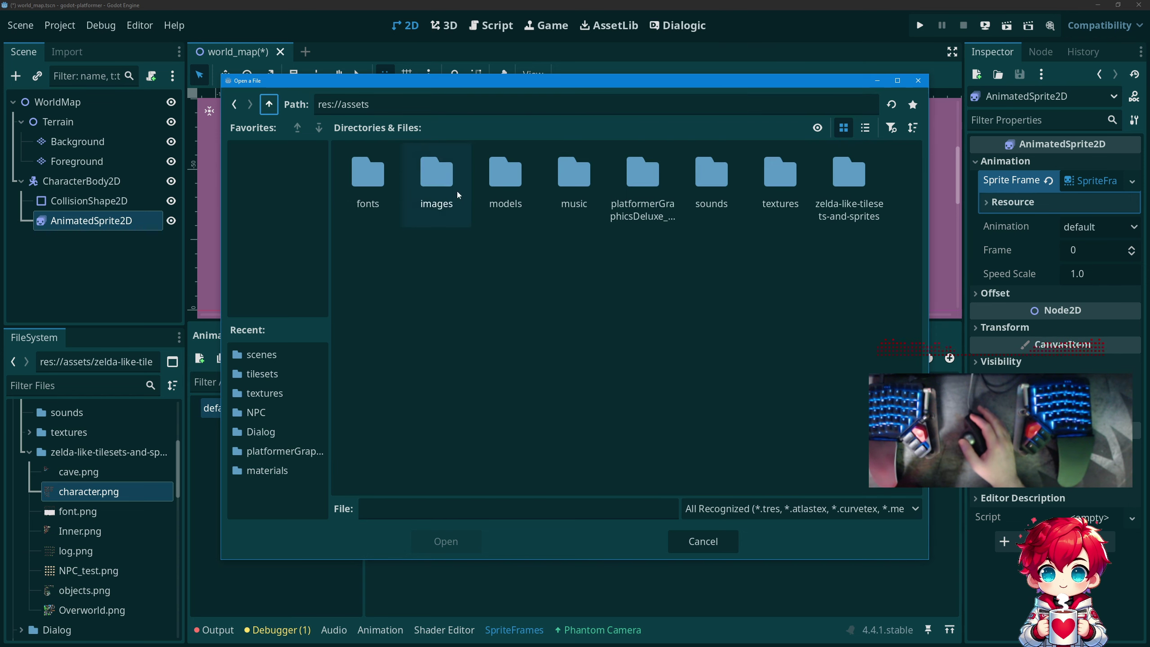
double_click(850, 178)
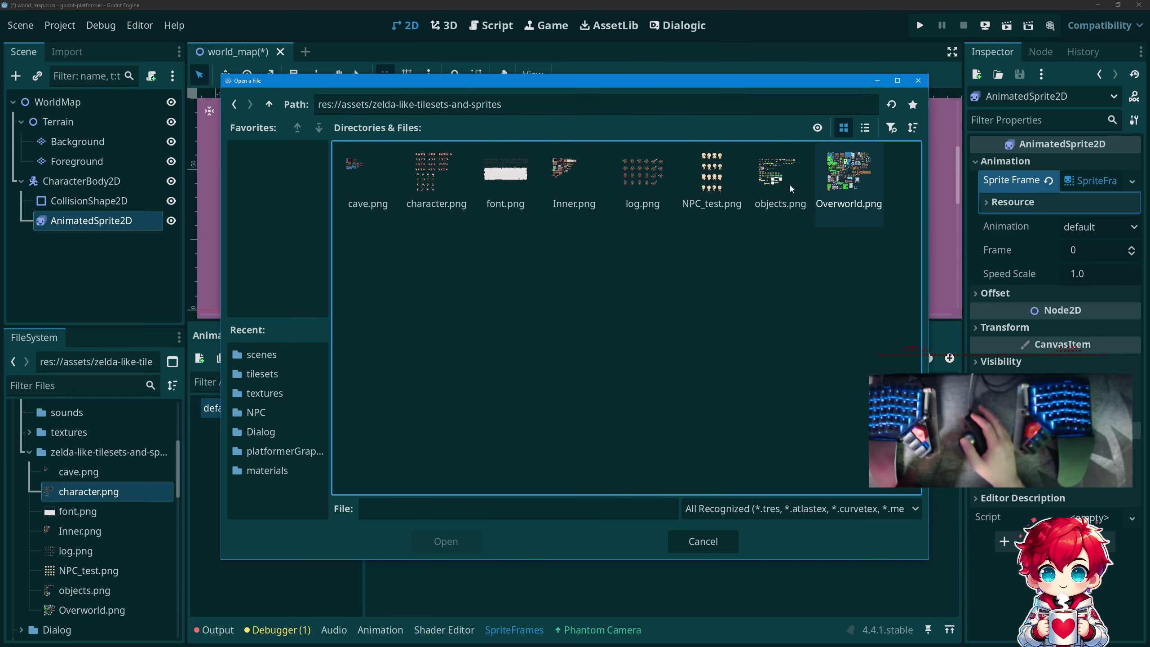
double_click(436, 174)
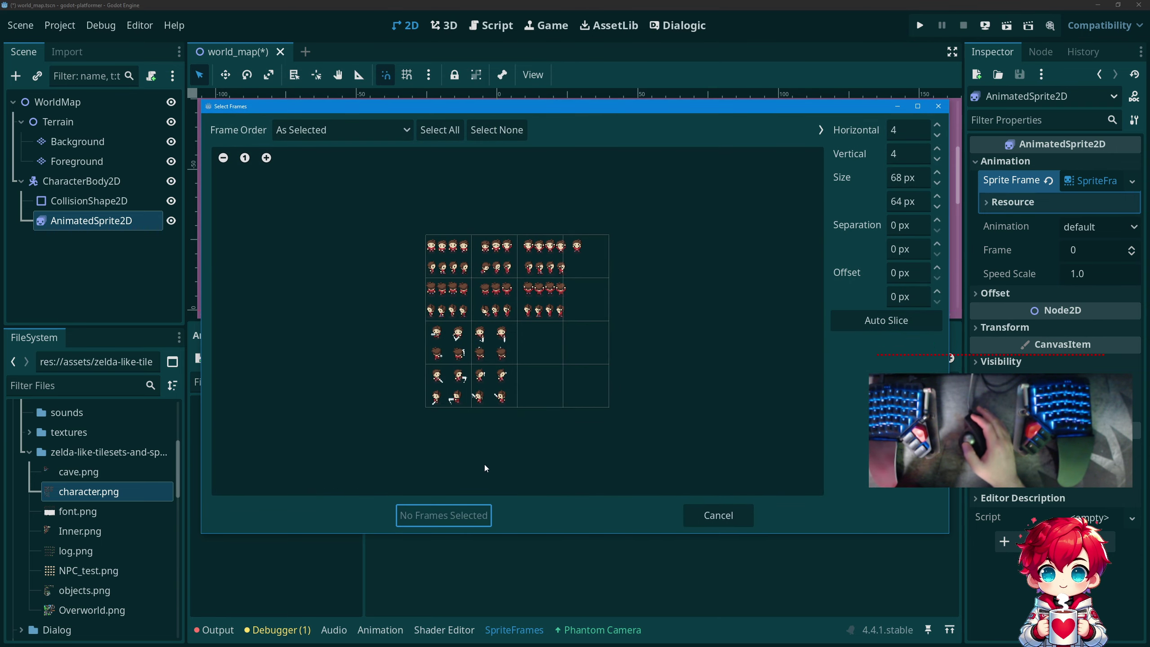
click(868, 319)
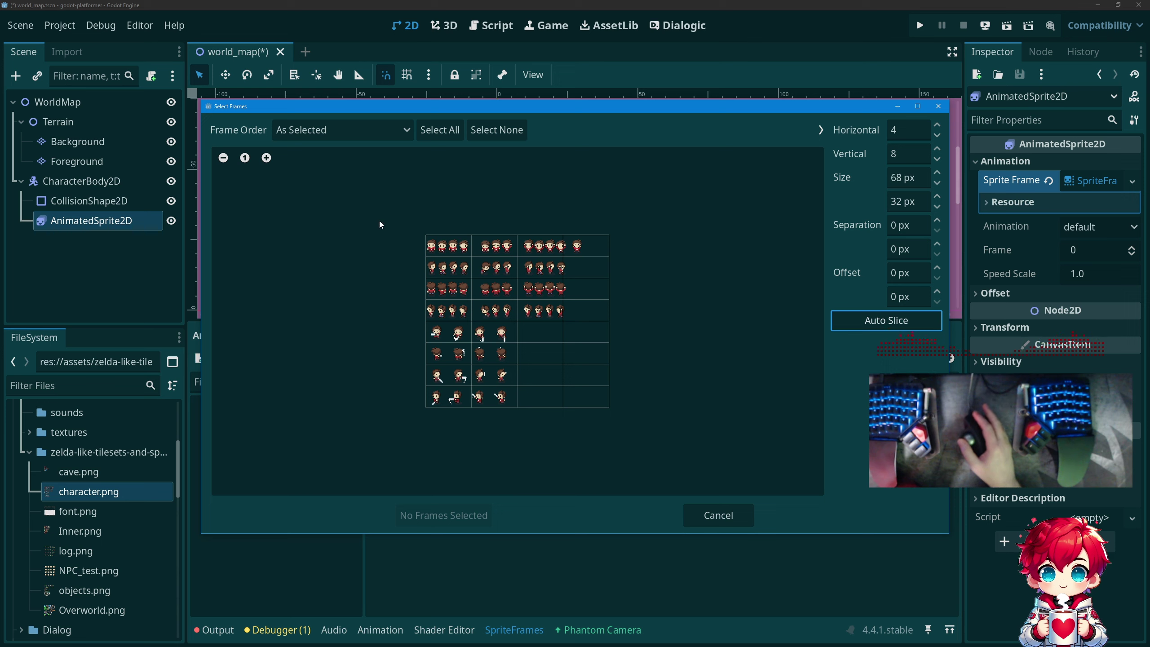
Set the sprite sheet's horizontal frame count to 17, keeping 8 vertical frames, so each cell is 16 by 32 px.
click(267, 158)
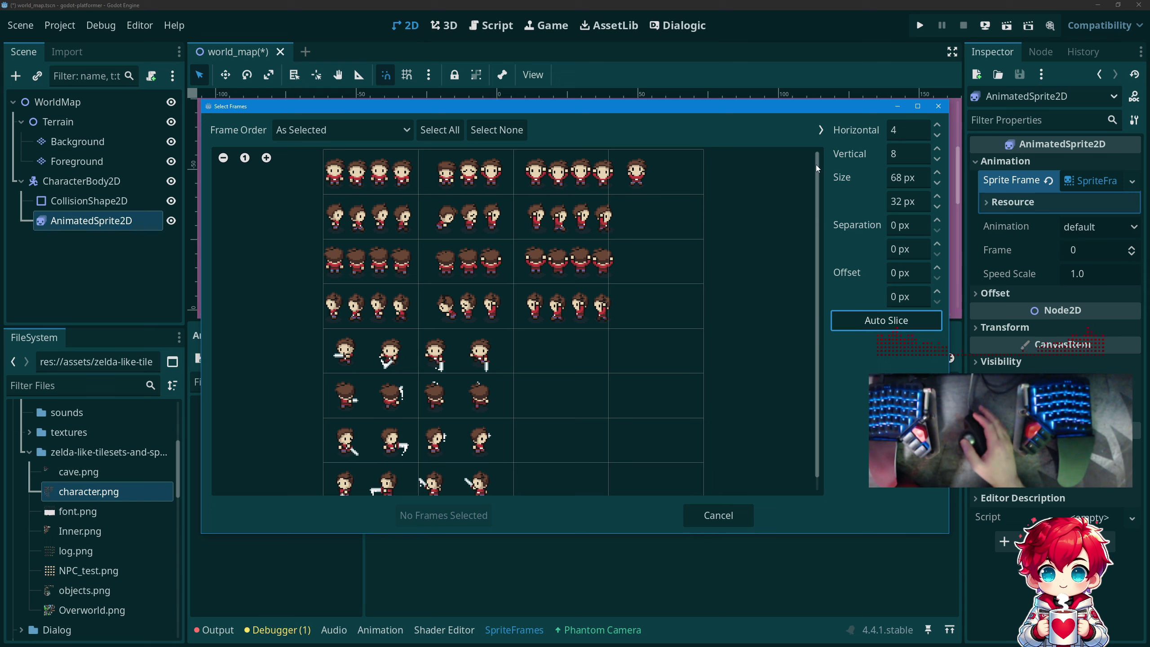
click(937, 151)
click(937, 158)
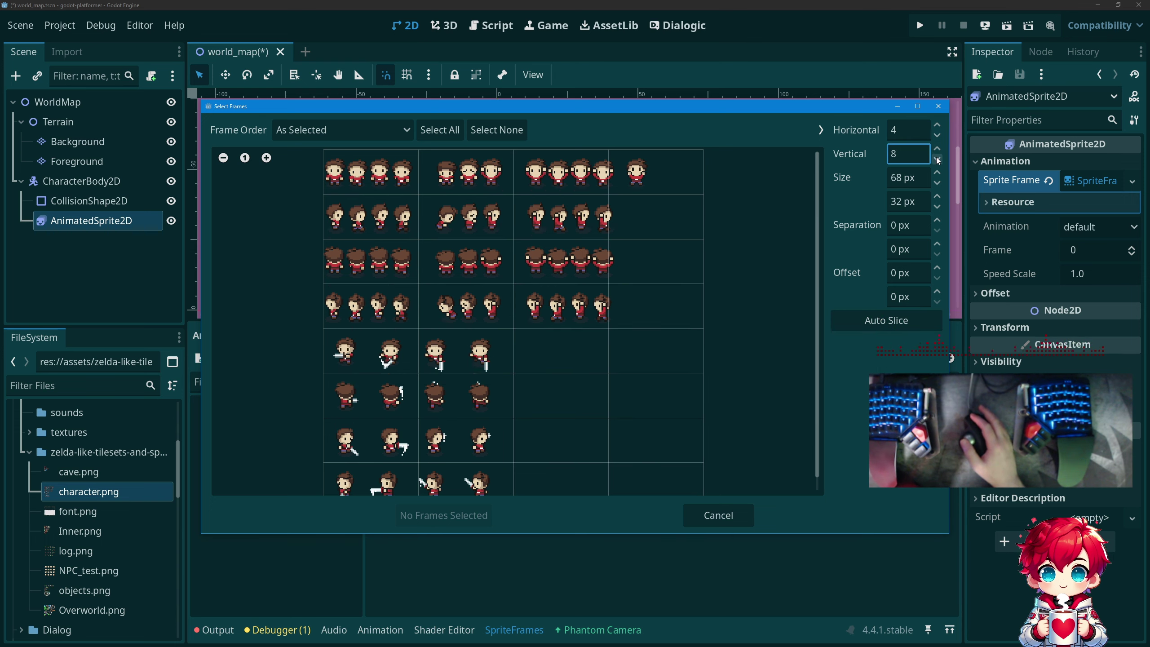
click(936, 124)
click(936, 125)
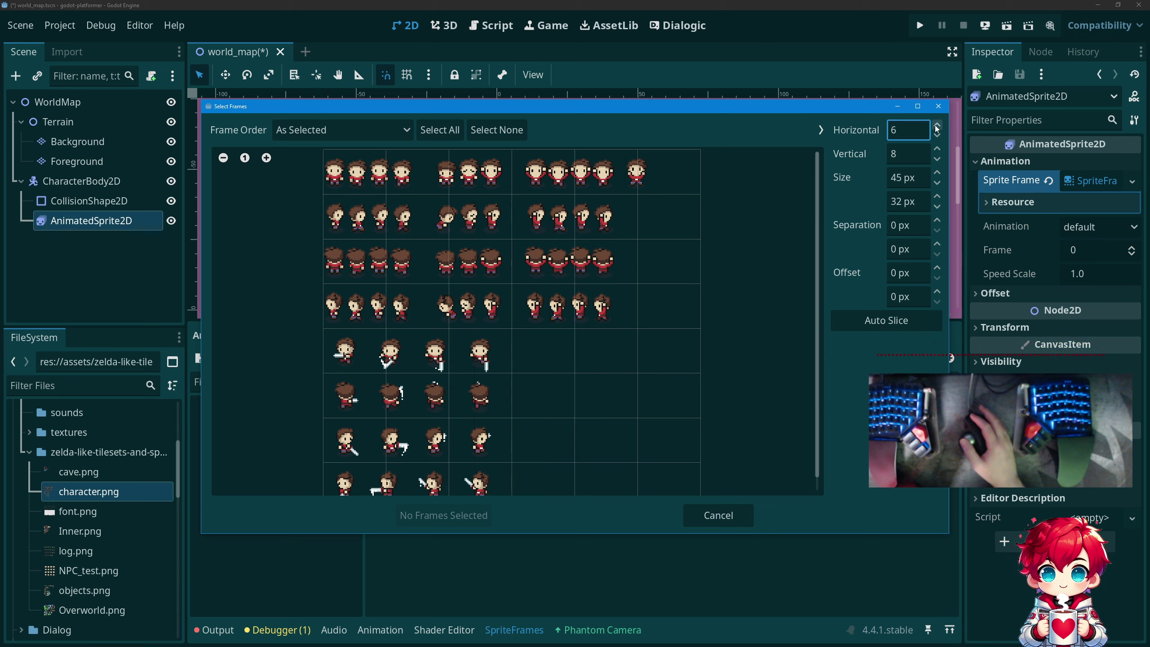
click(936, 125)
click(936, 126)
click(936, 125)
click(936, 125)
click(936, 126)
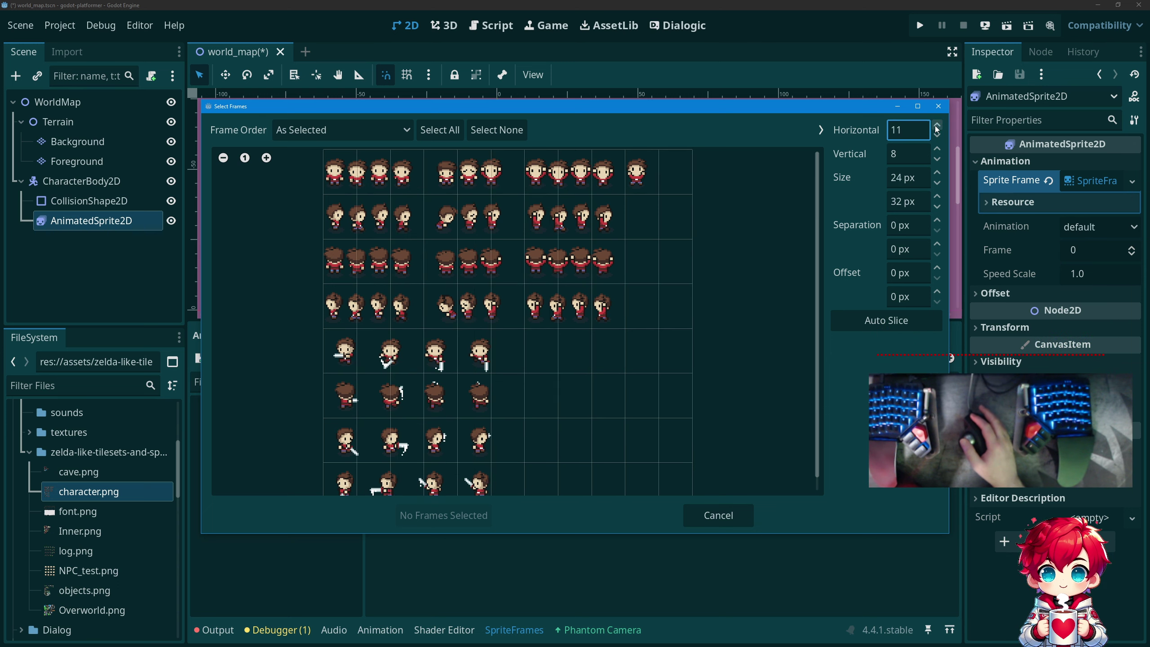
click(937, 125)
click(936, 125)
click(937, 127)
click(936, 127)
click(936, 127)
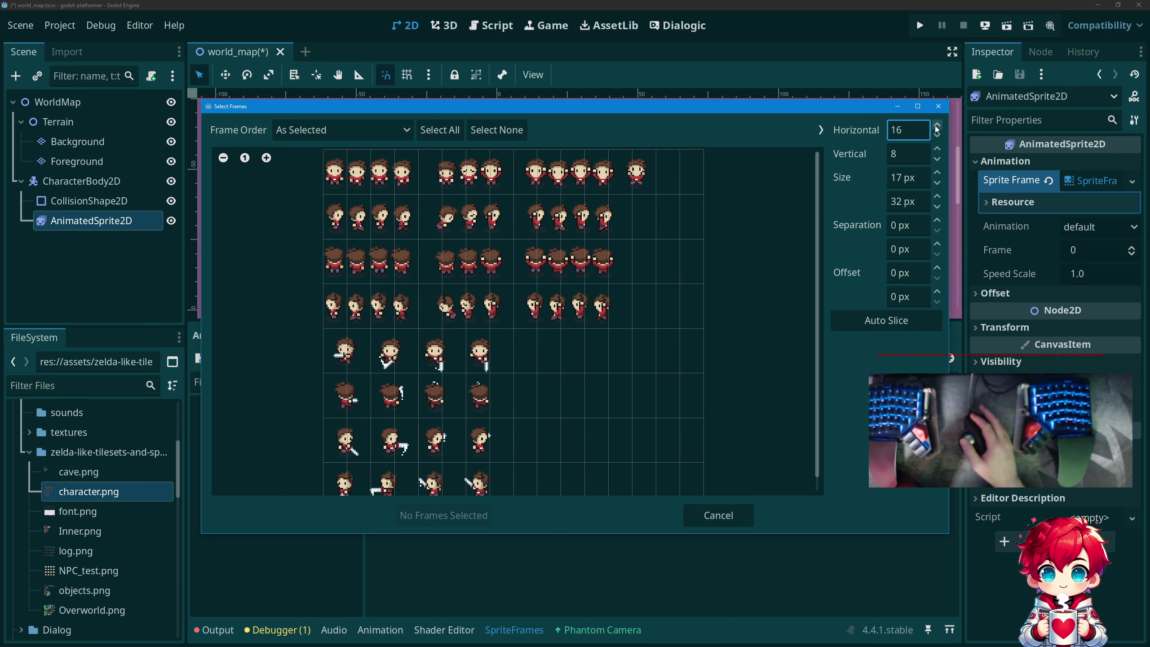
click(936, 126)
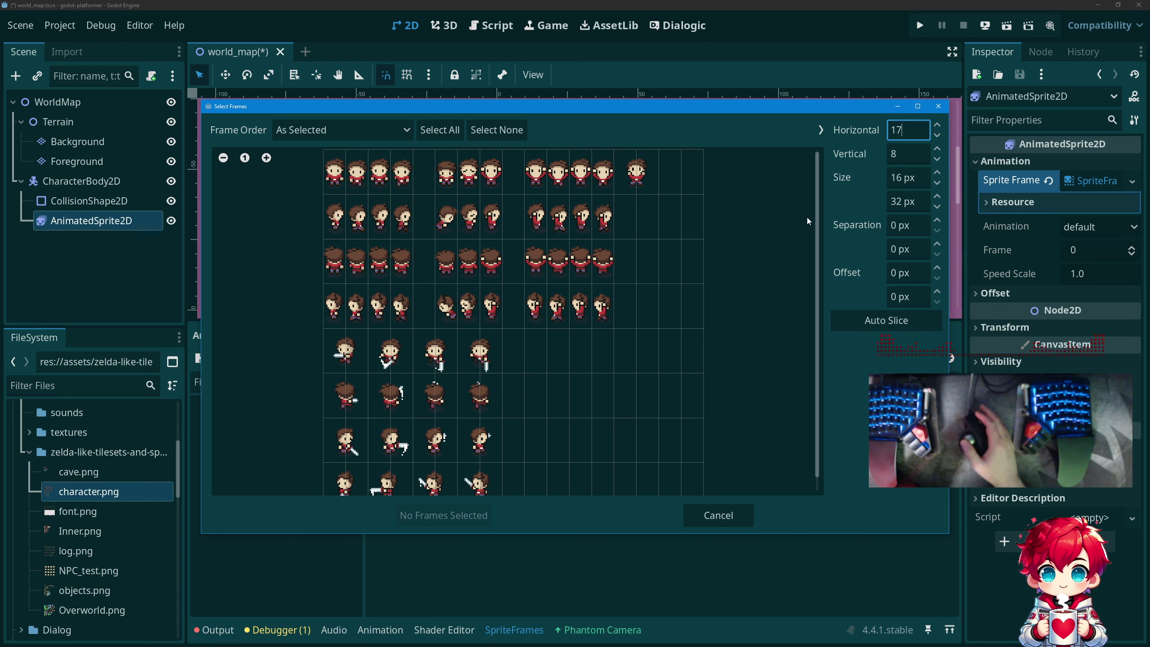
Select the first four sprites in each of the sheet's first four rows and add these 16 frames to the default animation.
drag(340, 180, 403, 187)
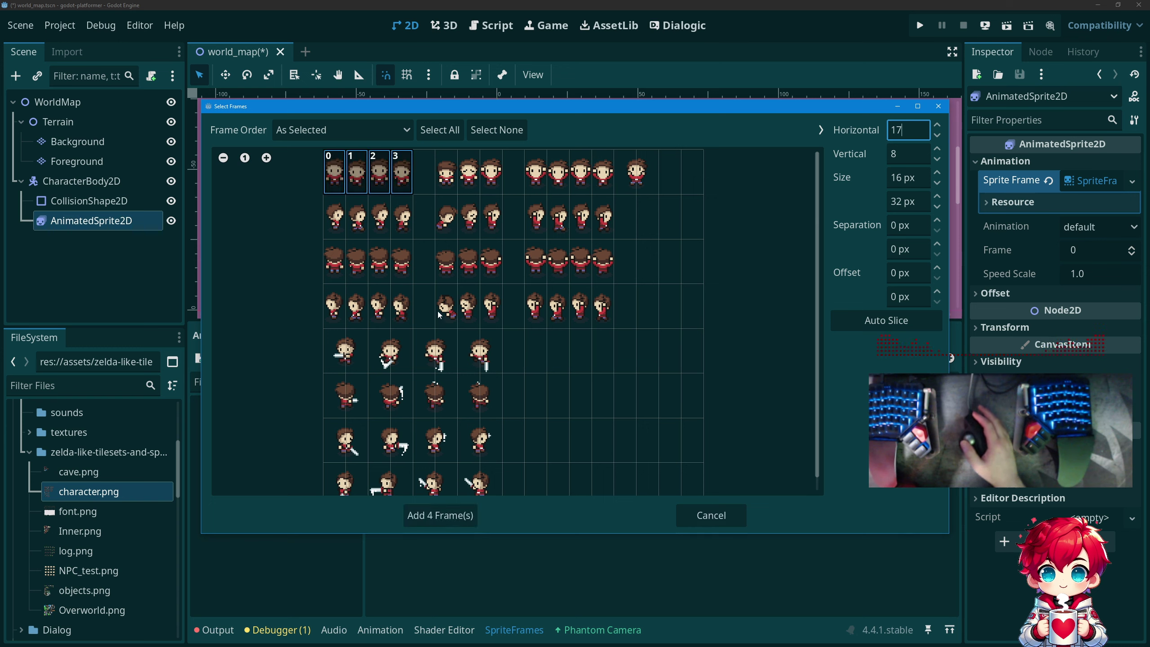
drag(344, 224, 393, 230)
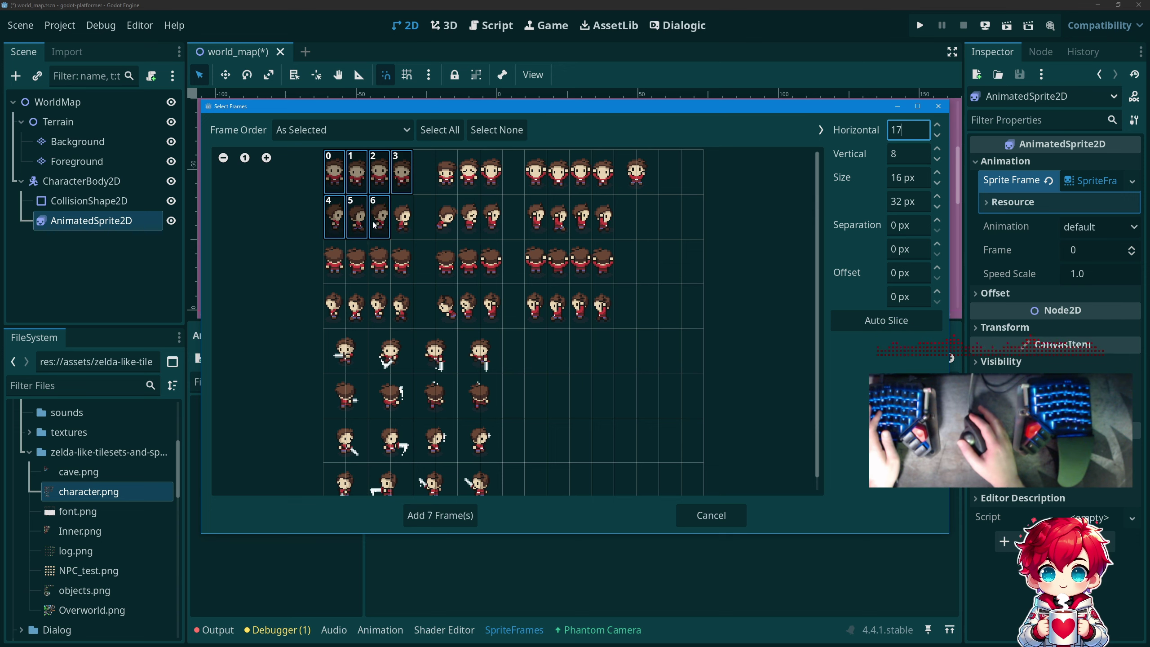
drag(335, 261, 400, 270)
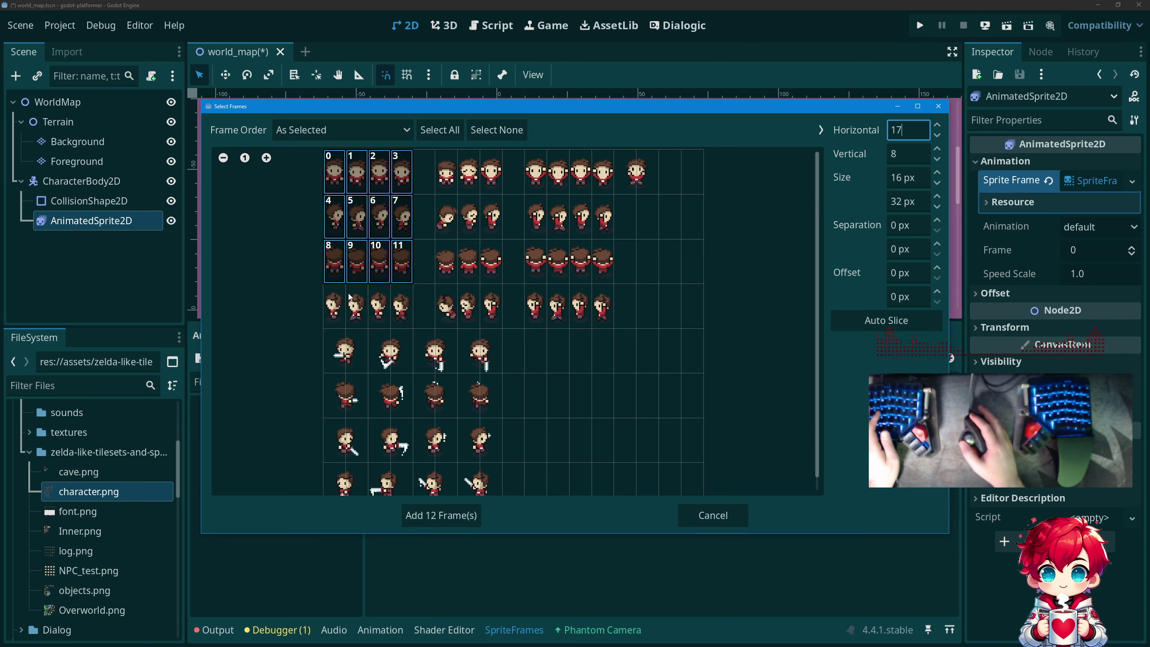
drag(334, 306, 405, 311)
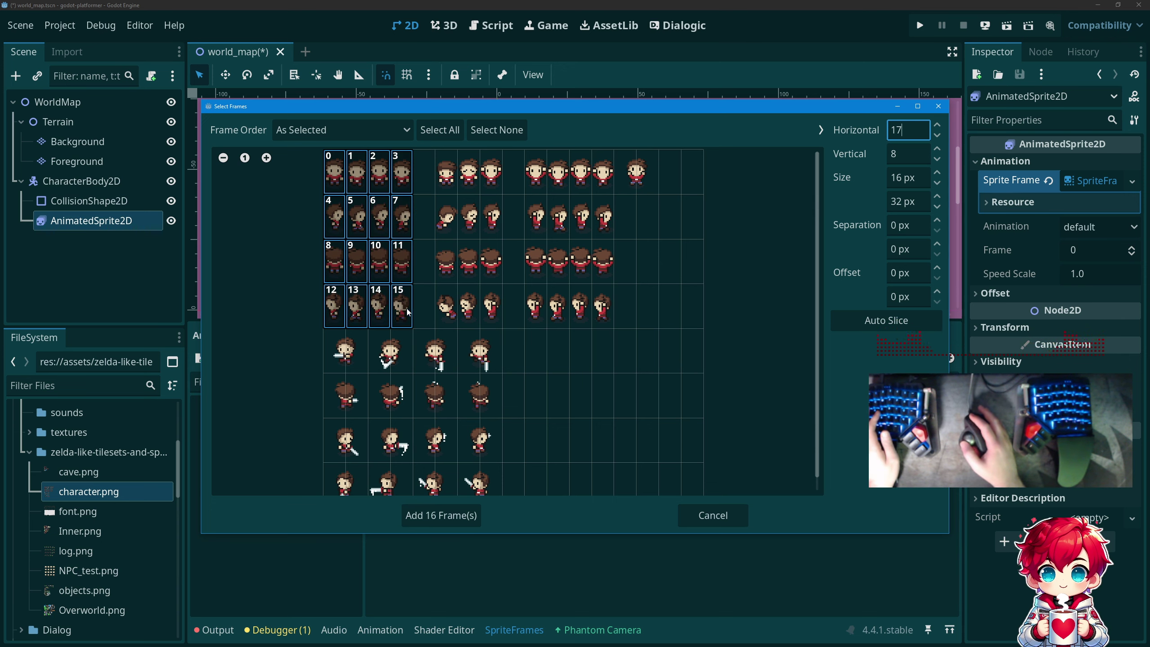
click(460, 520)
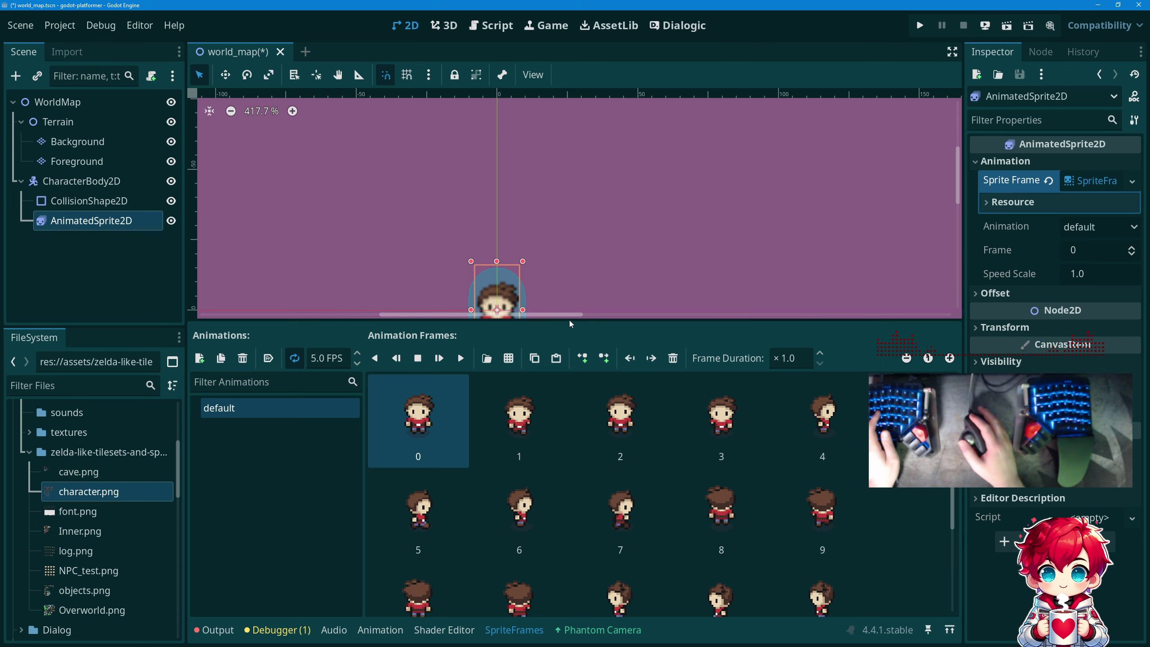
Enlarge the sprite frames area and rename the default animation to walk_s.
drag(564, 322, 572, 152)
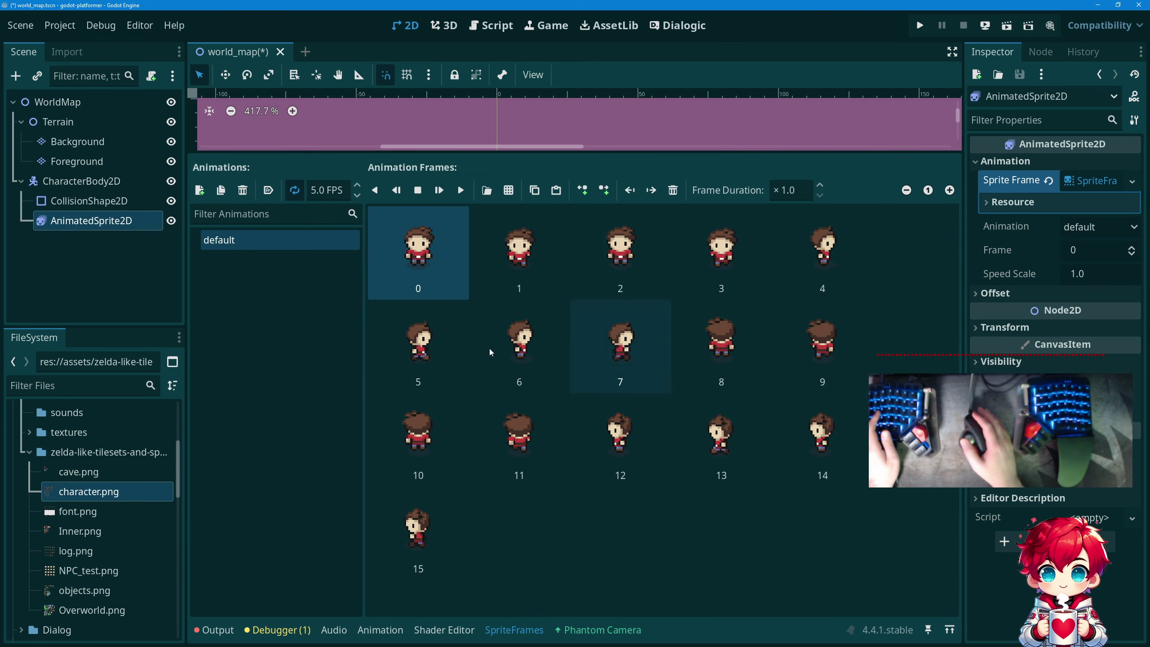
double_click(245, 240)
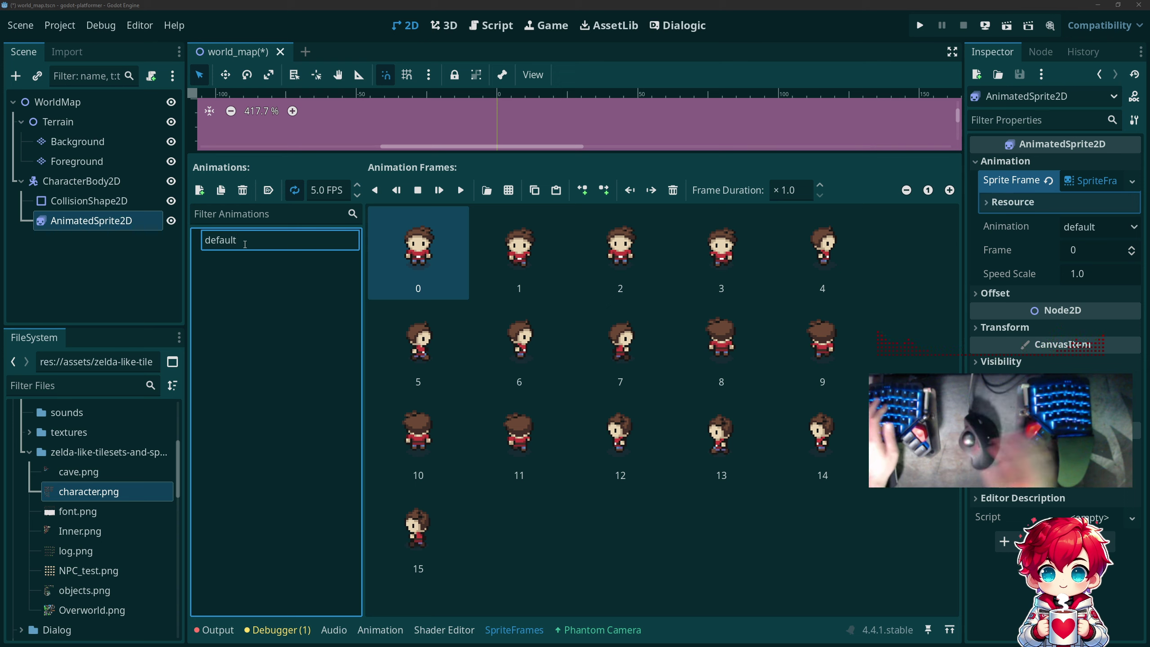
key(ctrl+a)
text(walk_s)
key(Return)
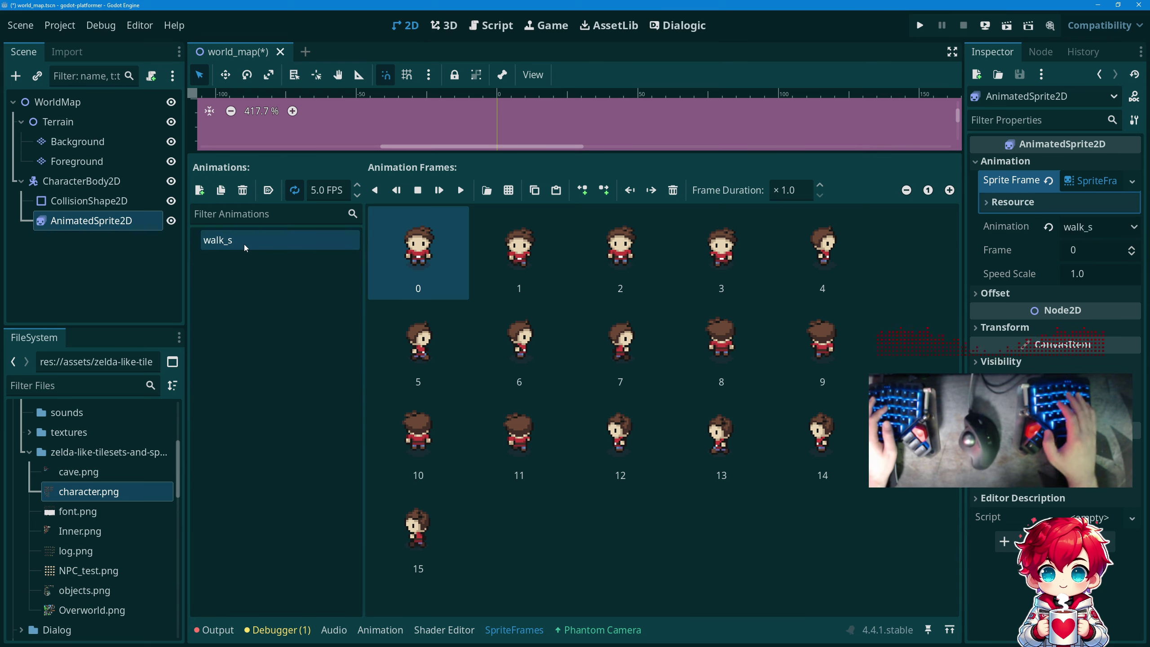
Add three empty animations to the sprite frames and name the first one walk_n.
click(199, 190)
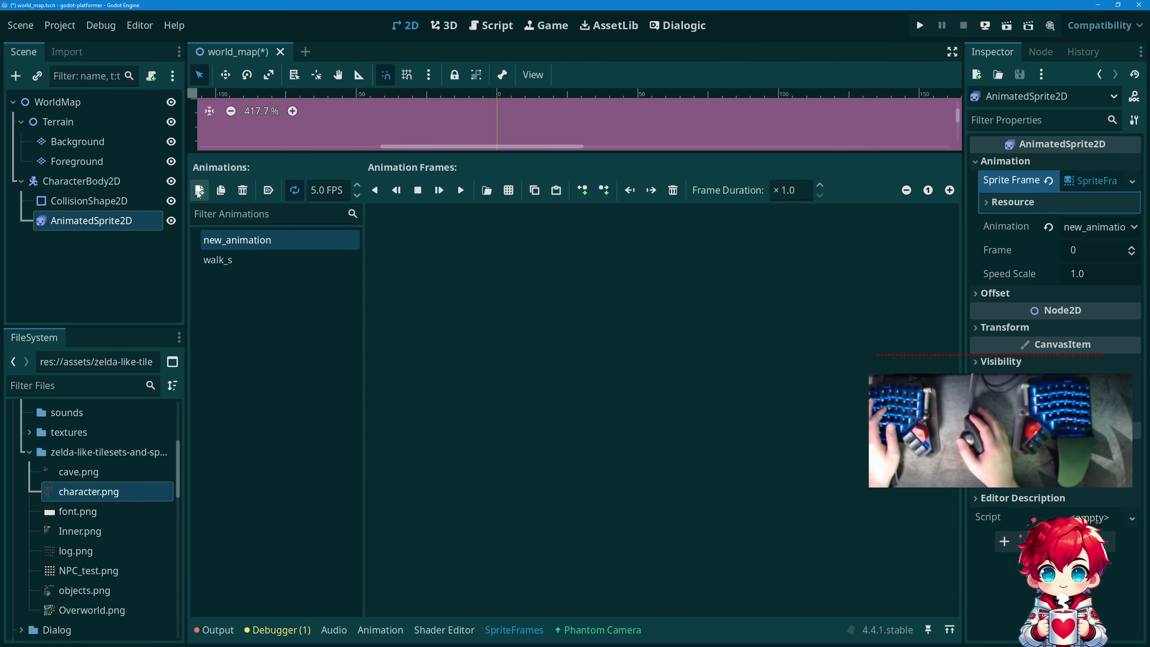
click(199, 190)
click(199, 190)
click(250, 238)
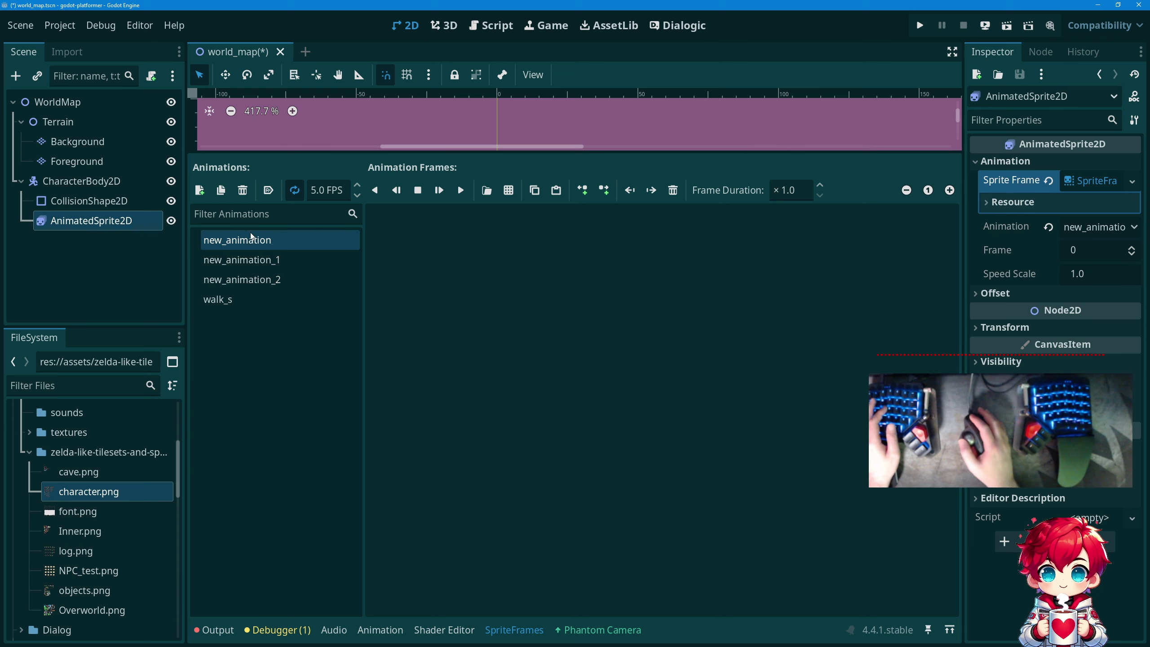
click(250, 238)
text(walk_n)
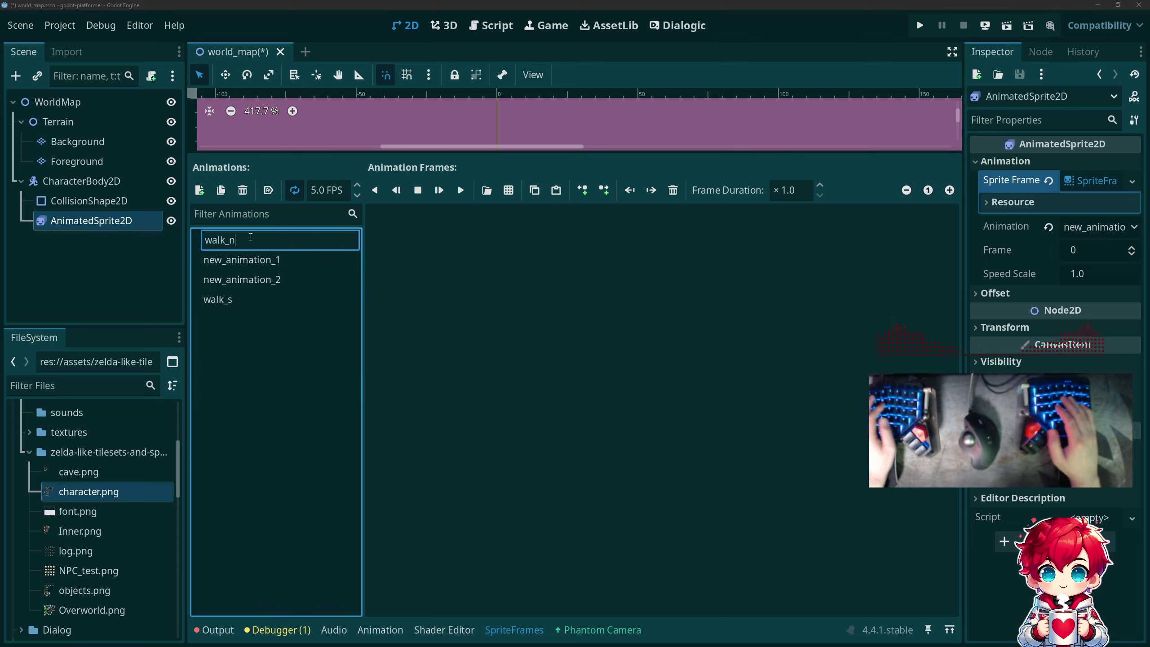
key(Return)
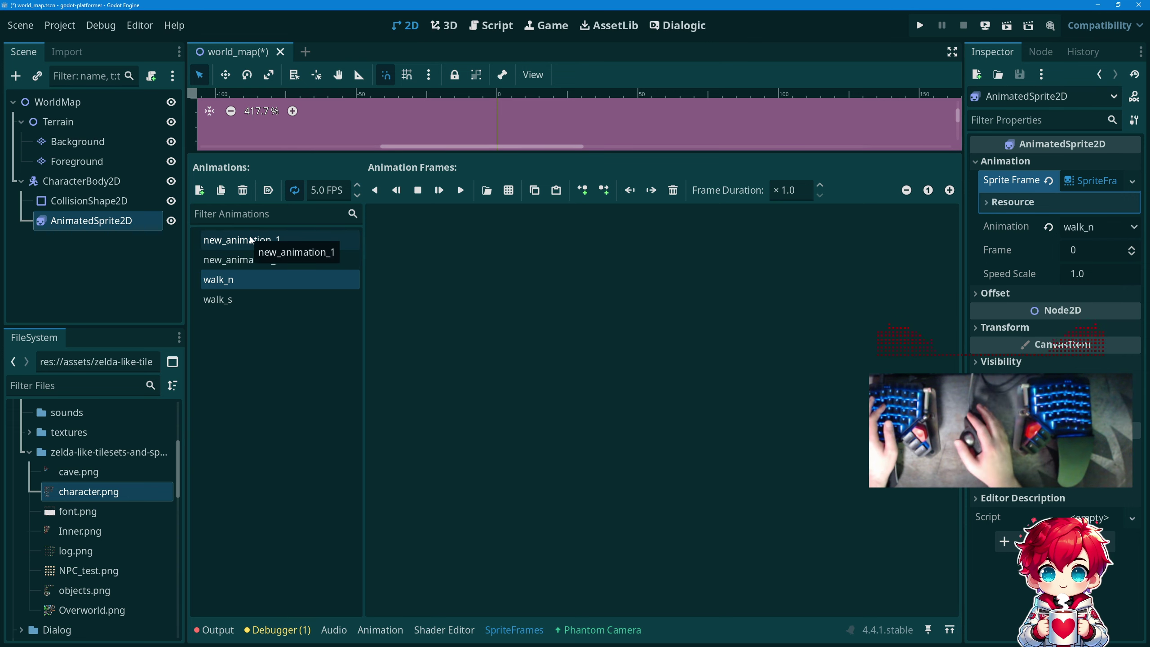
Rename the two remaining new animations to walk_w and walk_e.
double_click(252, 240)
text(walk_w)
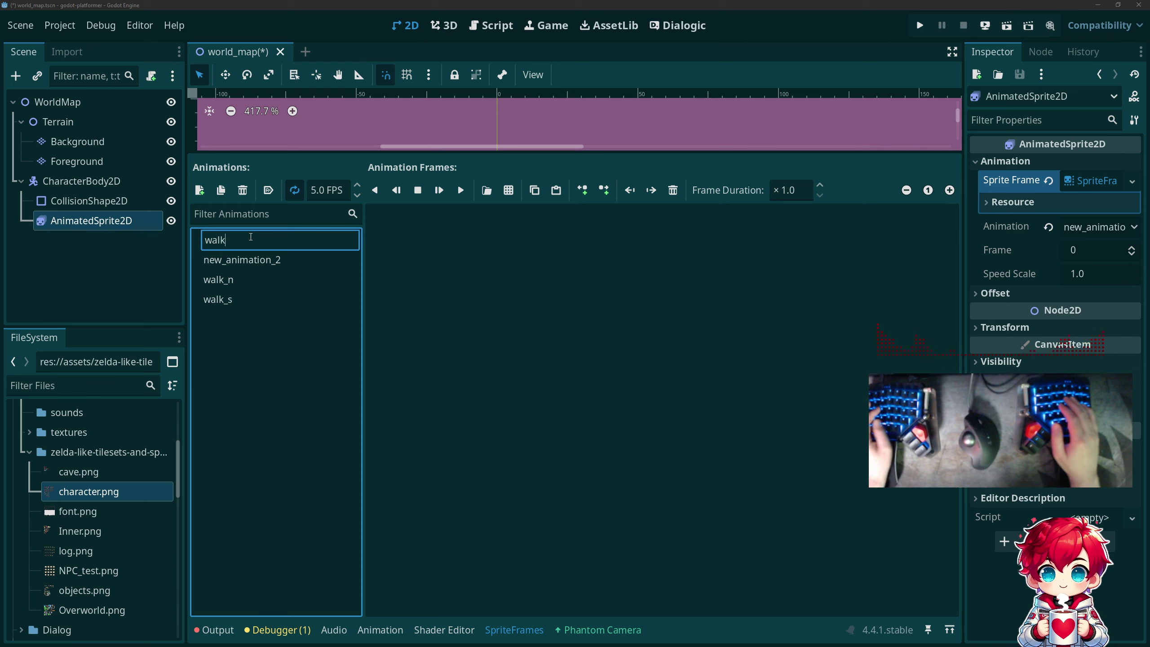
key(Return)
double_click(252, 240)
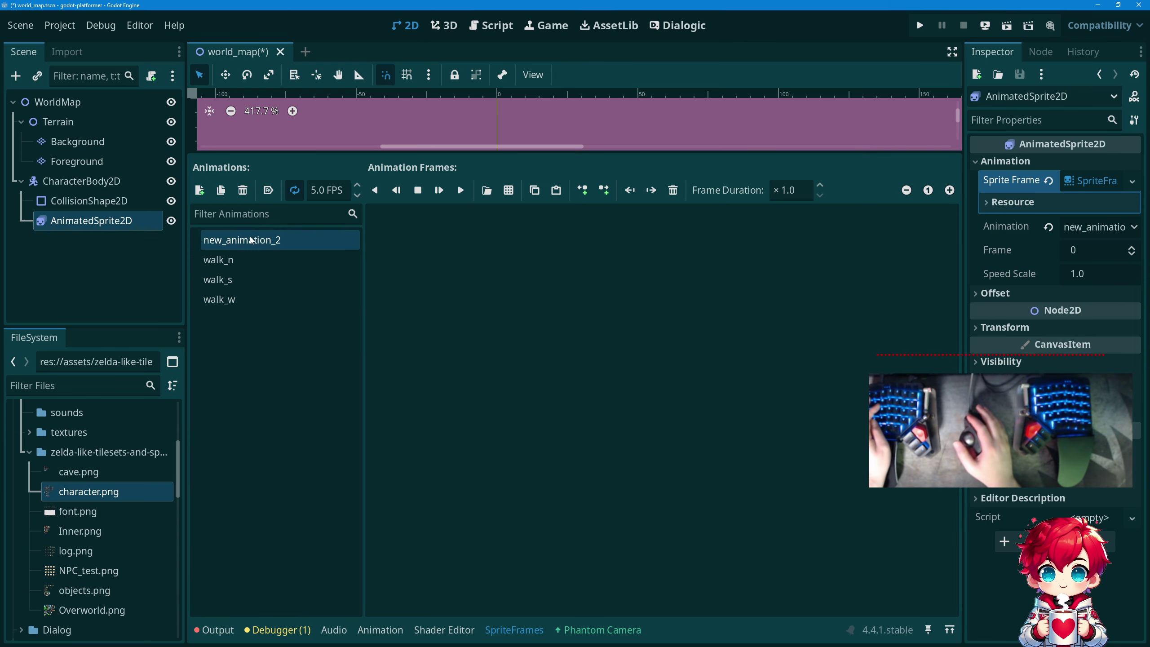
text(walk_e)
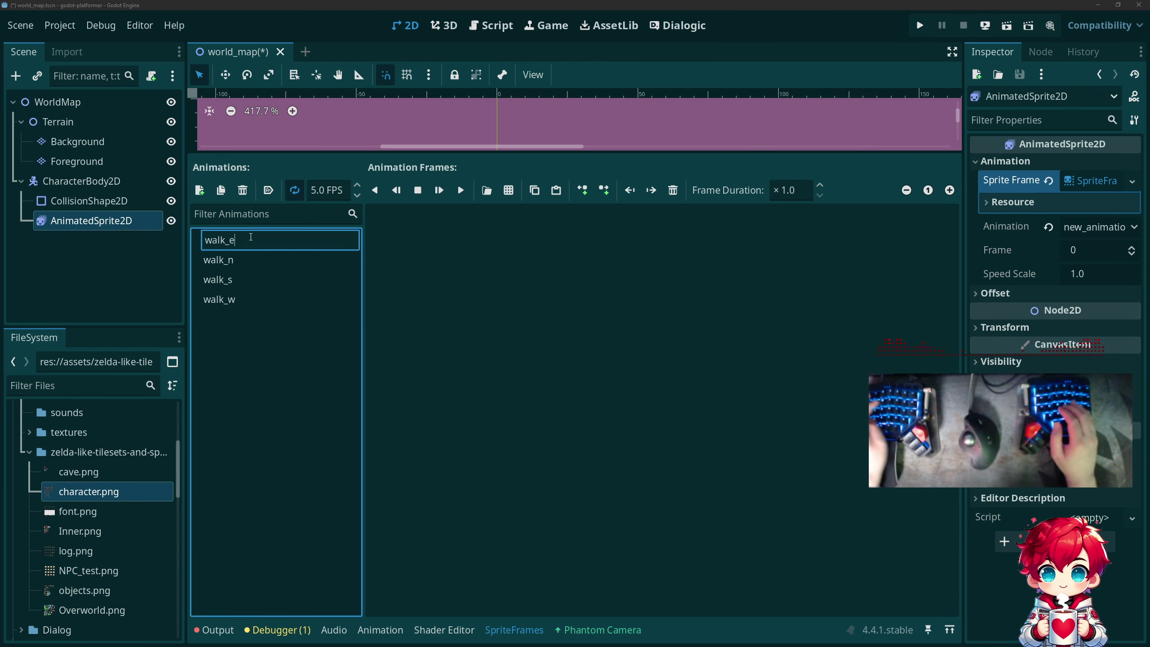
key(Return)
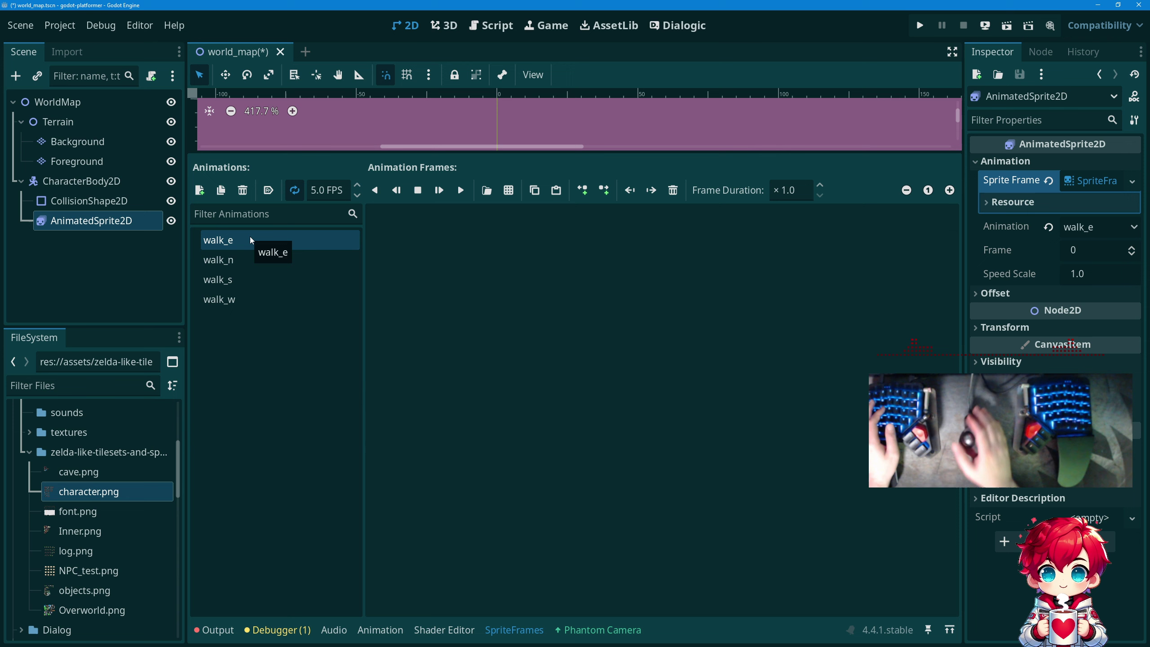
Try to cut frames 4 to 7 out of walk_s to move them into walk_e.
click(248, 279)
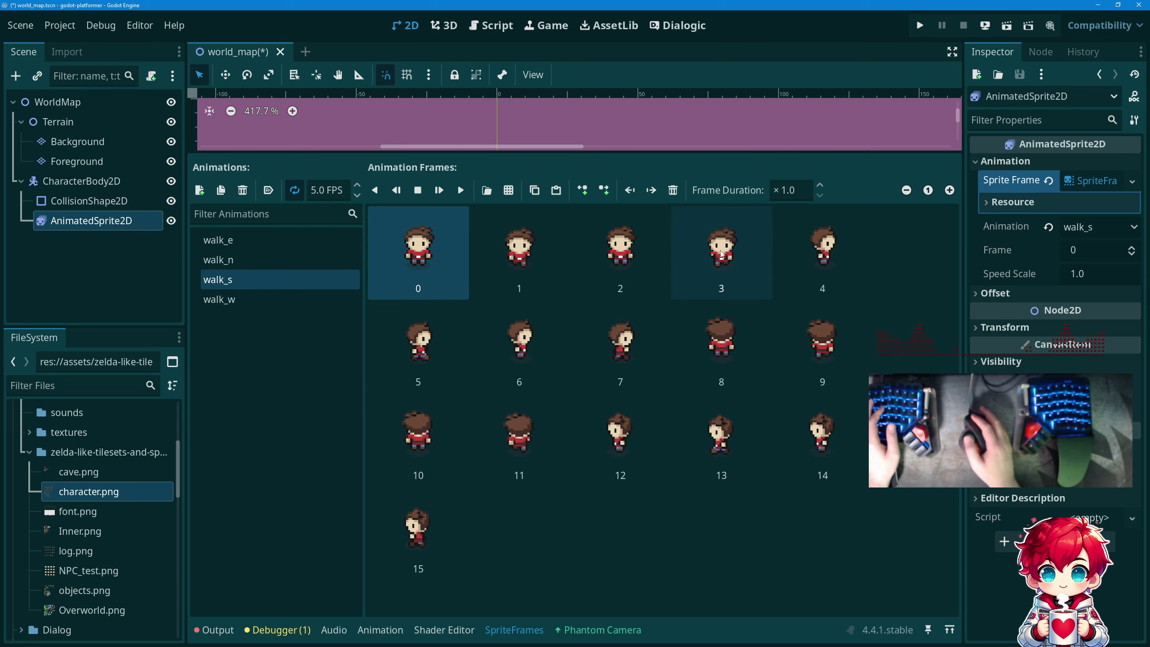
click(832, 260)
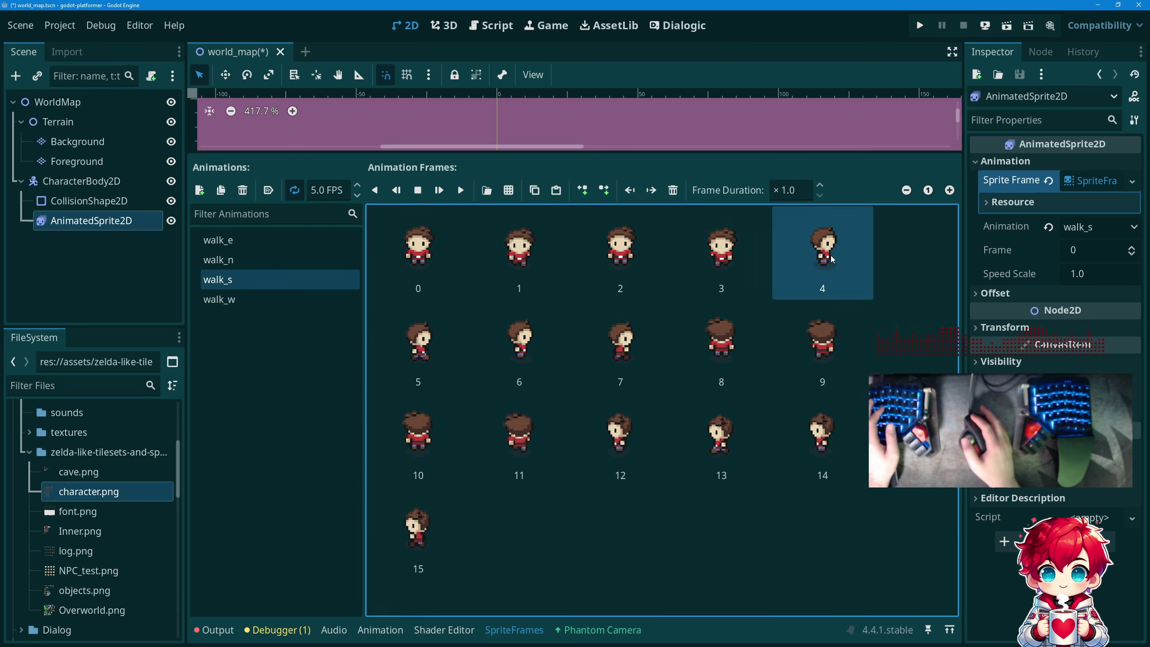
ctrl+click(442, 336)
ctrl+click(561, 328)
ctrl+click(622, 334)
key(ctrl+x)
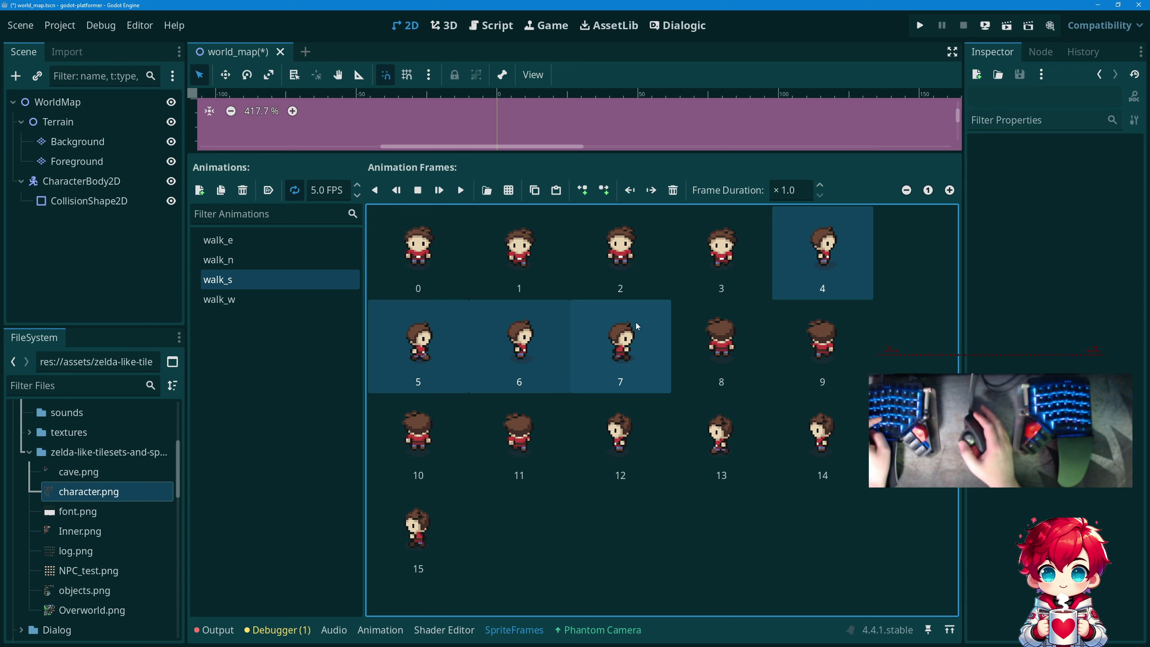
click(219, 239)
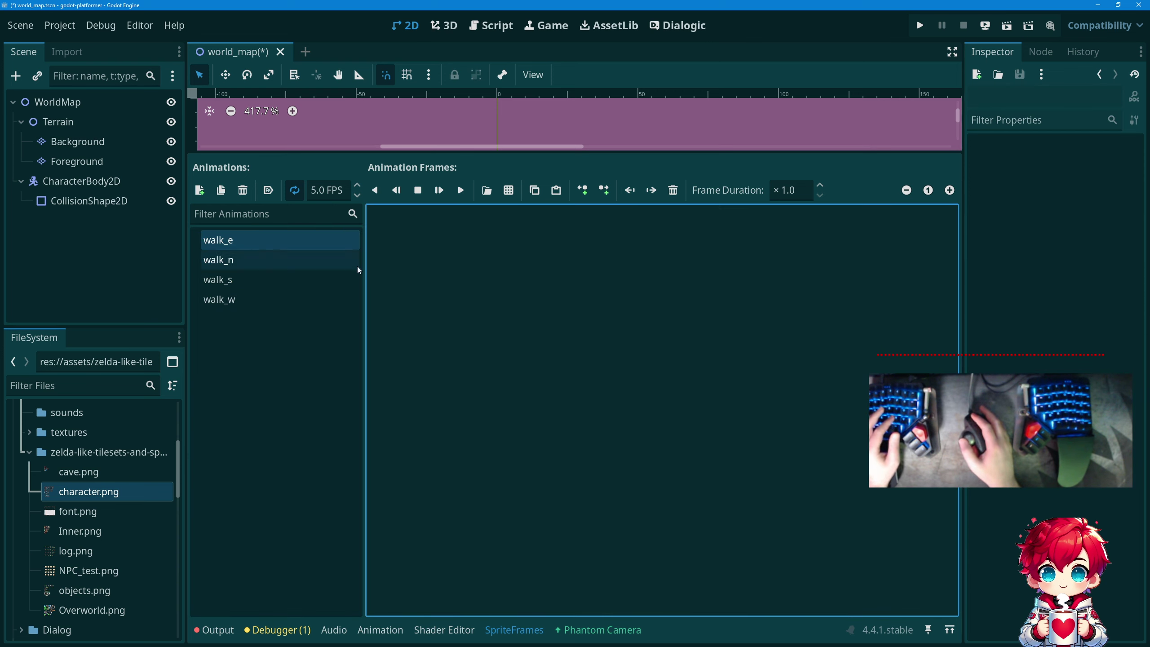
Copy the side-facing frames 4 to 7 of walk_s and paste them into walk_e.
click(246, 280)
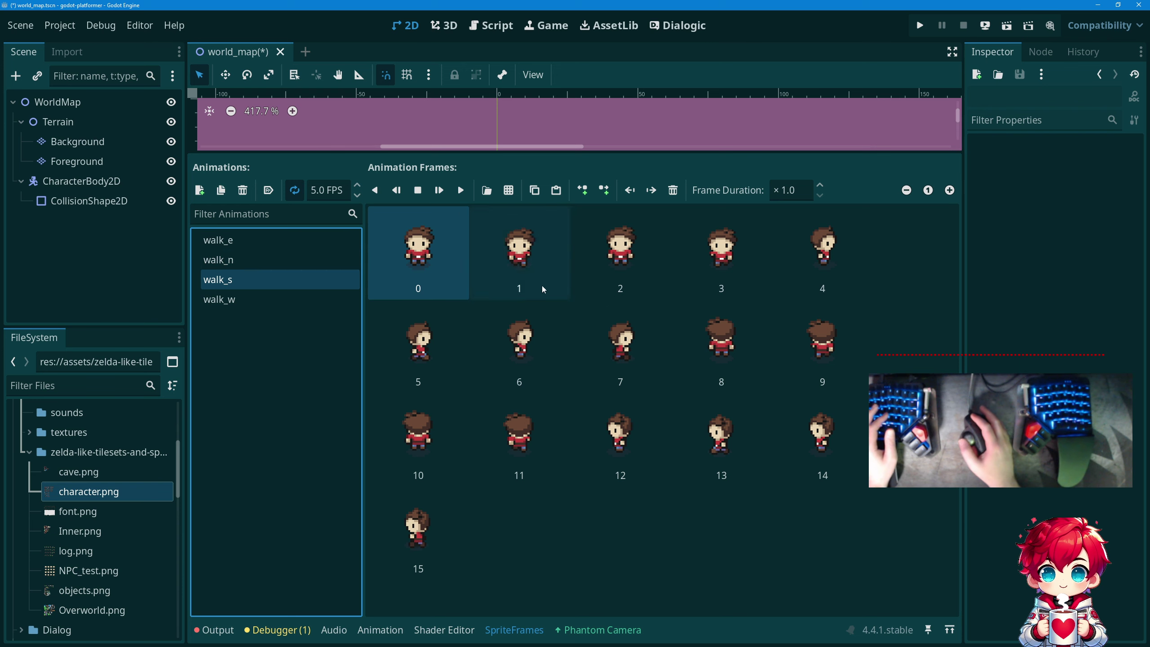
click(792, 256)
shift+click(634, 339)
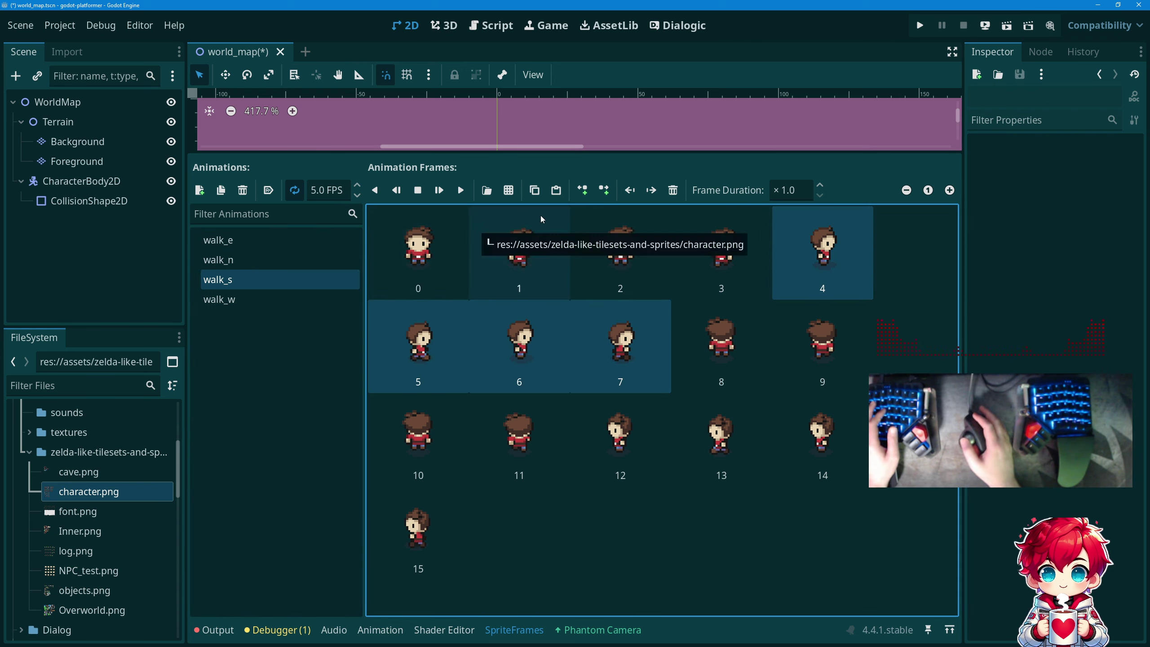
click(534, 192)
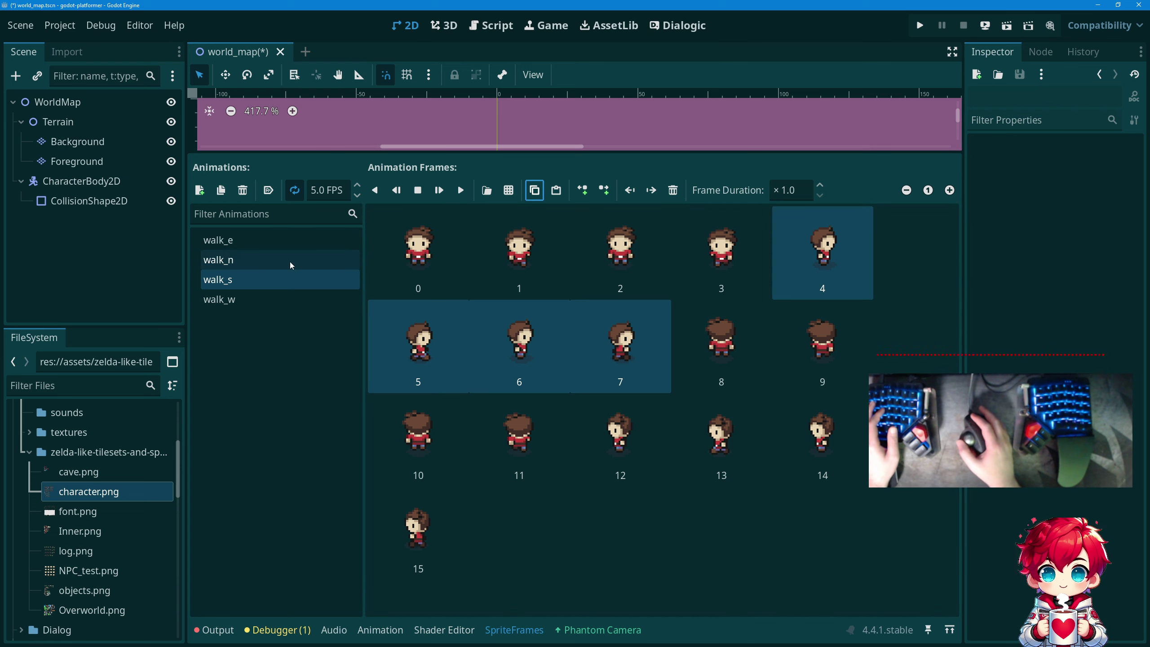
click(304, 247)
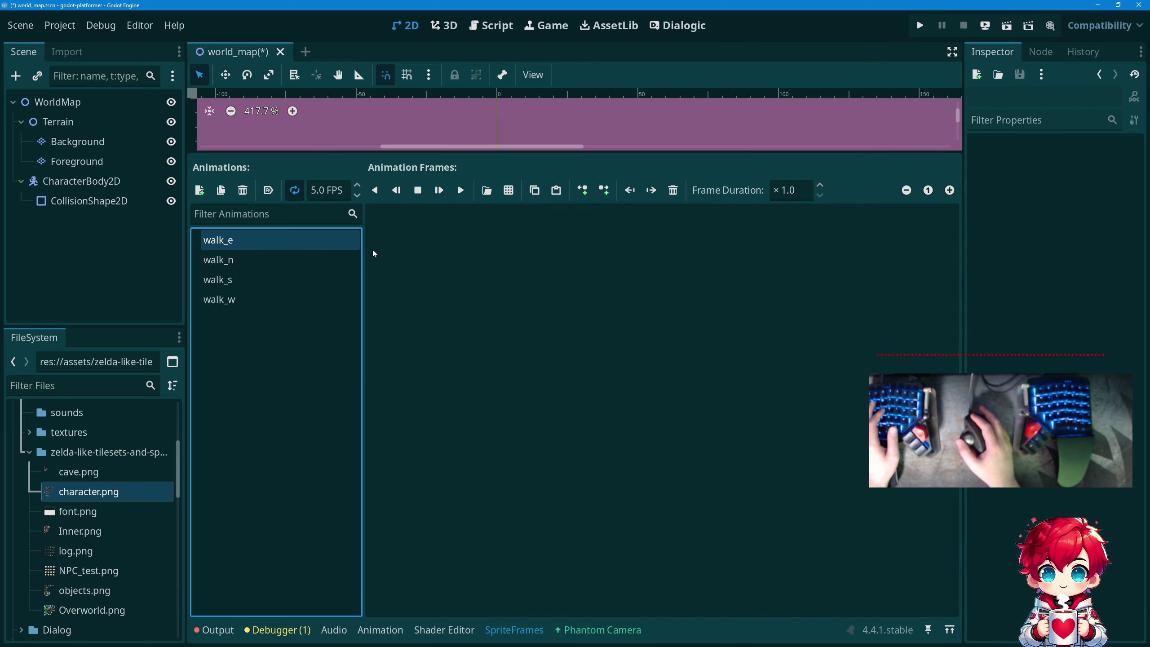
click(554, 194)
Delete the copied side-facing frames 4 to 7 from walk_s.
click(317, 262)
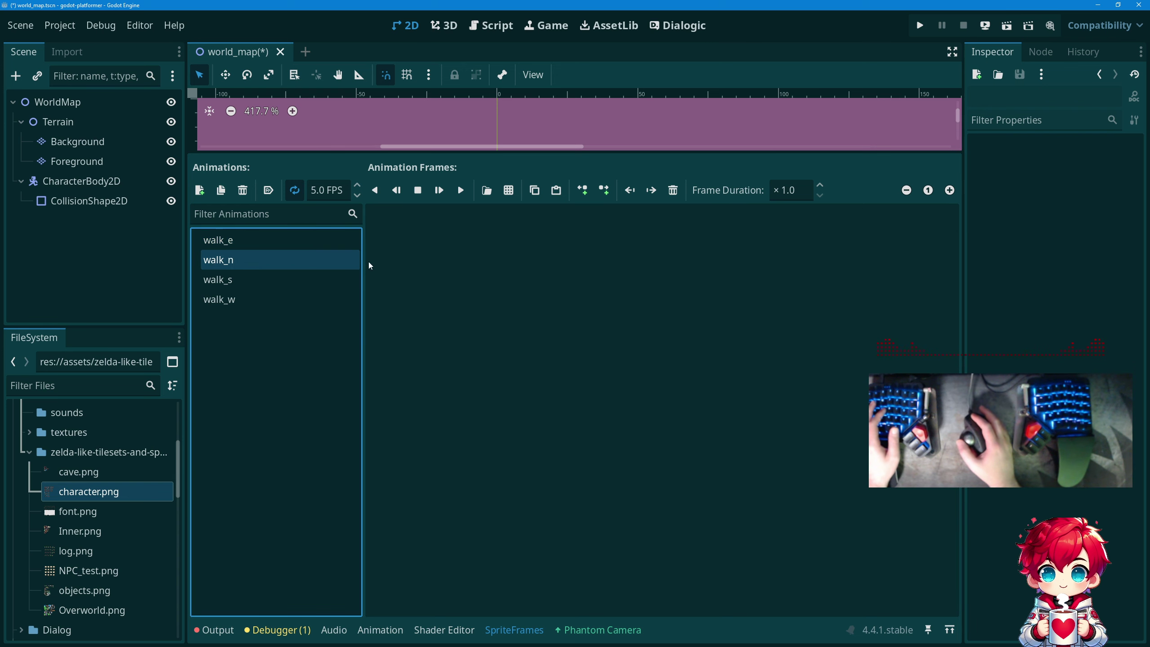
click(281, 283)
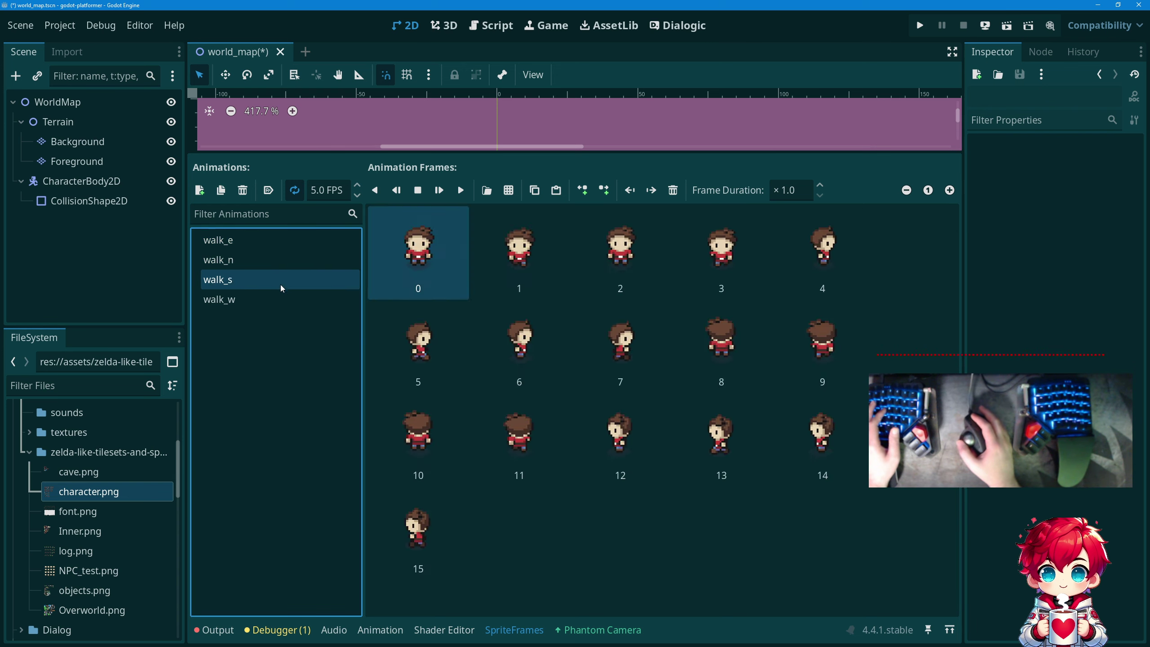
click(814, 268)
shift+click(584, 336)
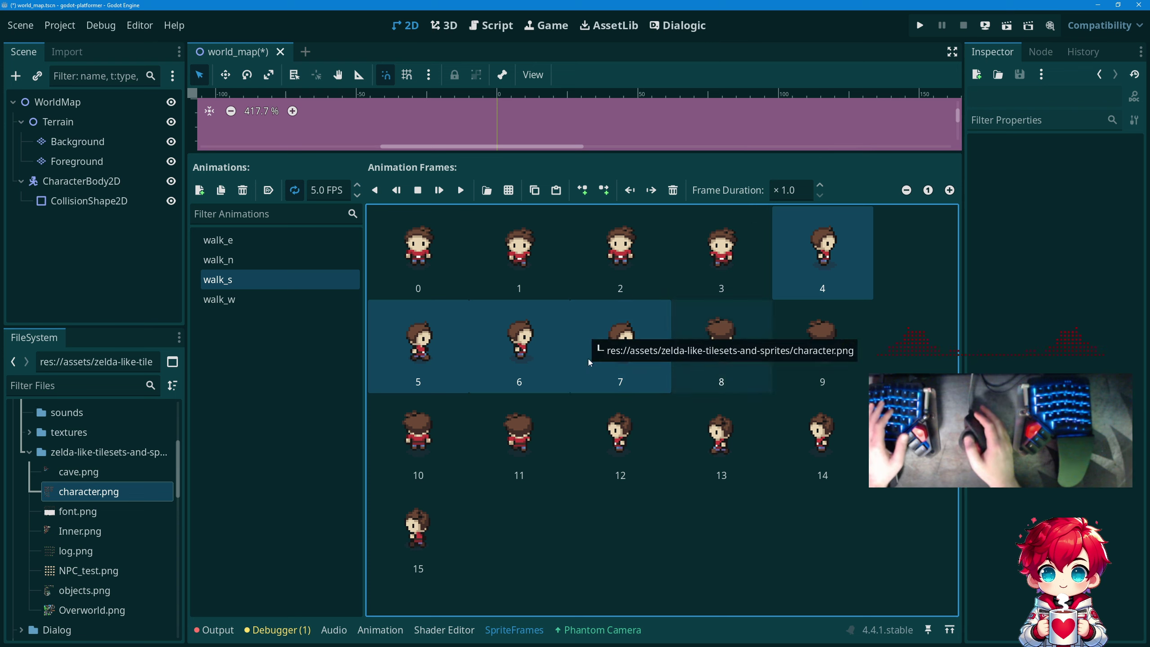
key(Delete)
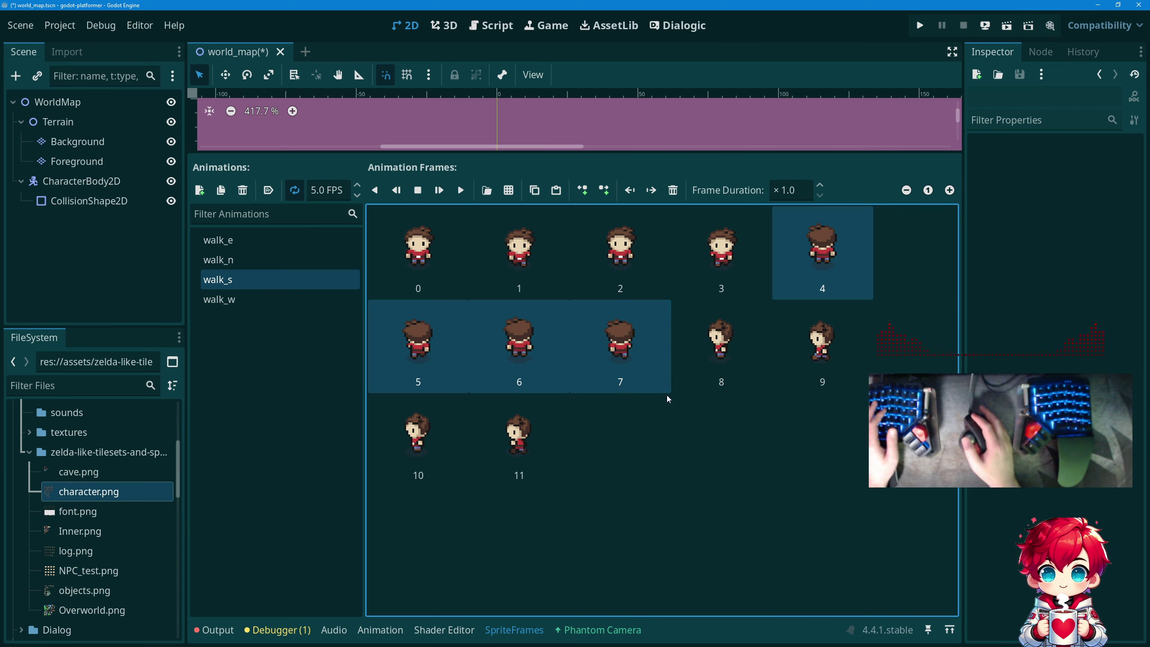
Copy the back-facing frames 4 to 7 of walk_s into walk_n and delete them from walk_s.
click(534, 191)
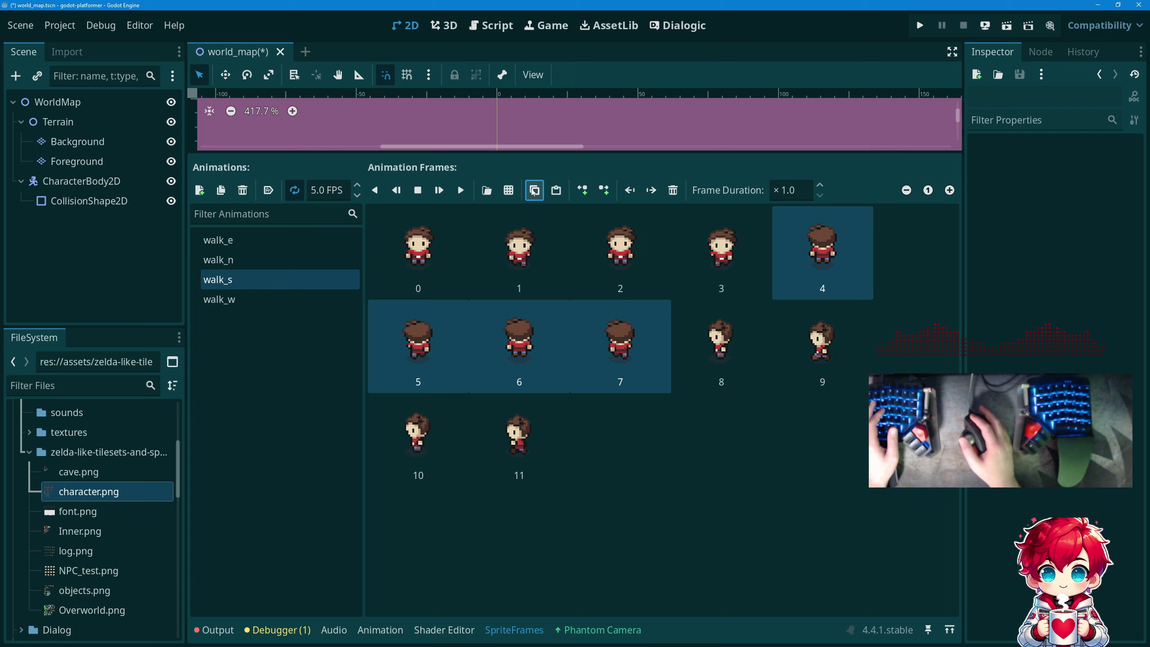
click(257, 261)
key(ctrl+v)
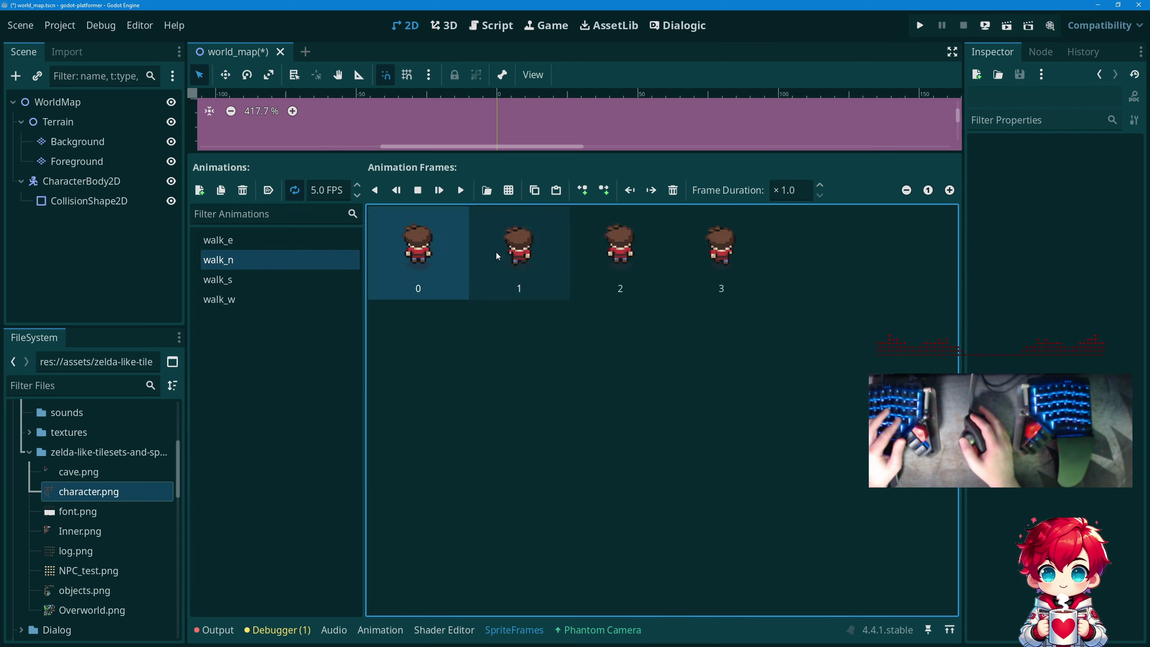
click(287, 281)
click(840, 245)
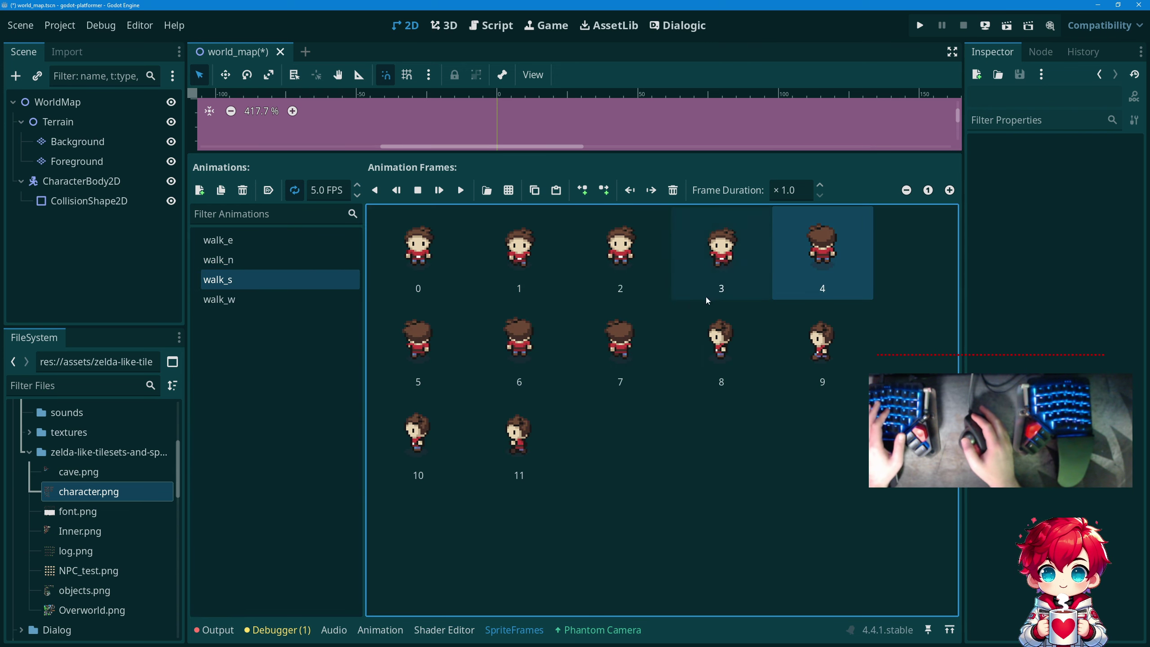
shift+click(643, 334)
key(Delete)
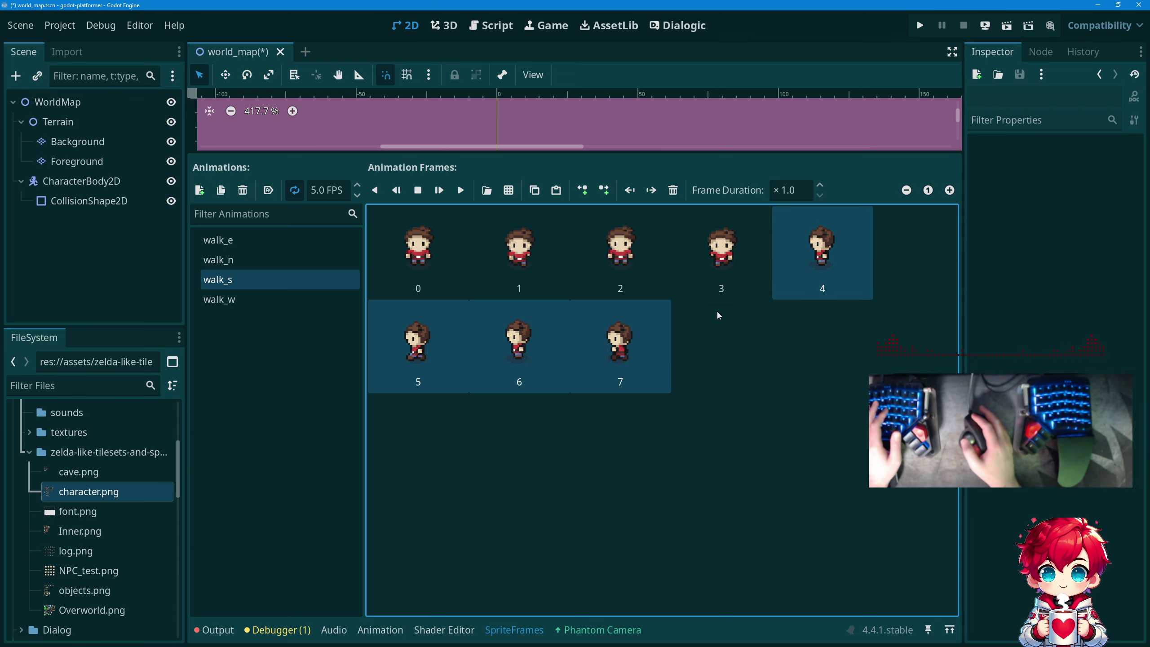
Paste the remaining side-facing frames 4 to 7 of walk_s into walk_w and delete them from walk_s.
click(340, 302)
click(494, 303)
key(ctrl+v)
click(277, 281)
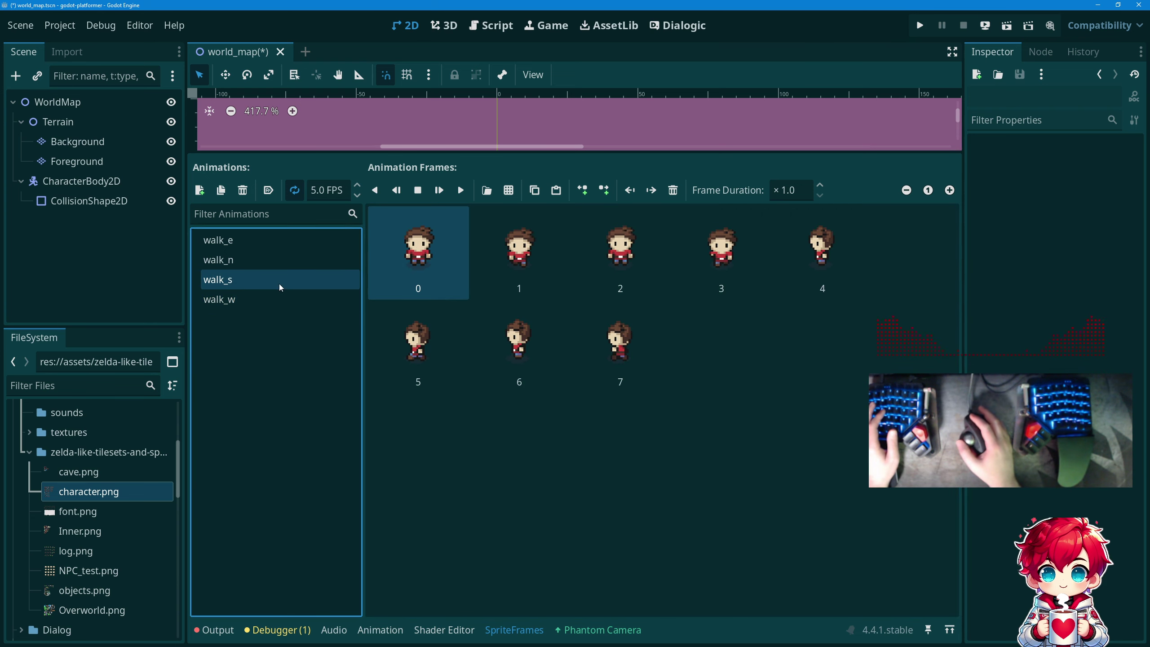
click(822, 254)
shift+click(587, 356)
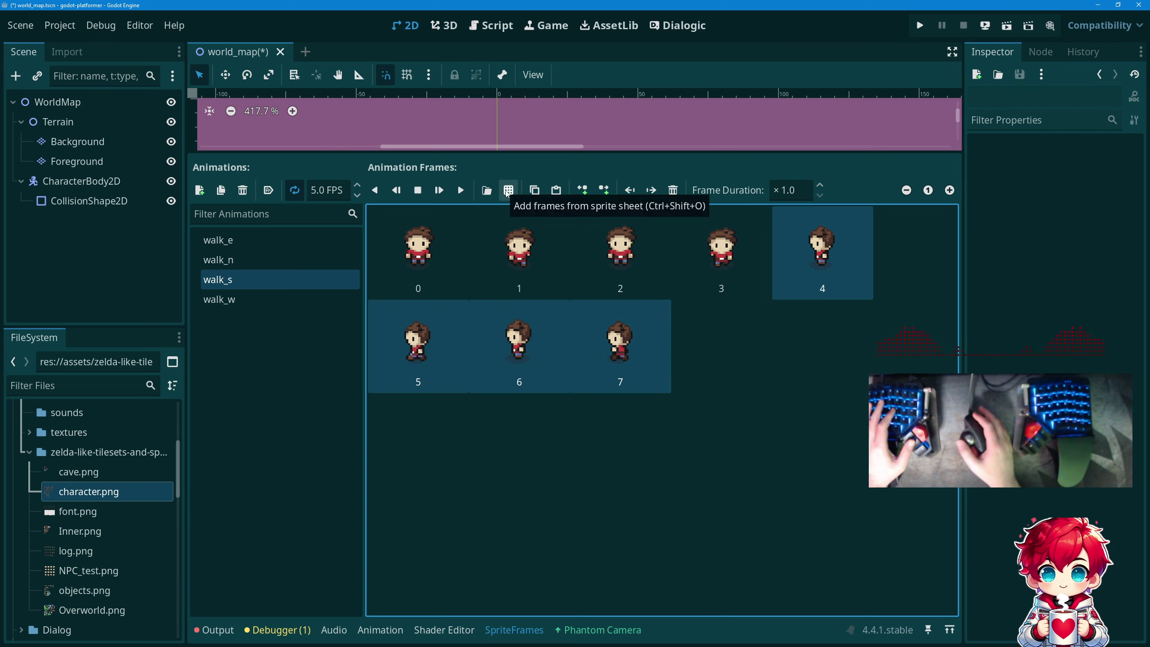
key(Delete)
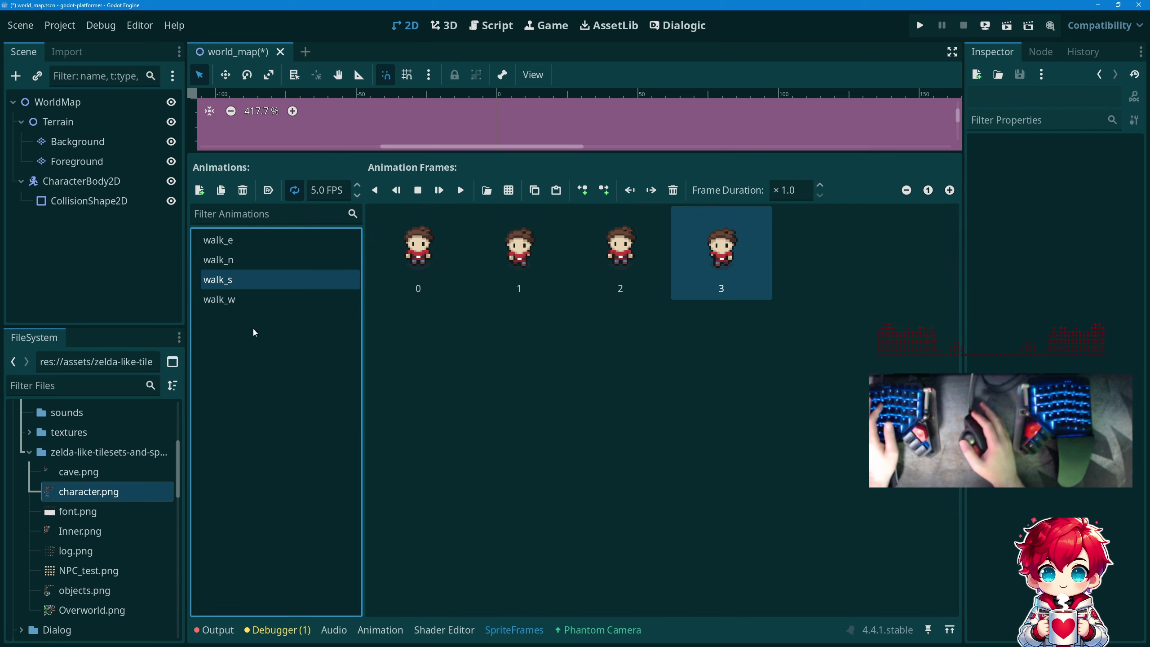
Add a new empty animation named idle_n.
click(199, 190)
click(236, 241)
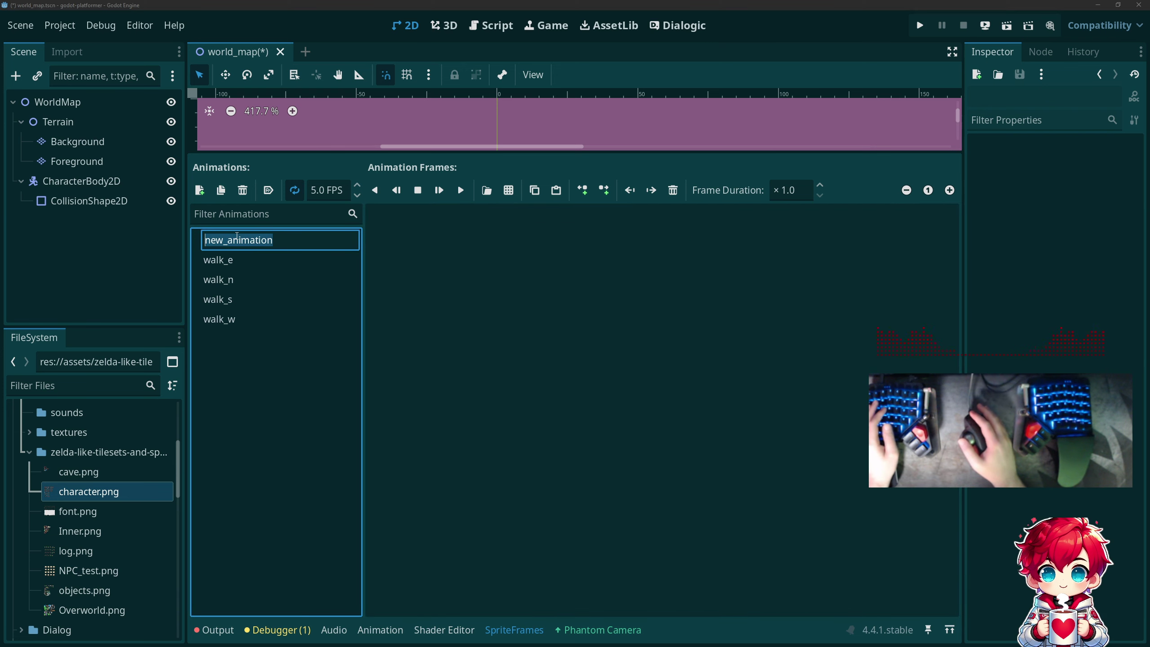
text(idle_n)
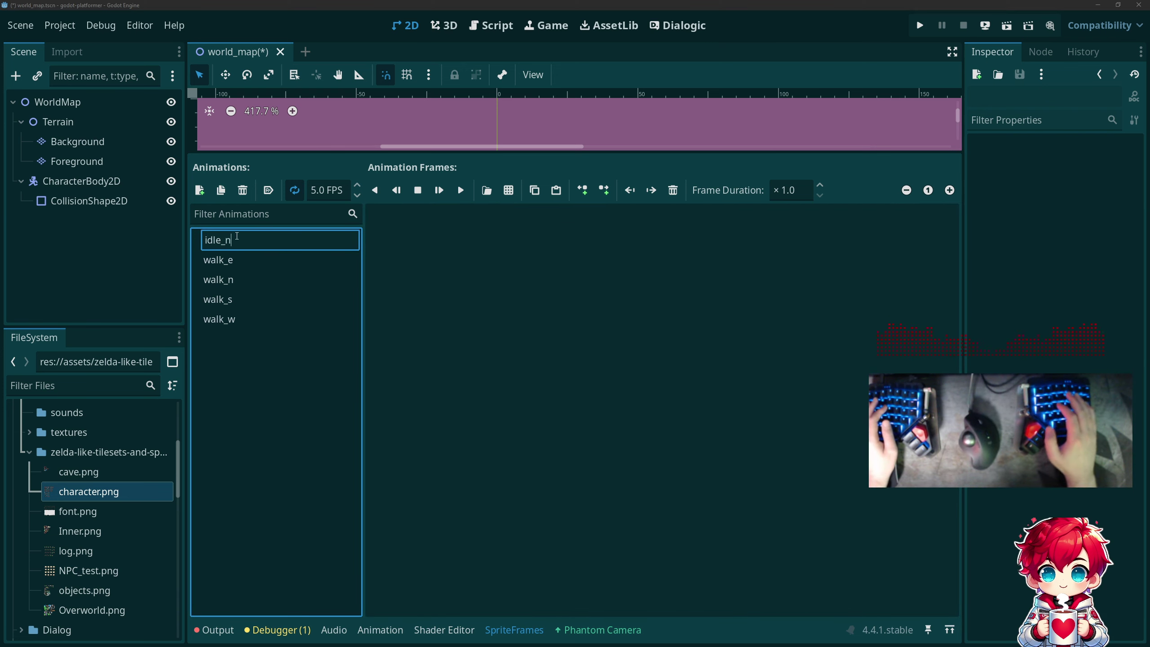
key(Return)
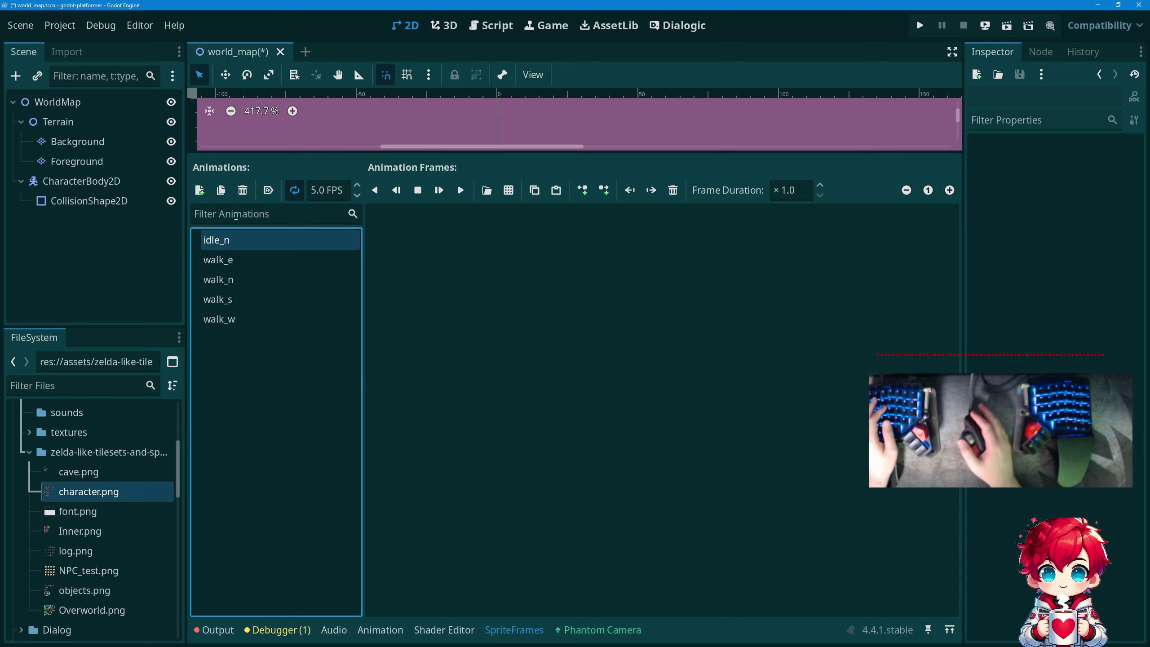
Add three more empty animations and rename the first of them idle_e.
click(199, 190)
click(199, 190)
click(199, 193)
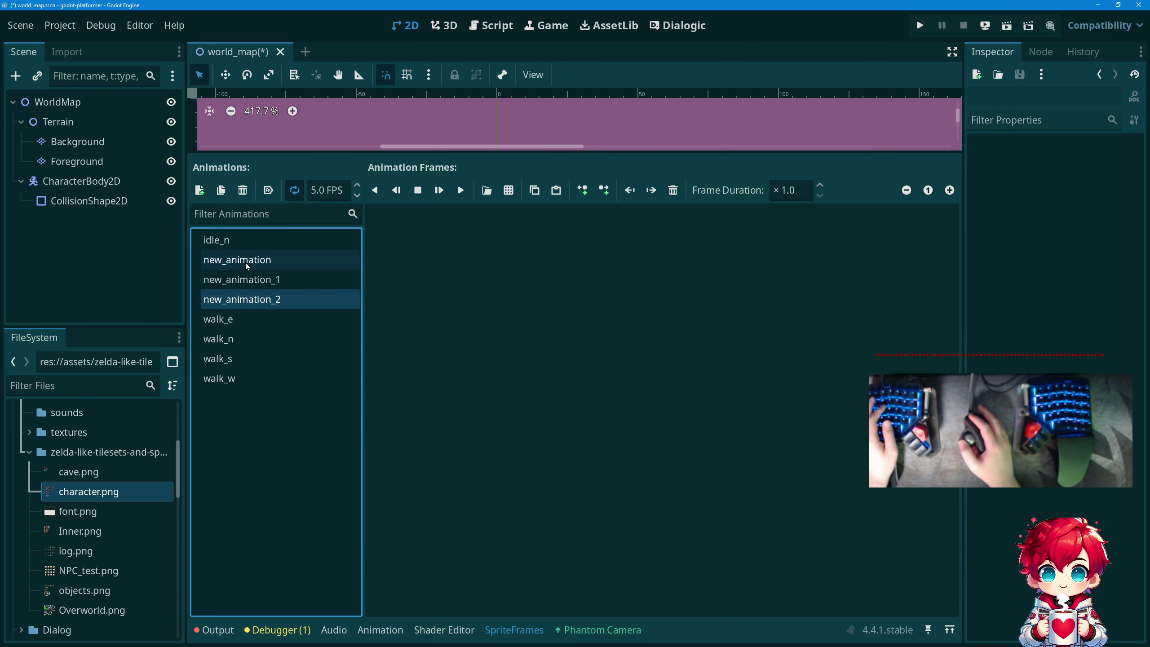
double_click(245, 261)
text(idle_)
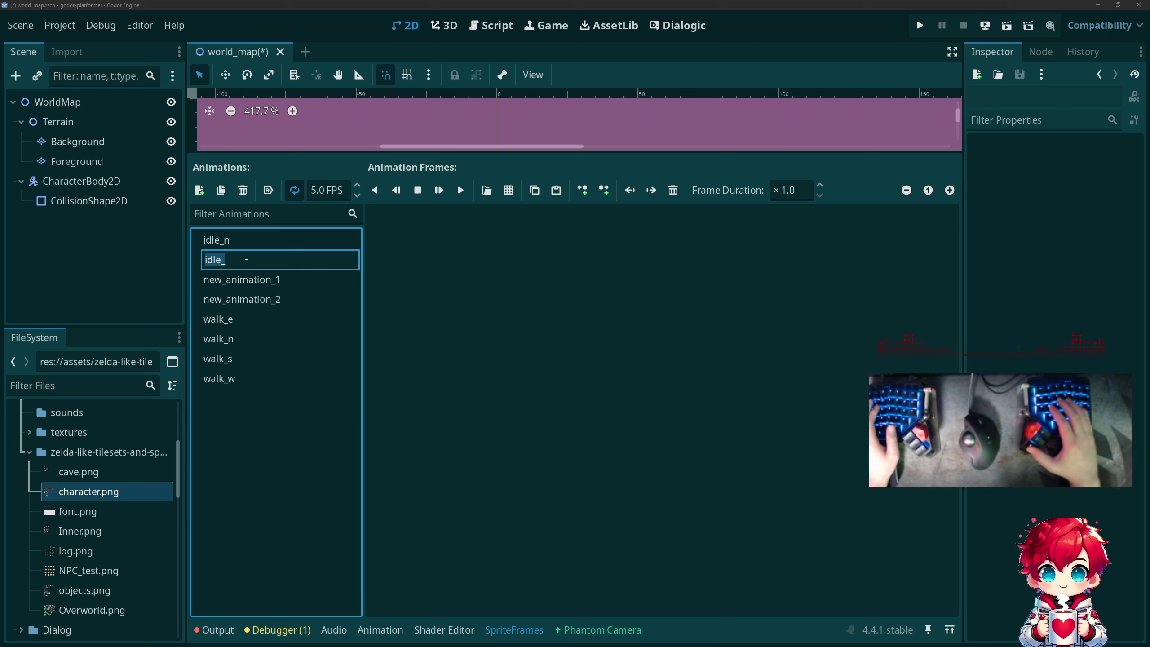
text(e)
key(Return)
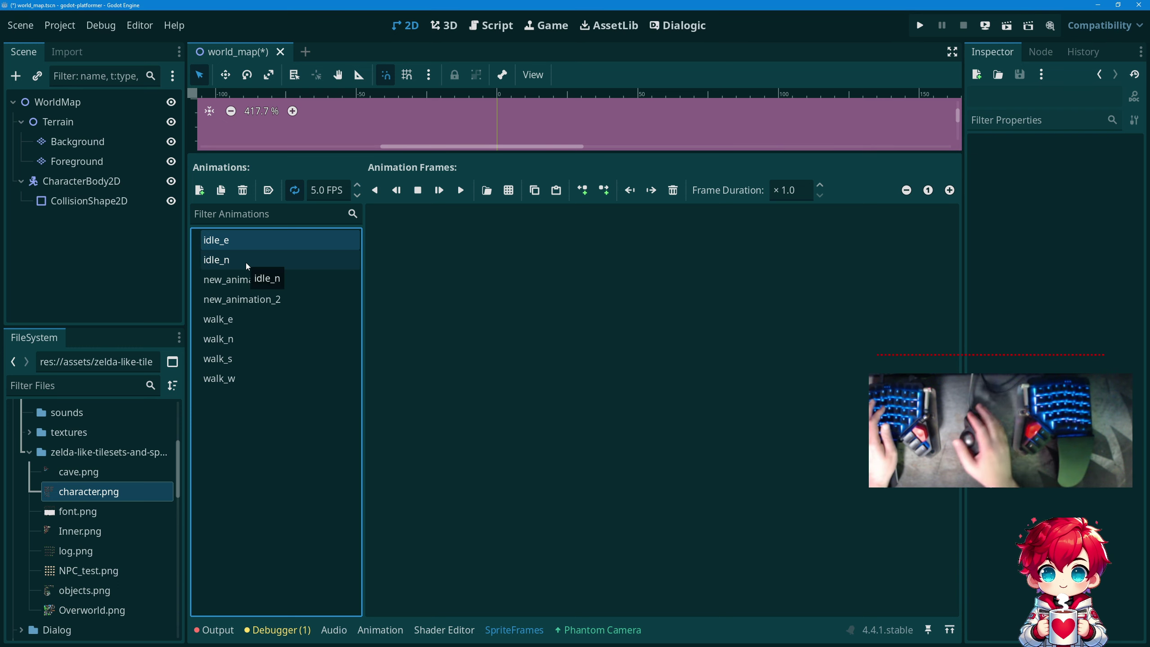
Rename the two remaining new animations as idle_s and idle_w.
double_click(250, 280)
text(idle_s)
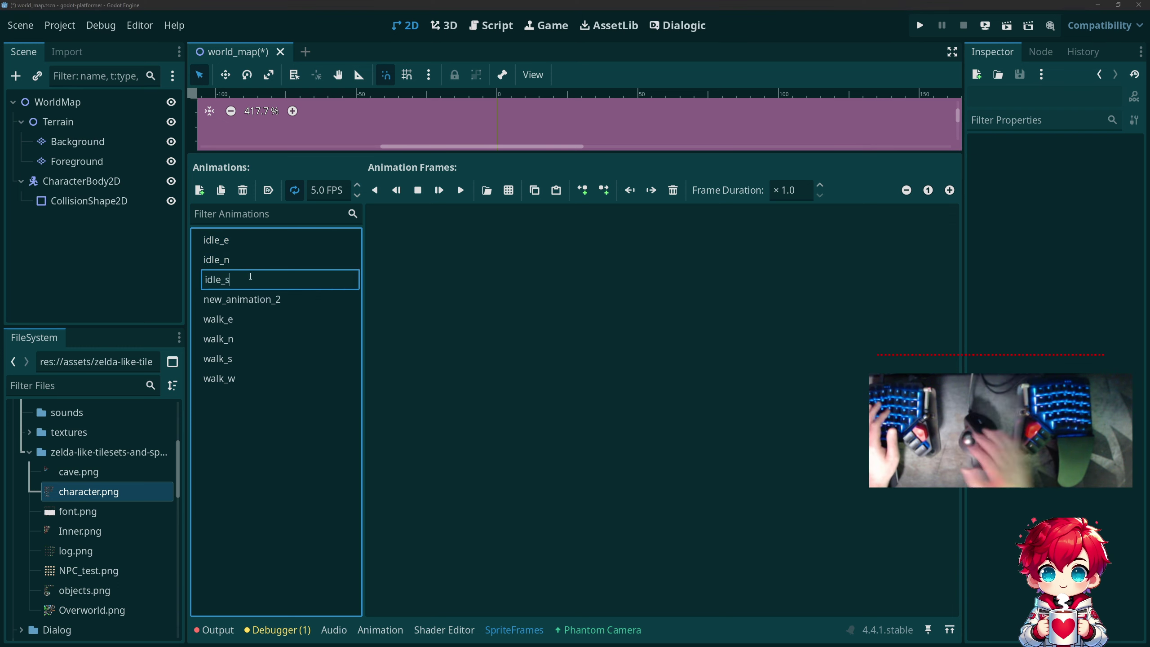
key(Return)
click(262, 299)
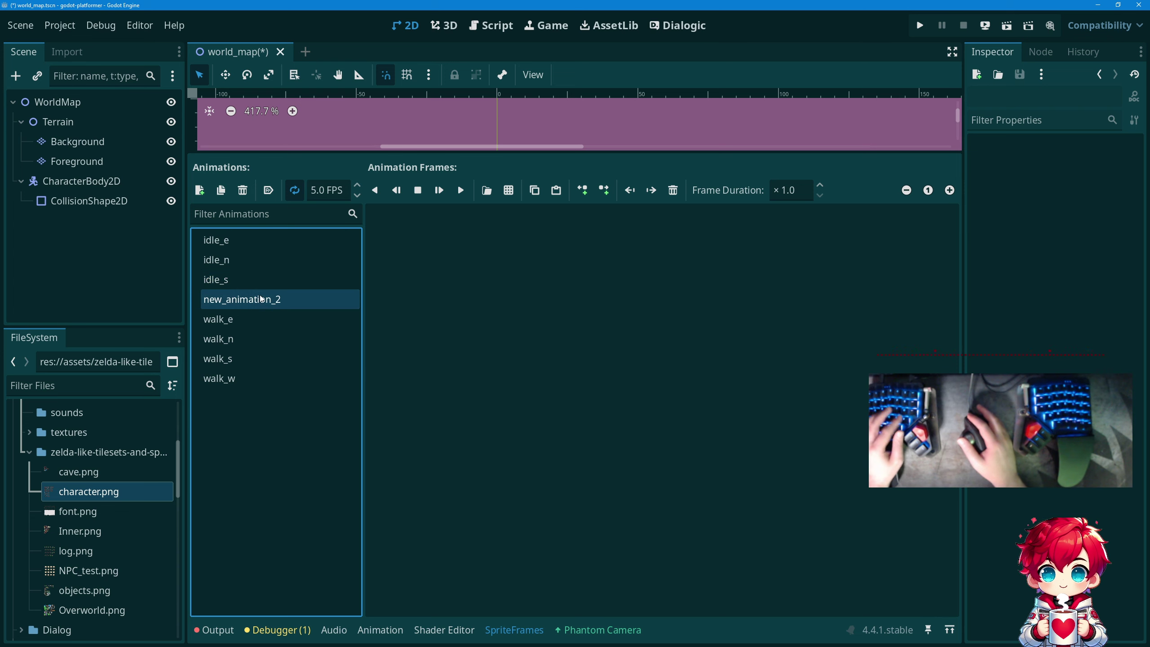
click(261, 300)
text(idle_w)
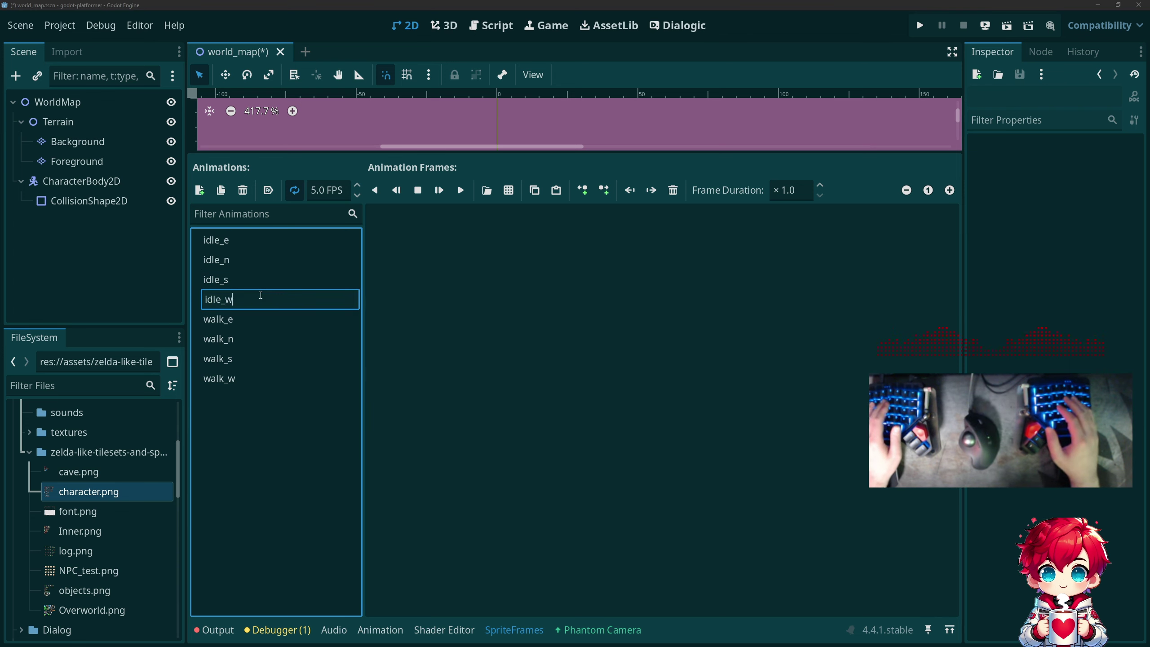
key(Return)
Copy frame 0 of walk_e into the idle_e animation.
click(240, 321)
click(376, 345)
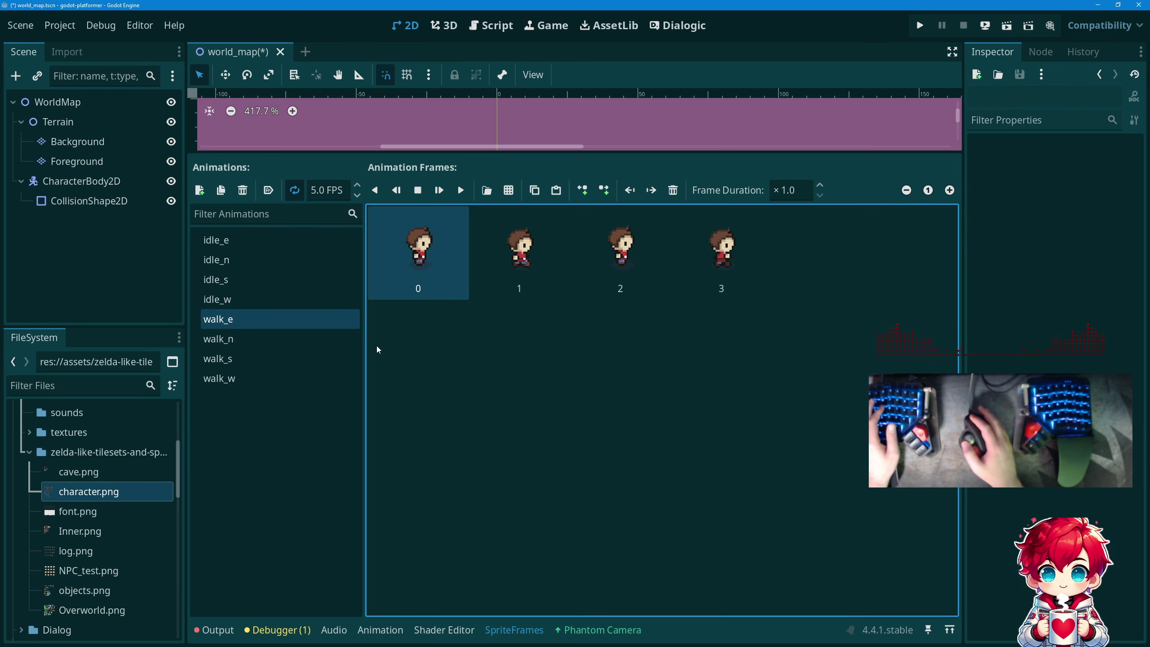
click(244, 239)
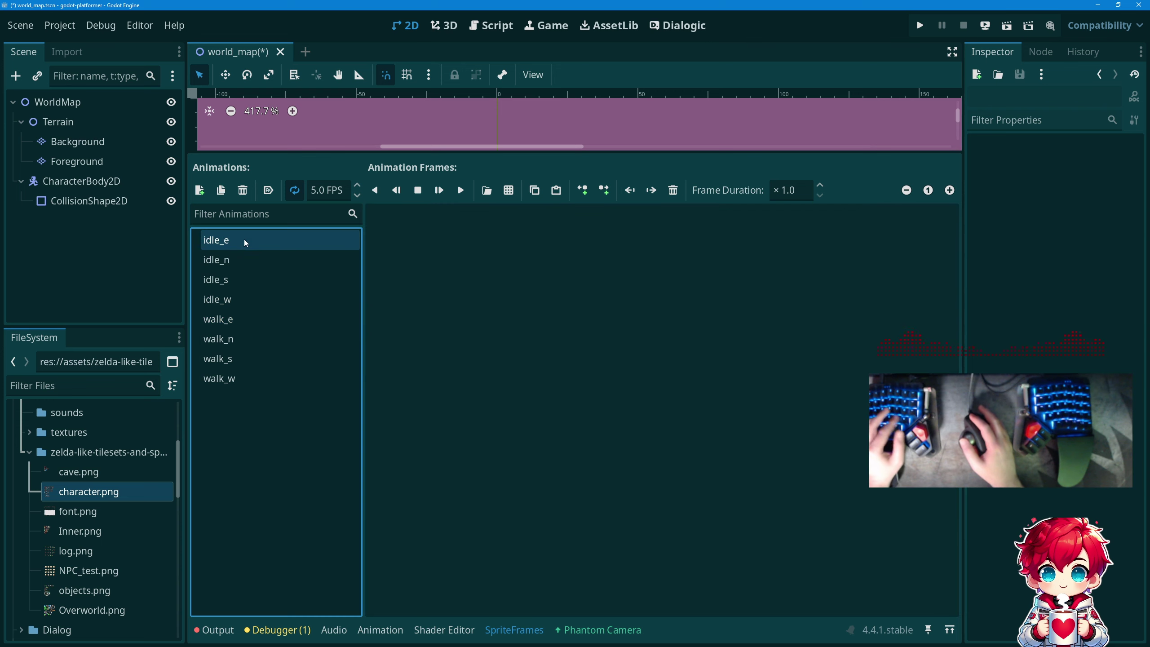
click(426, 294)
key(ctrl+v)
Copy frame 0 of walk_n into the idle_n animation.
click(264, 336)
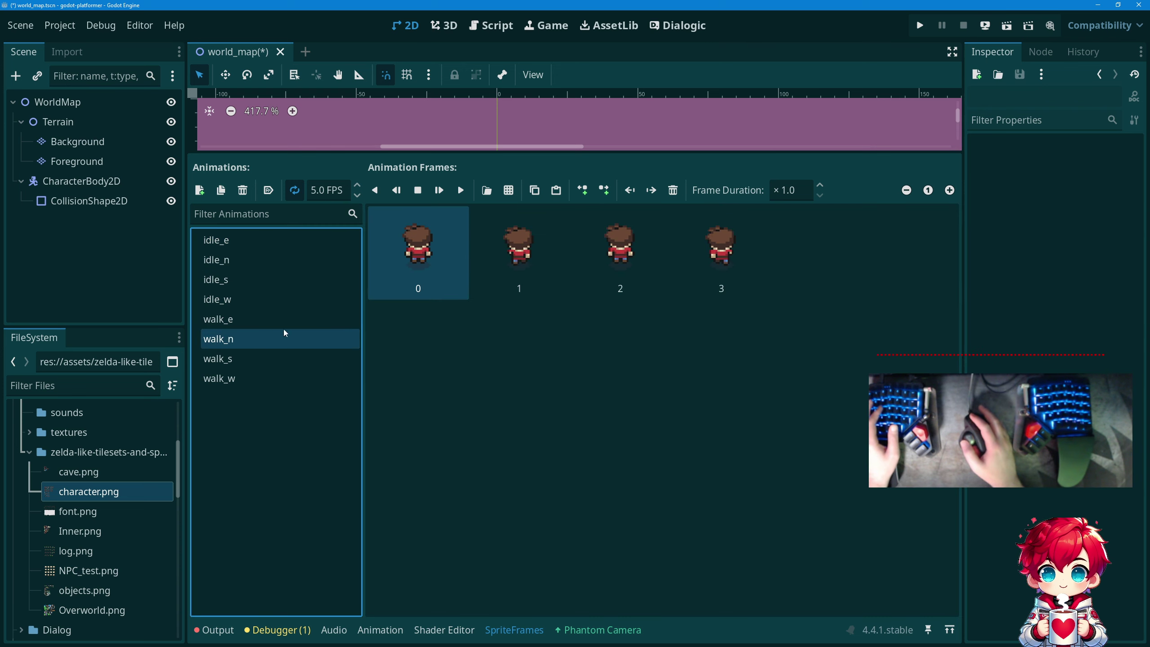
click(473, 270)
click(430, 269)
click(250, 262)
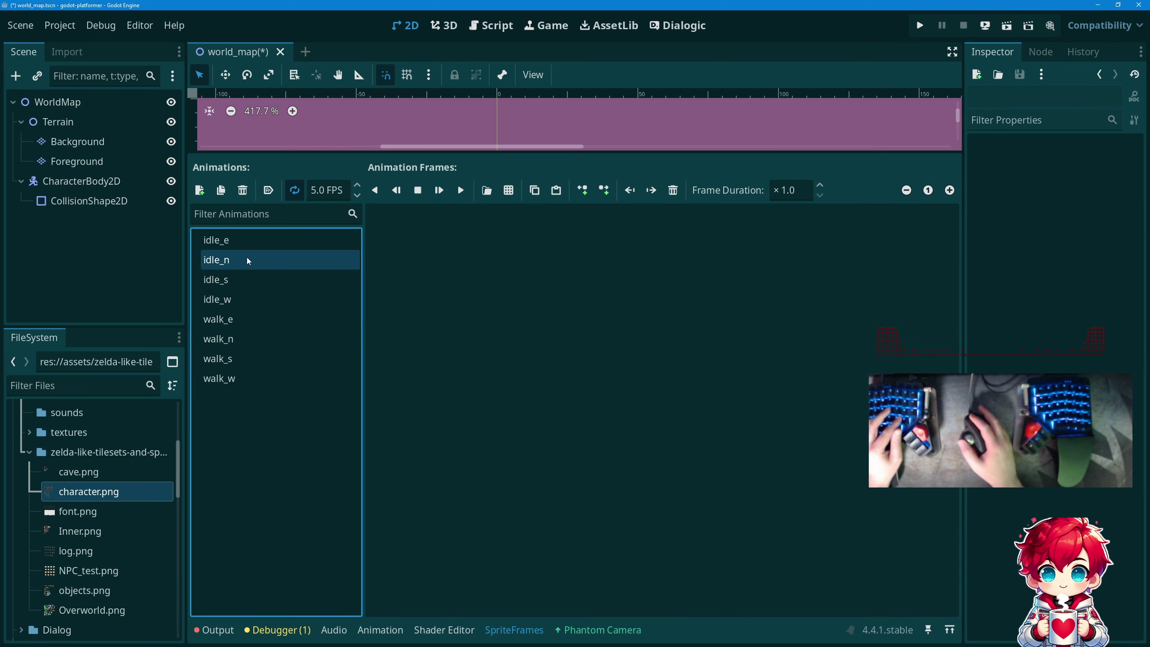
click(469, 322)
key(ctrl+v)
Copy frame 0 of walk_s into the idle_s animation.
click(234, 358)
click(455, 247)
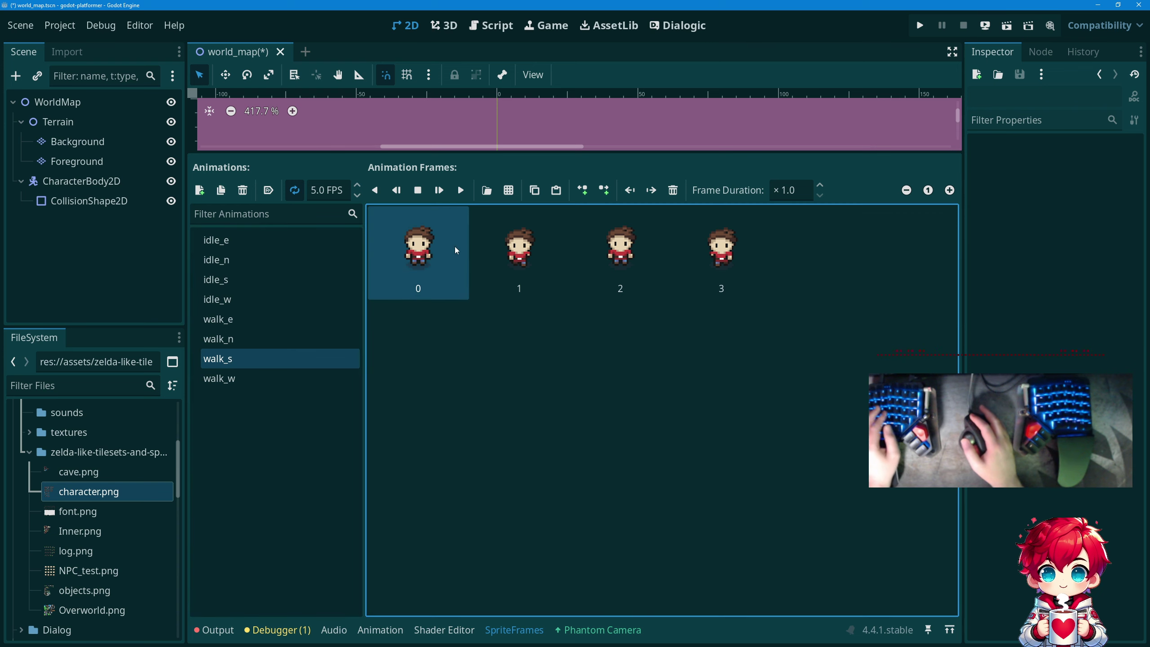
key(ctrl+c)
click(217, 279)
click(501, 307)
key(ctrl+v)
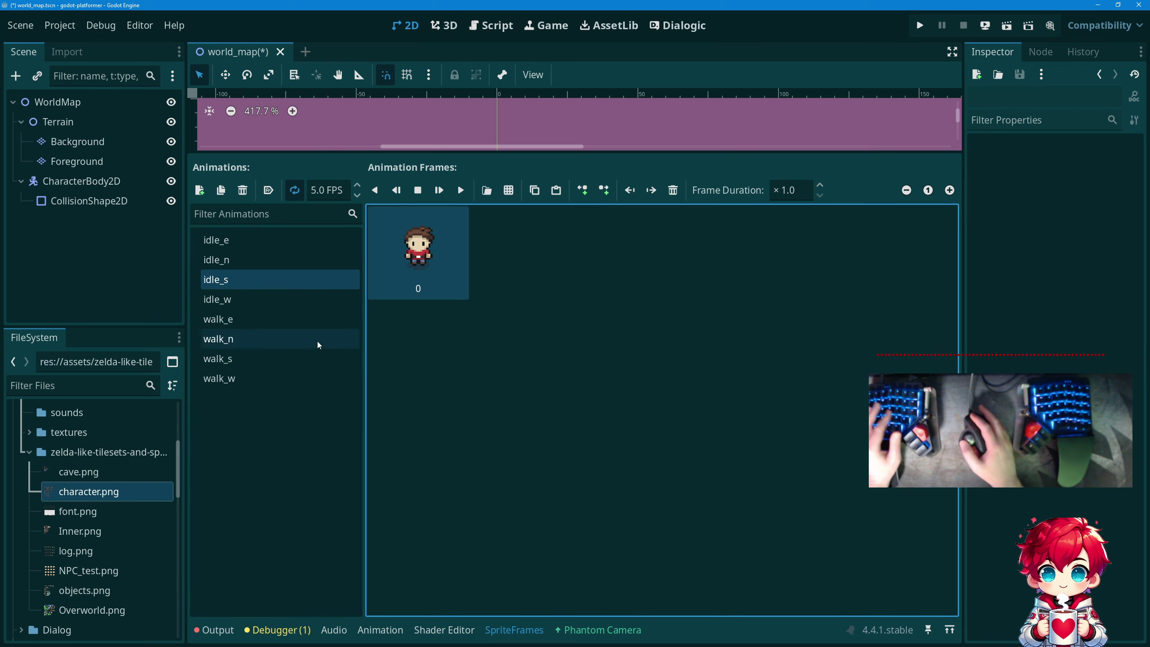
Copy frame 0 of walk_w into the idle_w animation and save the world_map scene.
click(251, 377)
click(454, 252)
key(ctrl+c)
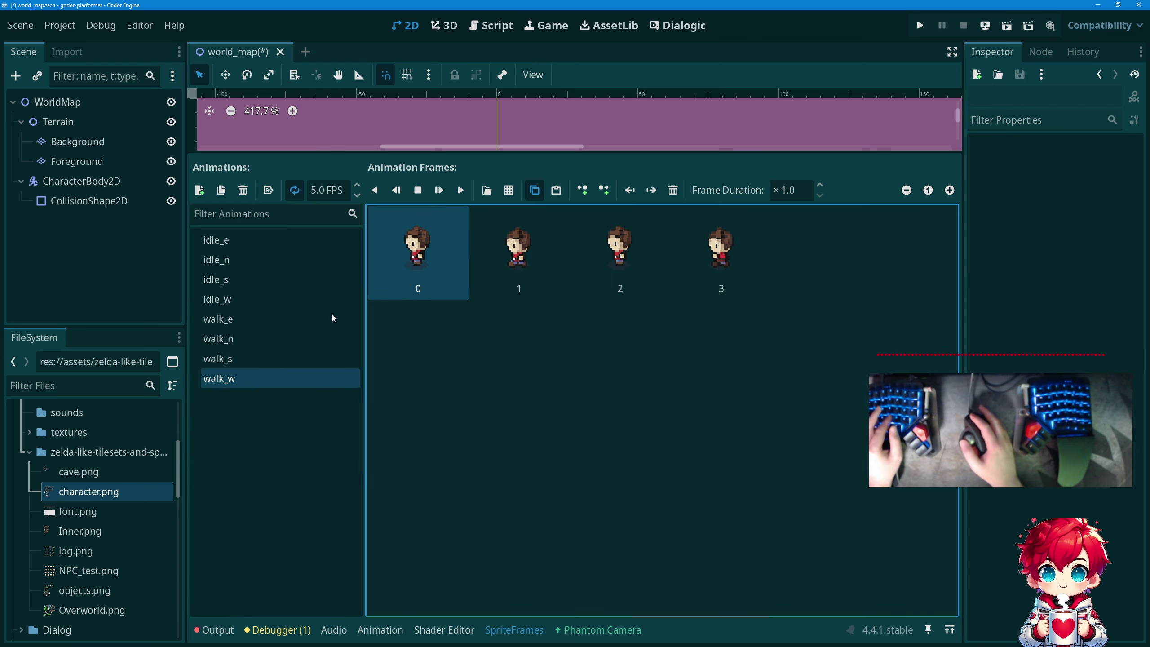
click(276, 300)
click(535, 304)
key(ctrl+v)
key(ctrl+s)
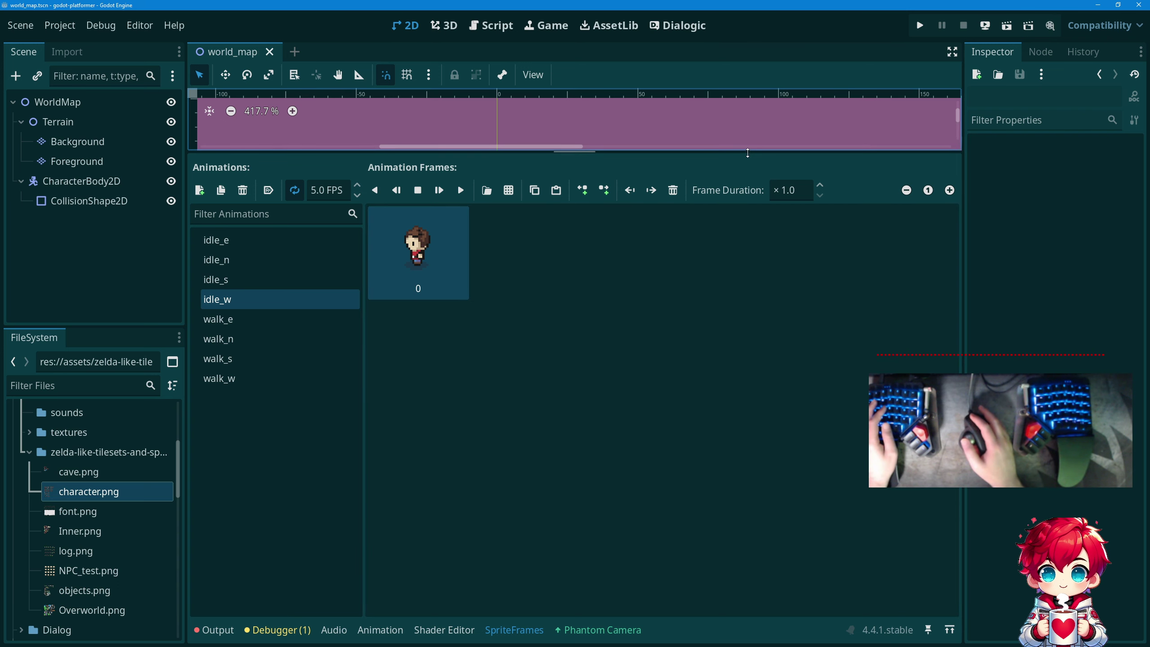
drag(751, 153, 762, 406)
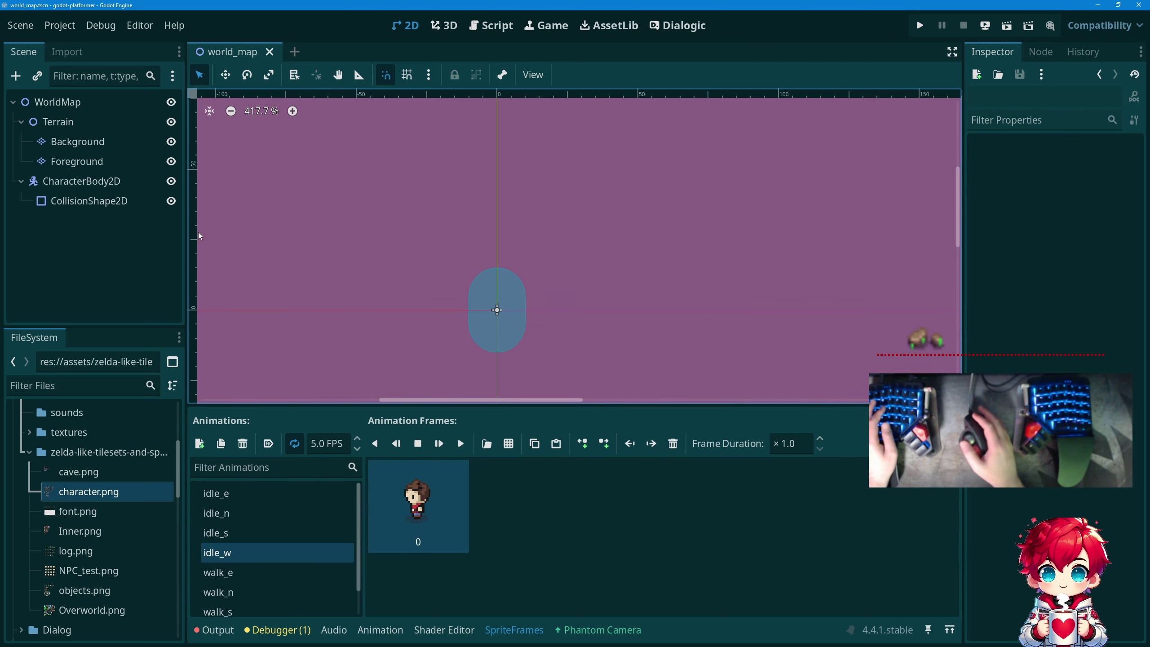
click(99, 182)
right_click(97, 181)
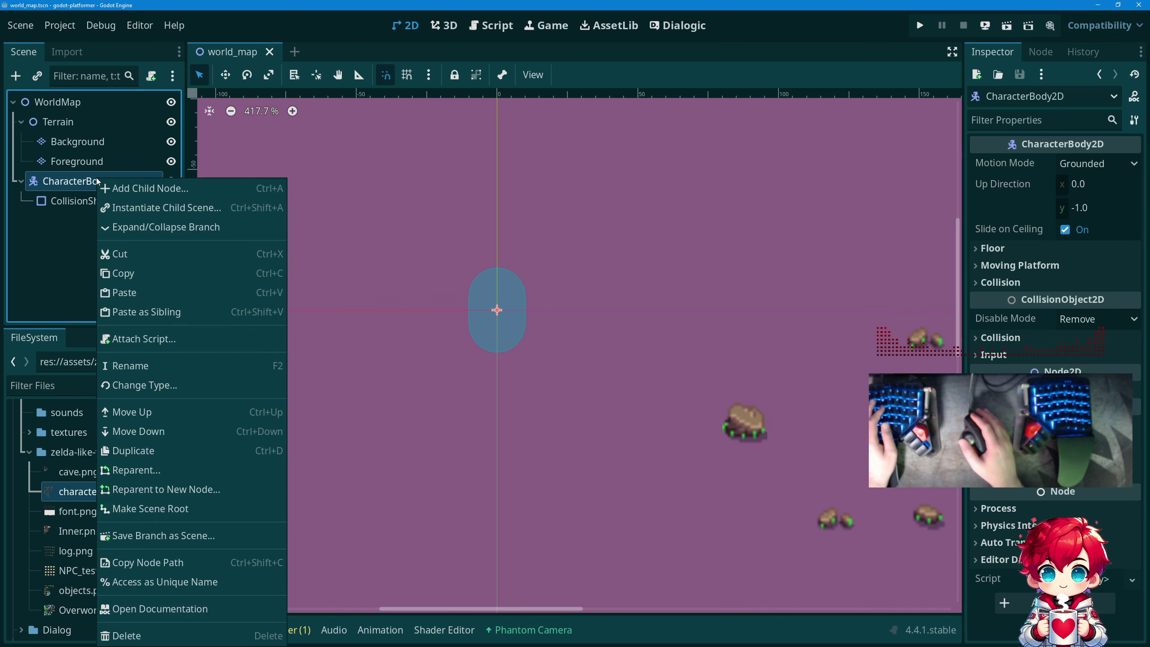
click(115, 185)
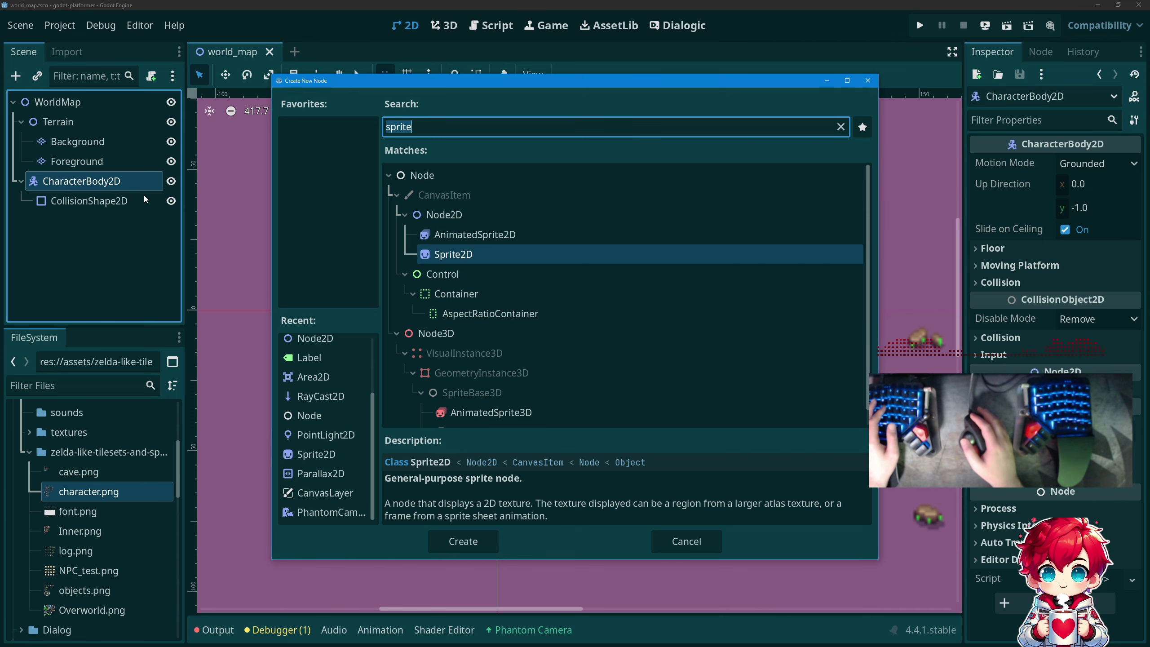
key(Escape)
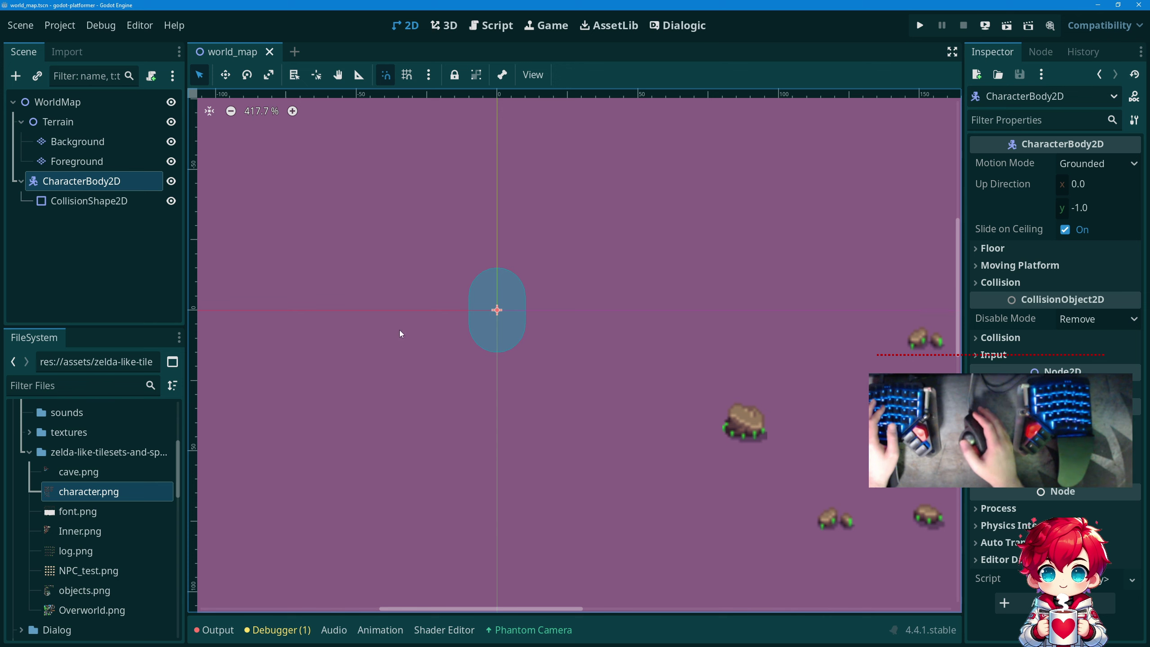
Undo the last edit and save the world_map scene.
key(ctrl+z)
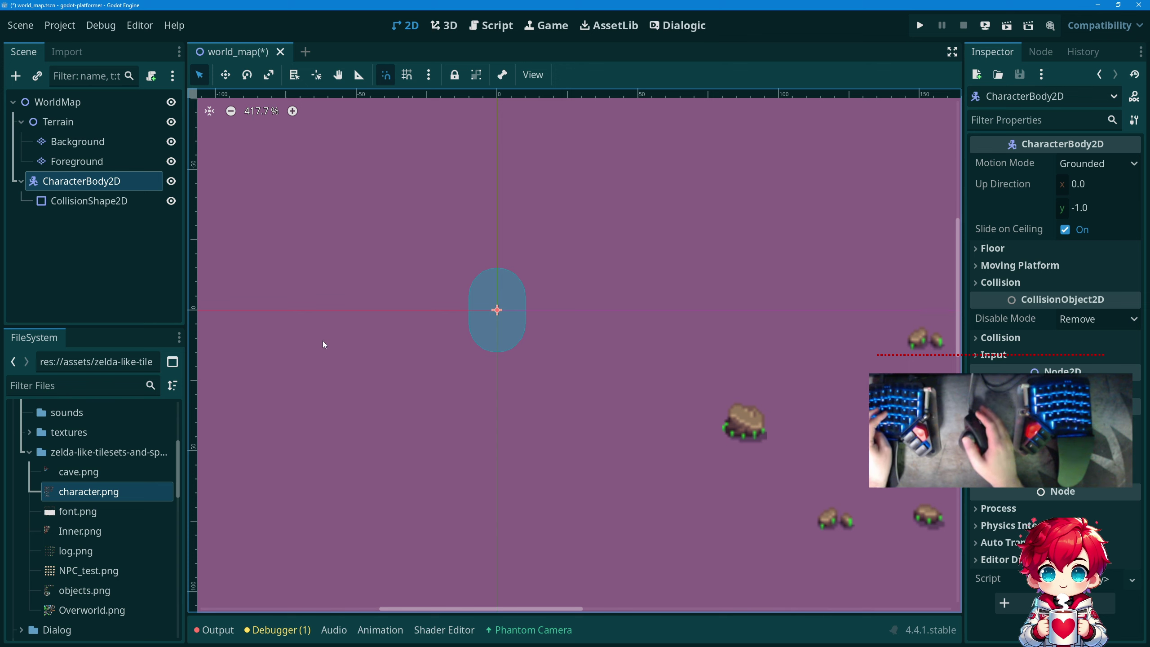
key(ctrl+s)
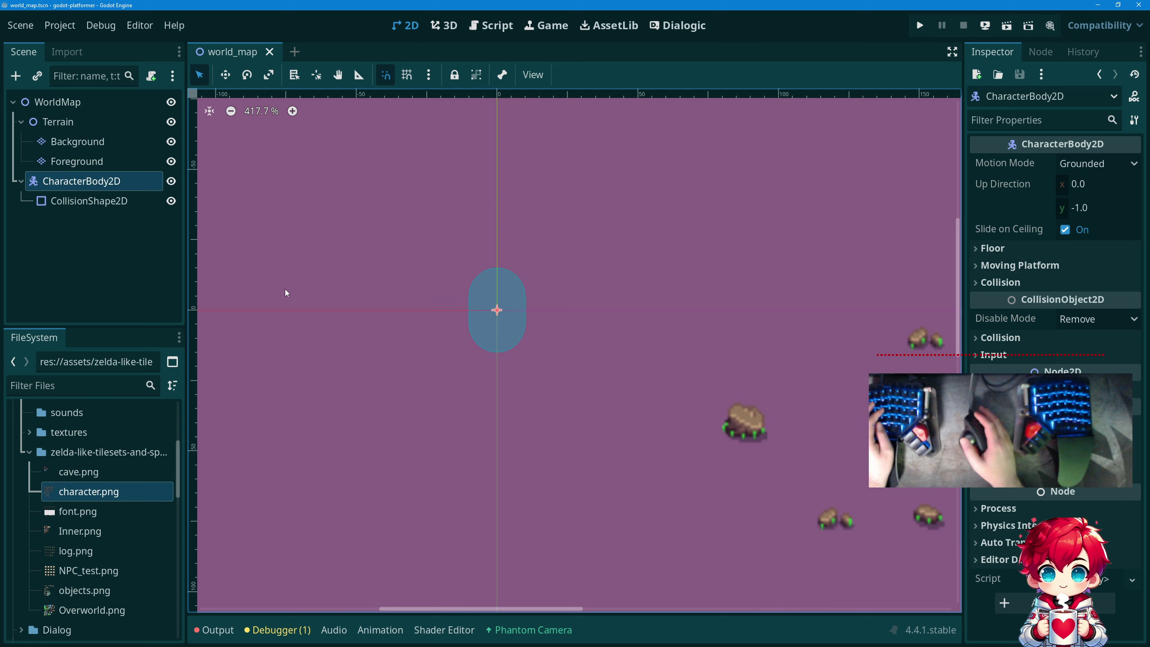
Check the AnimatedSprite2D node type for CharacterBody2D without adding it, and save the scene.
scroll(140, 538, down, 10)
scroll(140, 536, down, 4)
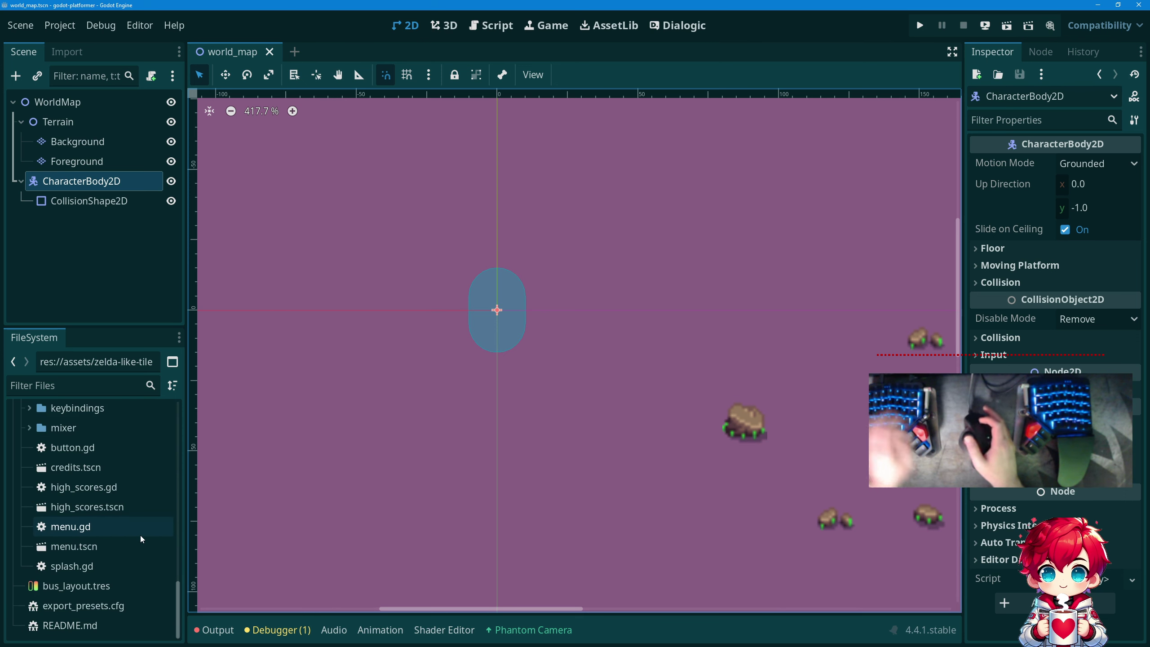
right_click(99, 181)
key(Escape)
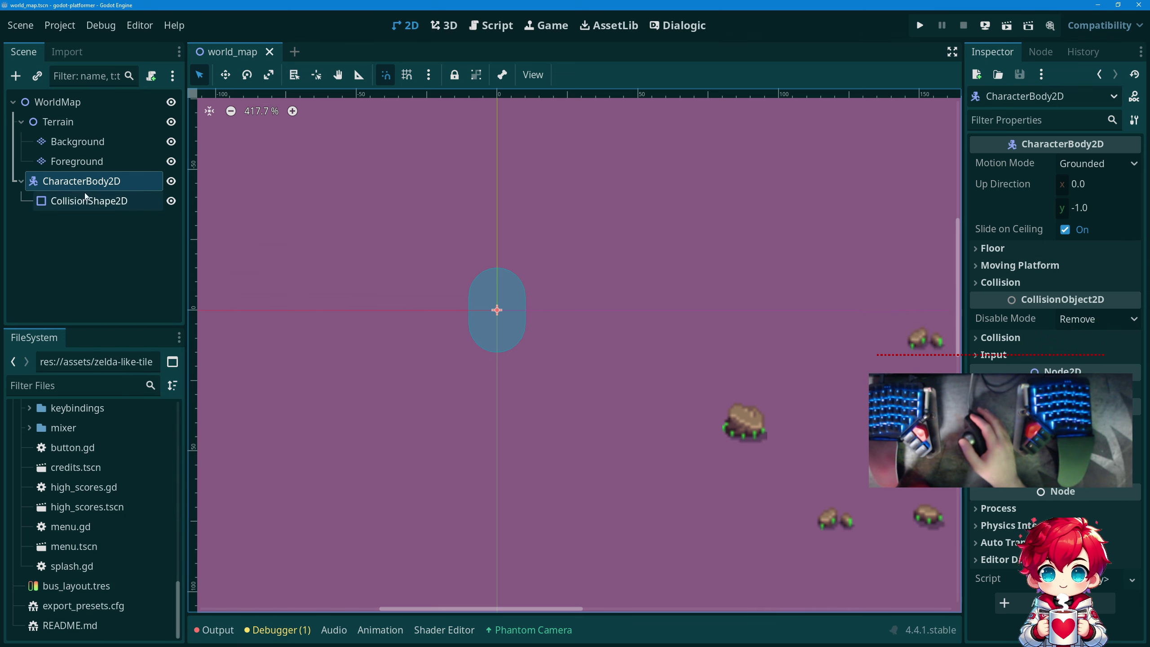
right_click(94, 181)
click(125, 184)
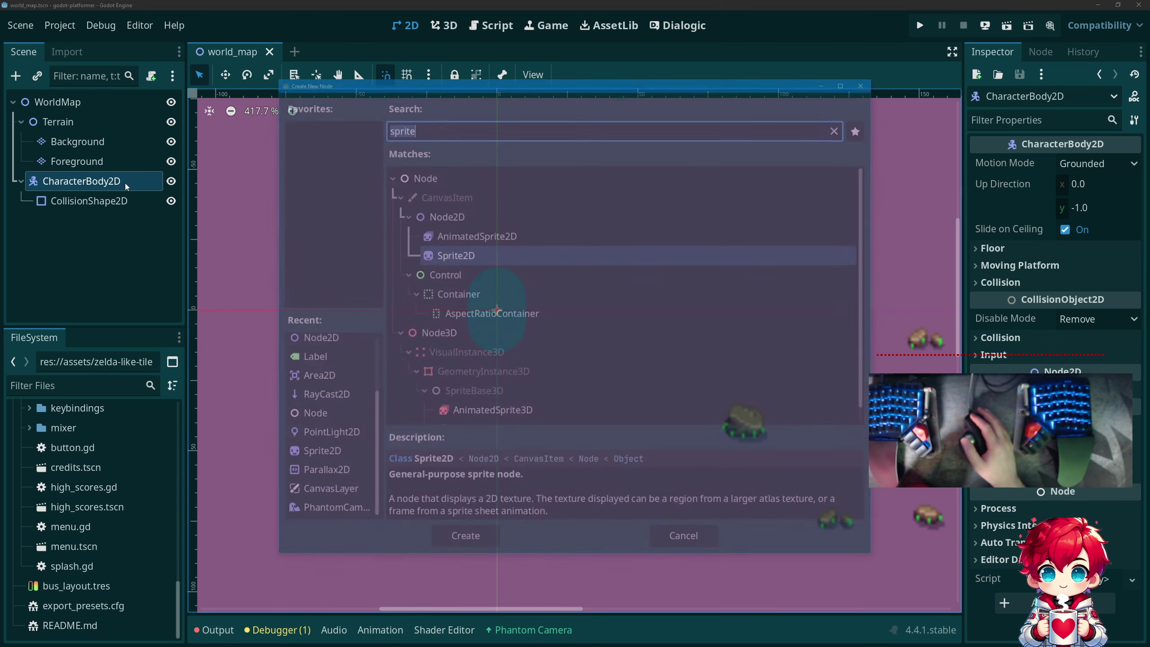
click(480, 235)
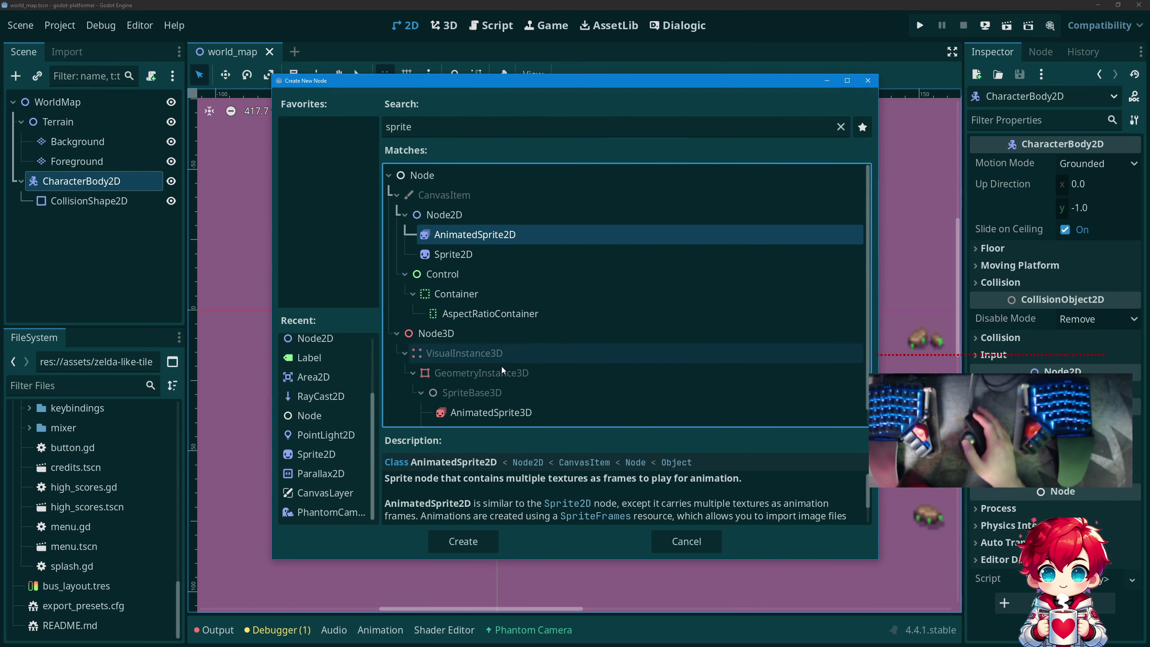
click(685, 541)
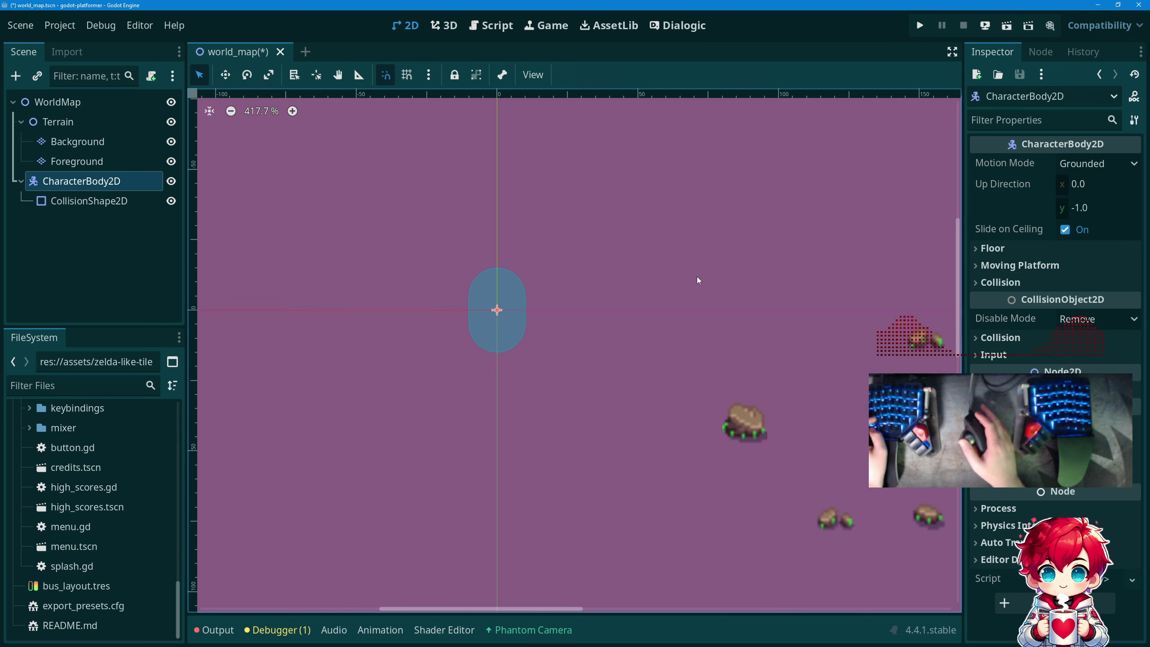
key(ctrl+s)
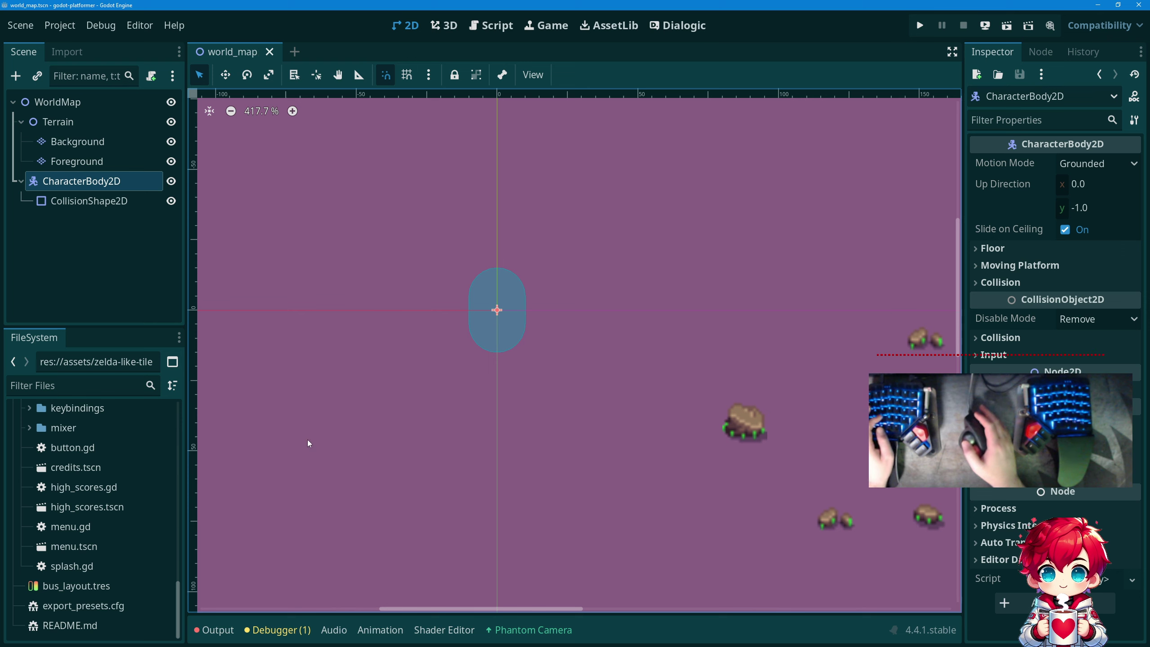
Look through the animation editor and the project files for the sprite animations, and examine the CharacterBody2D and CollisionShape2D nodes.
click(381, 630)
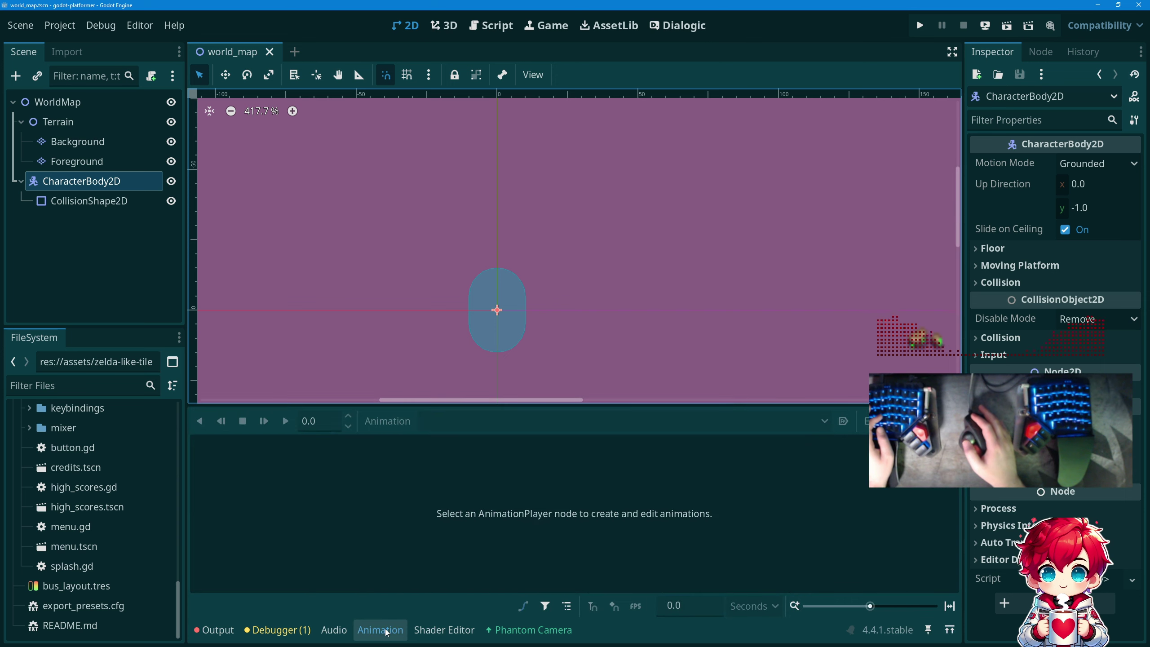
scroll(112, 434, up, 5)
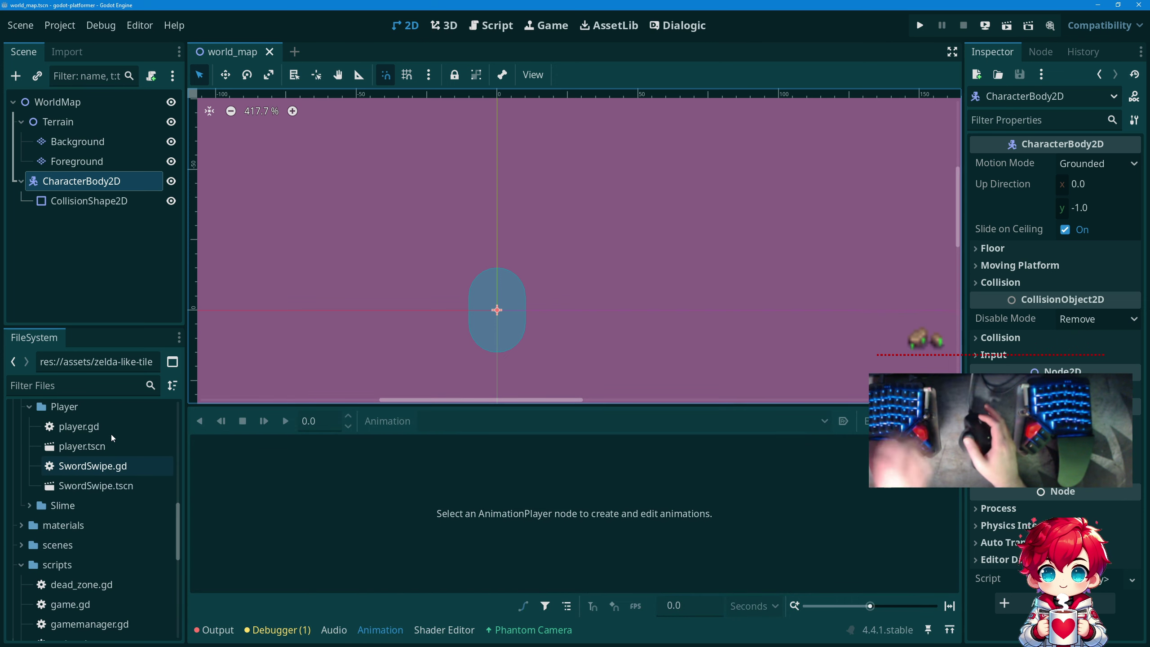
scroll(112, 434, up, 8)
scroll(111, 434, down, 2)
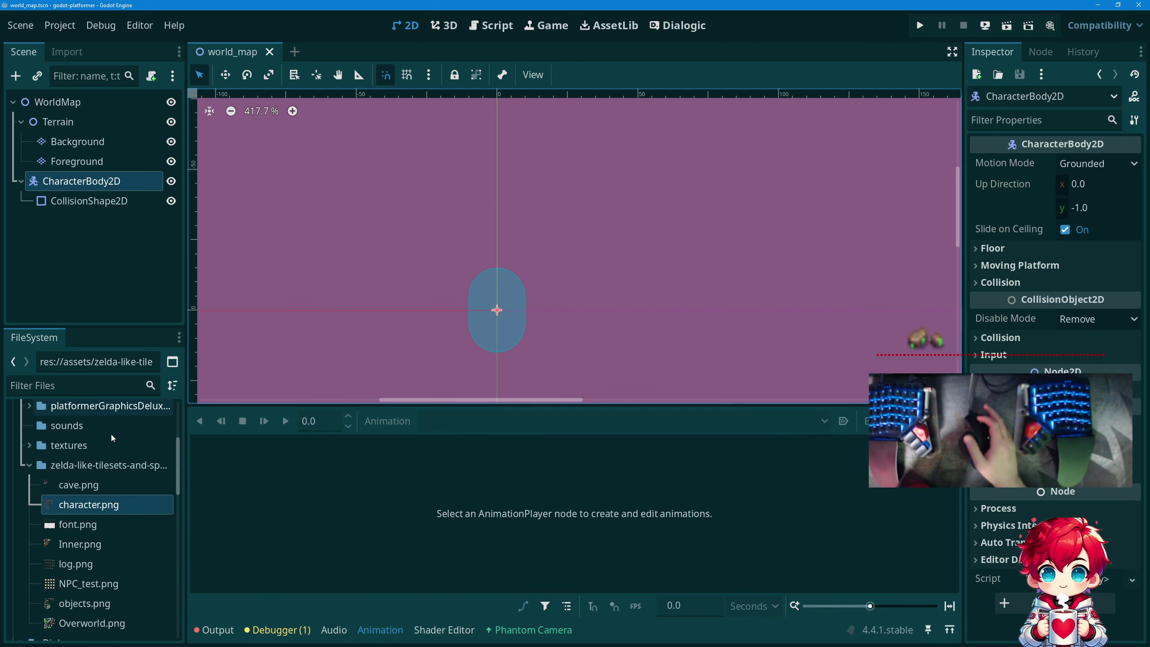
scroll(111, 433, down, 2)
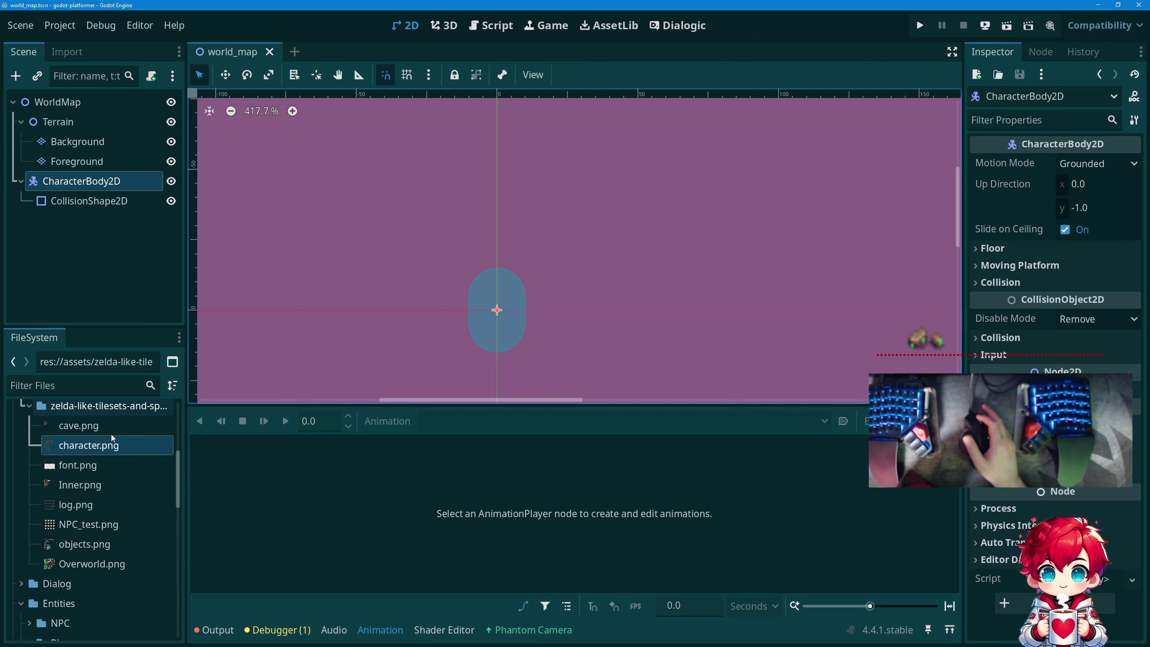
scroll(95, 460, down, 4)
scroll(95, 461, down, 8)
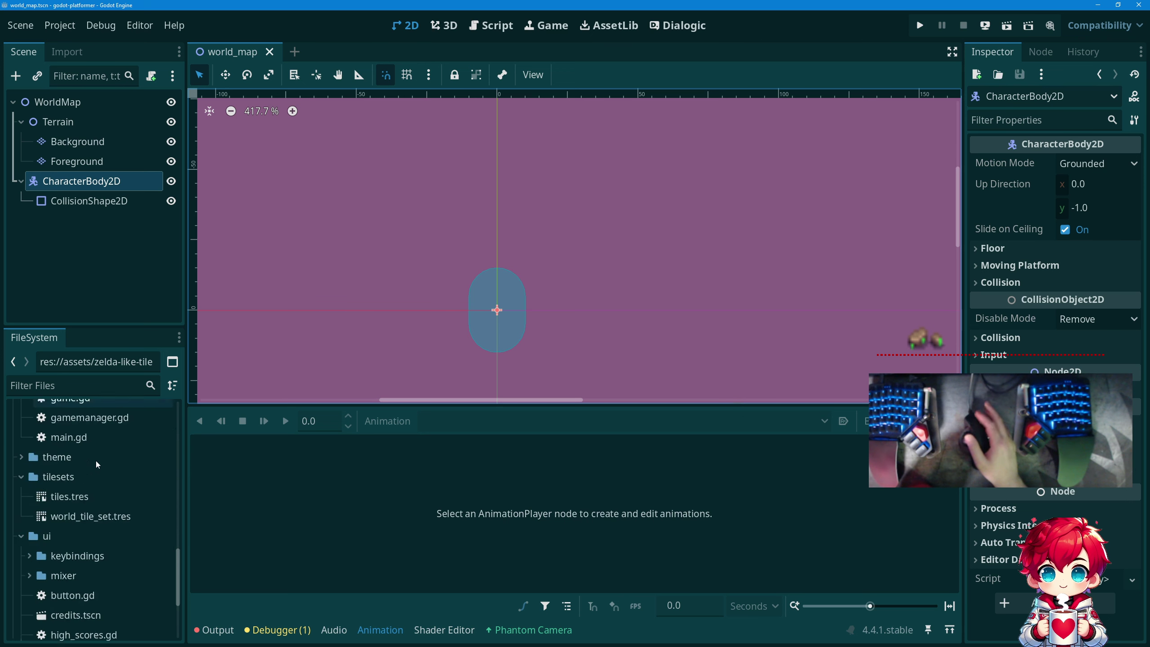
scroll(95, 461, up, 2)
scroll(95, 460, down, 2)
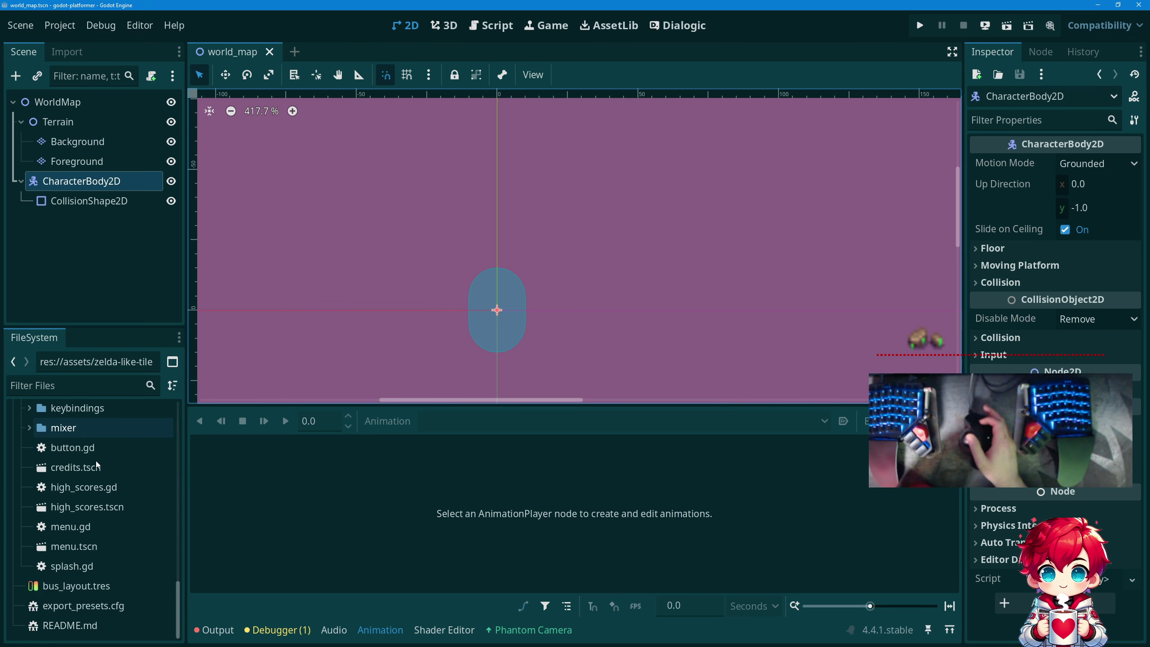
scroll(95, 460, up, 6)
scroll(95, 460, up, 6)
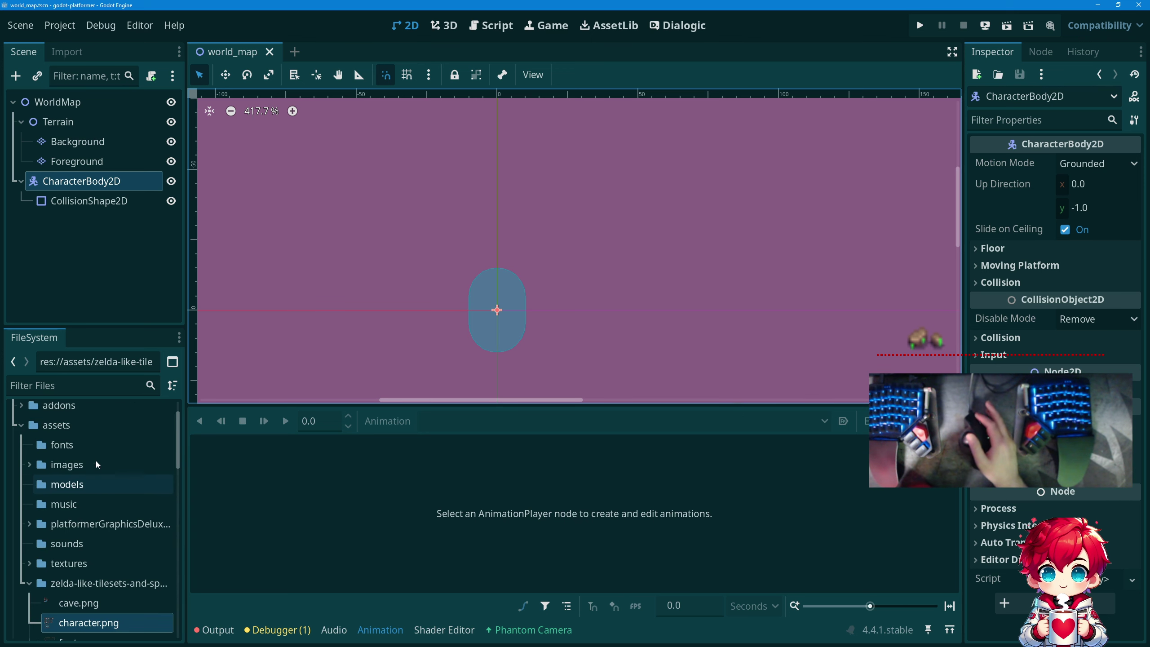
scroll(95, 460, down, 4)
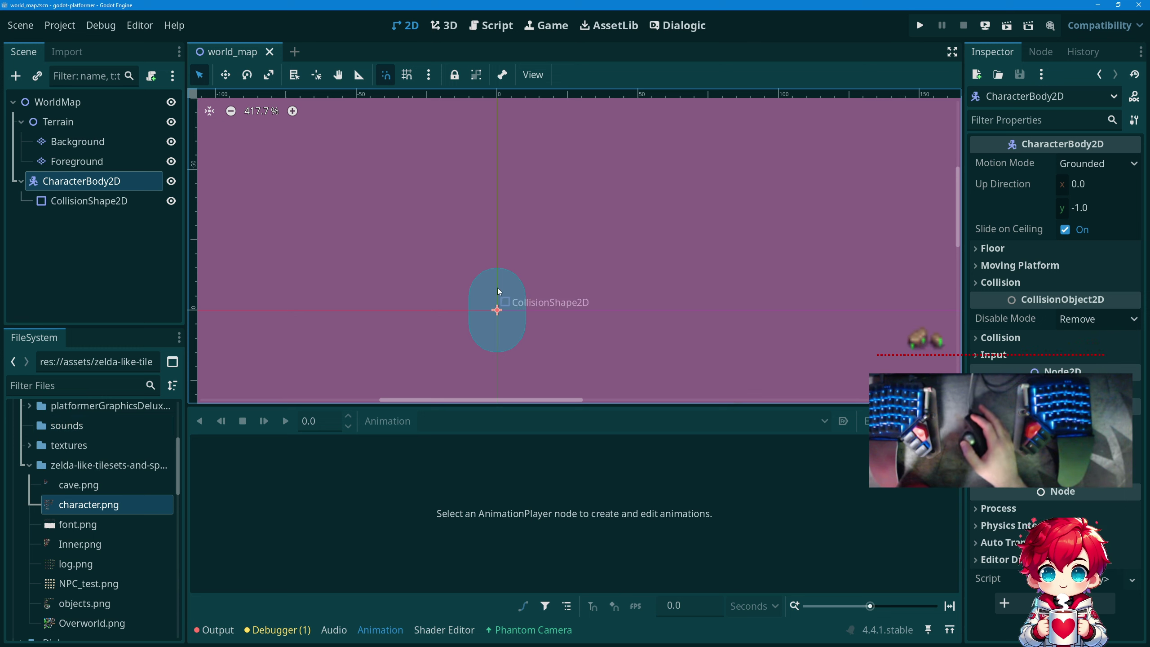
click(132, 184)
click(133, 200)
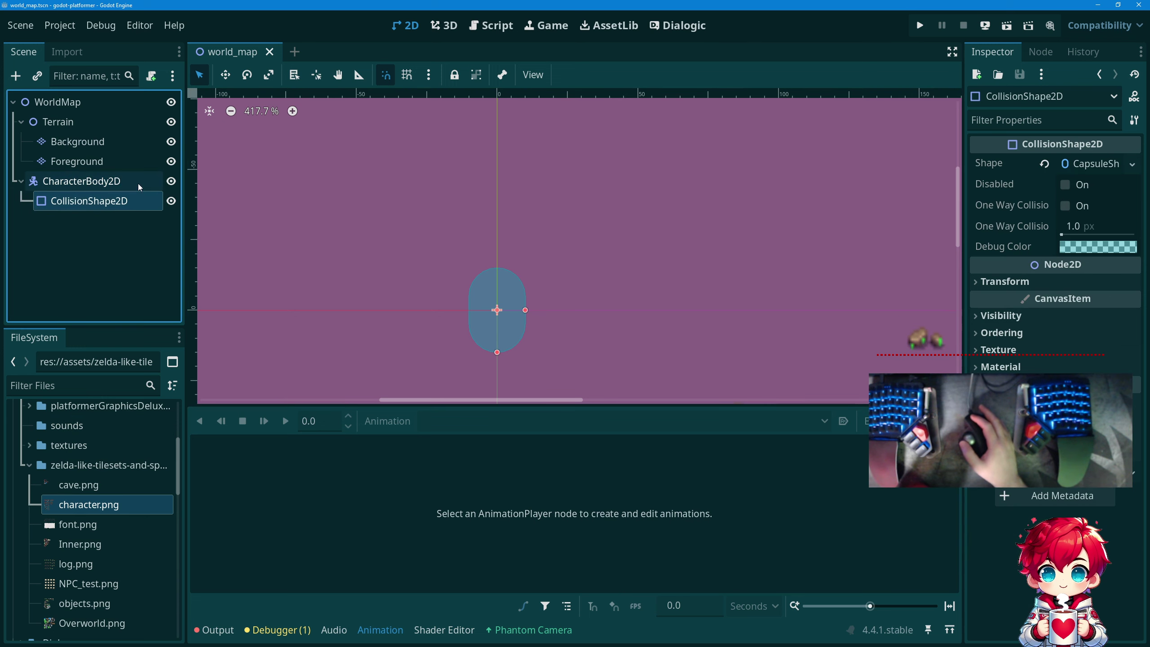
Add an AnimatedSprite2D node as a child of CharacterBody2D.
click(139, 182)
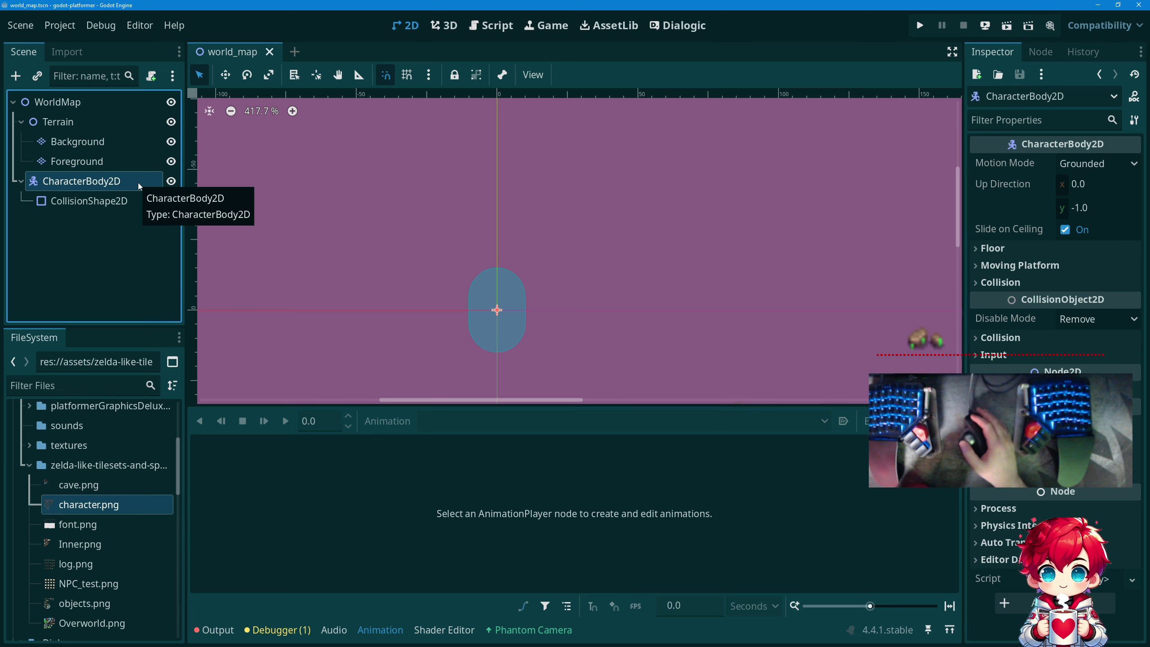
right_click(139, 182)
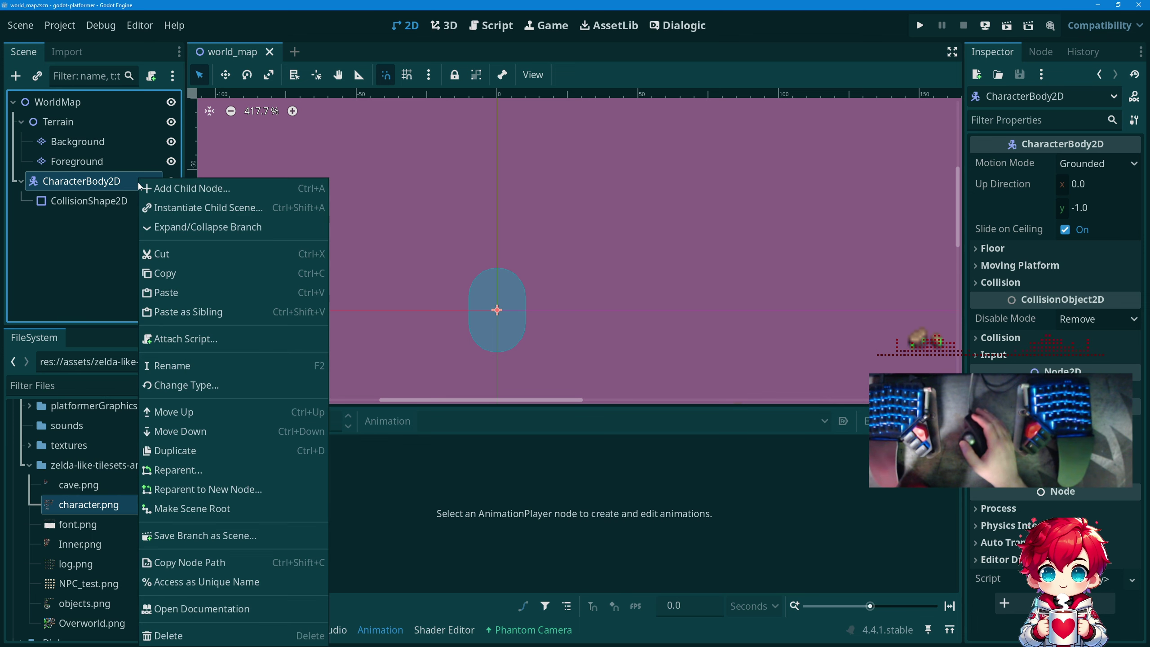
click(92, 183)
click(47, 103)
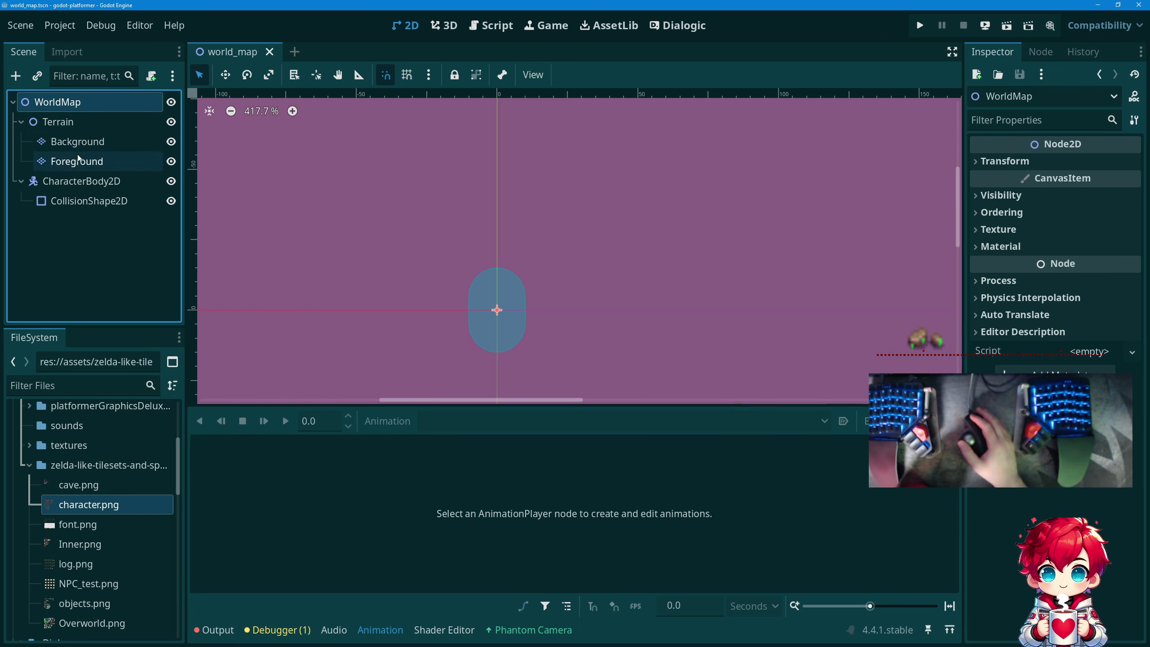
click(83, 182)
right_click(82, 182)
click(97, 187)
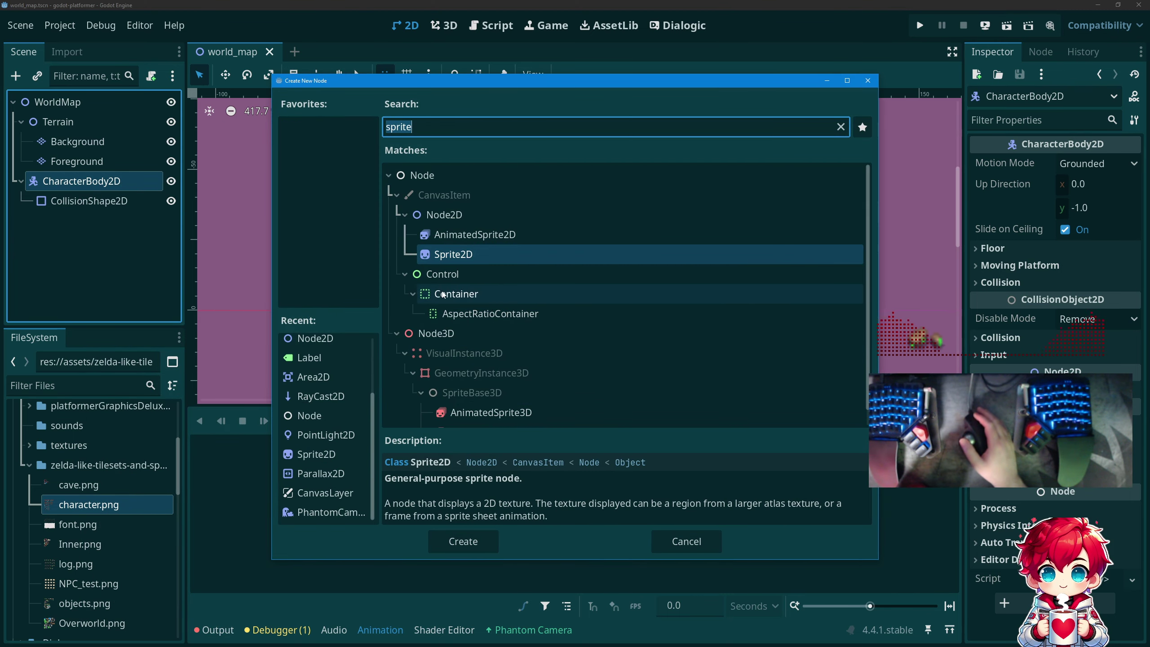
scroll(363, 360, up, 3)
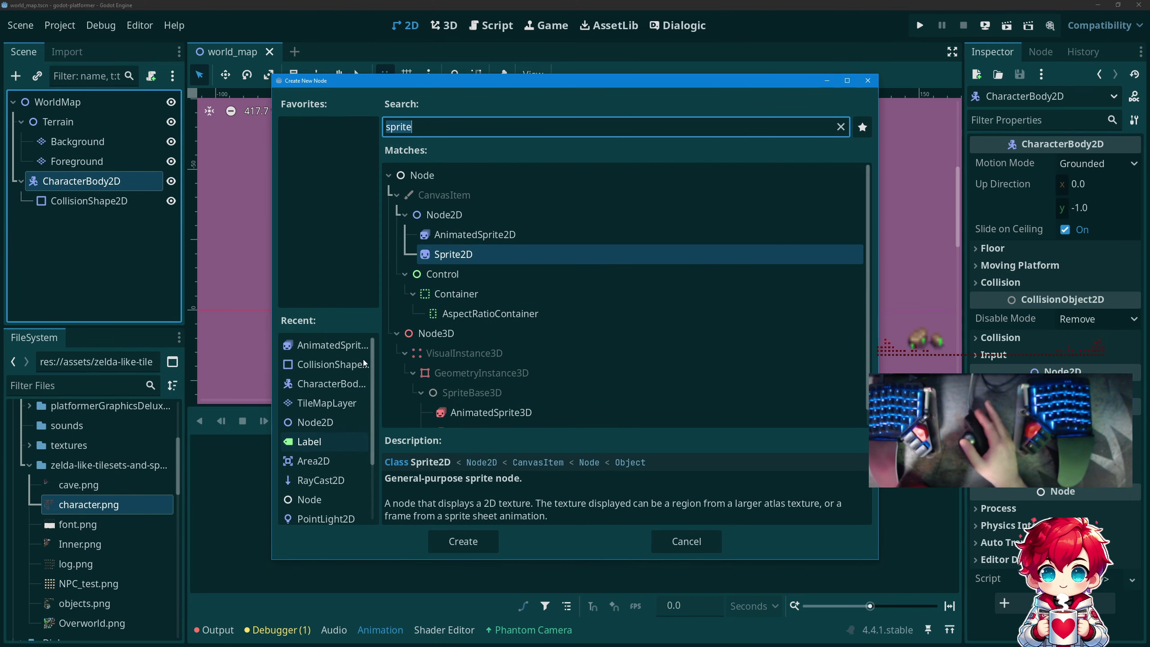
double_click(338, 345)
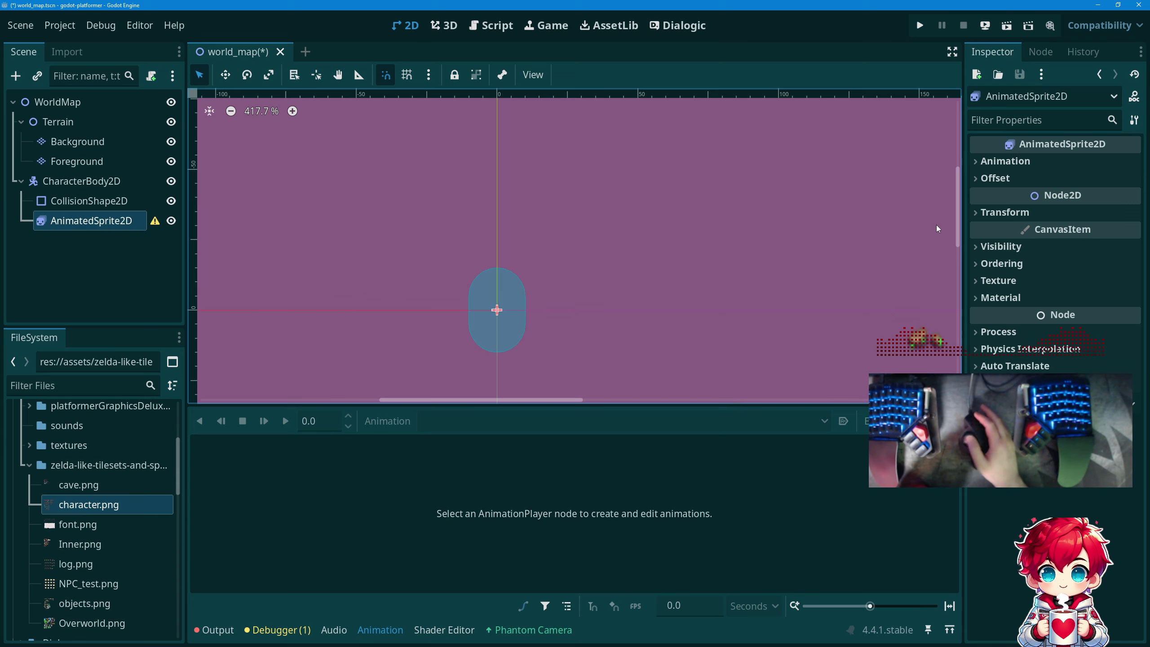
Assign a new SpriteFrames resource to the AnimatedSprite2D and open it for editing.
click(1104, 161)
click(1114, 181)
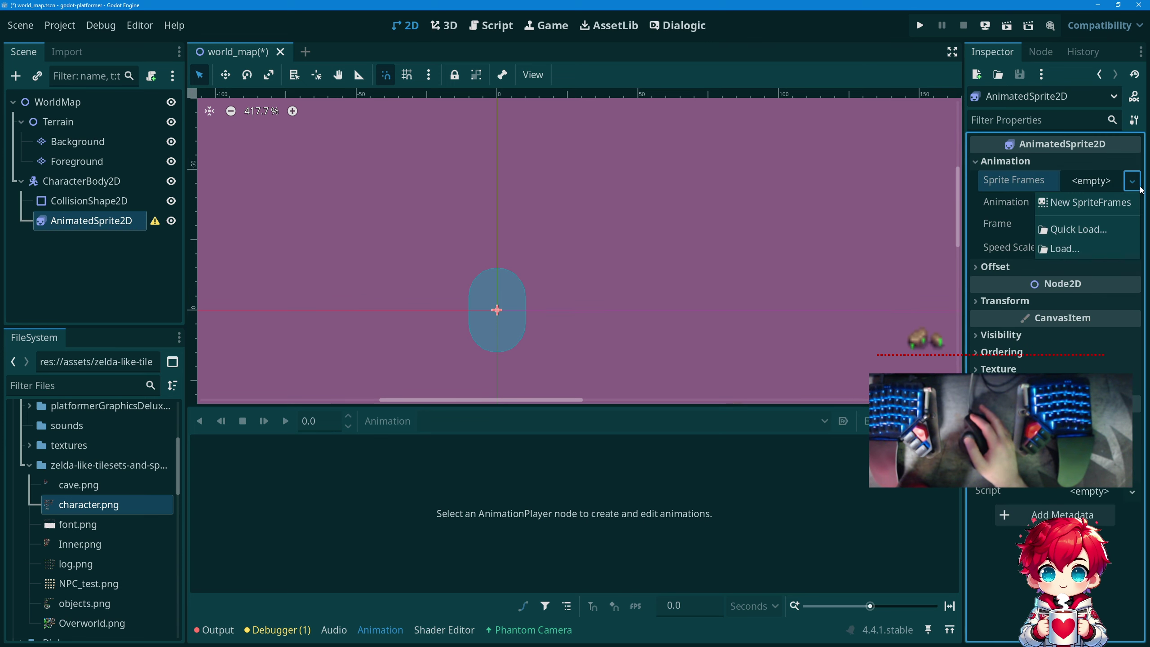
click(1089, 227)
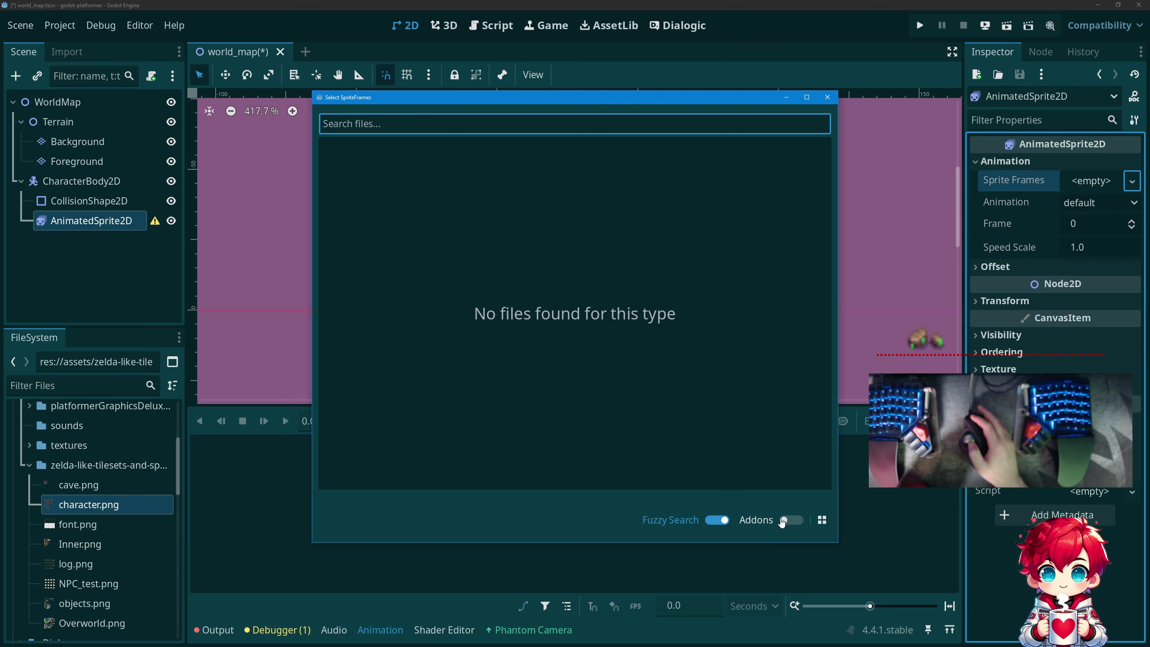
key(Escape)
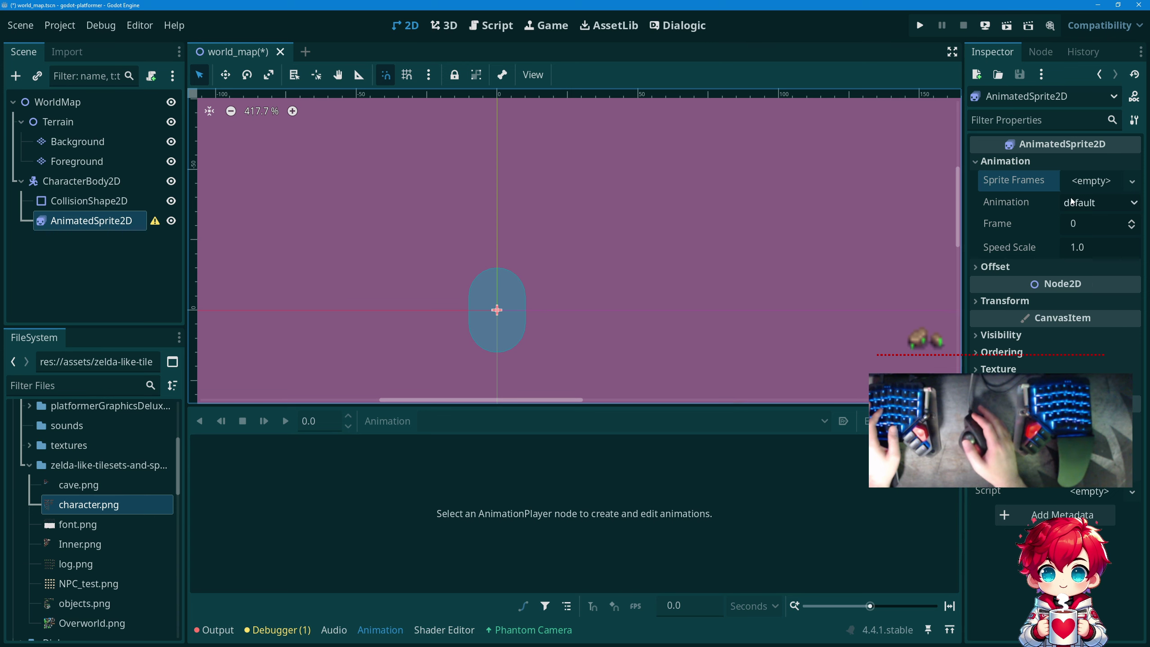
click(1130, 183)
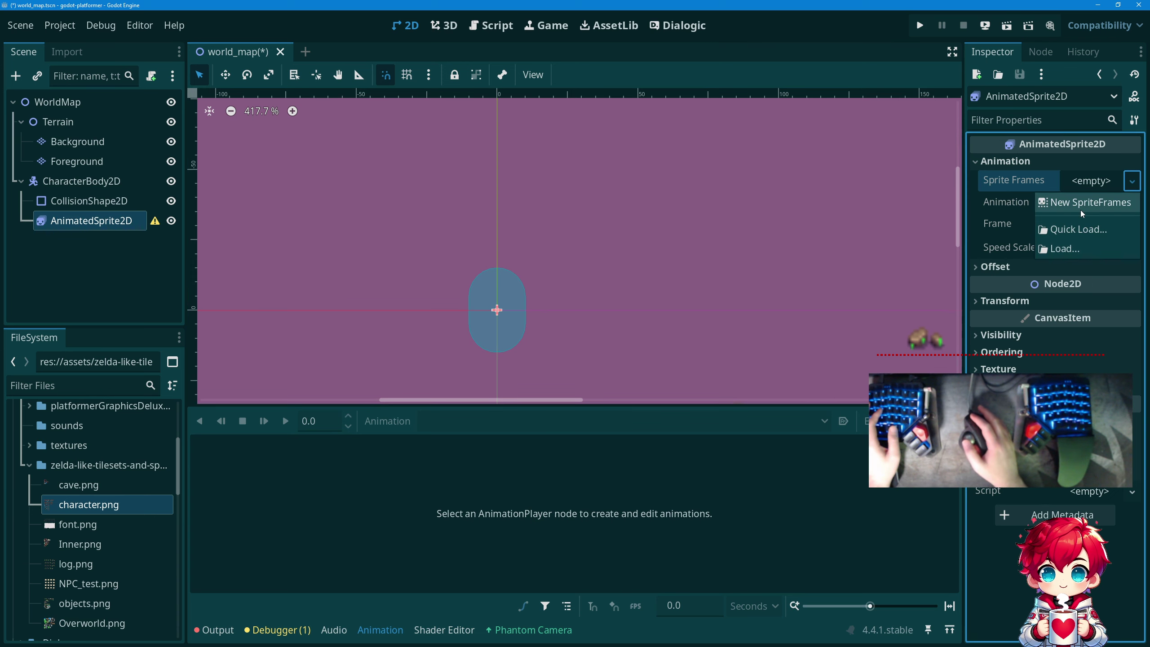
click(1081, 208)
click(1097, 181)
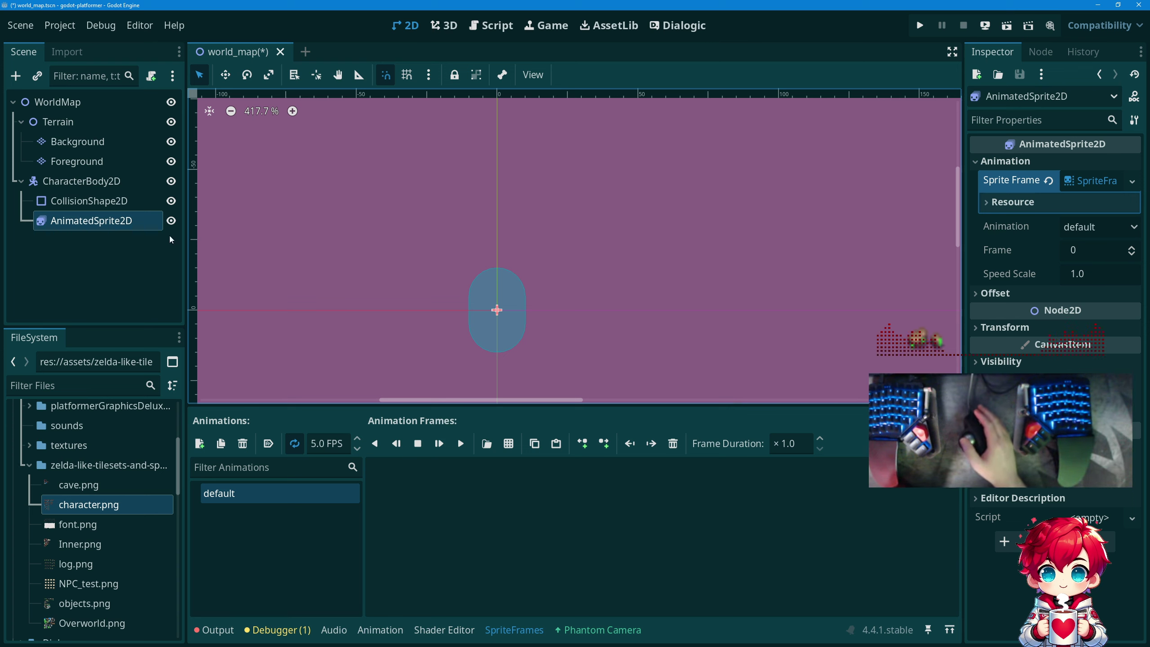
scroll(86, 471, down, 5)
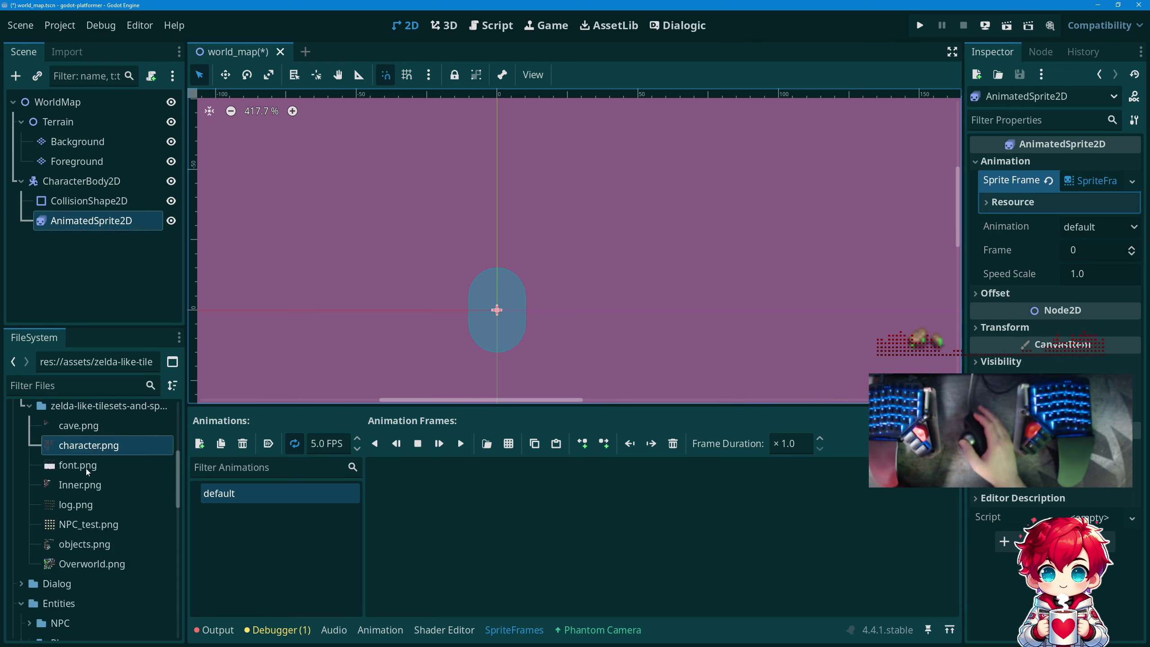
scroll(87, 471, down, 10)
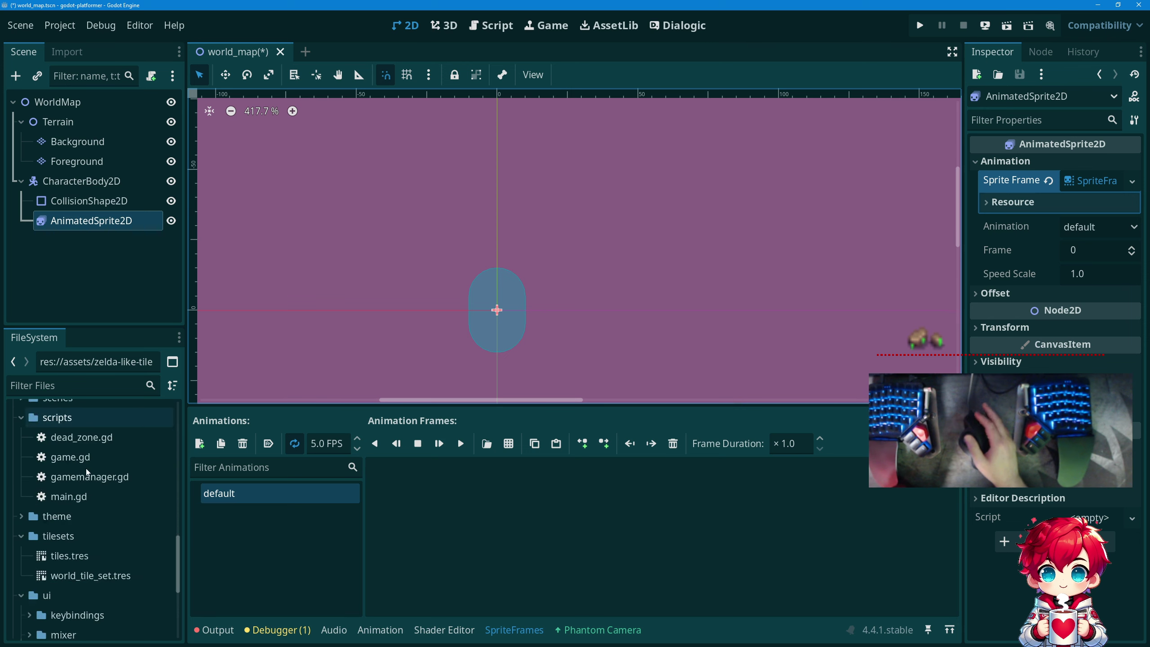
scroll(86, 468, up, 5)
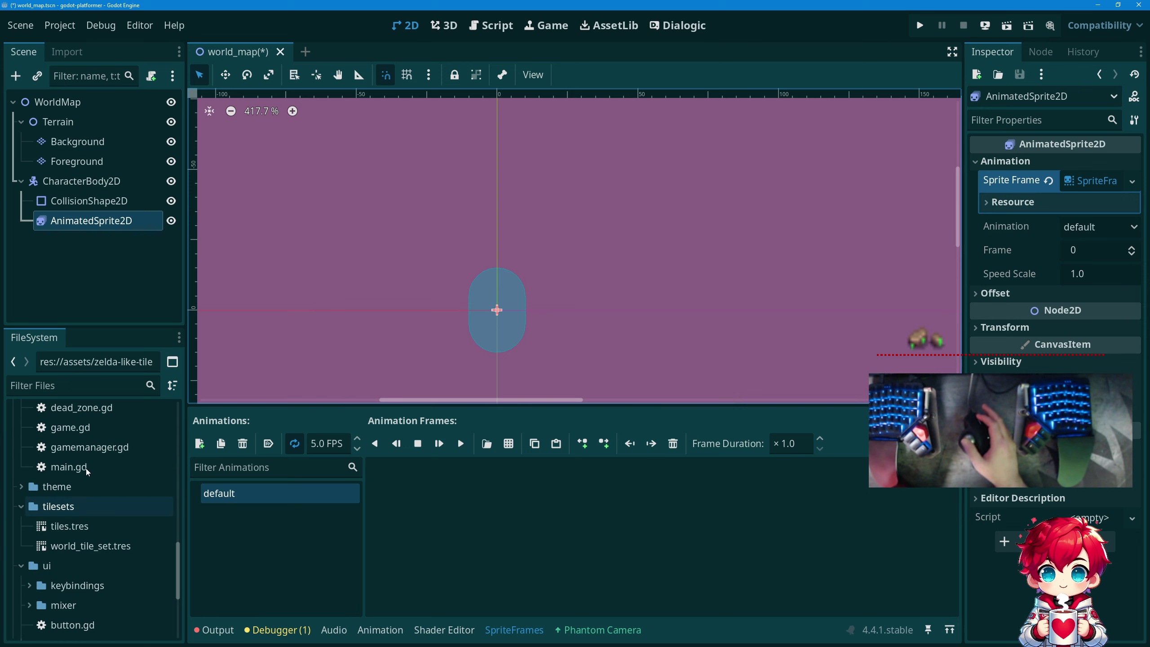
scroll(127, 467, up, 10)
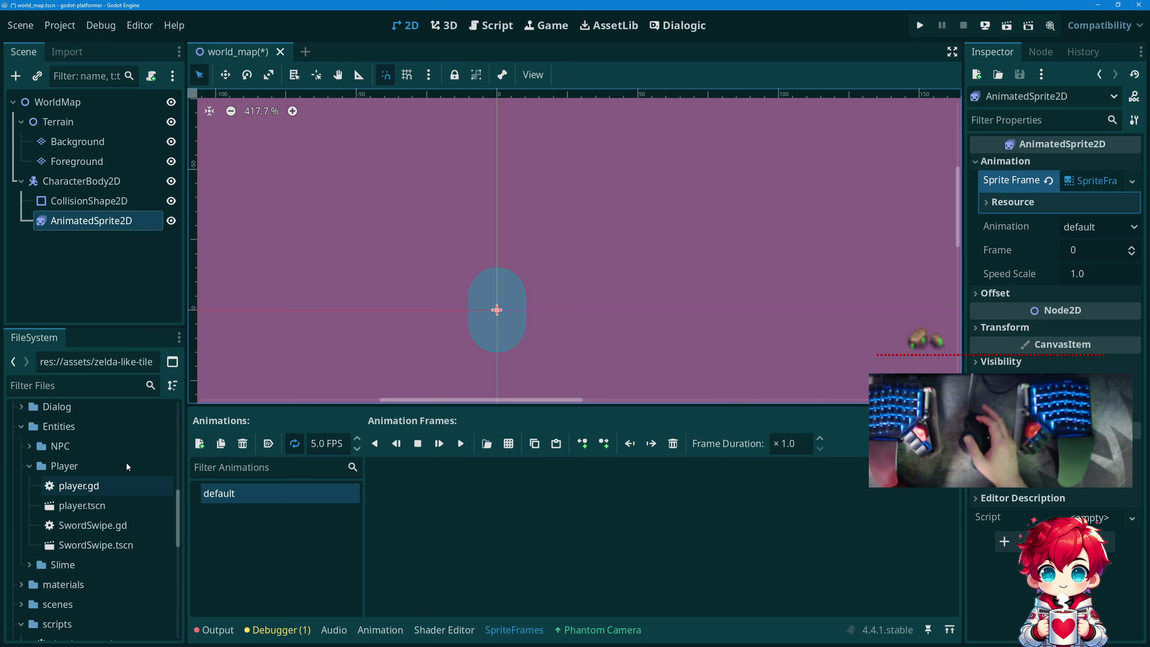
scroll(126, 463, up, 5)
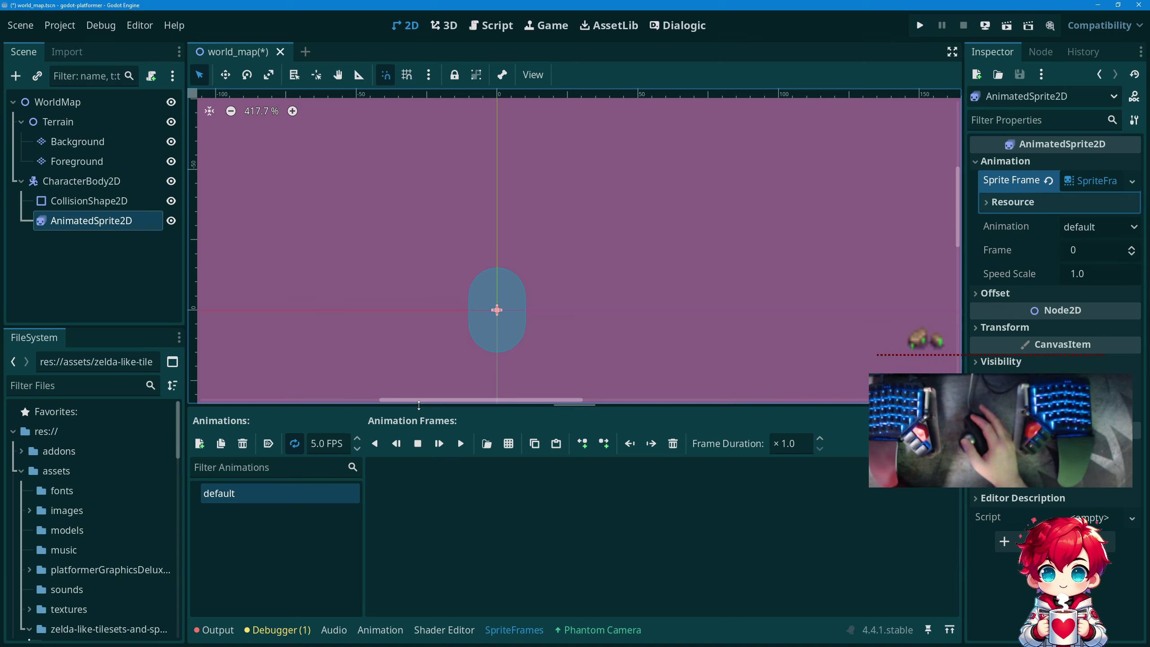
Enlarge the SpriteFrames editor and load character.png as a sprite sheet for the default animation.
drag(416, 407, 463, 195)
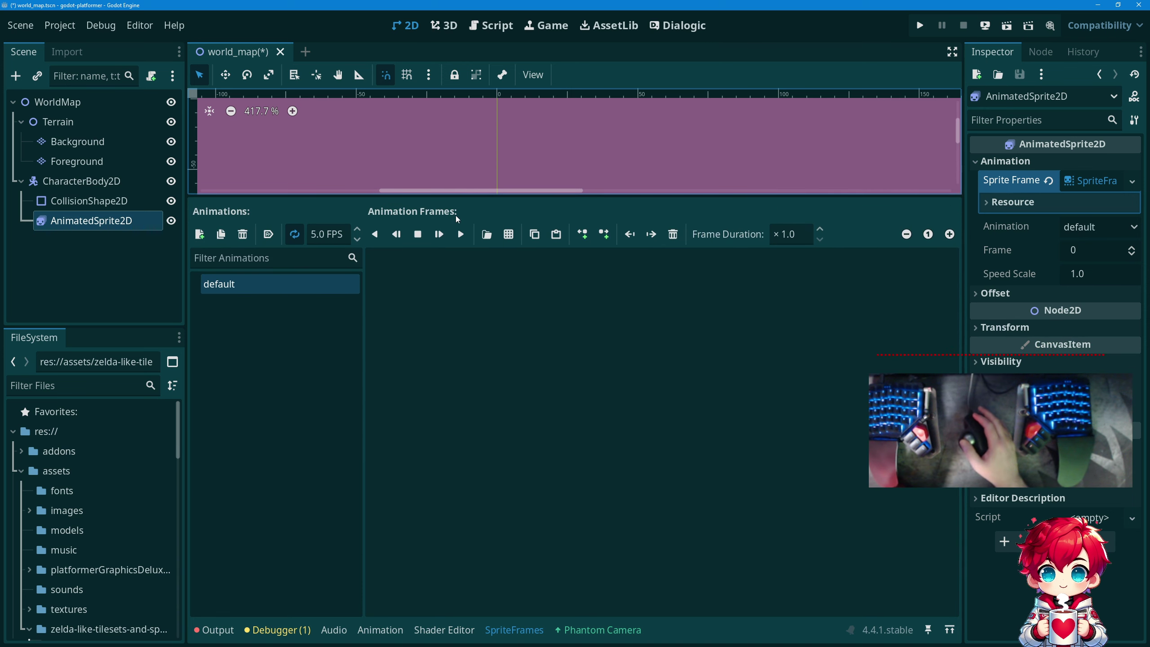
click(396, 234)
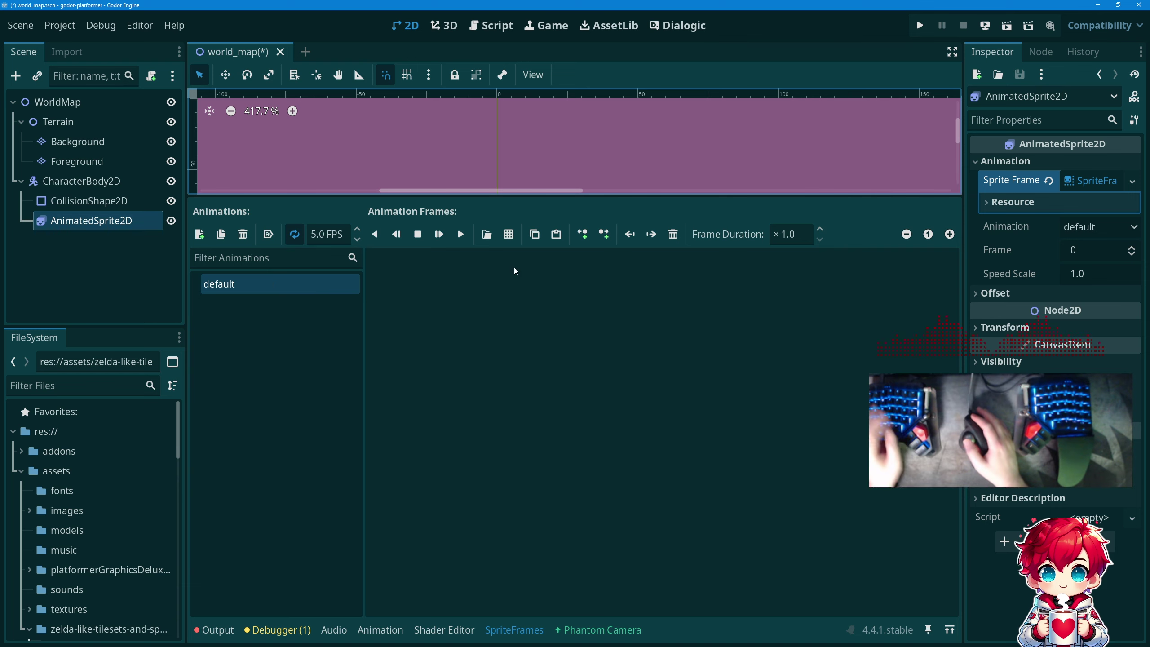
click(504, 237)
click(424, 196)
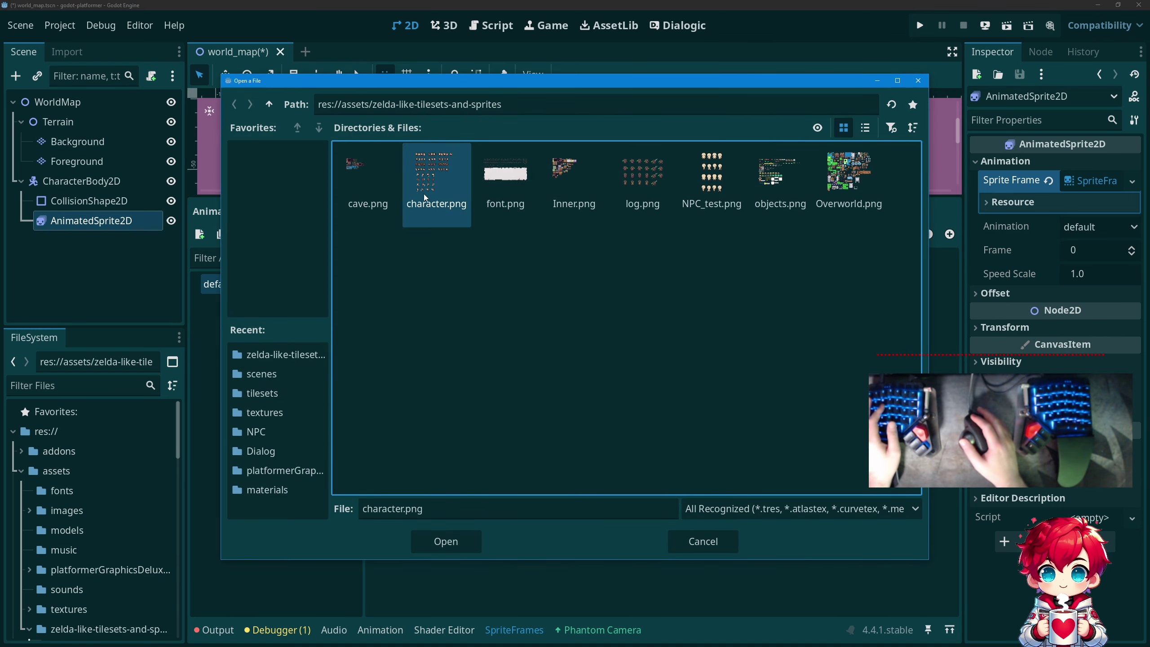
click(416, 544)
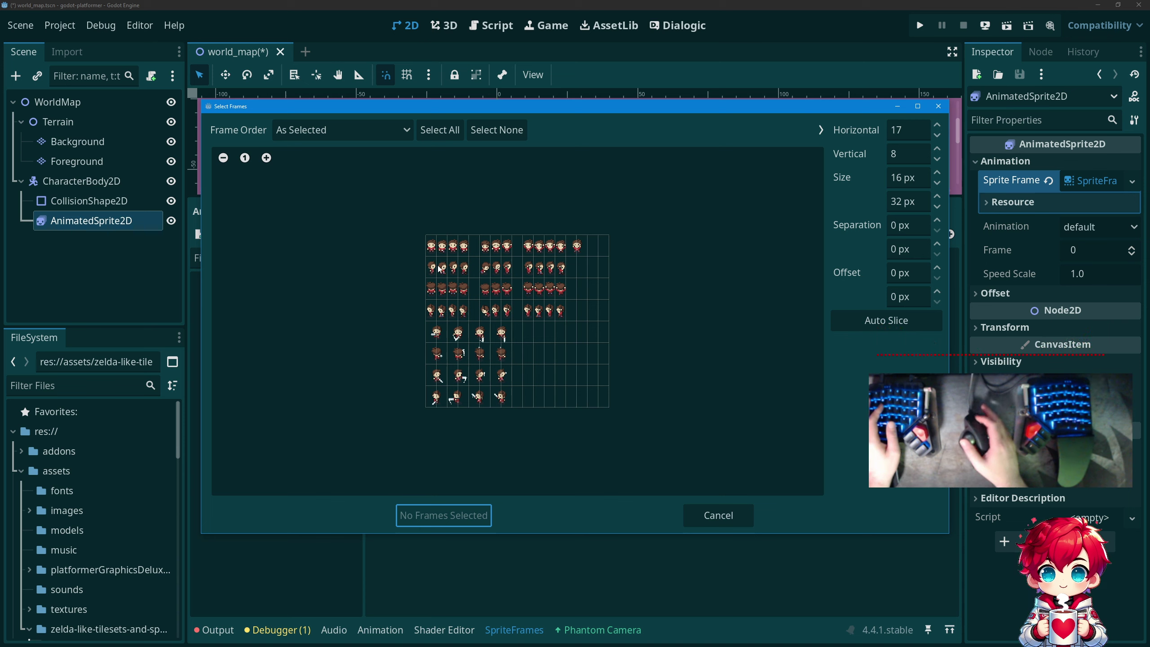
Add the first four frames of each of the sprite sheet's upper four rows to the default animation.
click(267, 158)
click(267, 158)
click(268, 158)
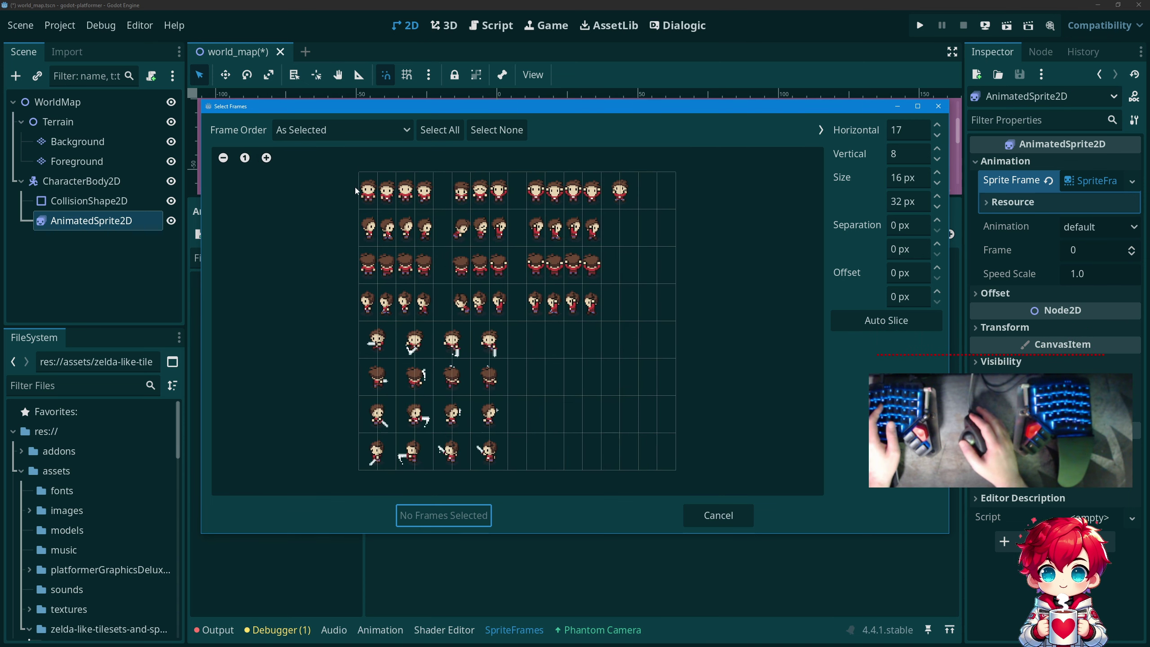
drag(368, 191, 423, 200)
mouse_move(376, 234)
mouse_down()
mouse_move(428, 236)
mouse_move(407, 265)
mouse_up()
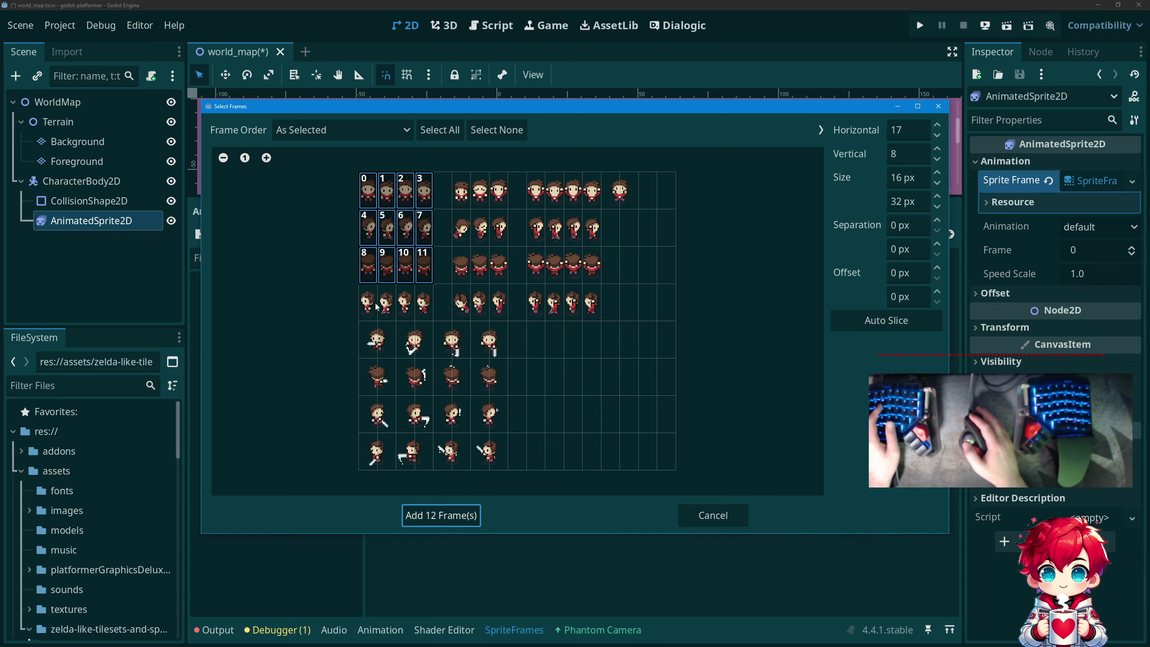
drag(376, 307, 405, 305)
click(451, 517)
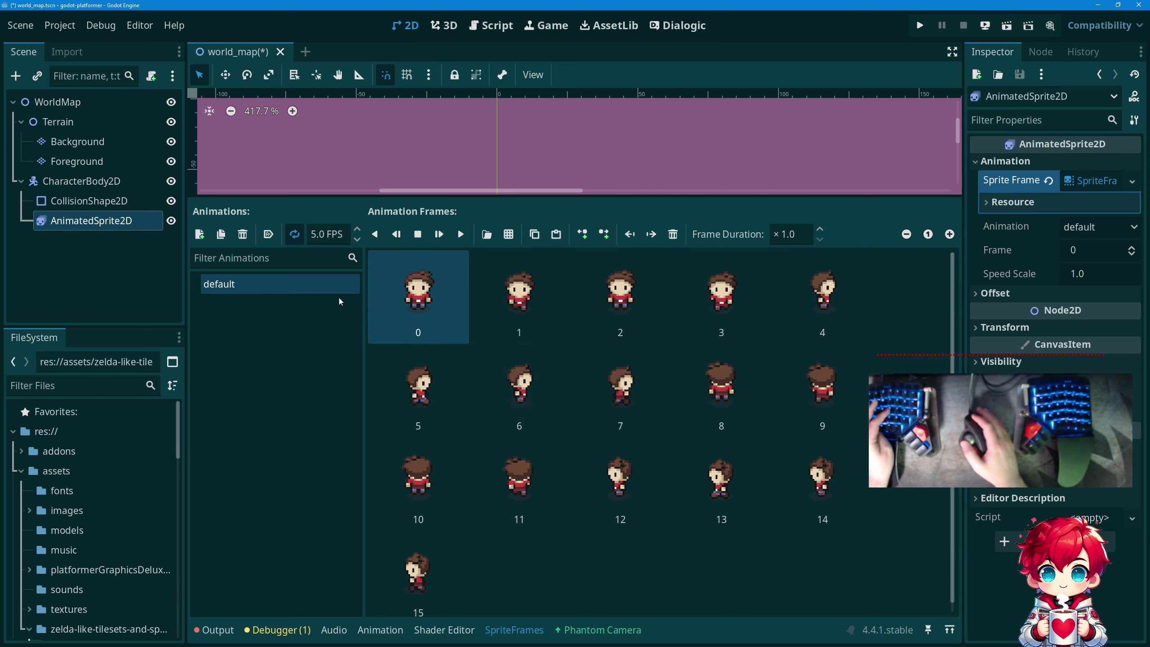
Rename the default animation to walk_s and save the world_map scene.
double_click(286, 290)
double_click(286, 290)
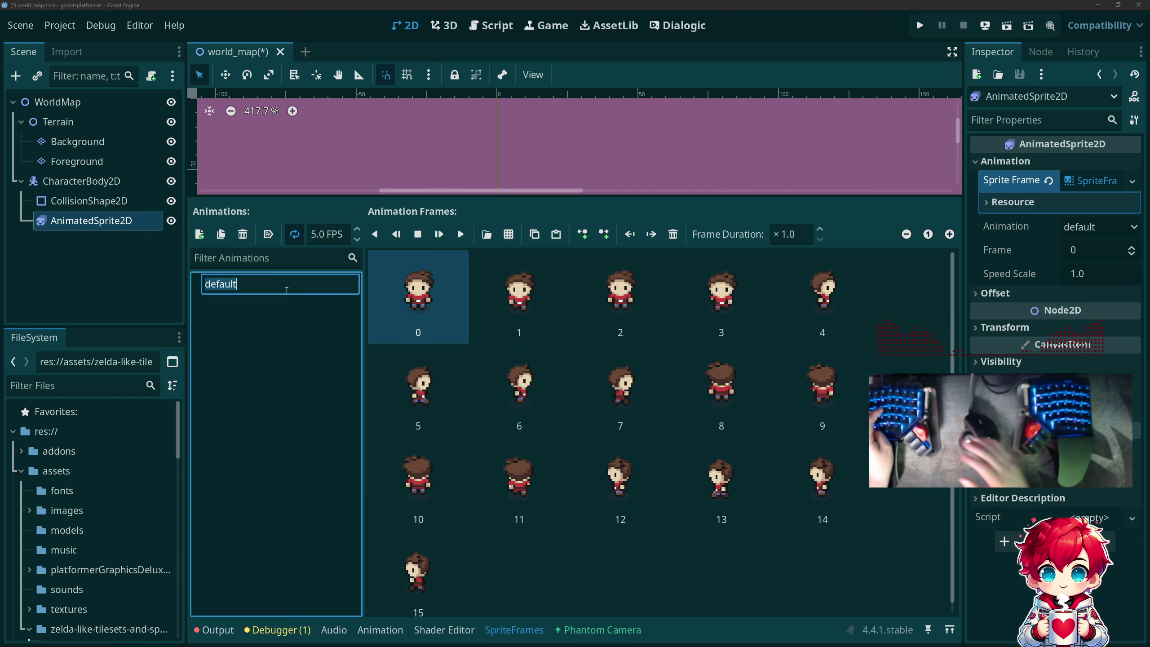
text(walk_s)
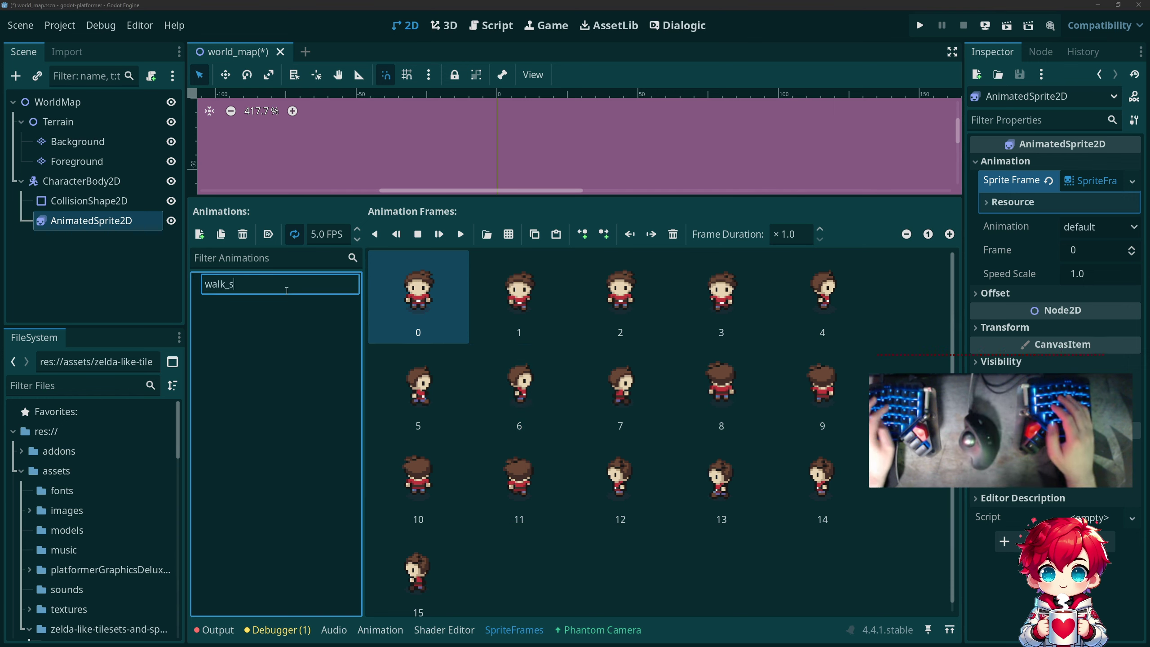
key(Return)
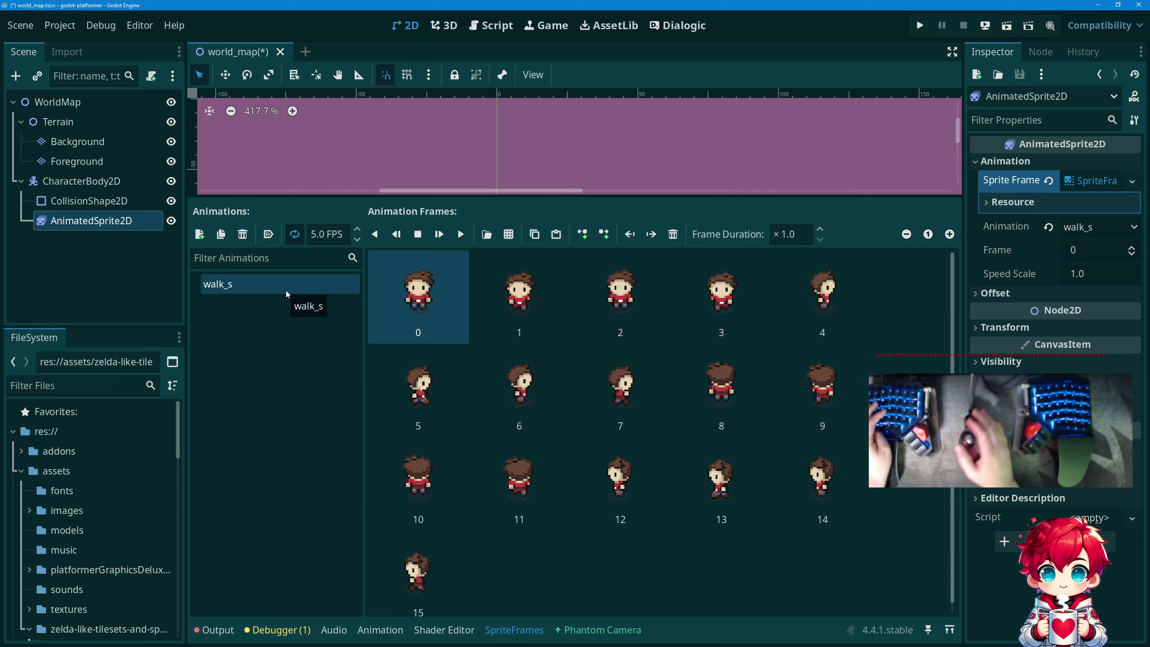
key(ctrl+s)
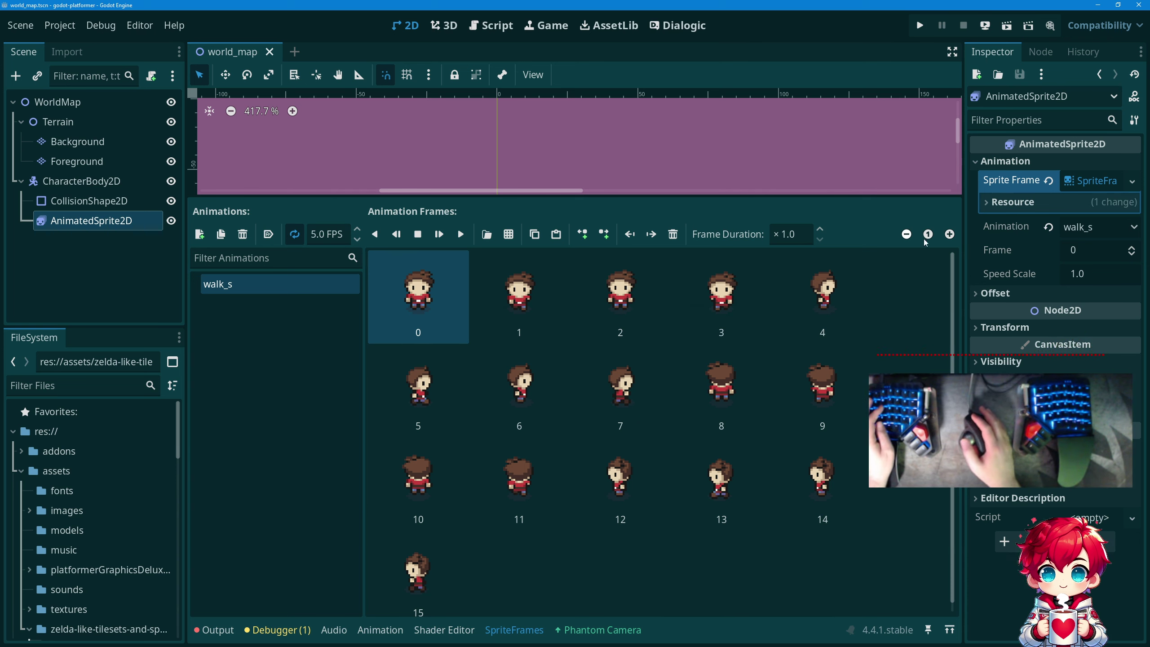
click(1000, 203)
click(1000, 205)
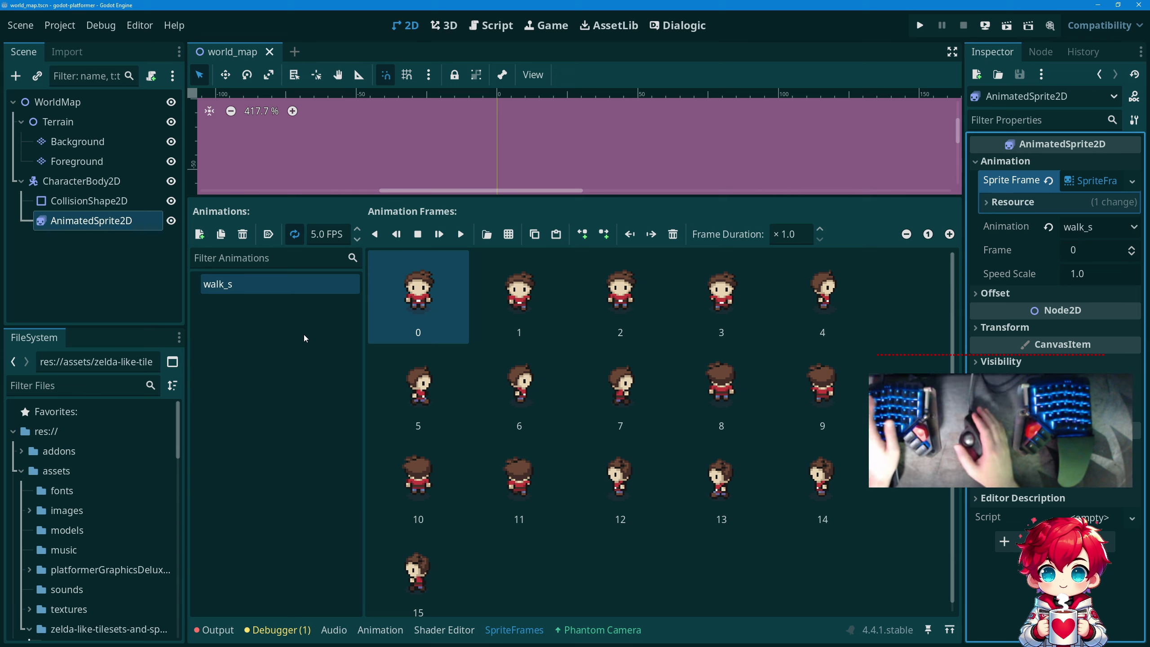
double_click(233, 284)
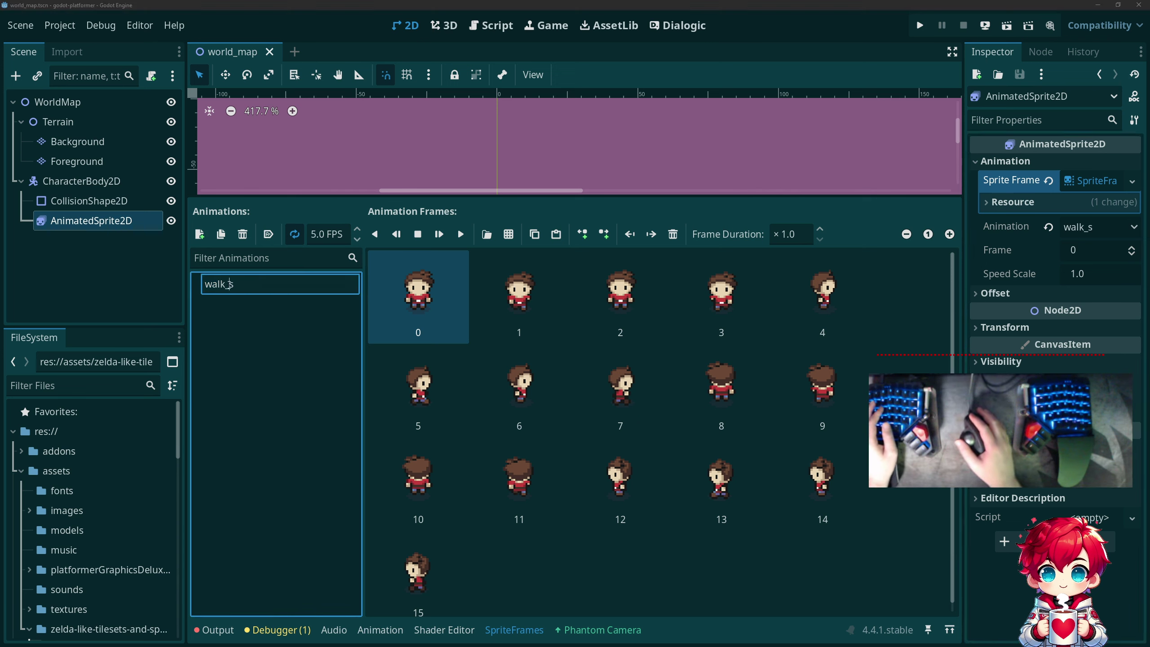
click(211, 283)
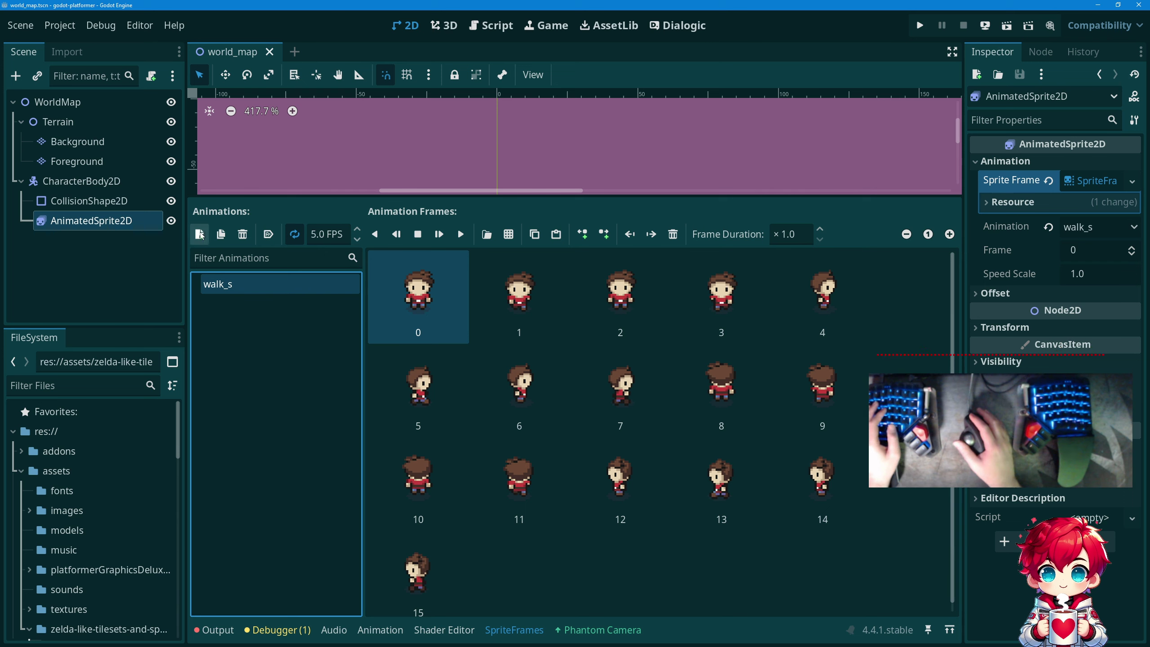
Add seven new empty animations to the SpriteFrames resource.
click(200, 233)
click(200, 233)
click(199, 233)
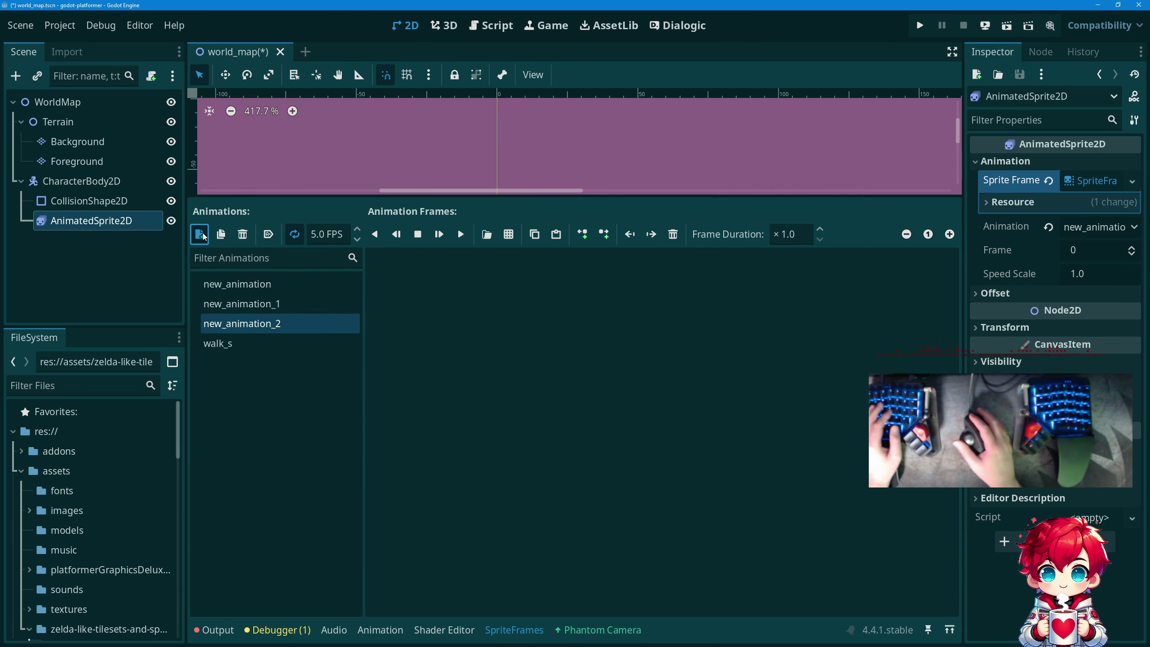
click(202, 235)
click(202, 235)
click(202, 235)
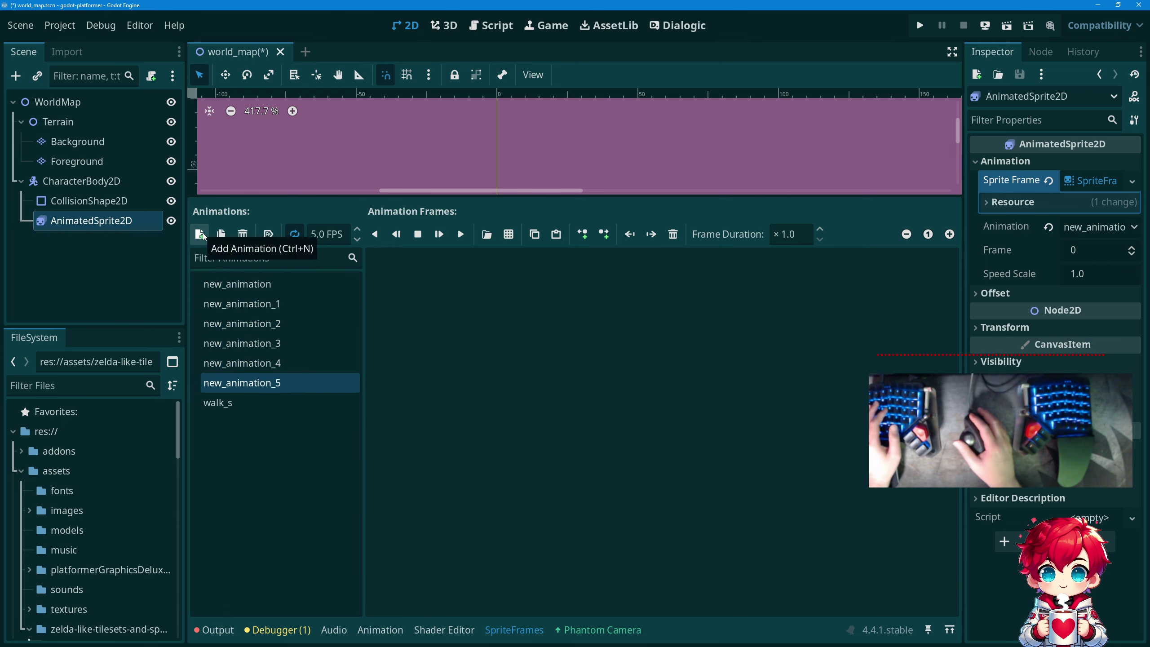
click(203, 233)
Rename the animation new_animation to walk_n.
double_click(266, 285)
text(walk_)
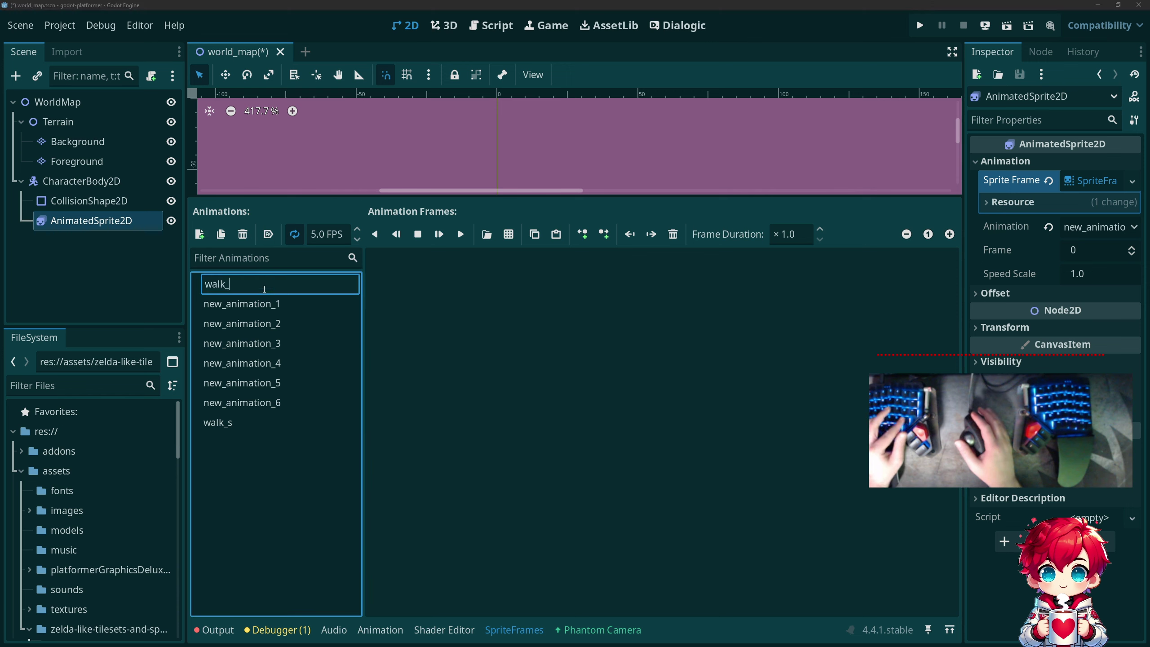
text(n)
key(Return)
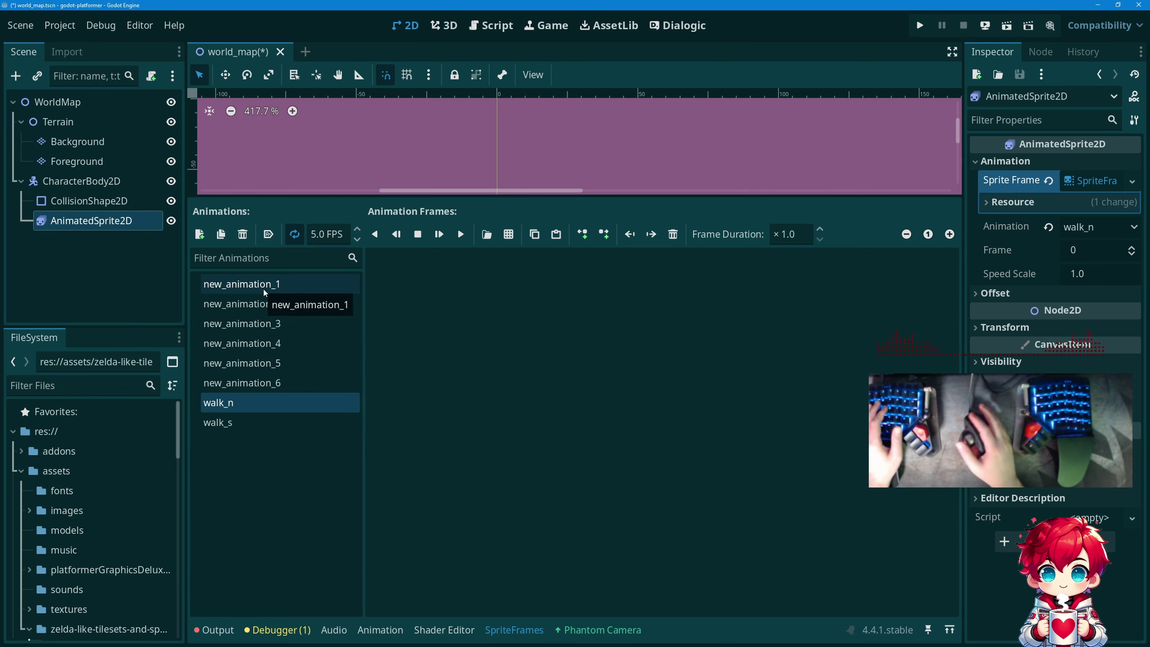
Rename the animation new_animation_1 to walk_e and new_animation_6 to walk_w.
double_click(265, 291)
text(walk_)
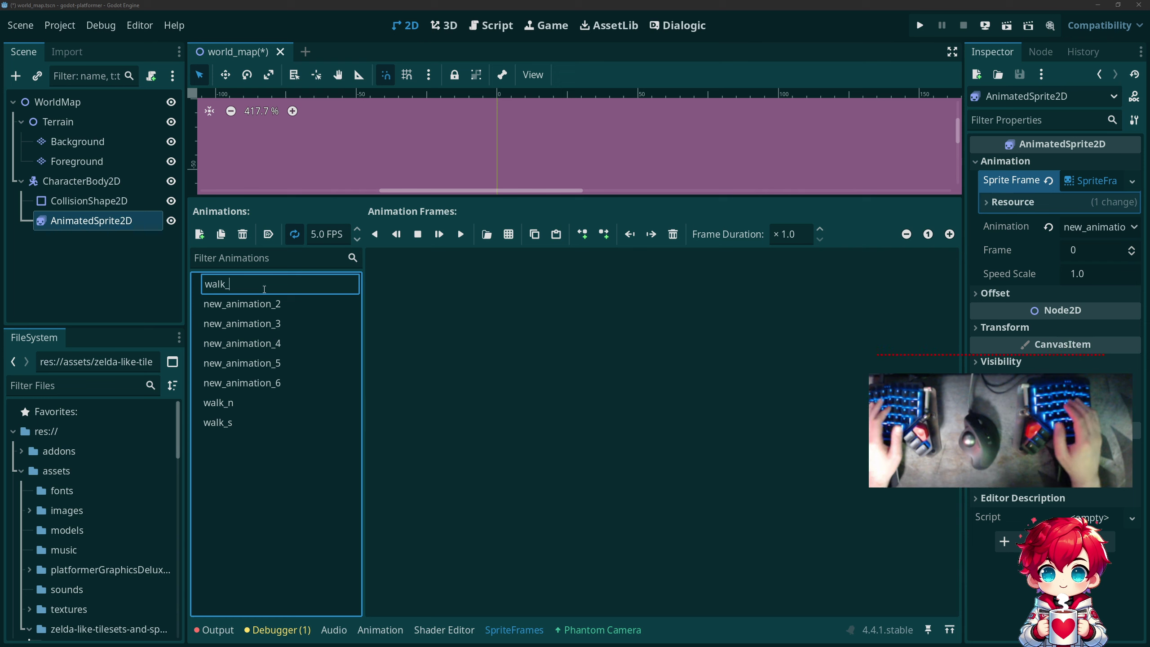
text(f)
key(Return)
double_click(260, 380)
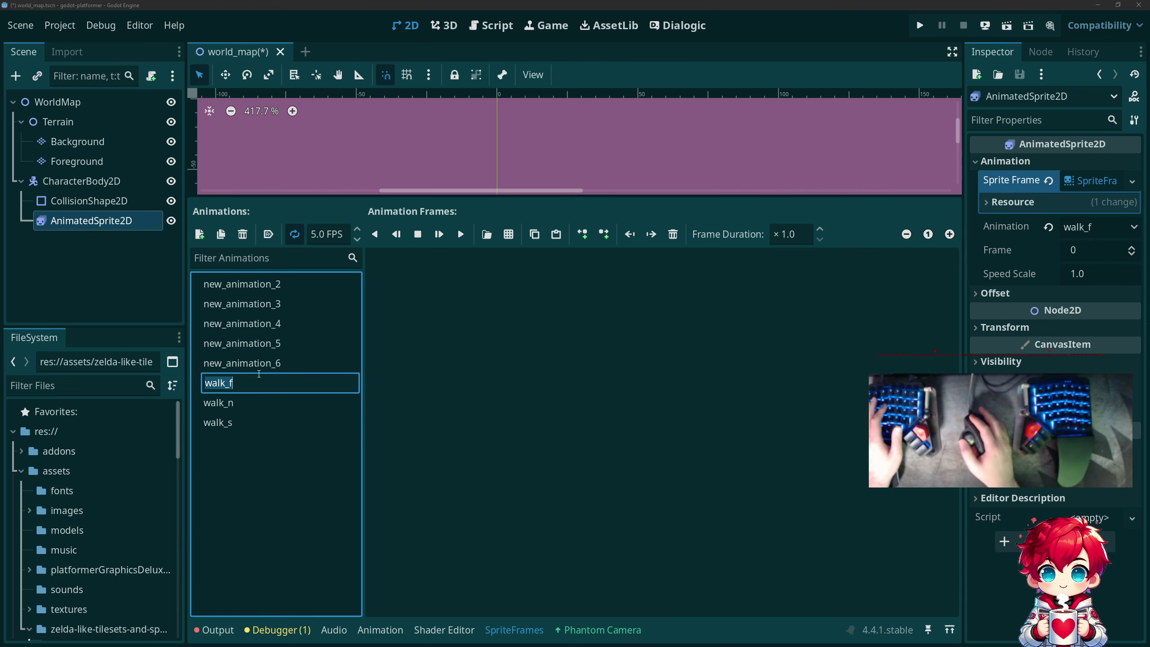
text(walk_e)
key(Return)
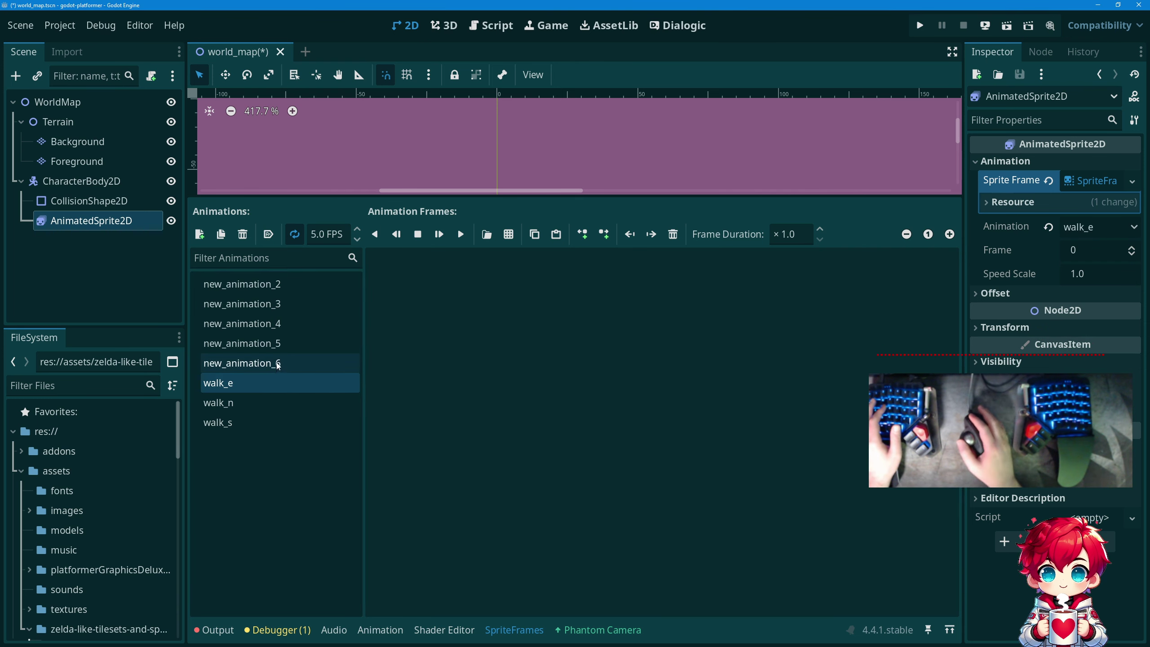
double_click(278, 364)
text(walk_w)
key(Return)
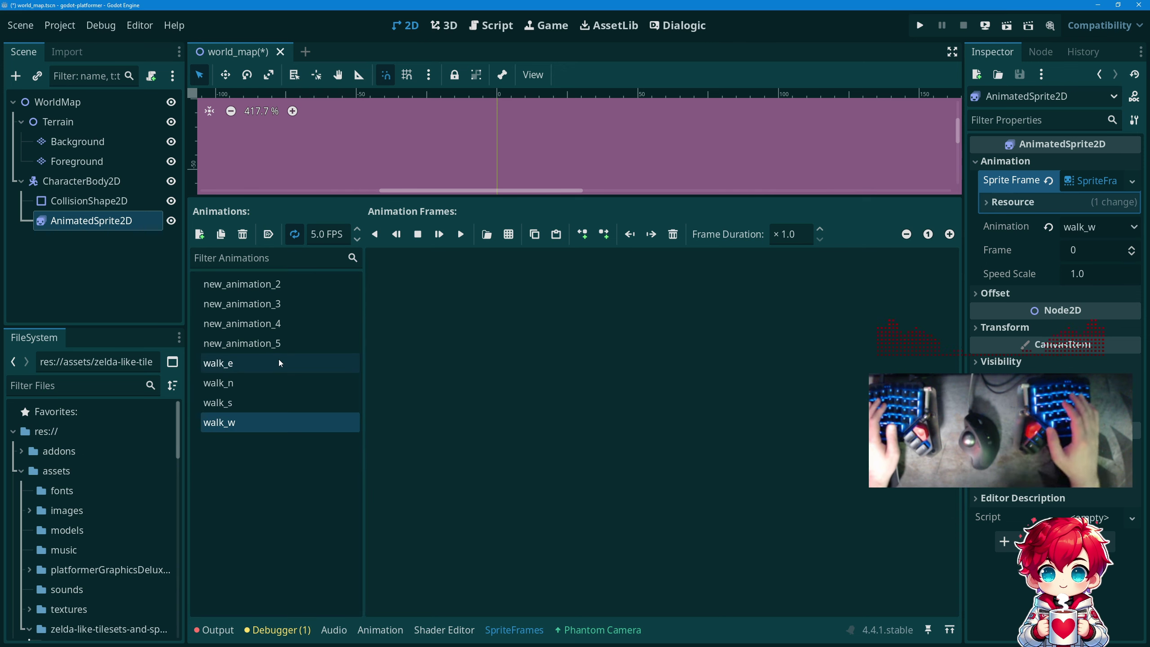
Rename the animation new_animation_2 to idle_n and new_animation_3 to idle_s.
double_click(281, 284)
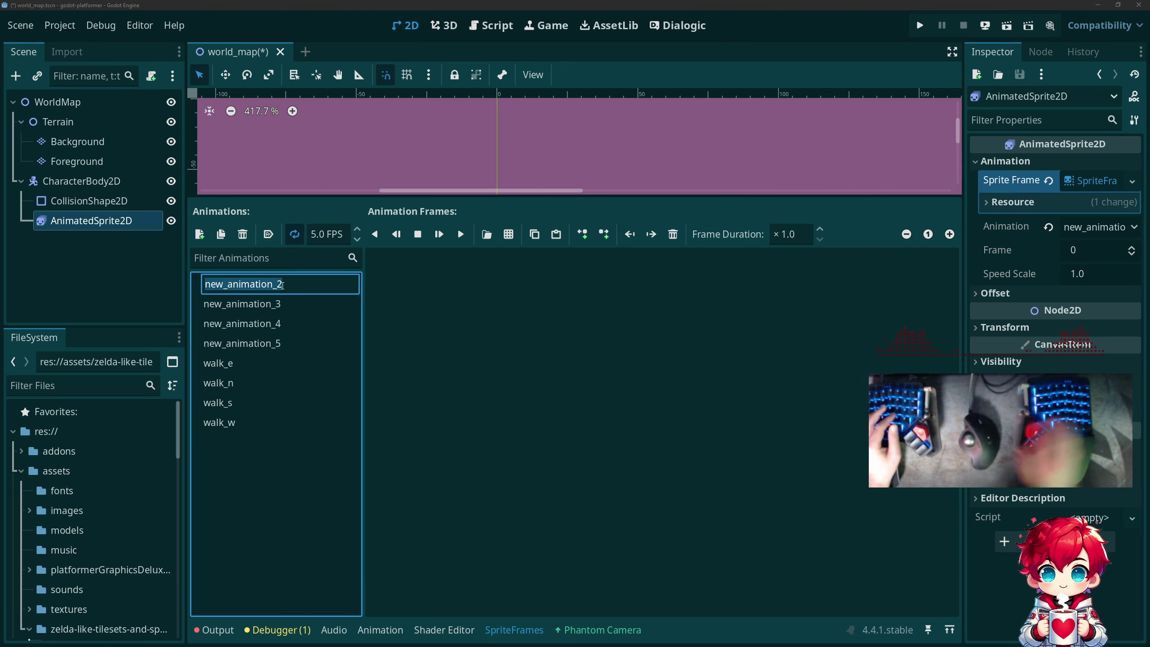
text(iv)
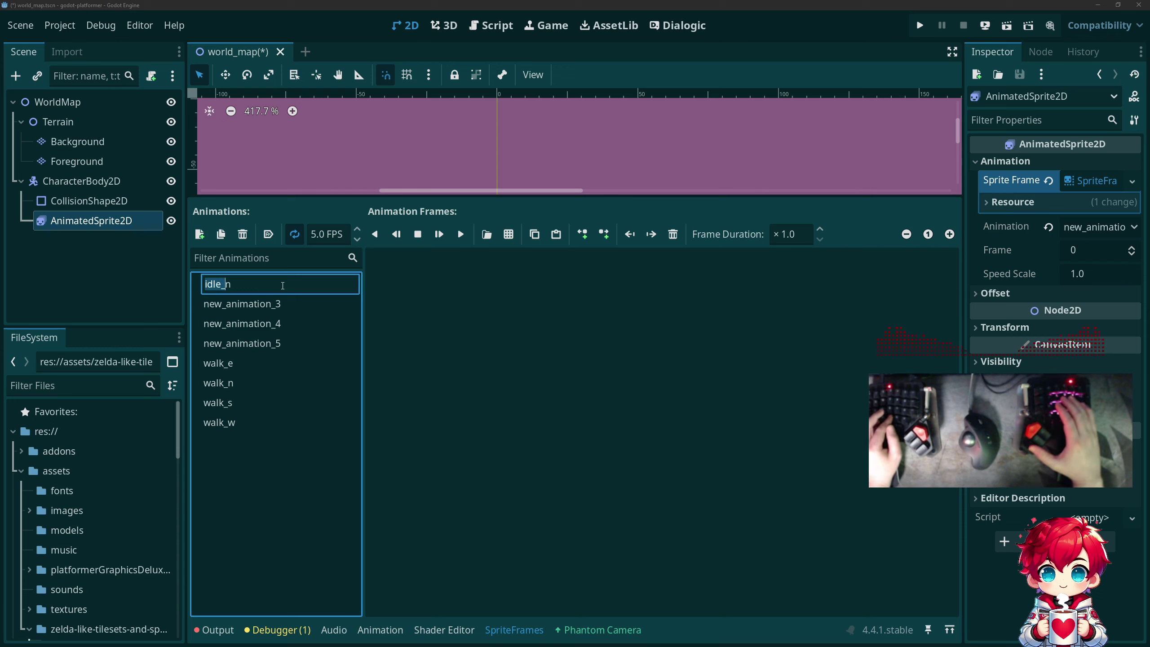
key(Return)
double_click(255, 305)
text(idle_)
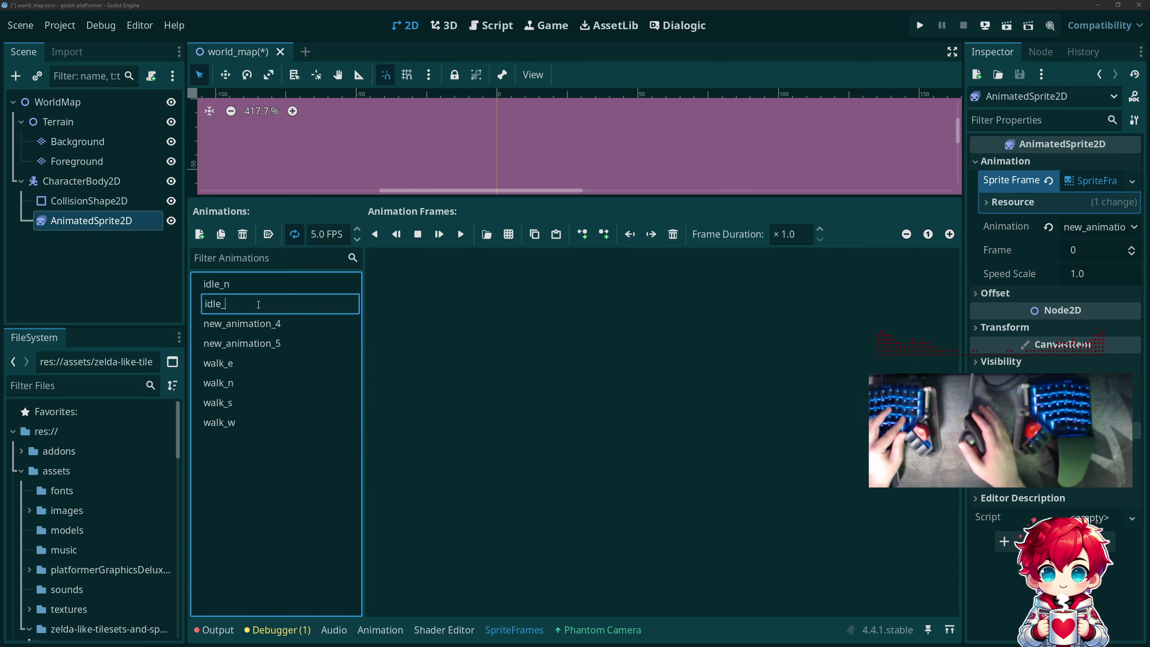
text(s)
key(Return)
Rename the animation new_animation_4 to idle_e and new_animation_5 to idle_w.
click(261, 327)
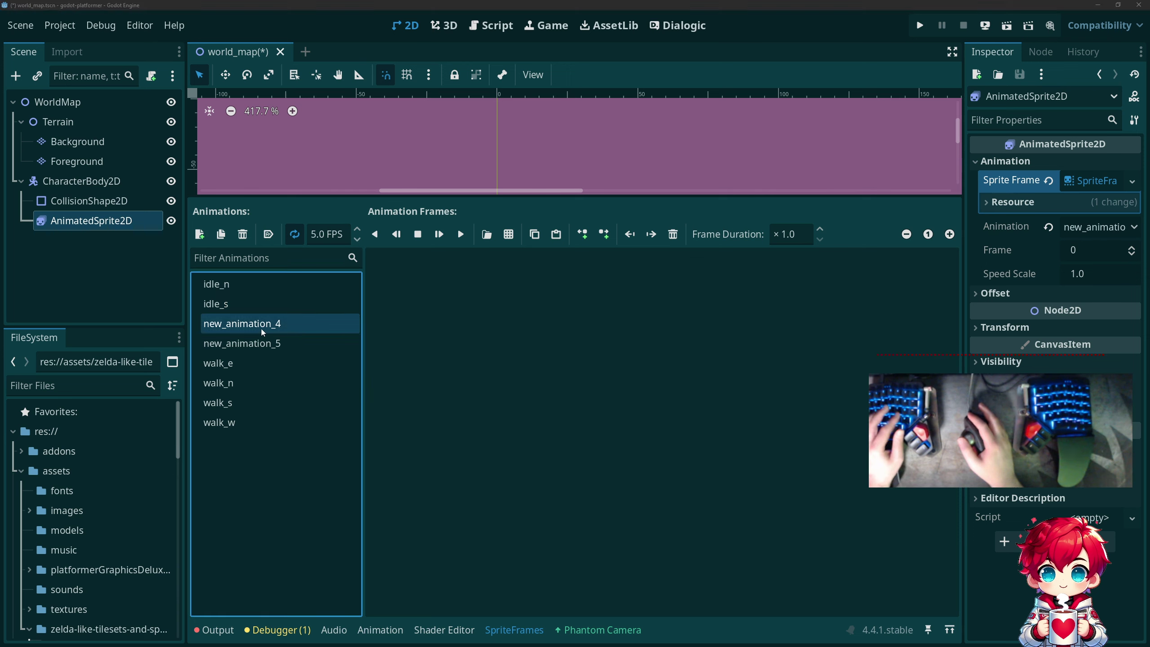
double_click(261, 327)
text(idle_e)
key(Return)
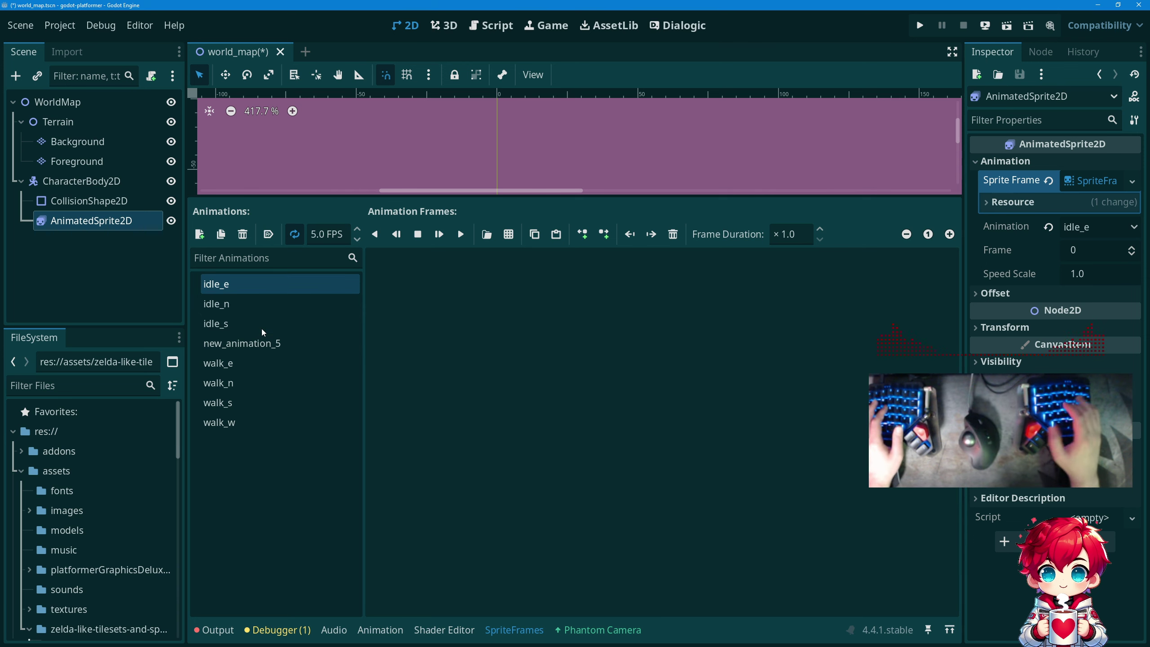
click(275, 343)
double_click(276, 343)
text(idle_w)
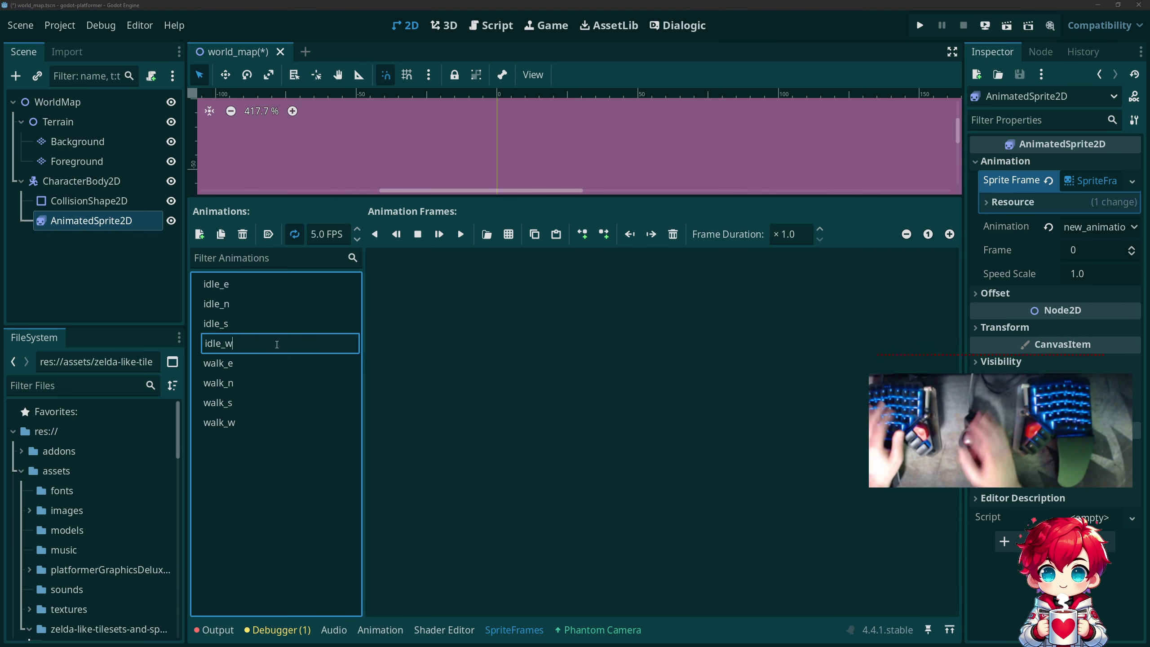
key(Return)
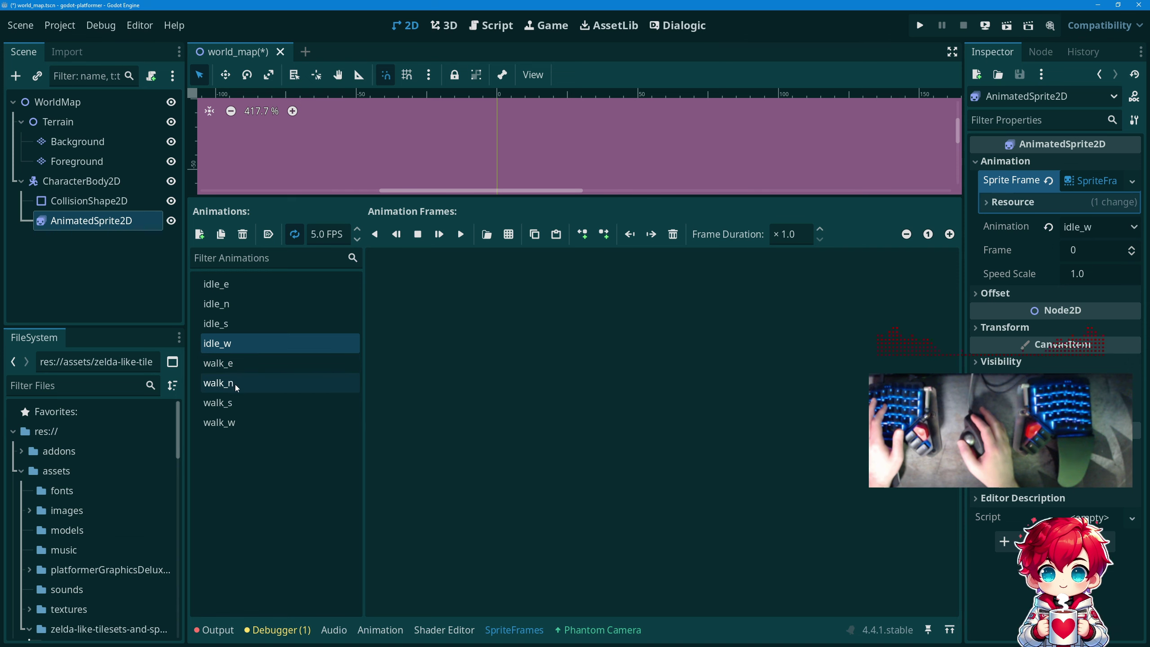
Try to transfer the east-facing frames 4 to 7 of walk_s into the walk_e animation.
click(237, 403)
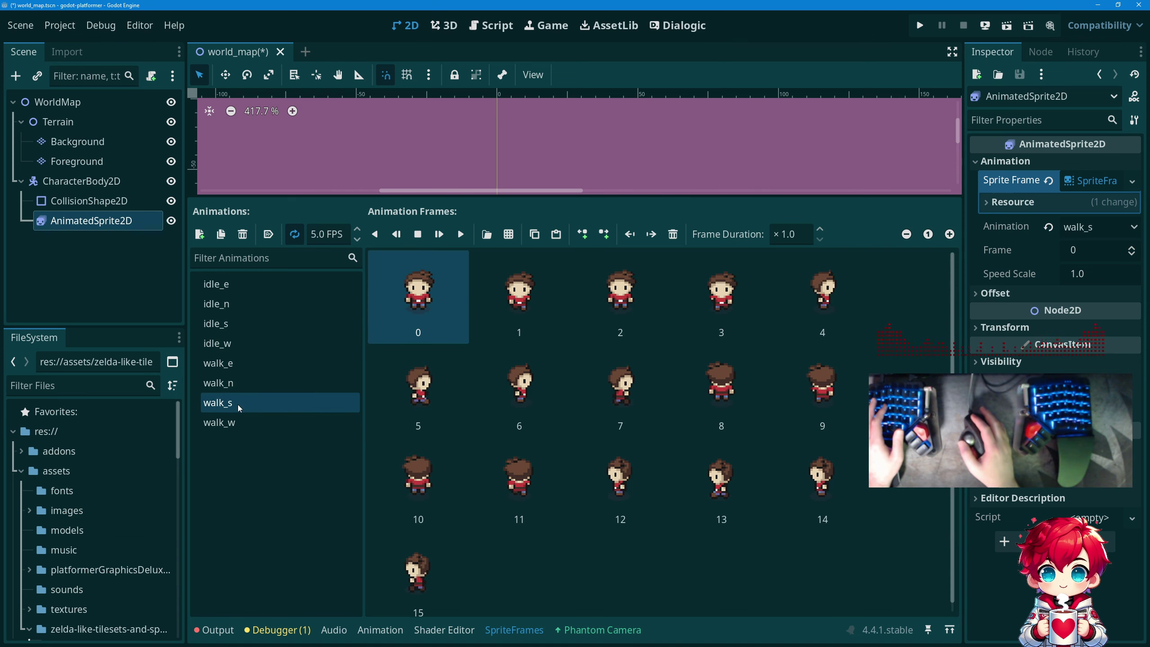
click(838, 290)
shift+click(607, 382)
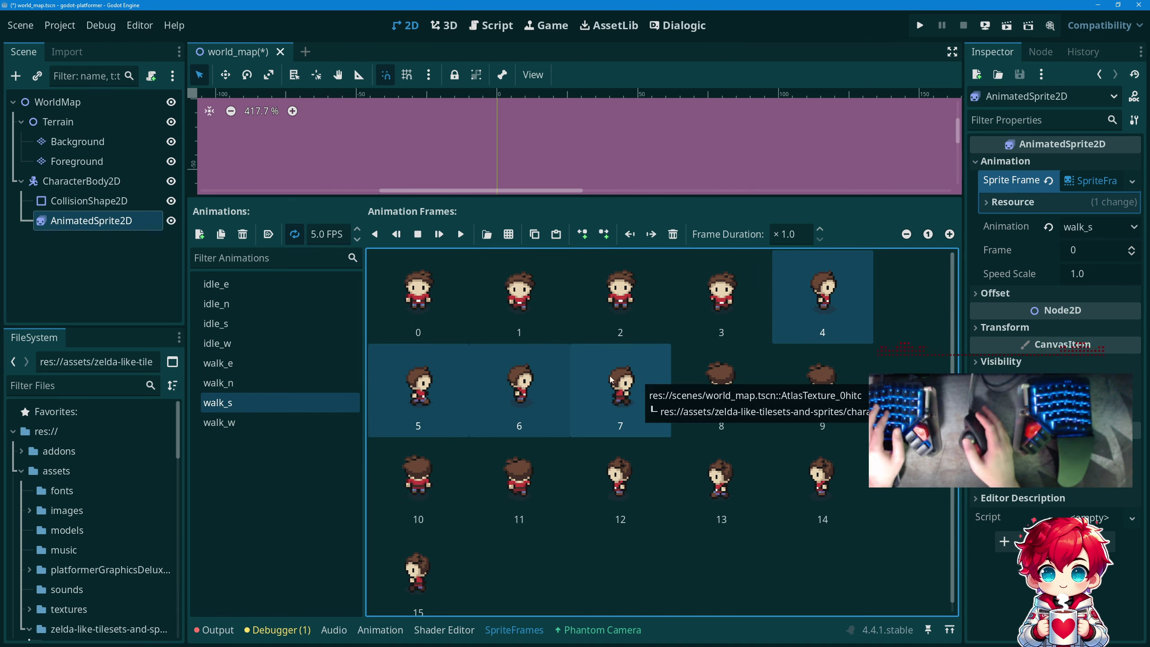
click(303, 364)
key(ctrl+z)
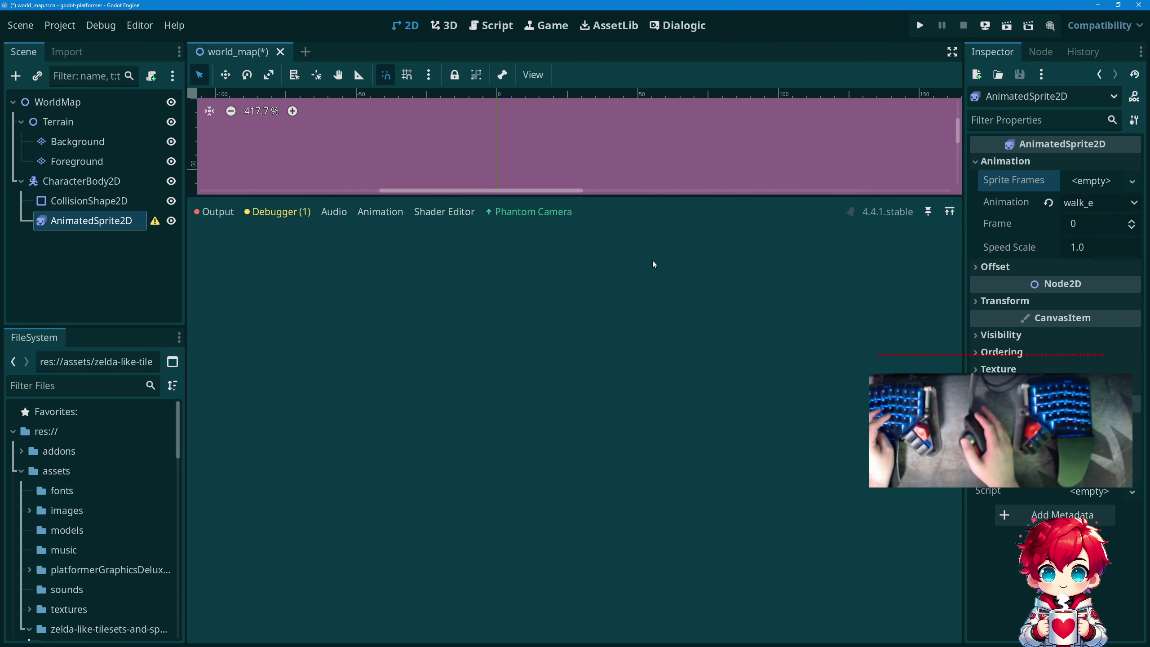
key(ctrl+z)
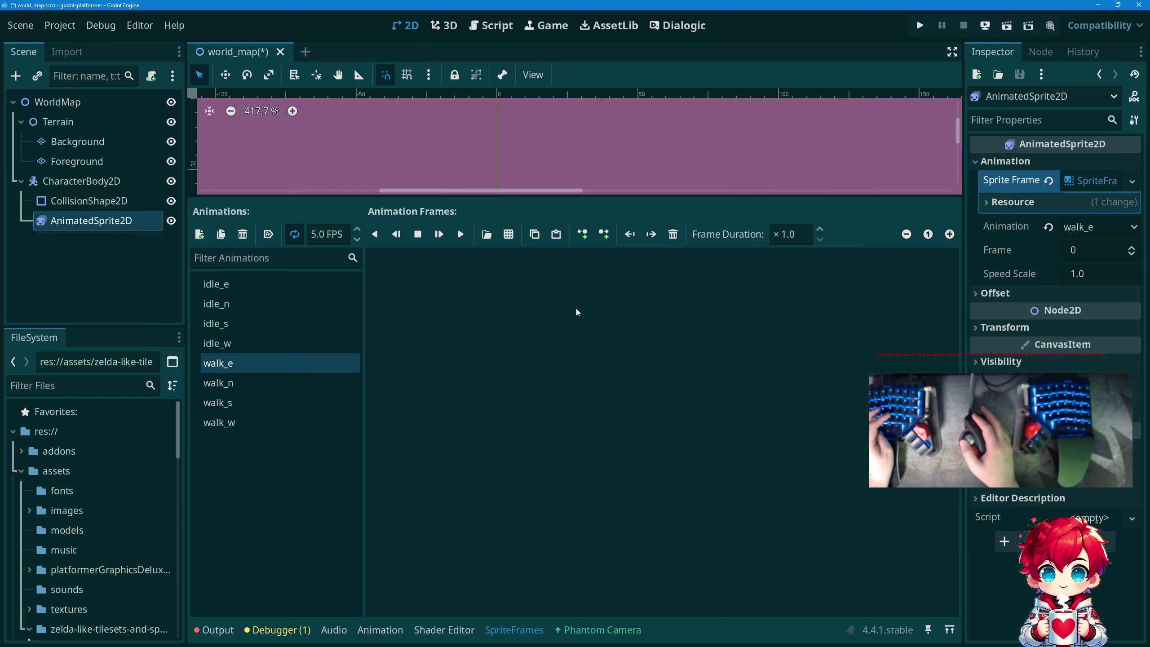
double_click(266, 363)
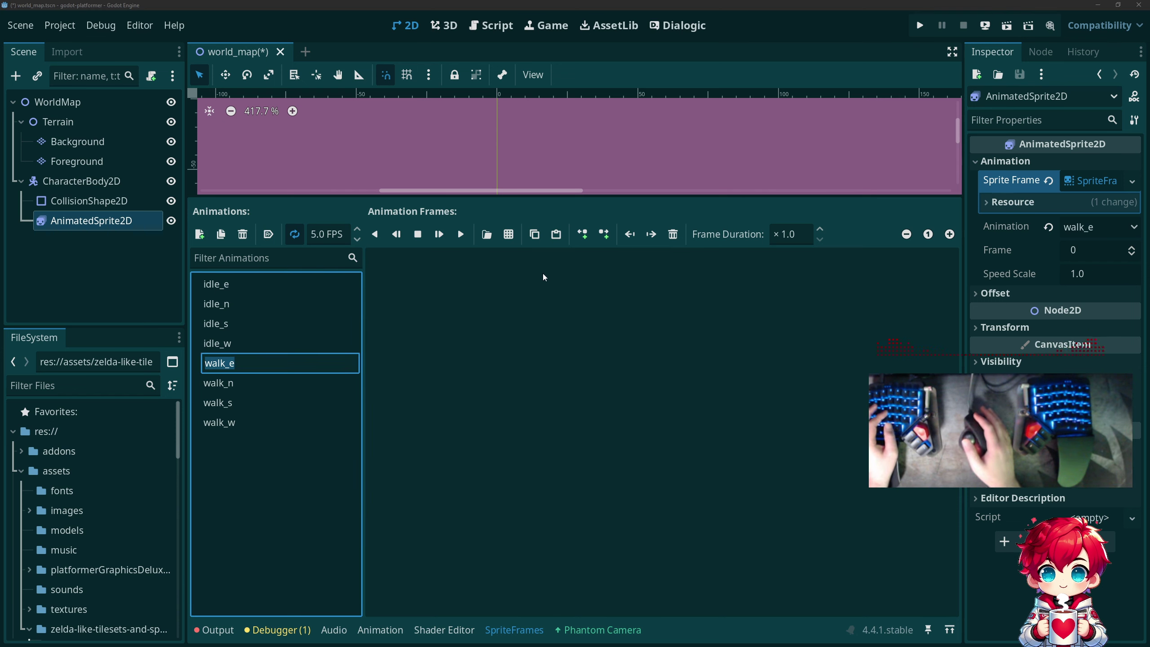
click(558, 234)
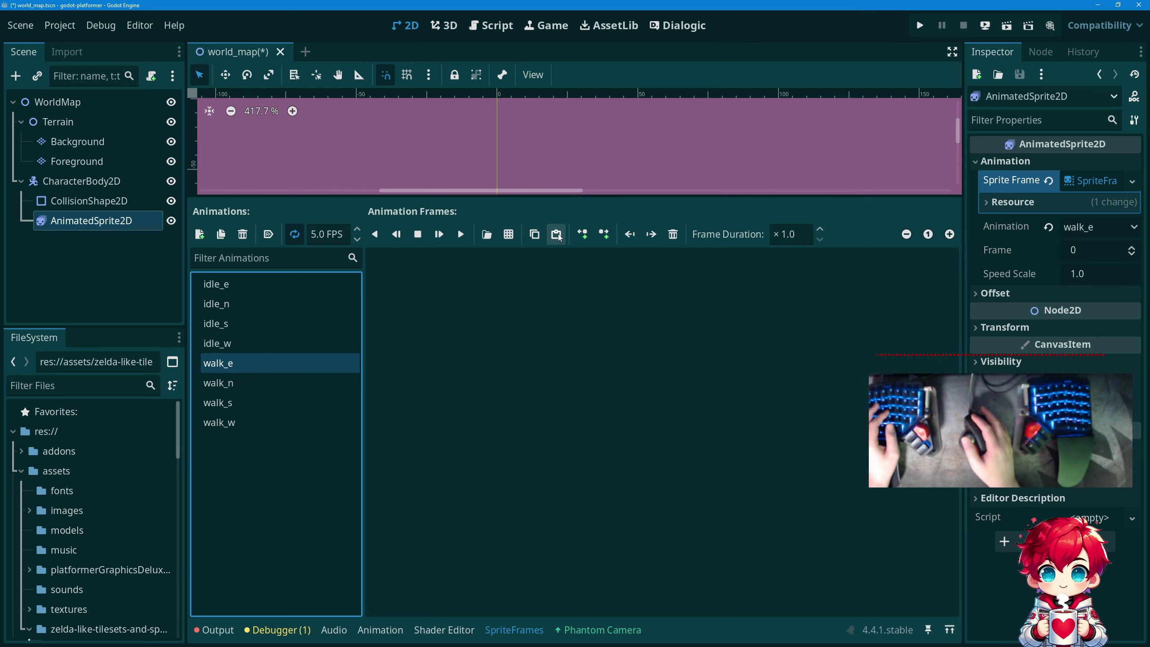
Copy the east-facing frames 4 to 7 from walk_s and paste them into walk_e.
click(262, 397)
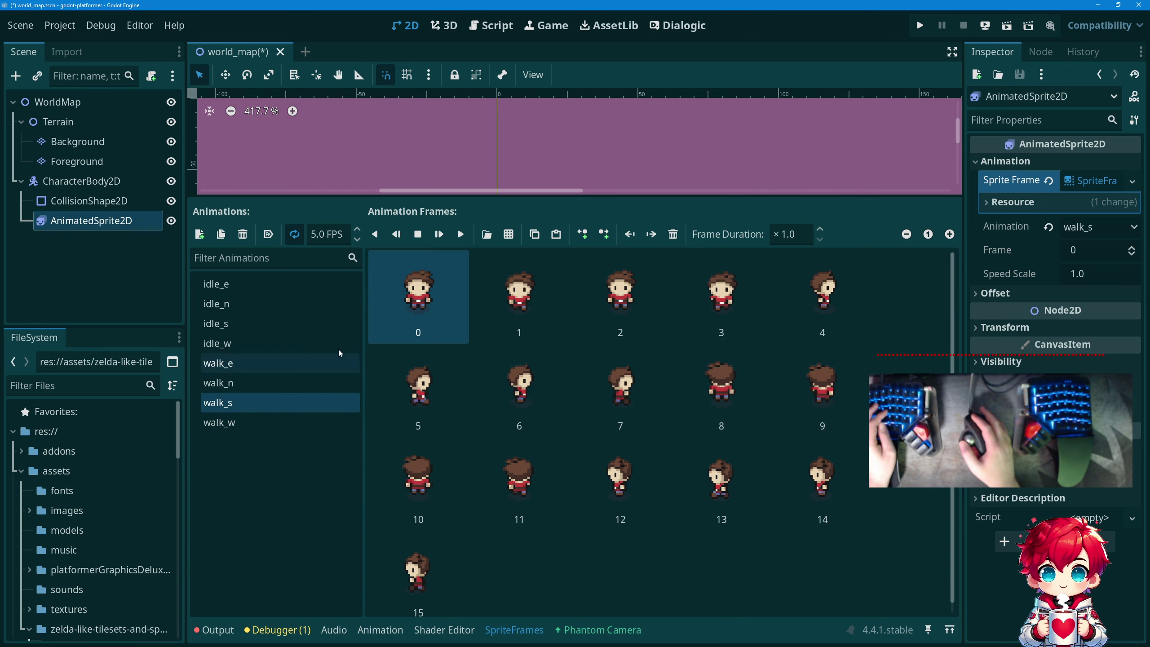
click(790, 291)
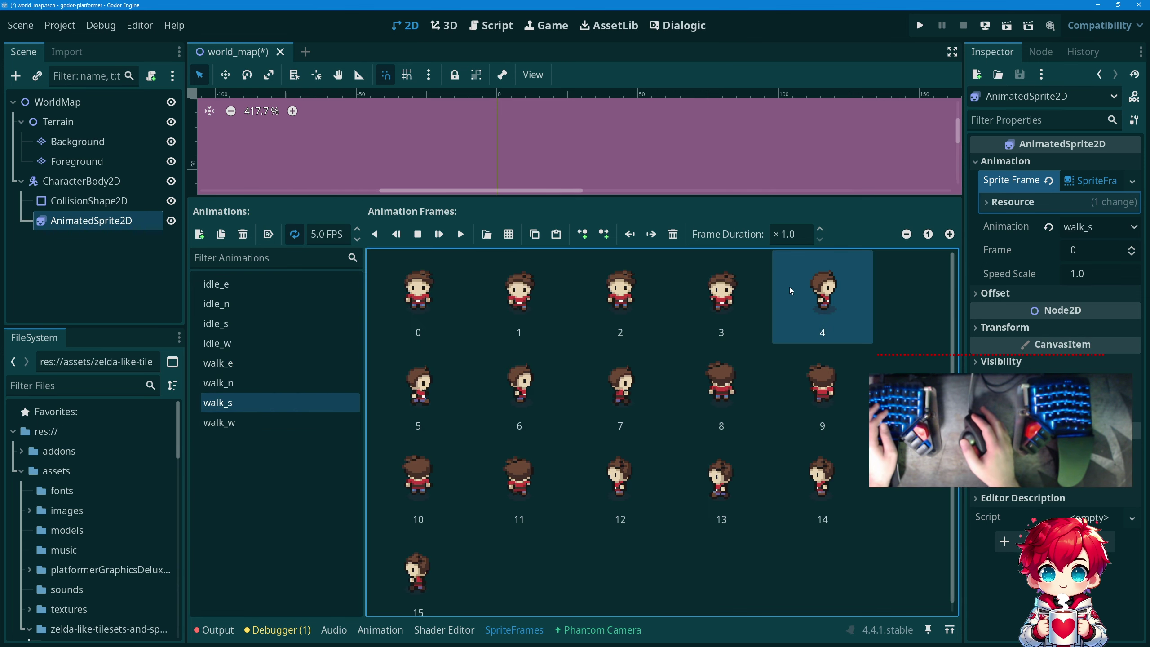
shift+click(632, 367)
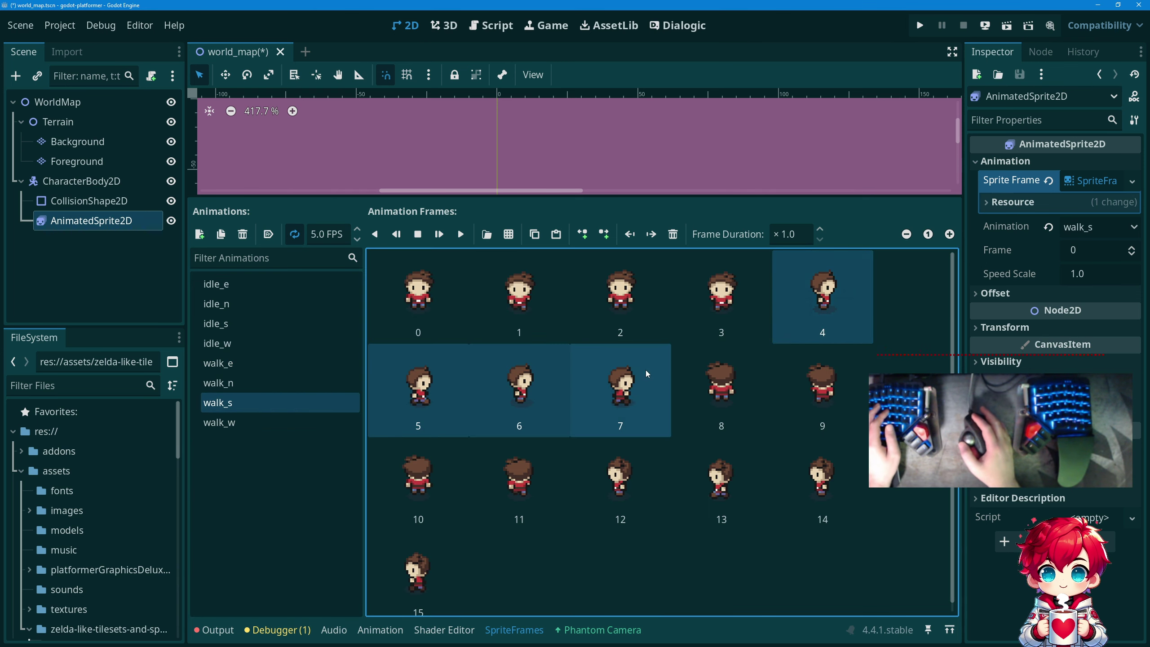
click(263, 365)
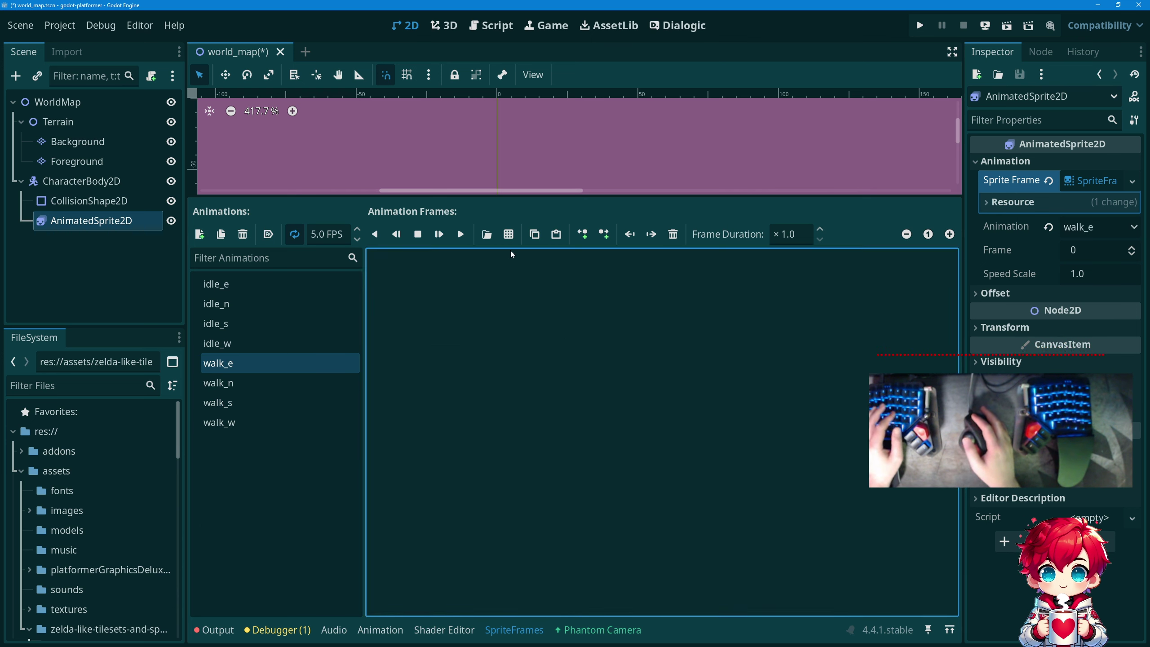
click(557, 234)
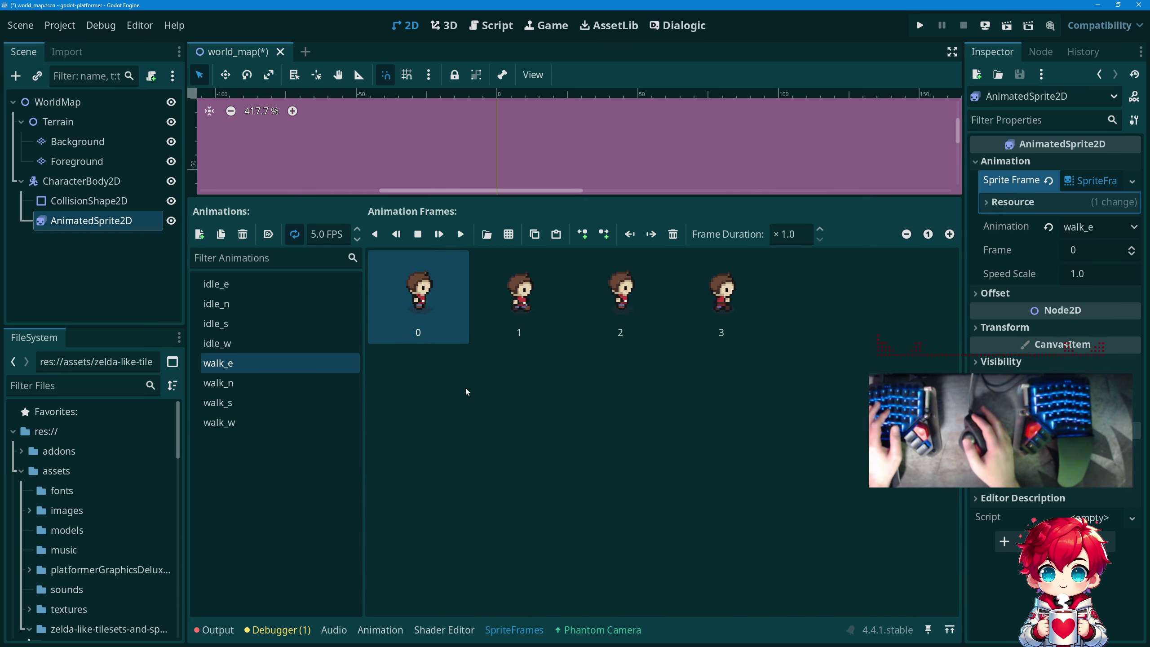
Delete the east-facing frames 4 to 7 from the walk_s animation.
click(300, 383)
click(261, 403)
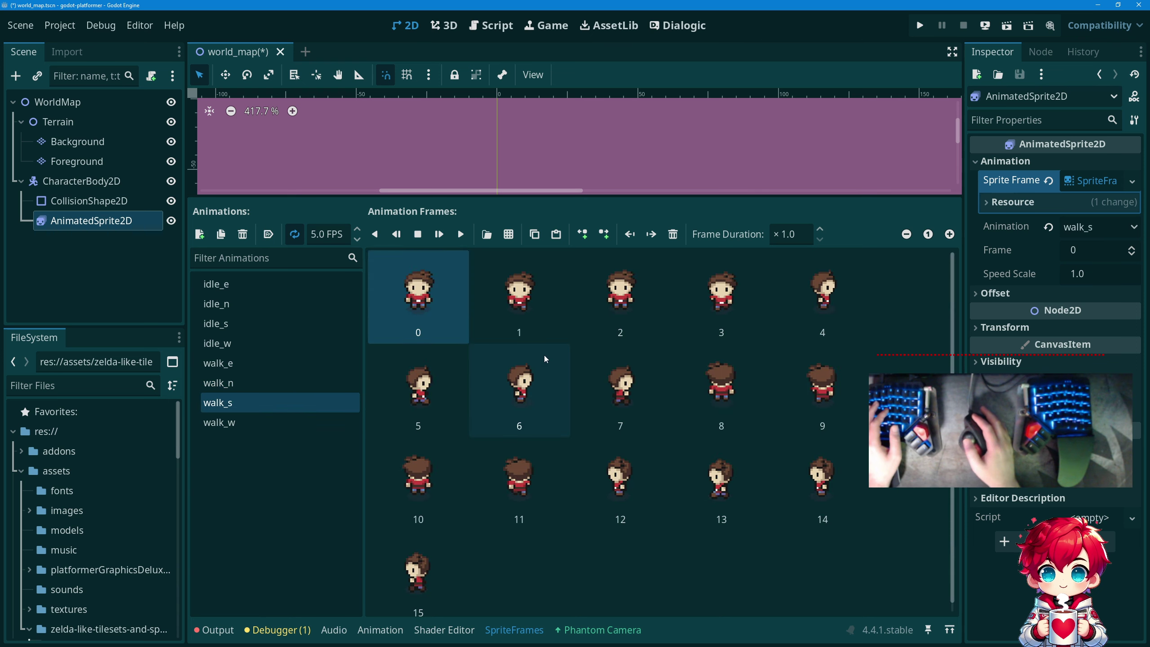
click(840, 299)
shift+click(665, 370)
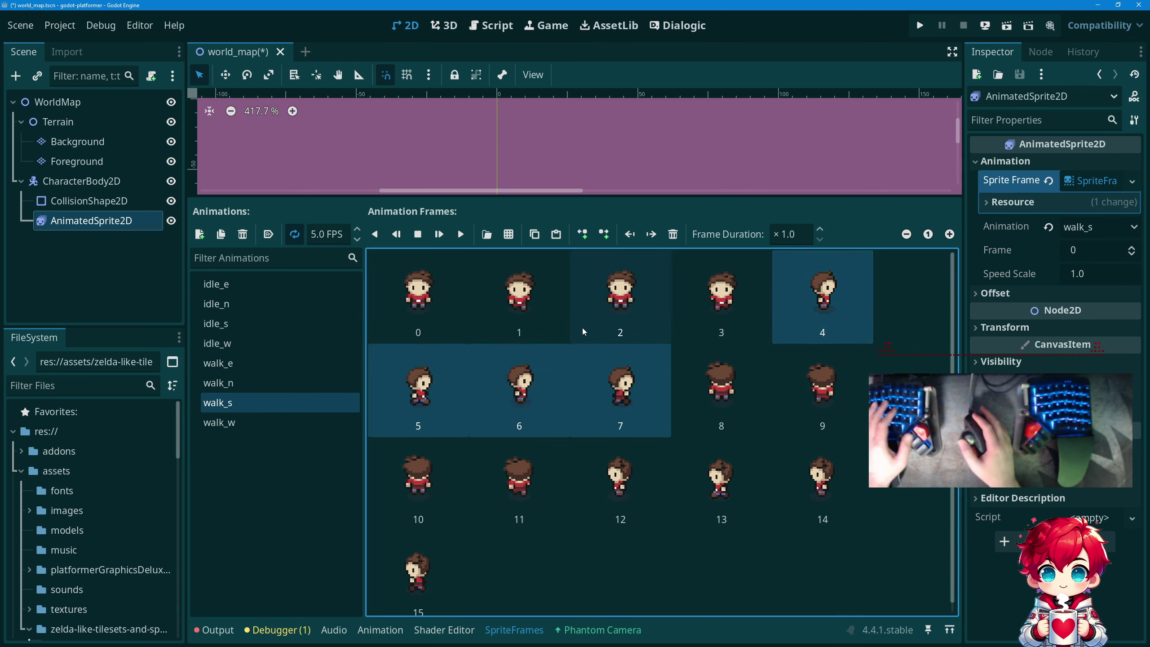
key(Delete)
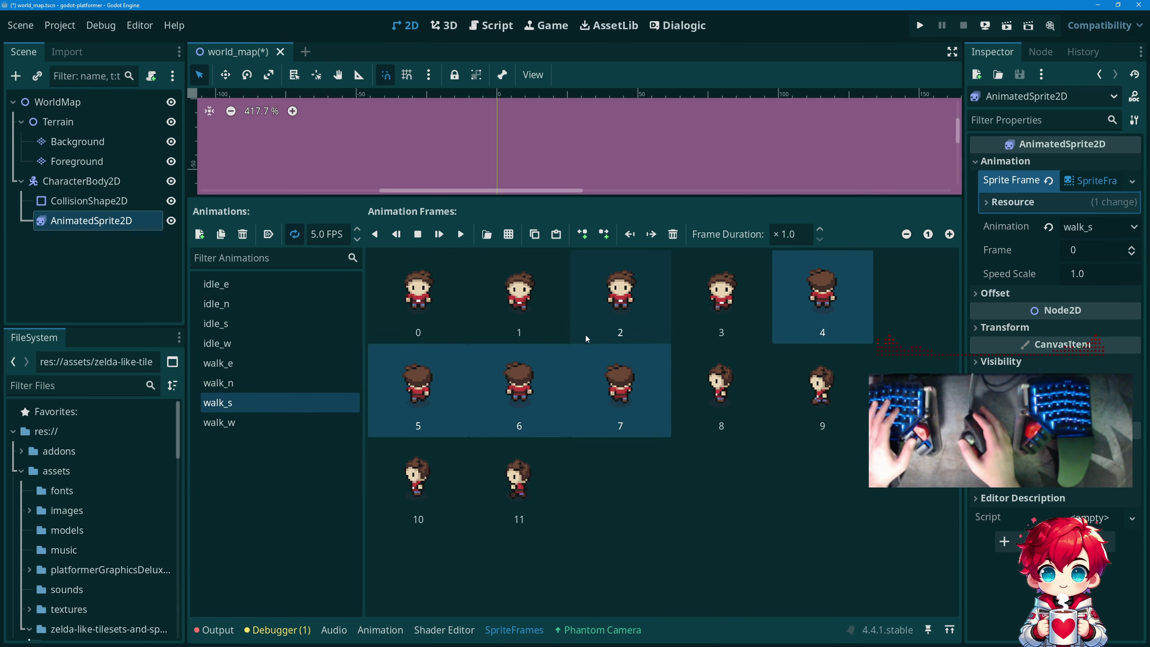
Copy the back-facing frames 4 to 7 of walk_s into the walk_n animation.
click(535, 233)
click(298, 381)
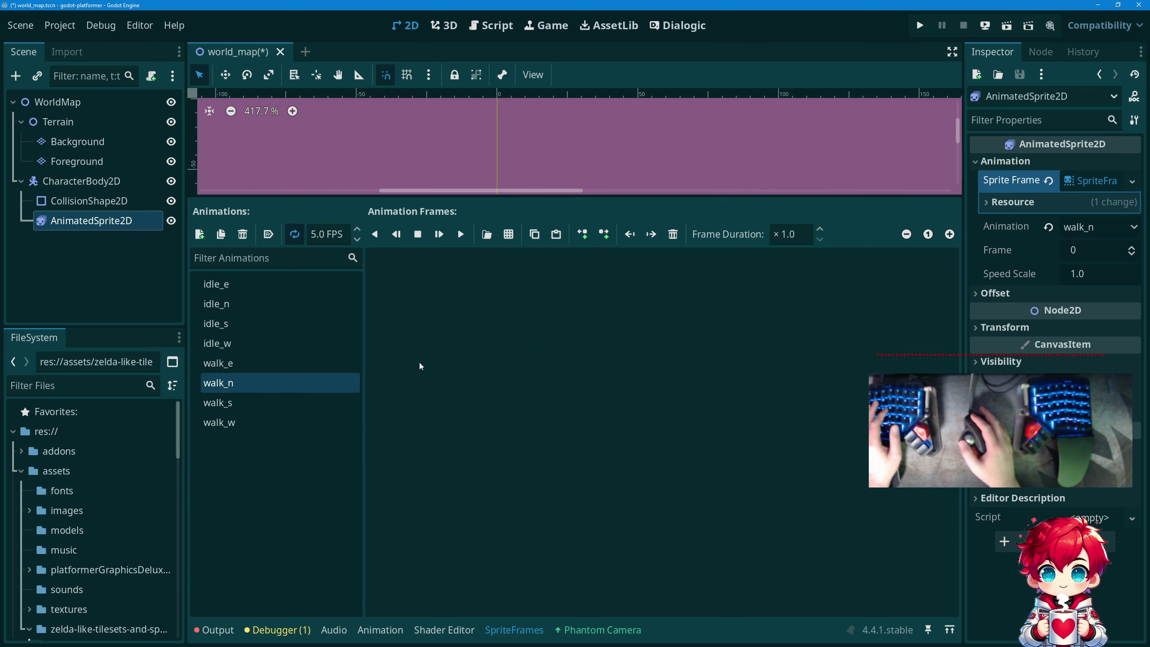
click(556, 234)
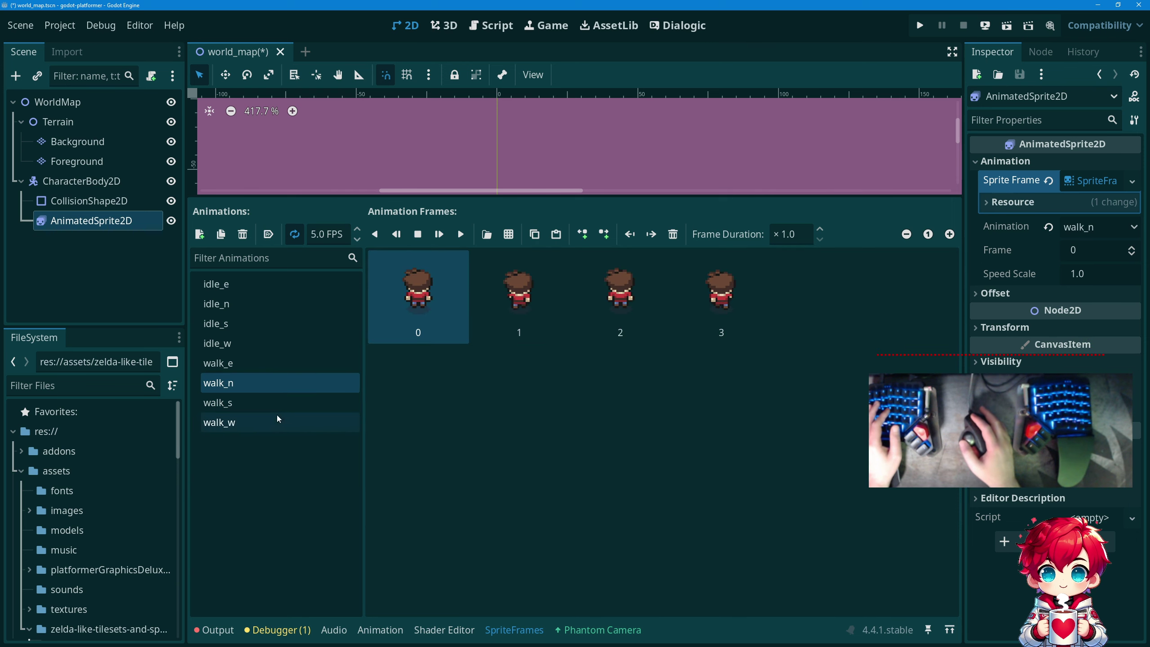
Delete the back-facing frames 4 to 7 from the walk_s animation.
click(294, 364)
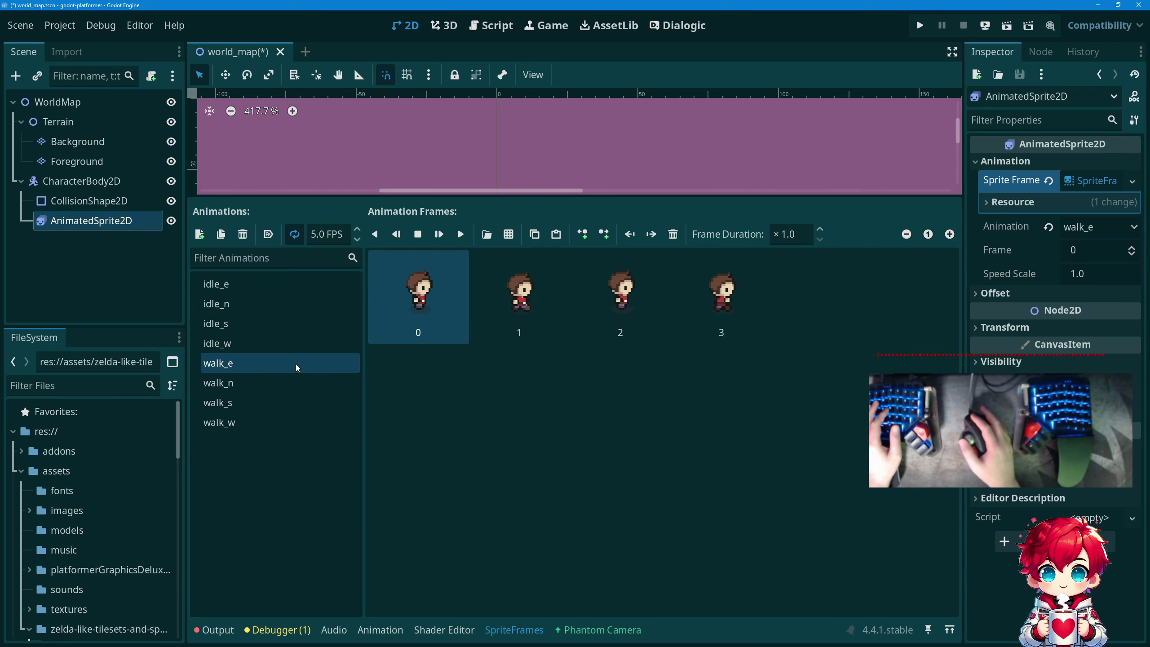
click(291, 399)
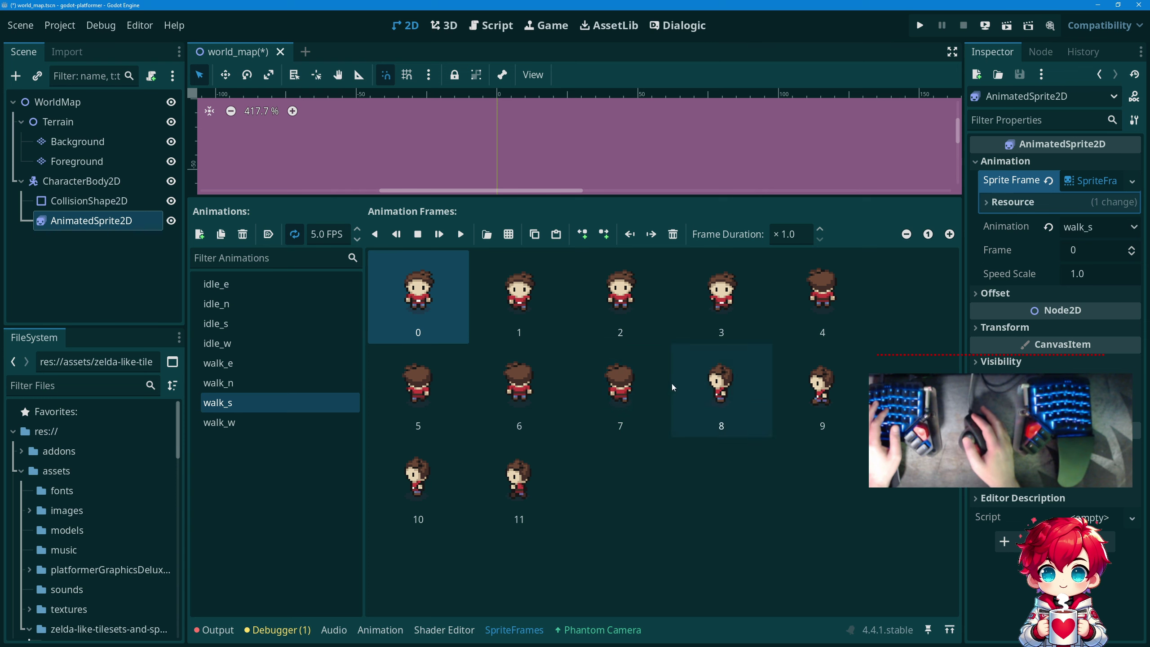
click(823, 306)
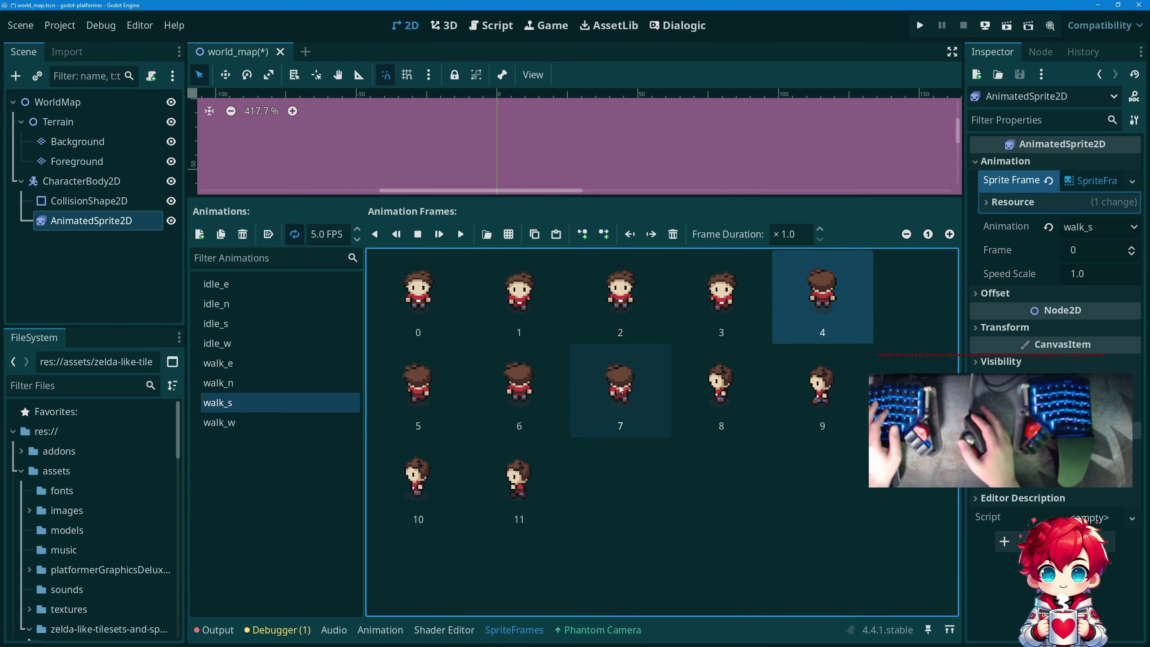
shift+click(632, 376)
key(Delete)
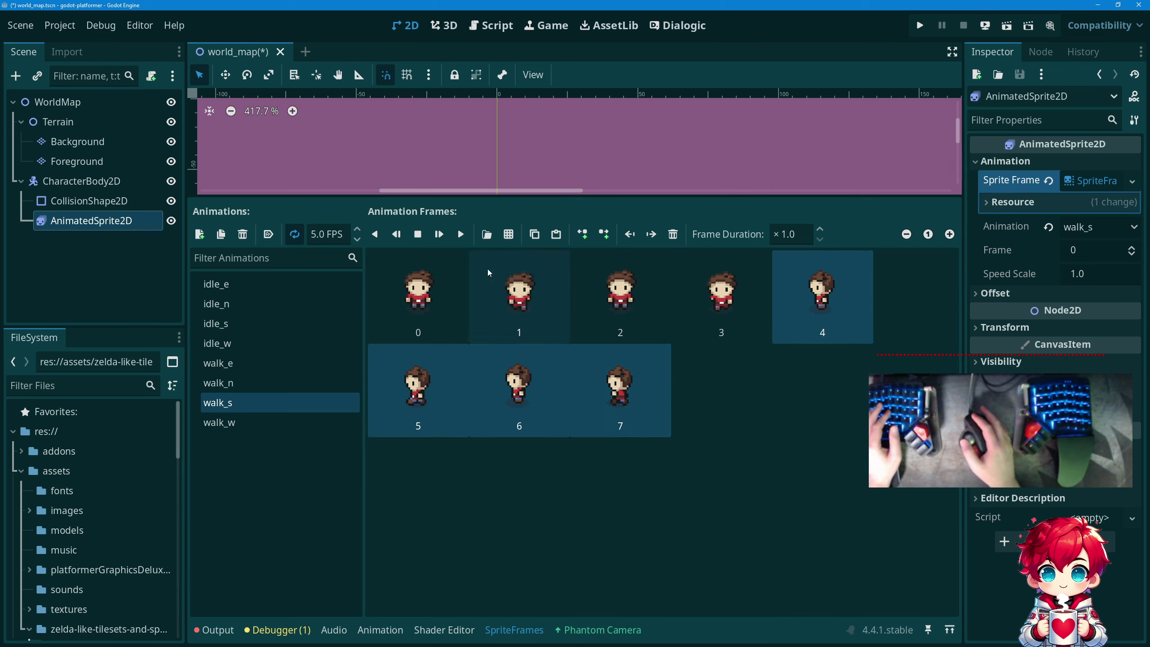
Paste the four west-facing frames from walk_s into the walk_w animation.
click(286, 424)
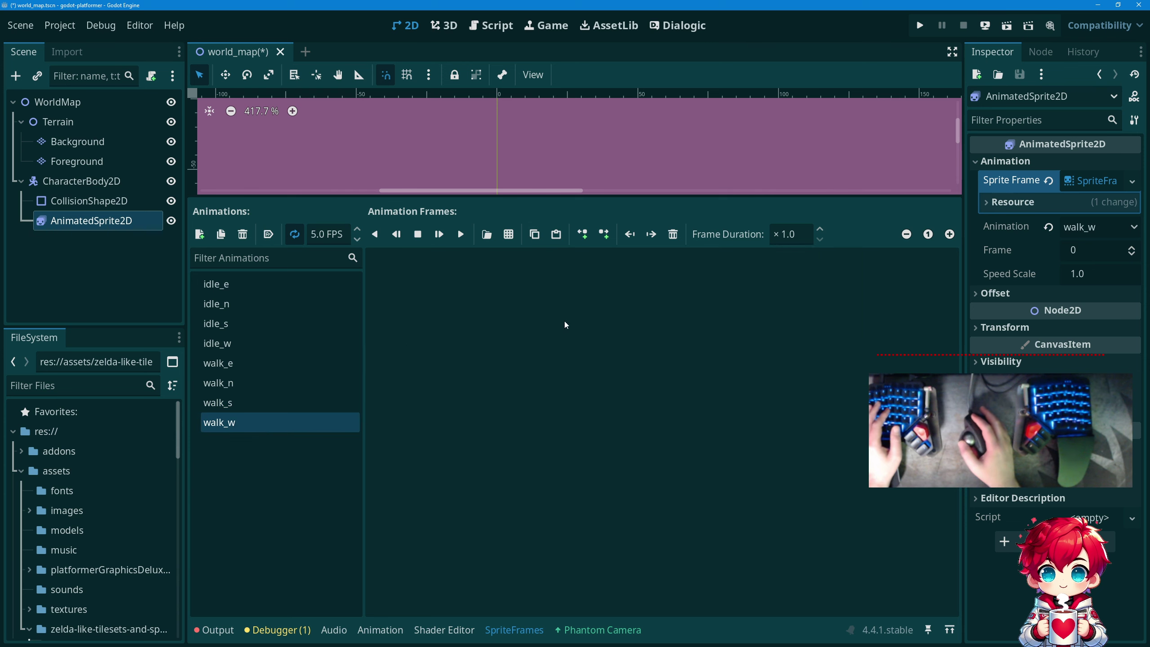
click(562, 235)
Delete the west-facing frames 4 to 7 from walk_s and save the world_map scene.
click(237, 407)
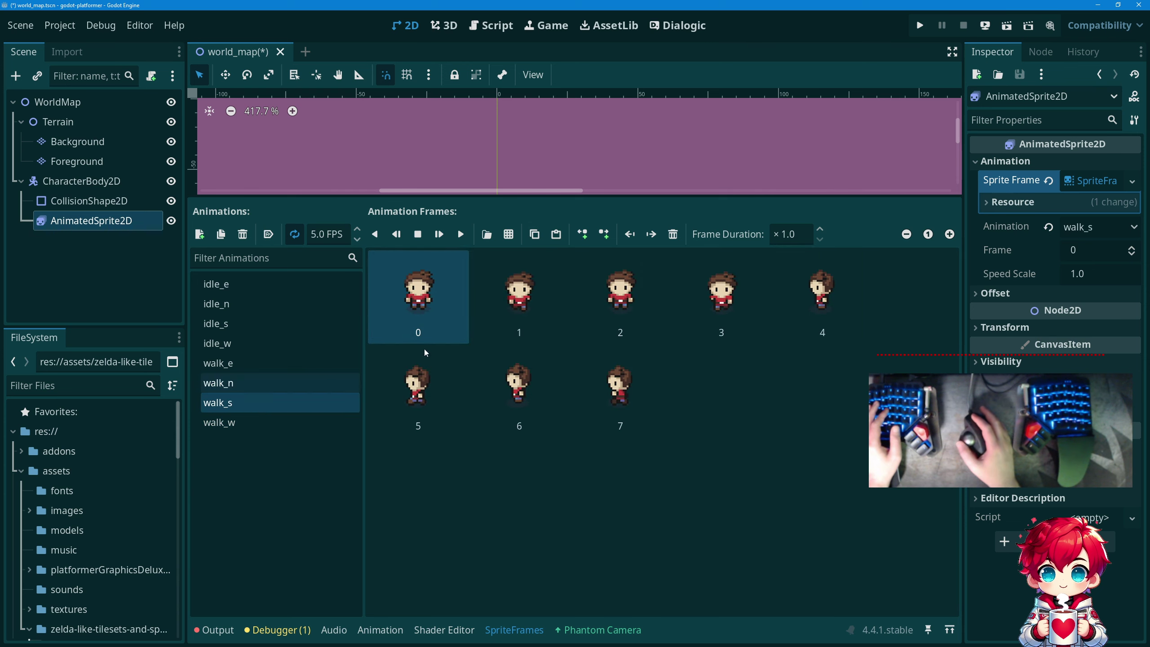
click(779, 323)
shift+click(634, 383)
key(Delete)
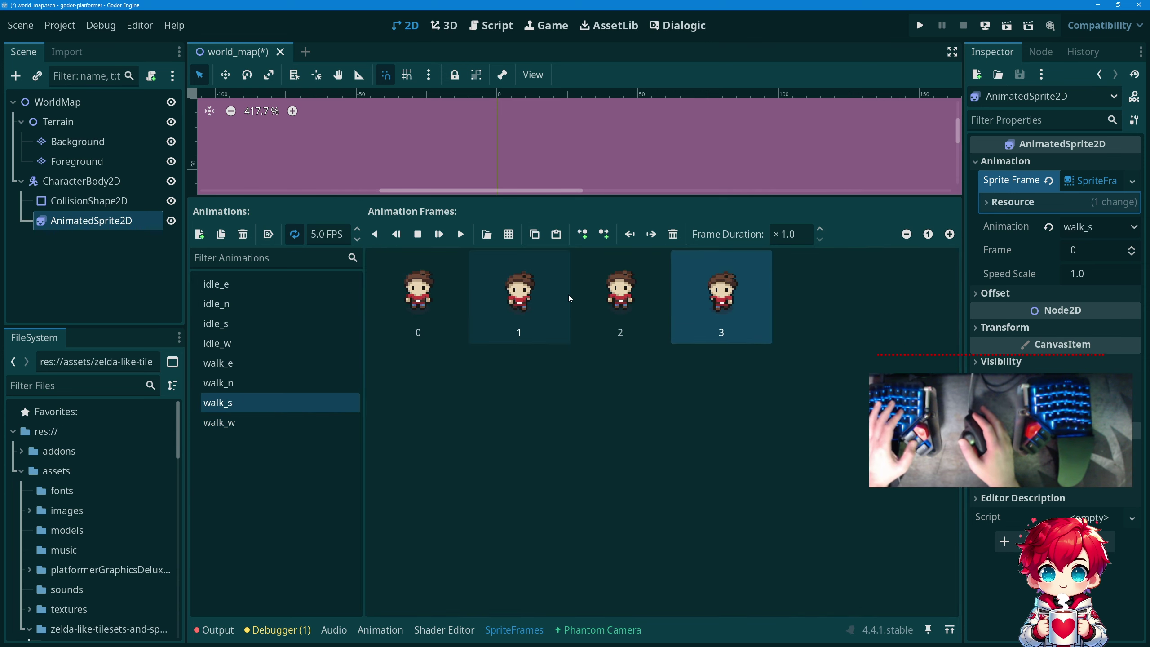
key(ctrl+s)
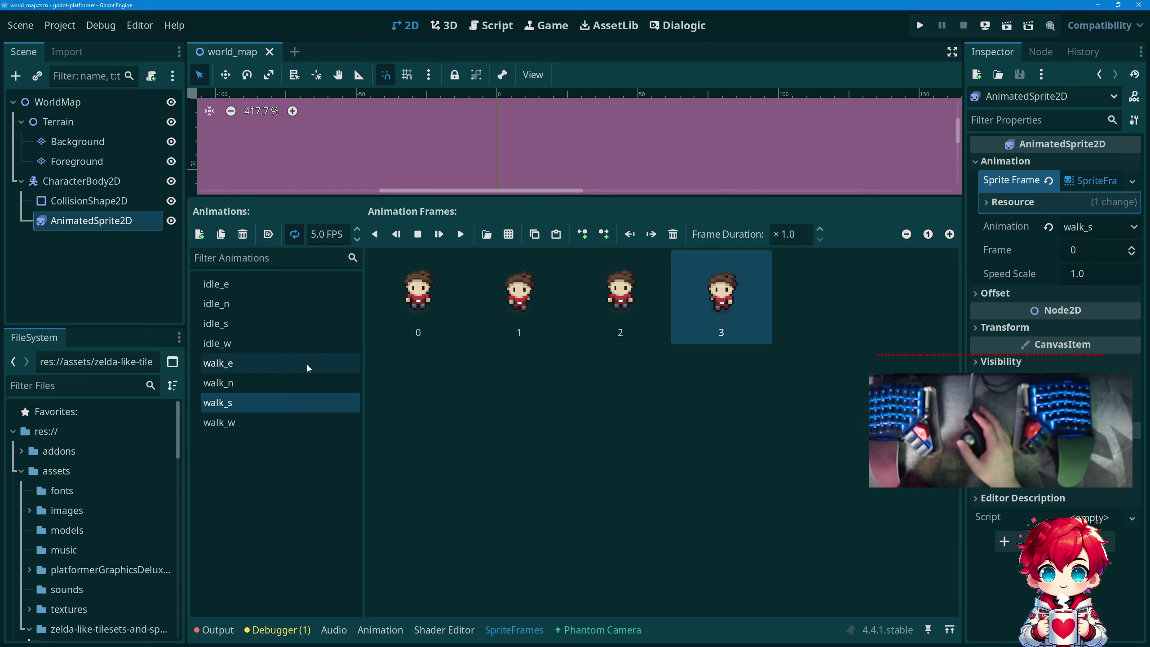
Copy the first frame of the walk_e animation into the idle_e animation.
click(267, 364)
click(438, 293)
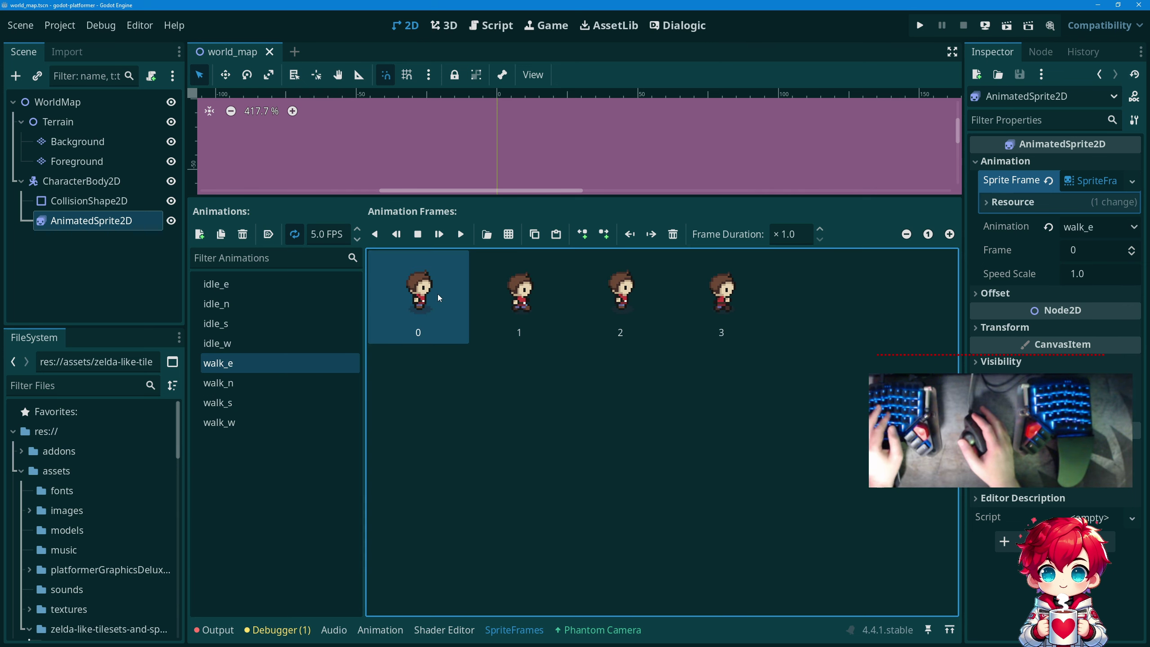
key(ctrl+c)
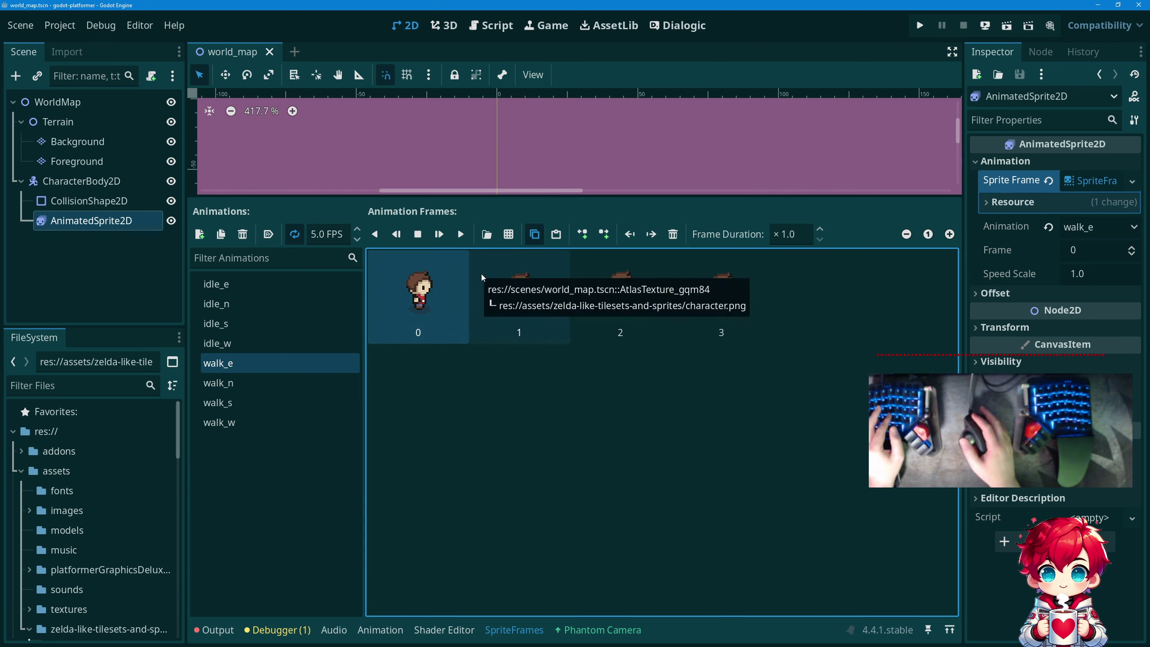
click(273, 281)
click(455, 307)
key(ctrl+v)
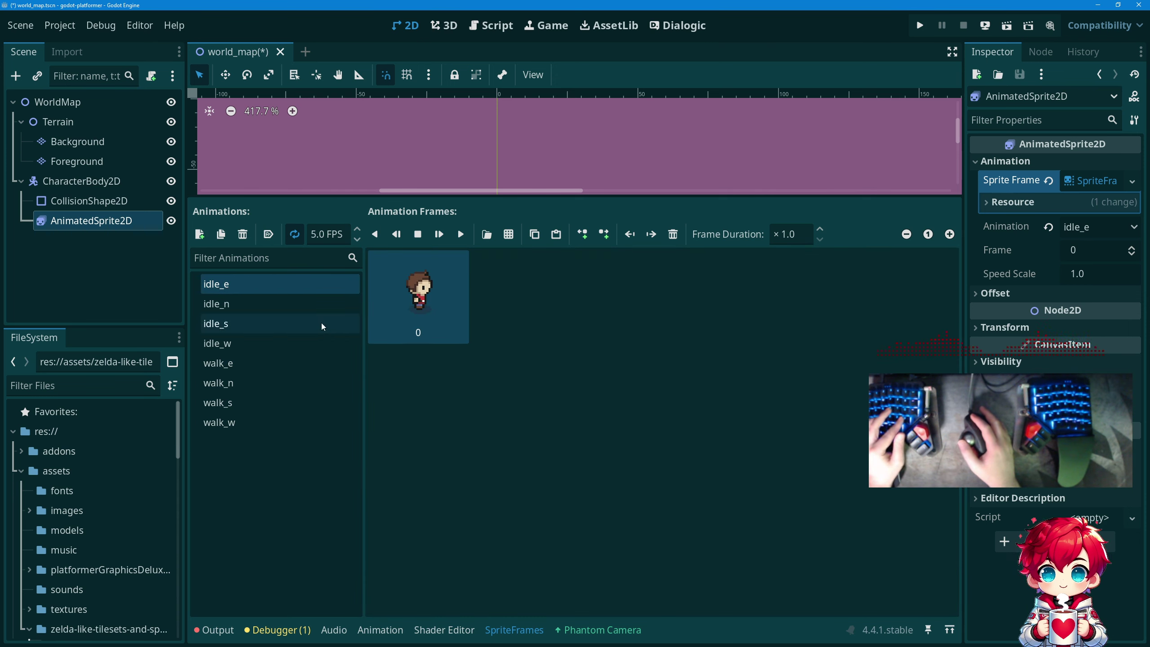
Copy the first frame of the walk_n animation into the idle_n animation.
click(268, 365)
click(445, 310)
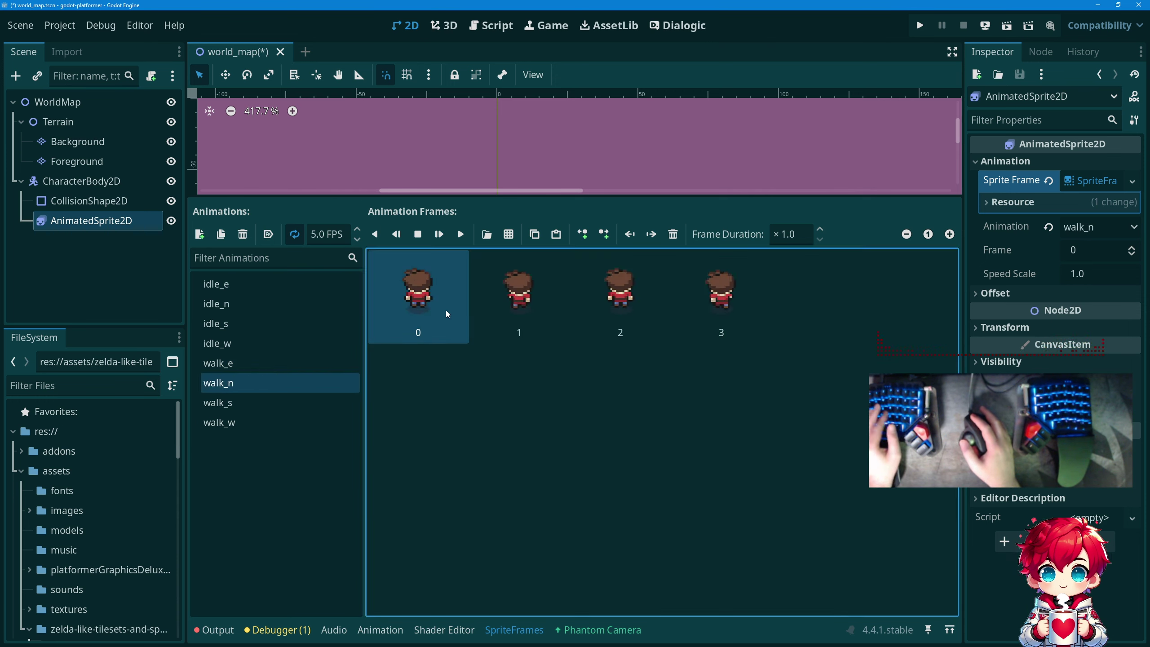
key(ctrl+c)
click(263, 308)
click(441, 323)
key(ctrl+v)
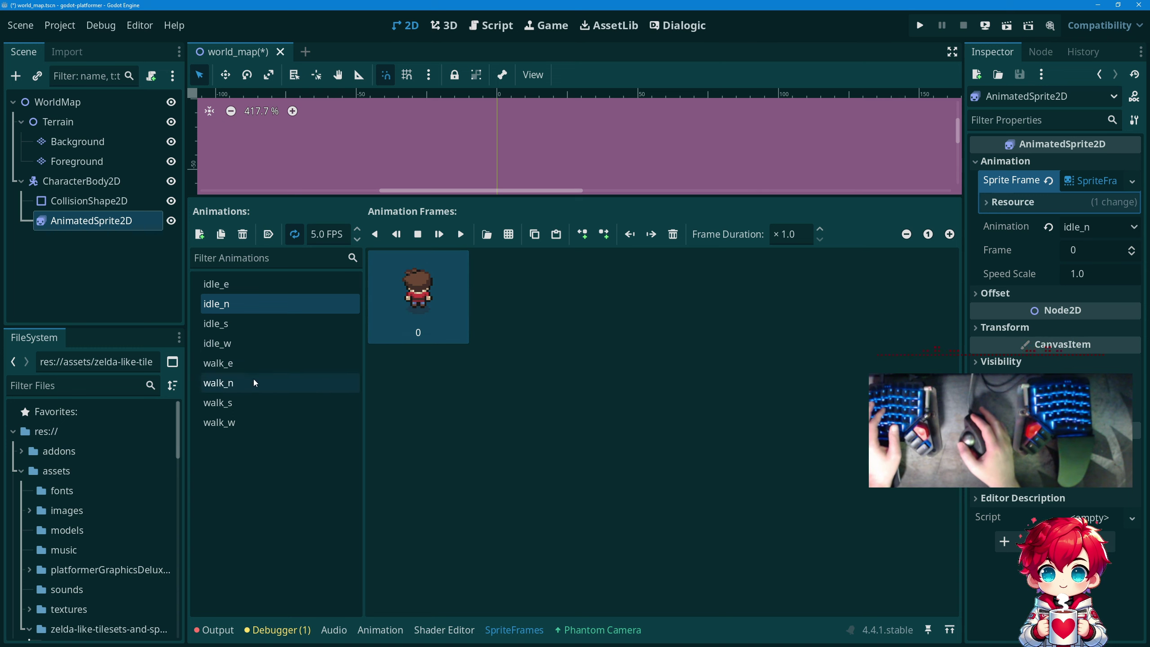
Copy the first frame of the walk_s animation into the idle_s animation.
click(257, 396)
click(431, 298)
key(ctrl+c)
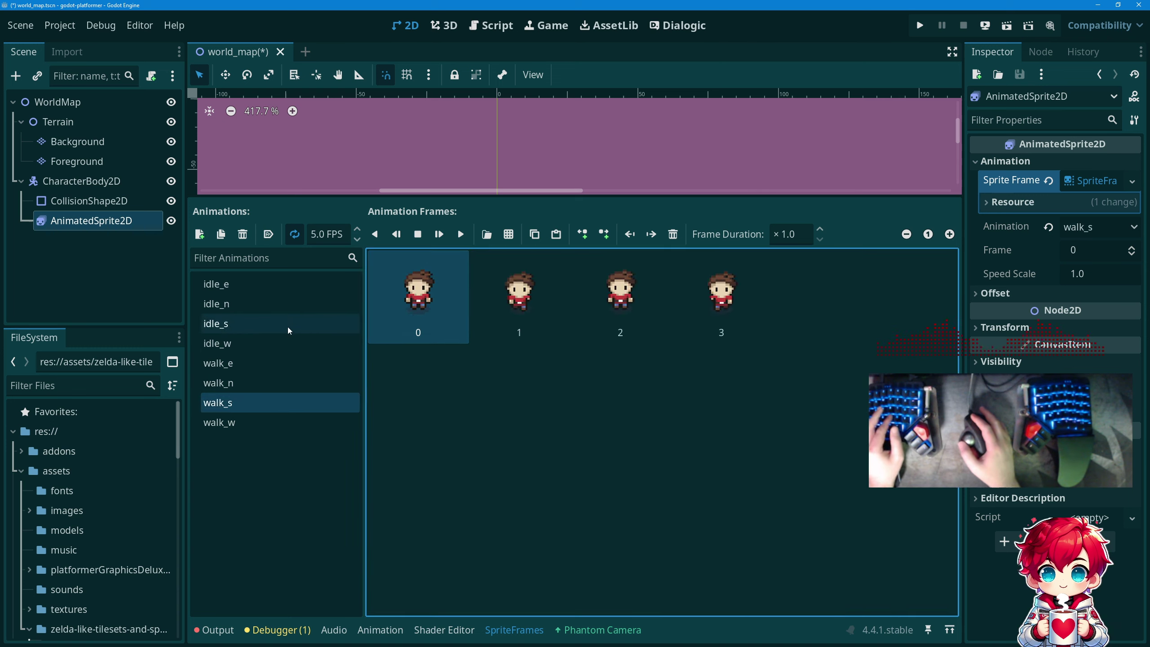
click(251, 325)
key(ctrl+v)
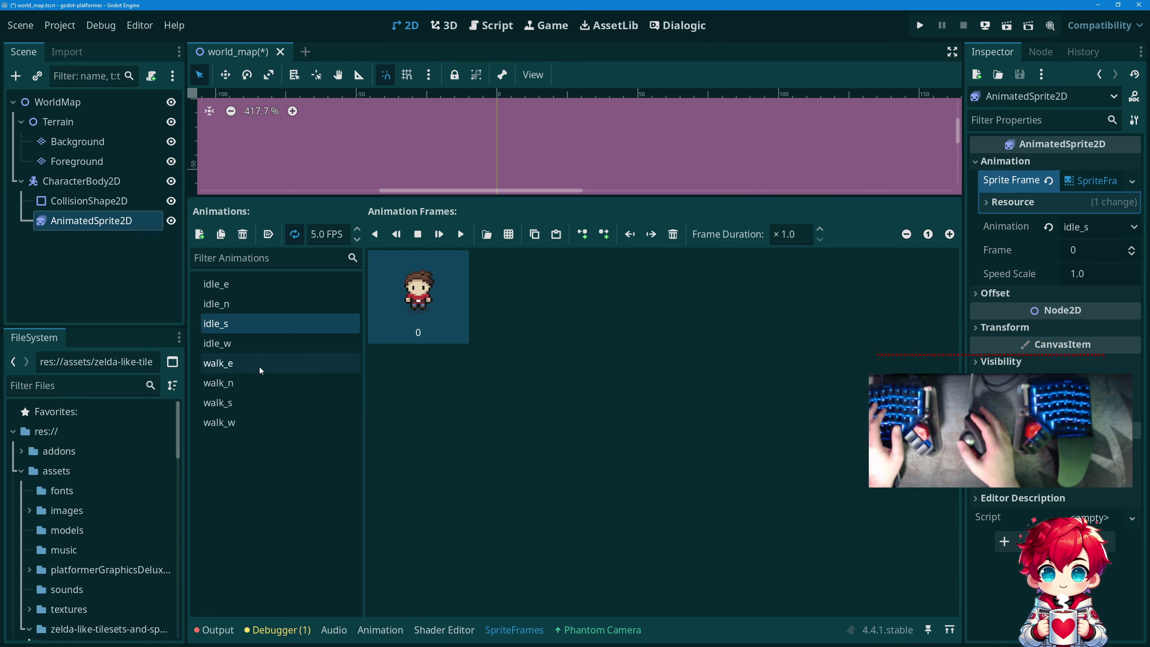
Try to copy the first frame of the walk_w animation into the idle_w animation.
click(268, 423)
click(471, 284)
click(408, 308)
key(ctrl+c)
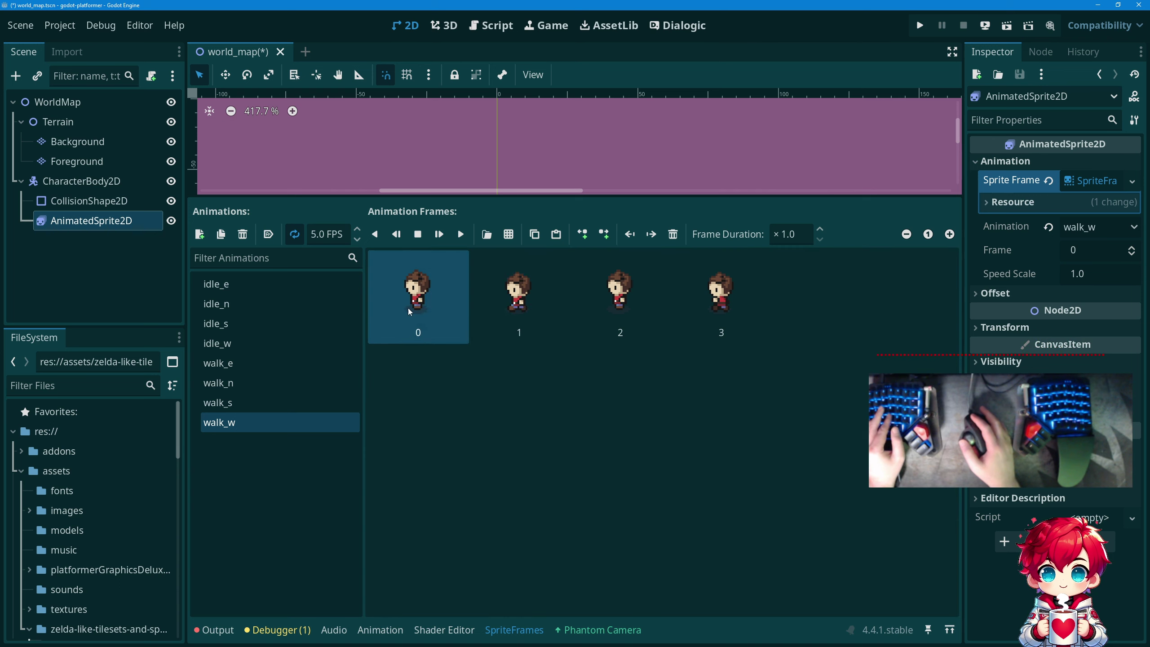
click(238, 345)
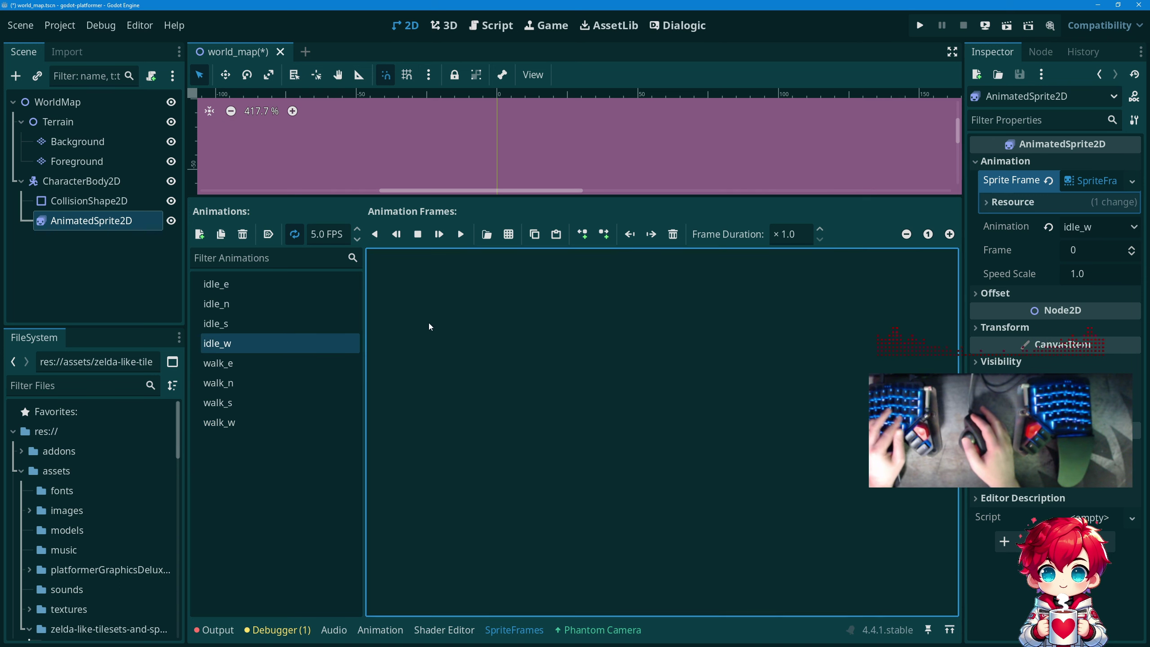
key(ctrl+v)
Replace the south-facing frame in idle_w with the first frame of walk_w and save the scene.
click(251, 423)
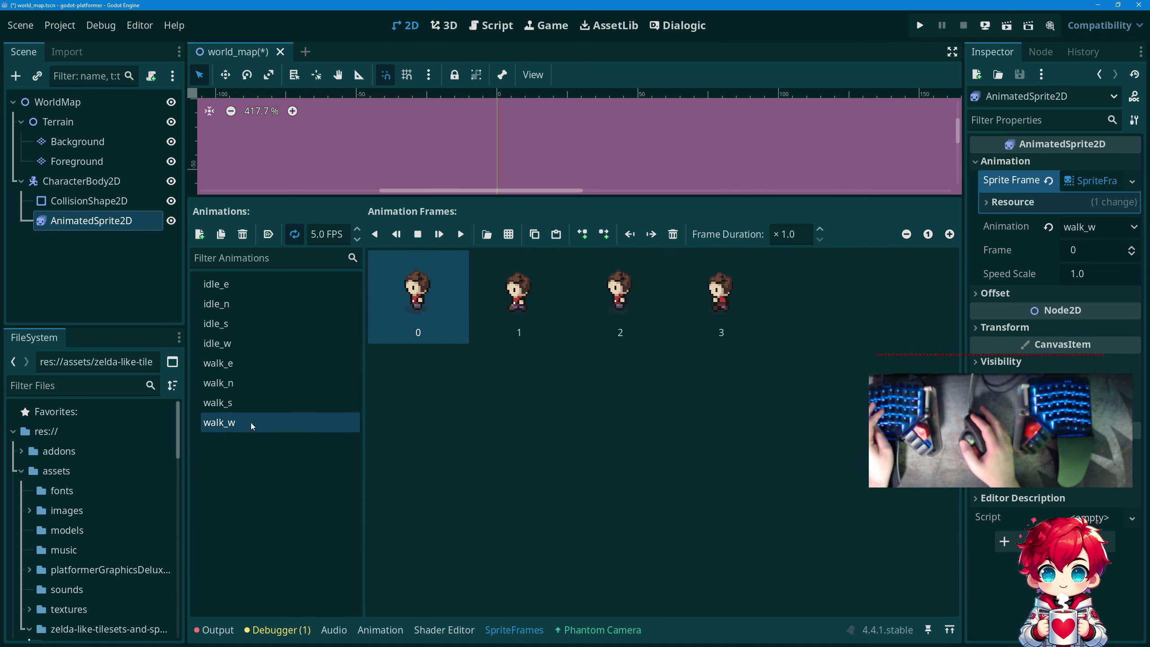
click(418, 292)
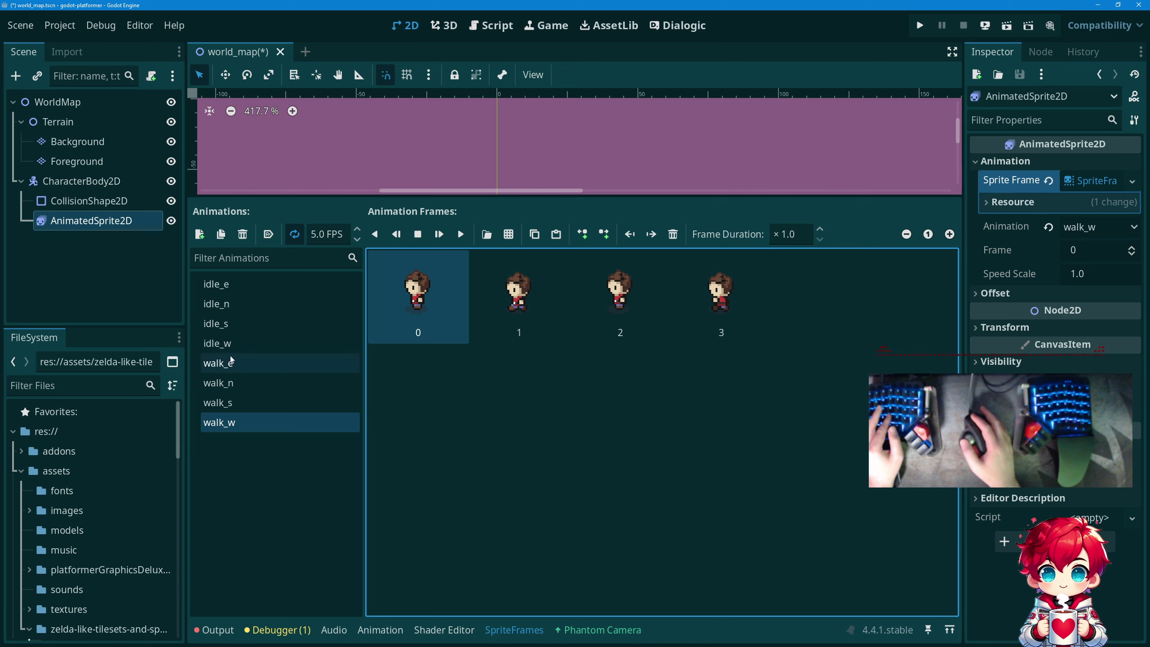
click(280, 343)
click(423, 305)
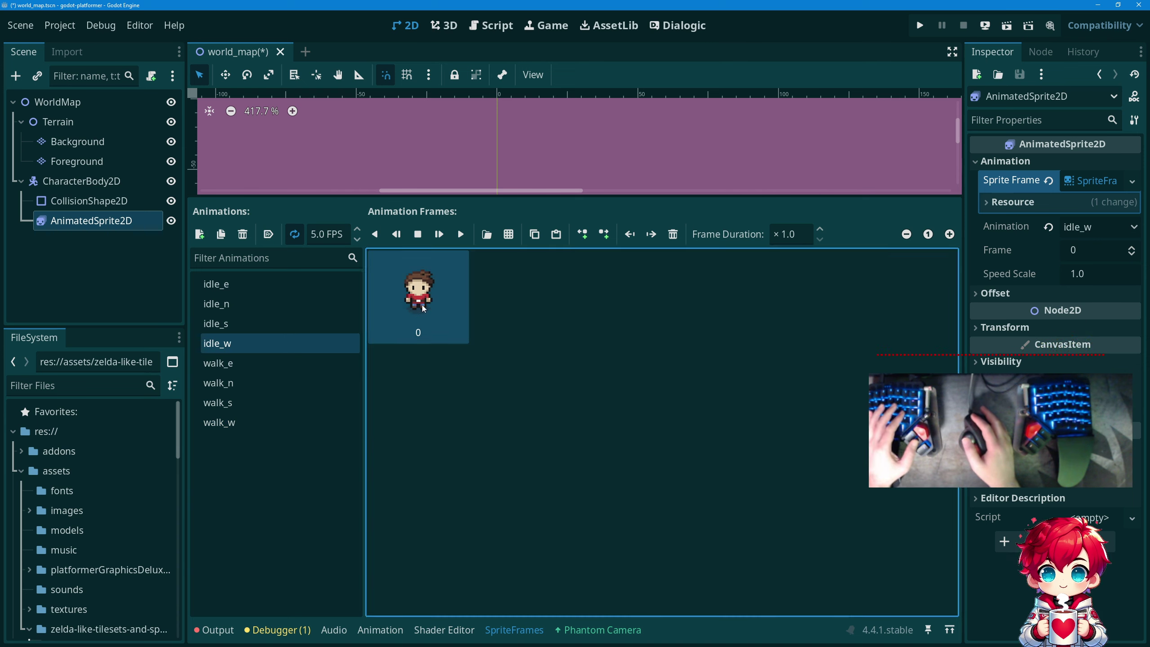
key(Delete)
click(438, 297)
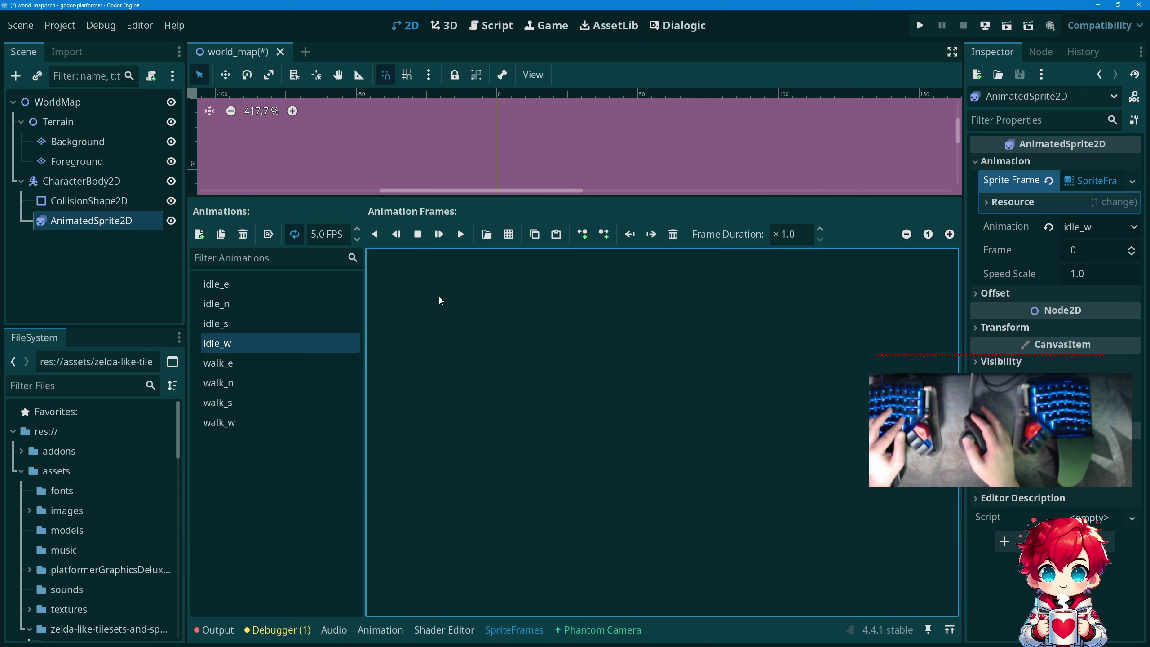
key(ctrl+z)
key(ctrl+s)
Review the frames of the four idle animations and of walk_e and walk_n for the correct facing direction.
click(310, 285)
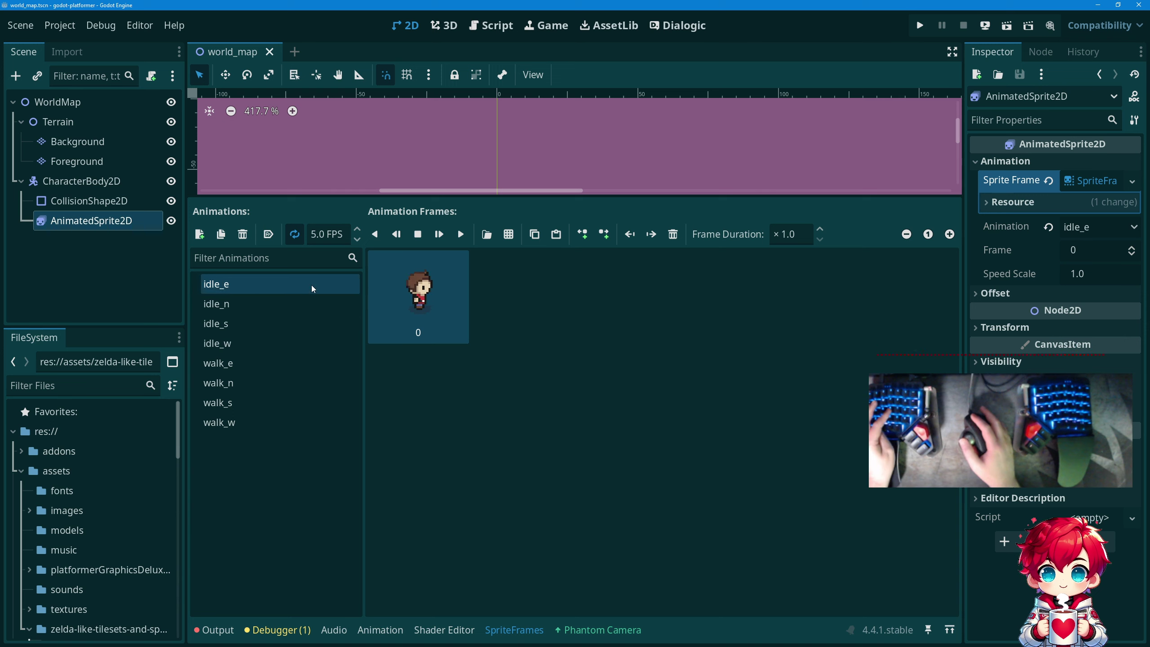
click(315, 302)
click(316, 323)
click(317, 324)
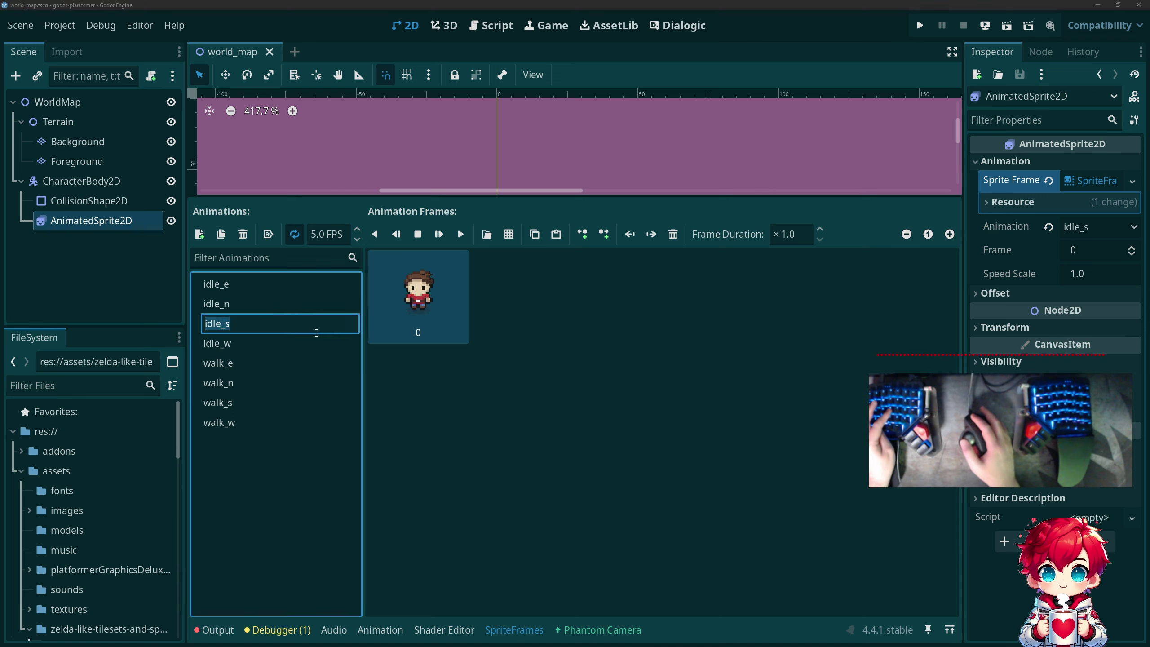
click(310, 341)
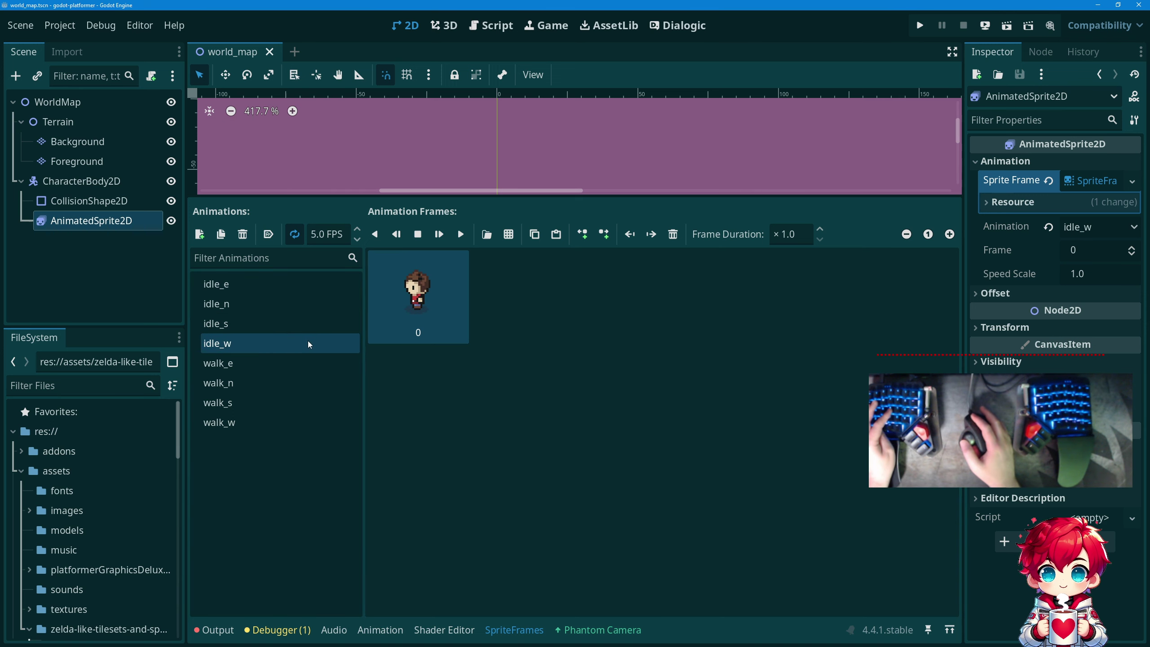
click(295, 364)
click(294, 379)
click(289, 300)
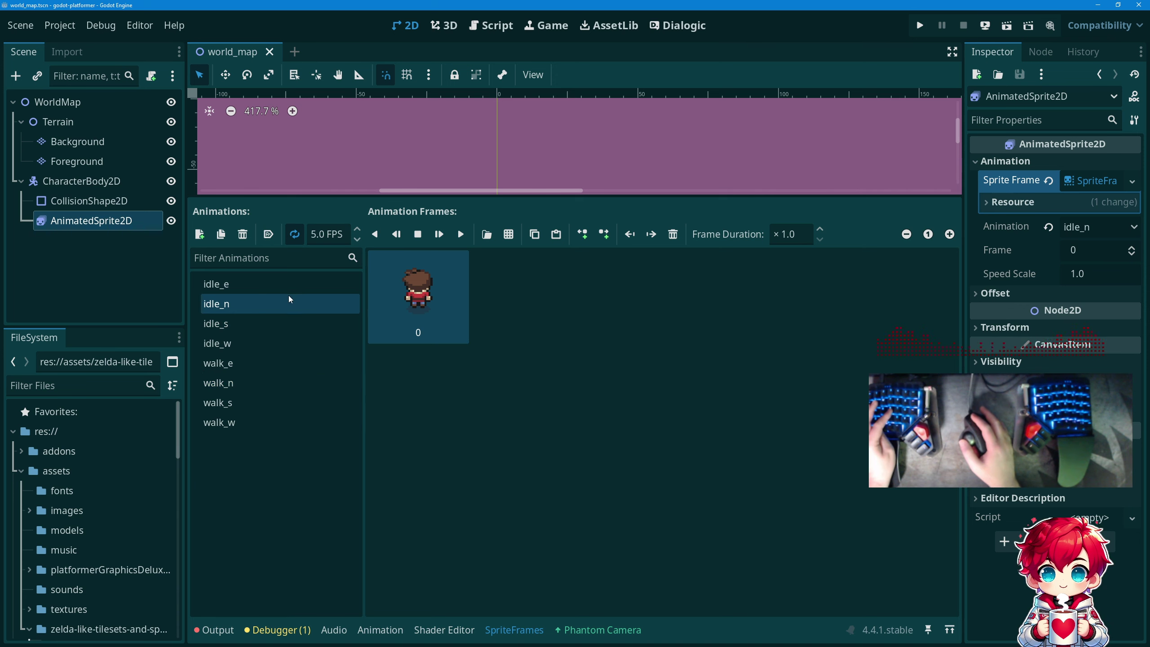
click(303, 286)
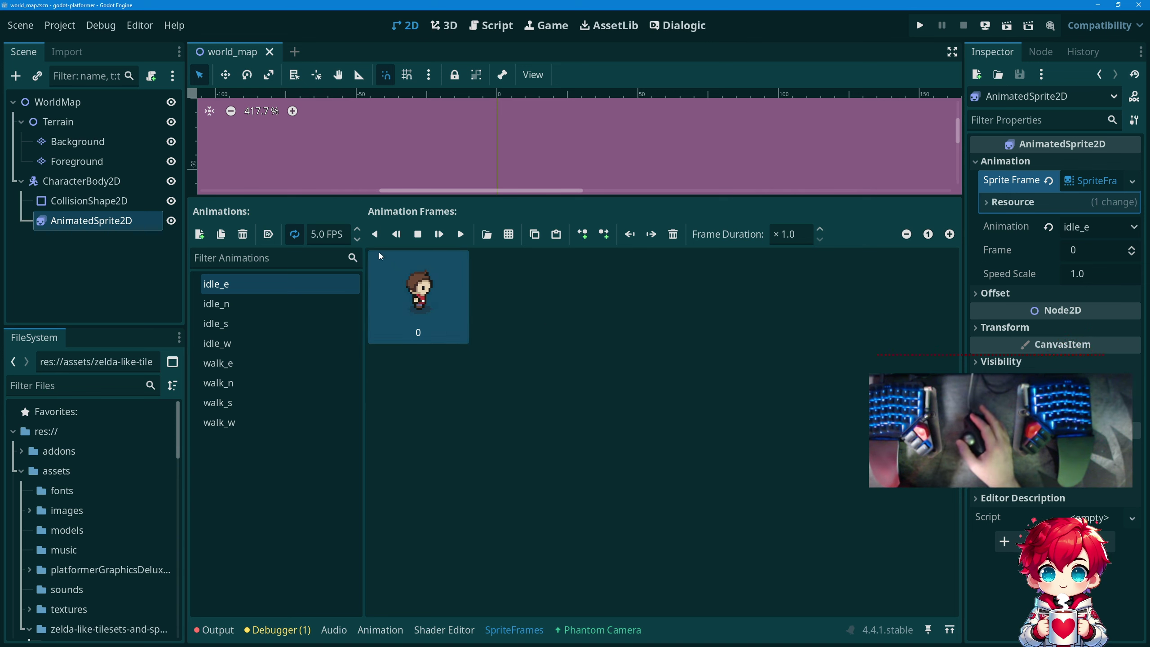
Enlarge the 2D viewport above the sprite frames and set the AnimatedSprite2D's current animation to idle_s.
drag(338, 195, 367, 415)
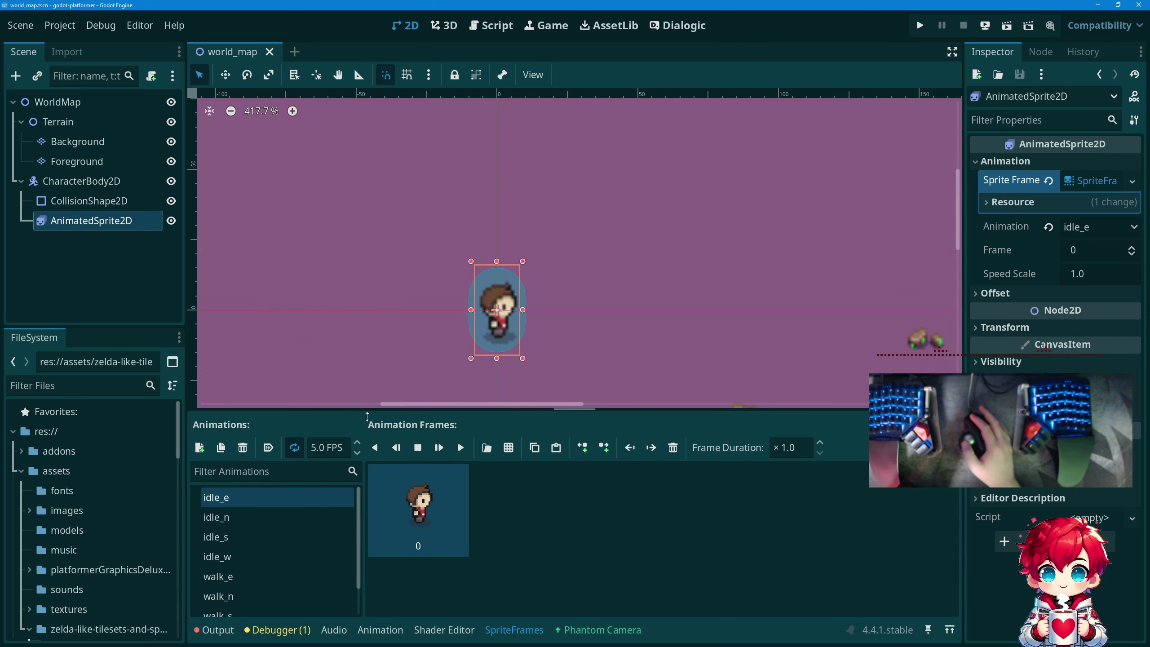
click(1129, 228)
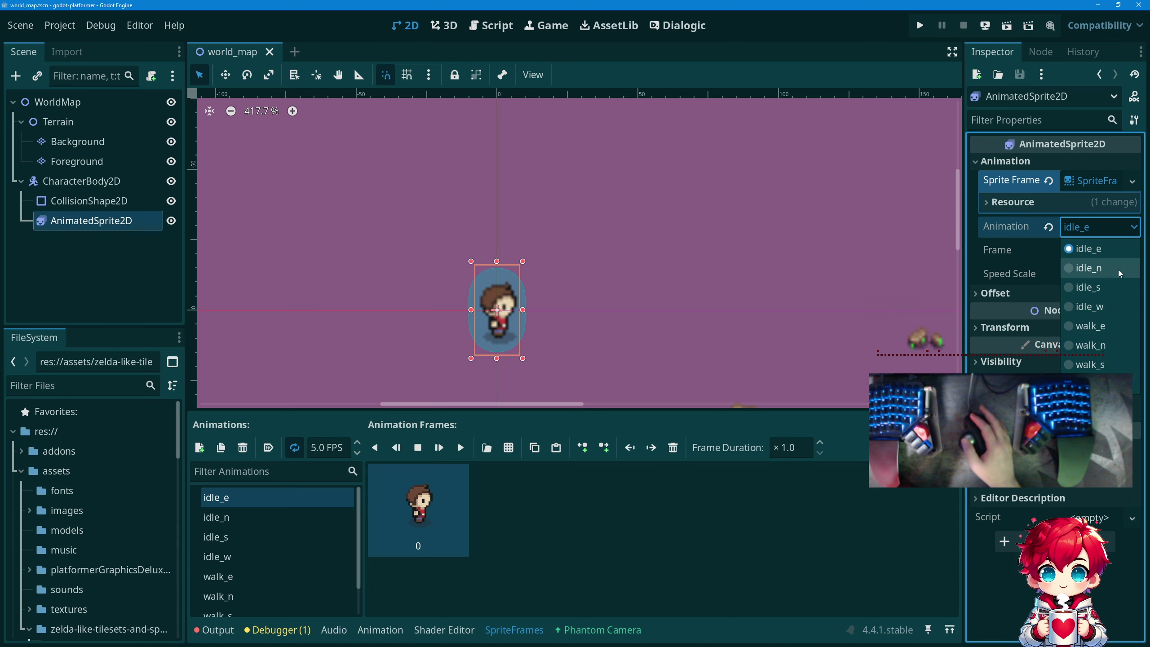
click(1117, 268)
click(1134, 226)
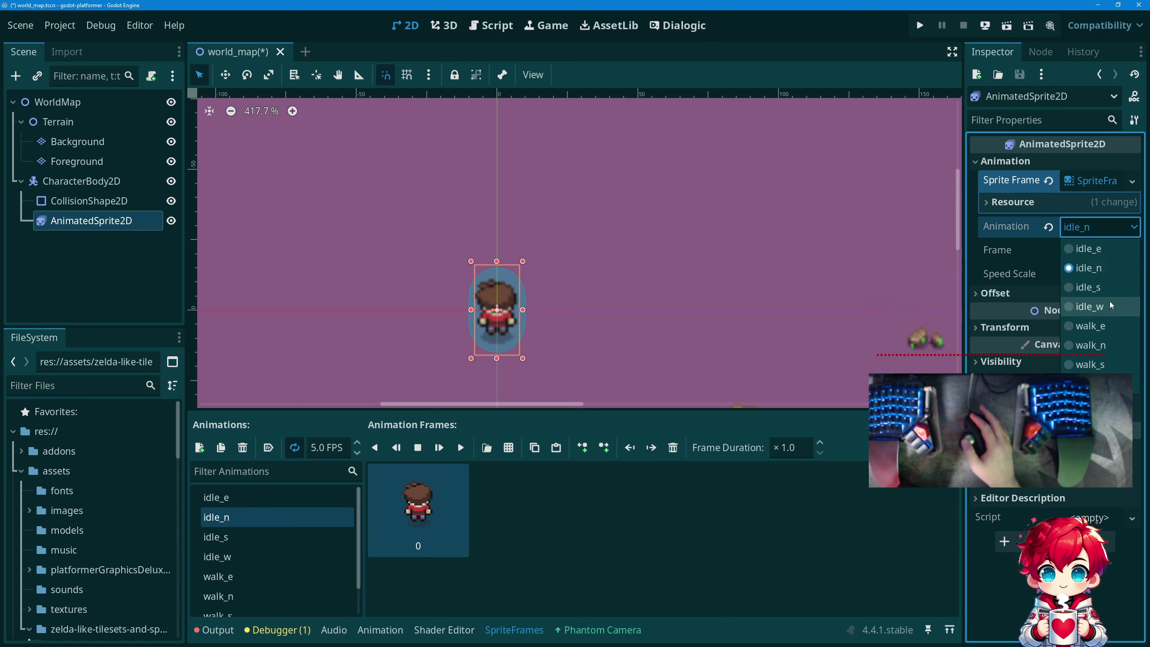
click(1108, 287)
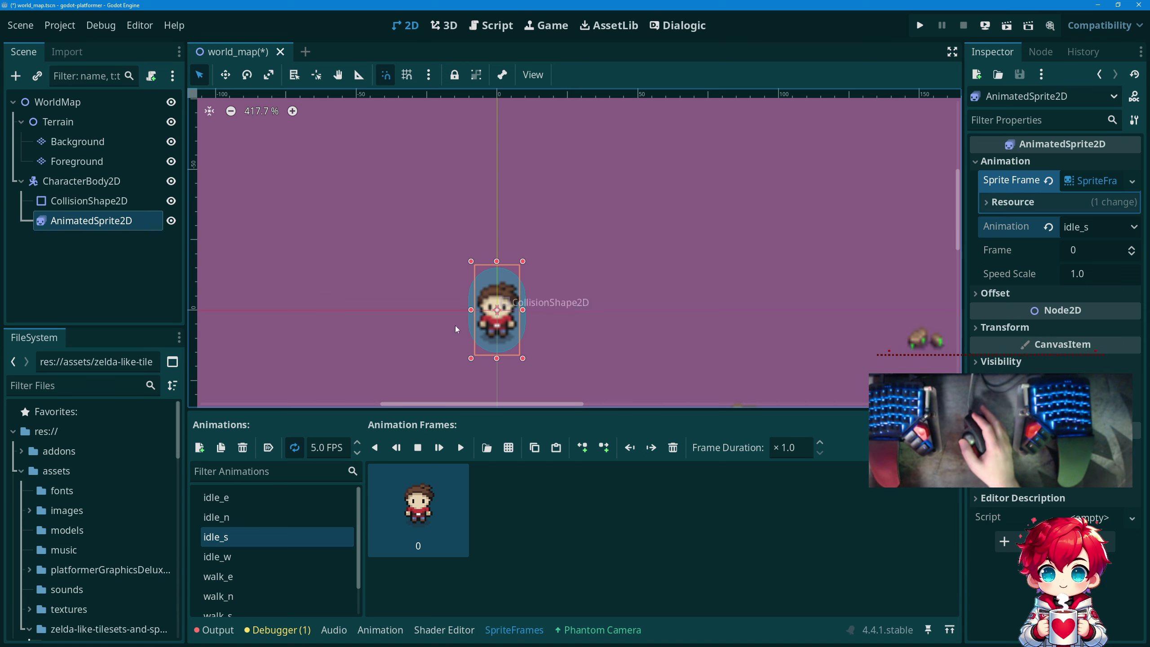
Shorten the CollisionShape2D capsule in the viewport to fit the height of the character sprite.
click(93, 201)
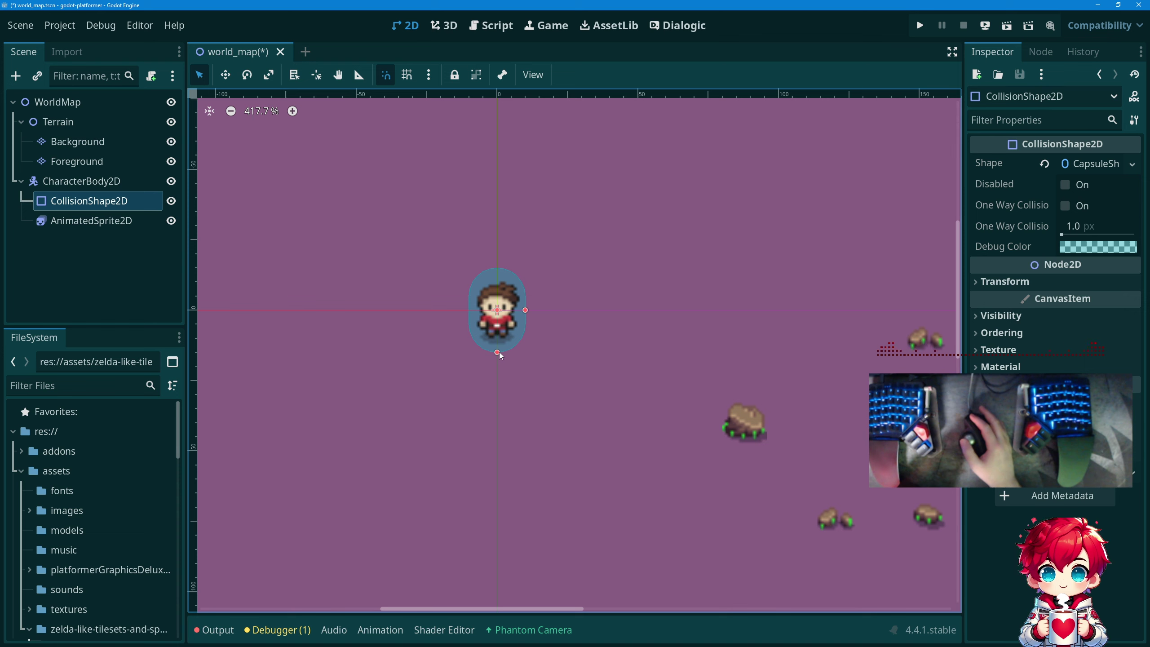
drag(498, 349, 498, 339)
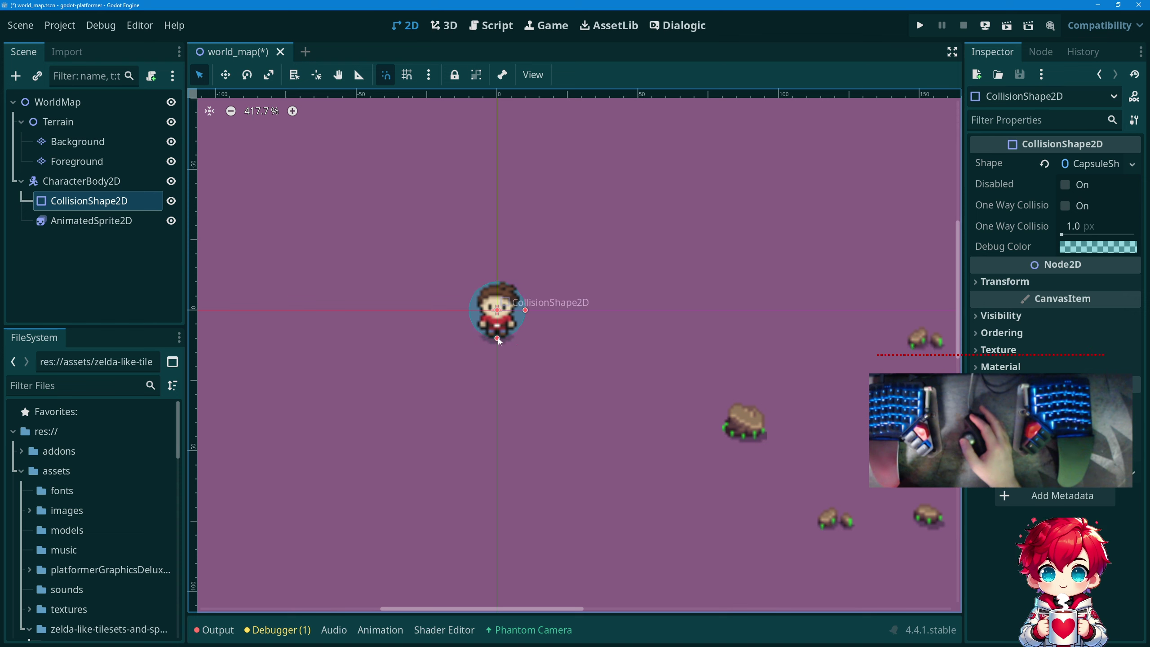
click(381, 294)
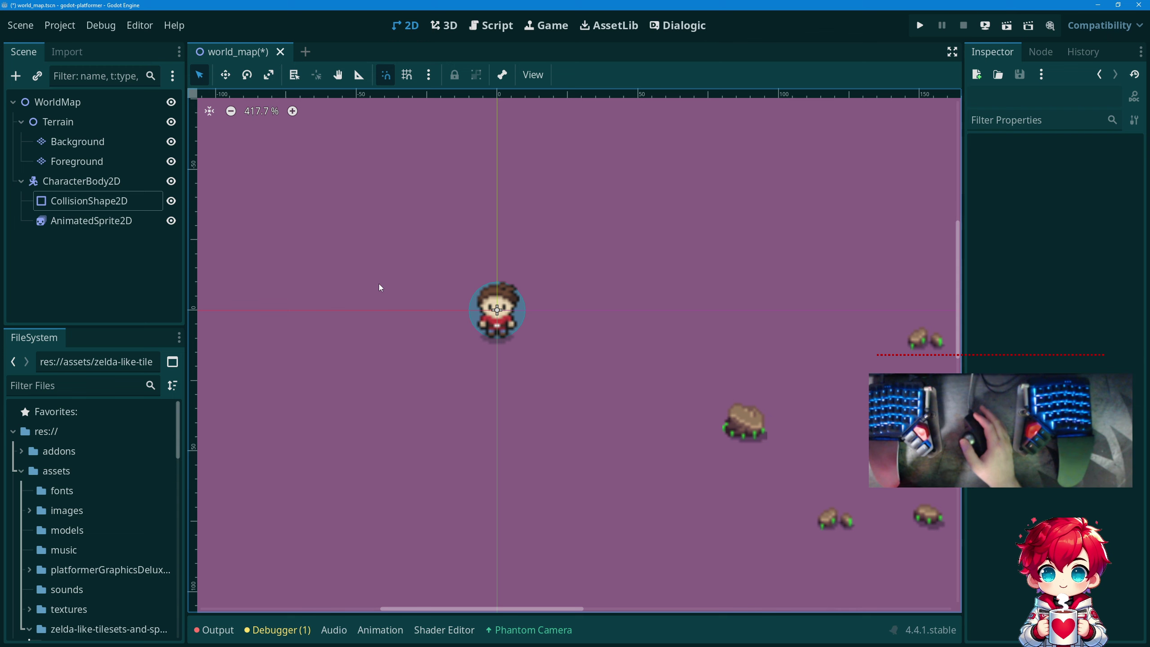
Start attaching a script to CharacterBody2D and create a WorldPlayer folder in res://Entities as its location.
click(89, 186)
right_click(80, 180)
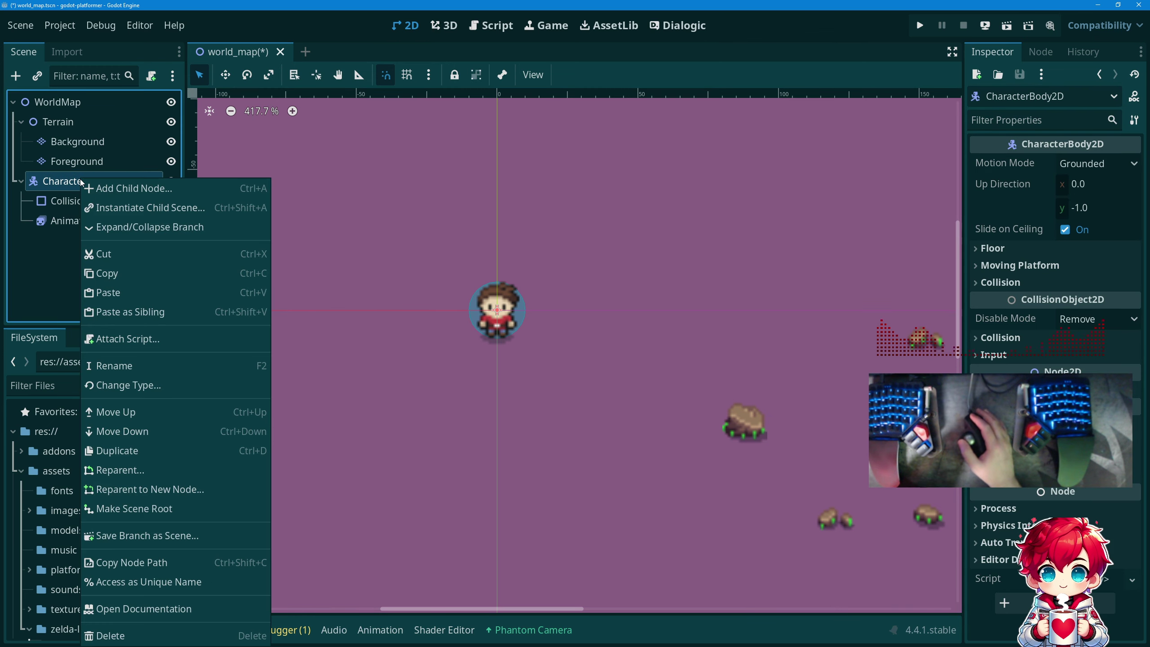
click(167, 337)
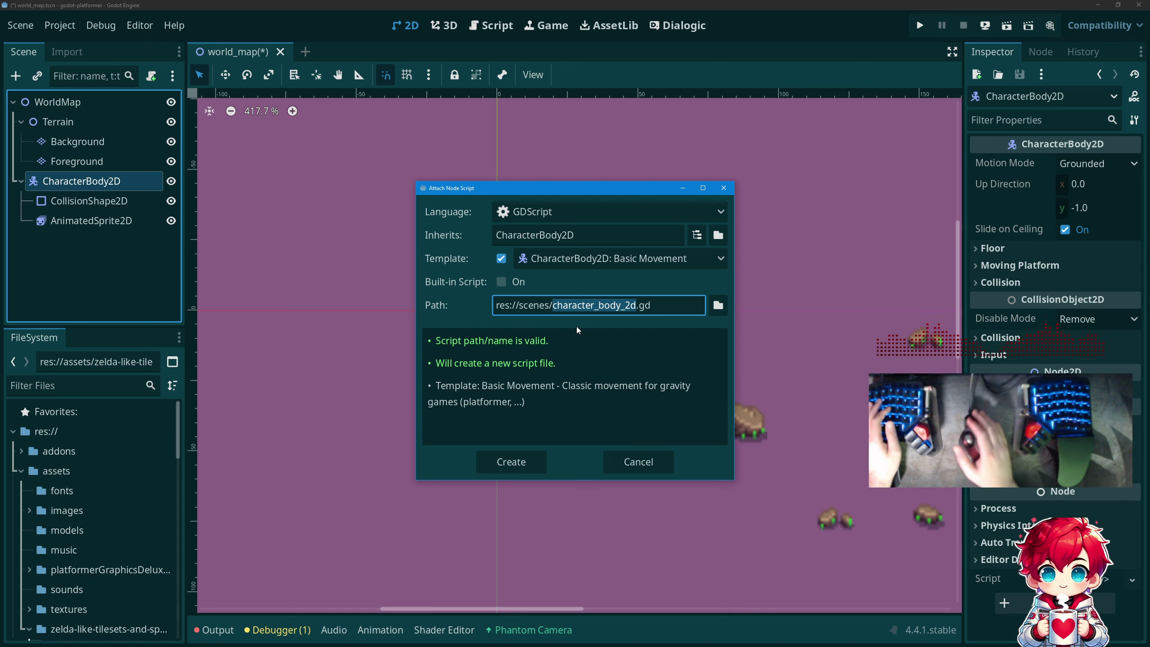
click(717, 304)
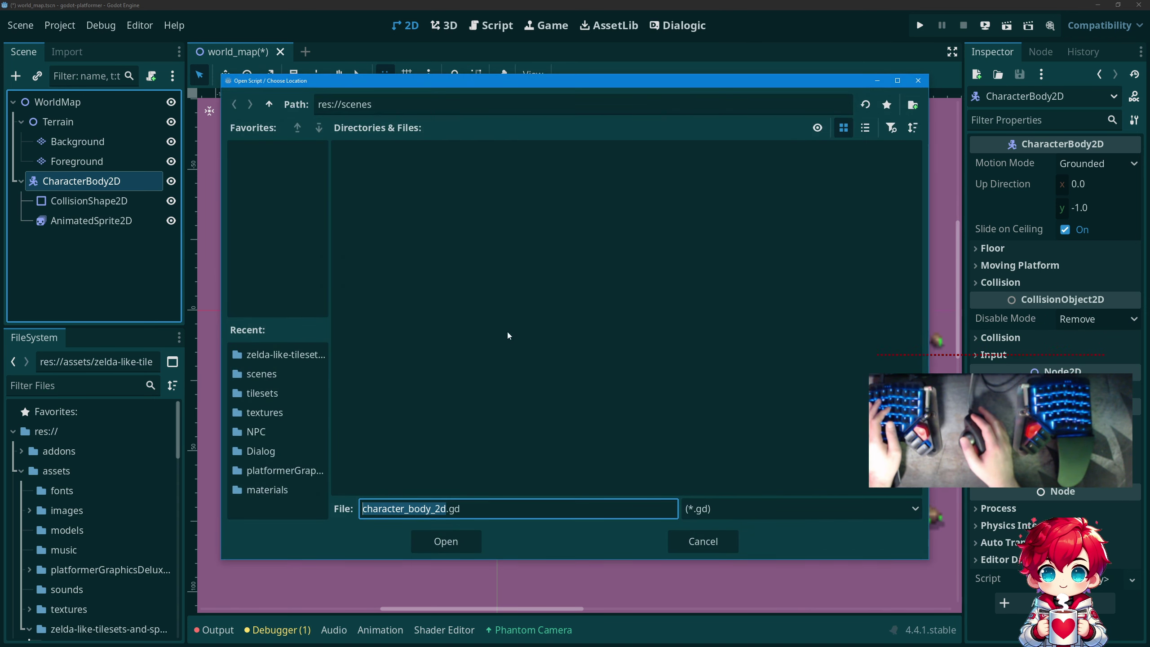
click(273, 104)
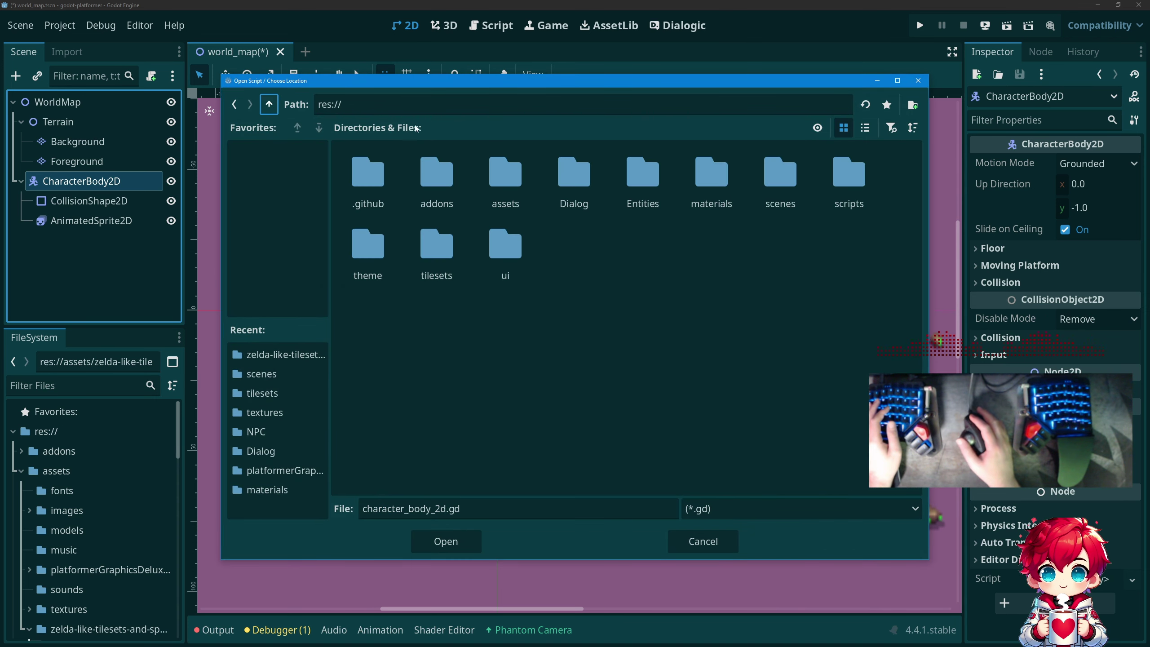
click(622, 194)
double_click(622, 195)
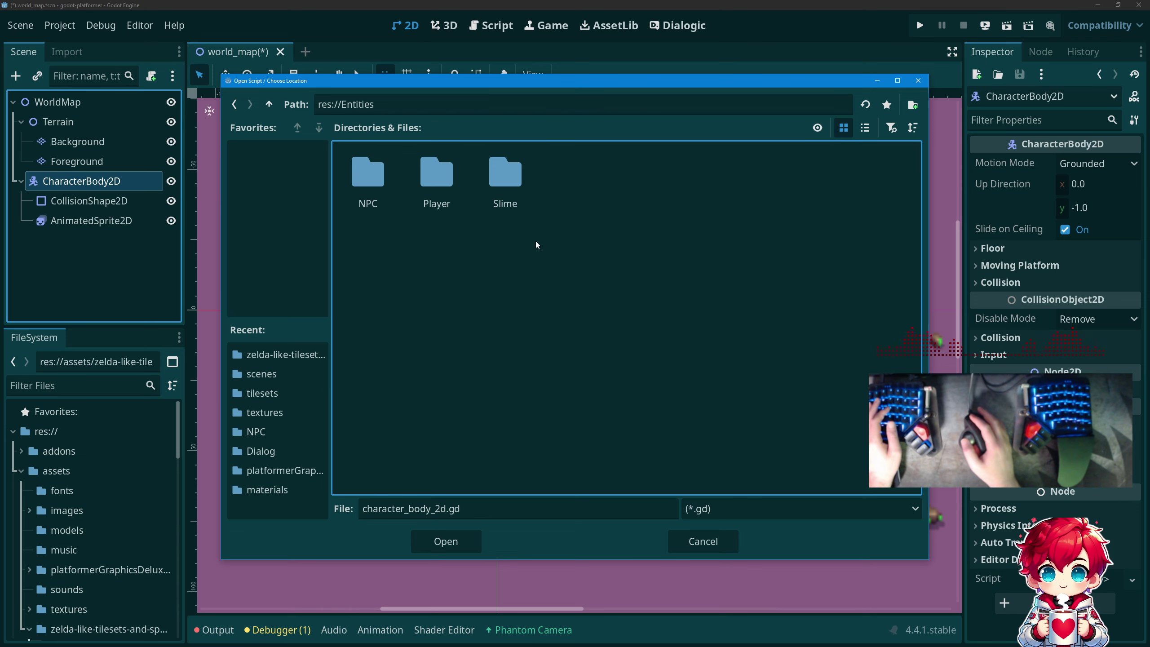
right_click(521, 259)
click(541, 270)
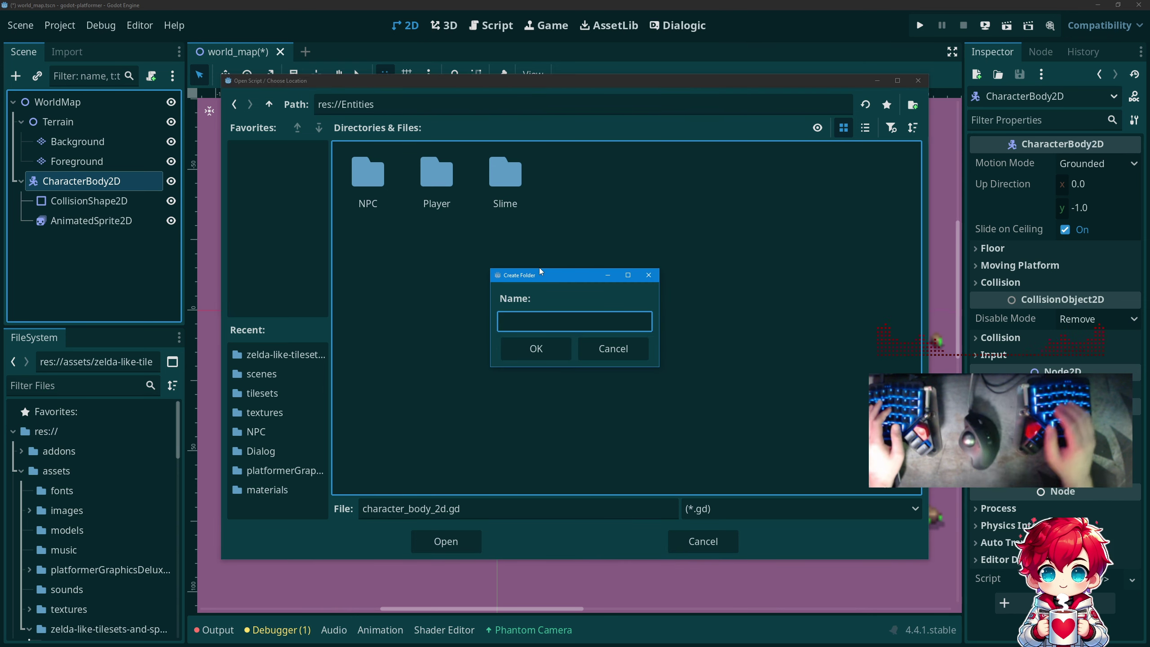
text(WorldPlayer)
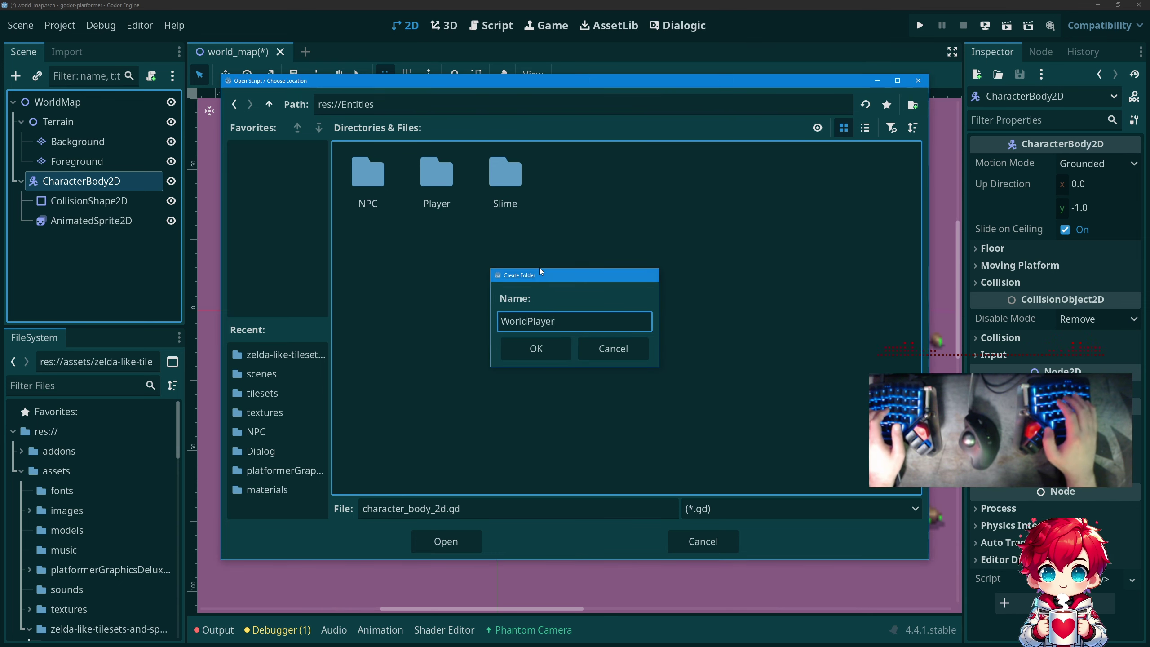
key(Return)
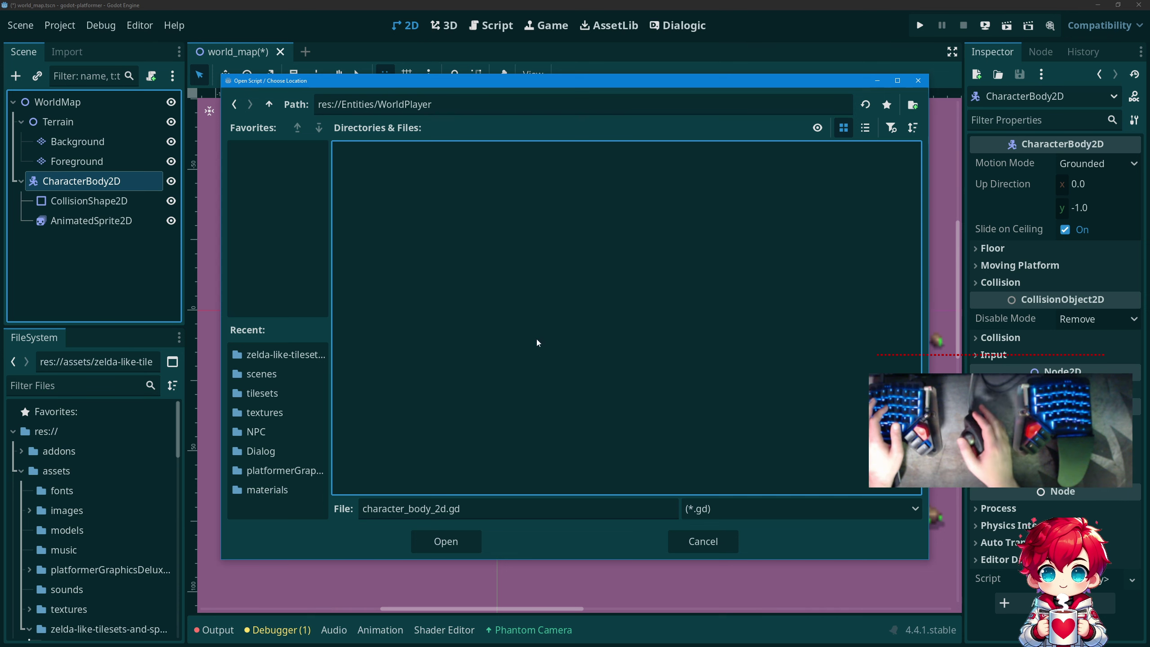
Name the new script world_player.gd in res://Entities/WorldPlayer and create it from the CharacterBody2D: Basic Movement template.
drag(445, 514, 421, 508)
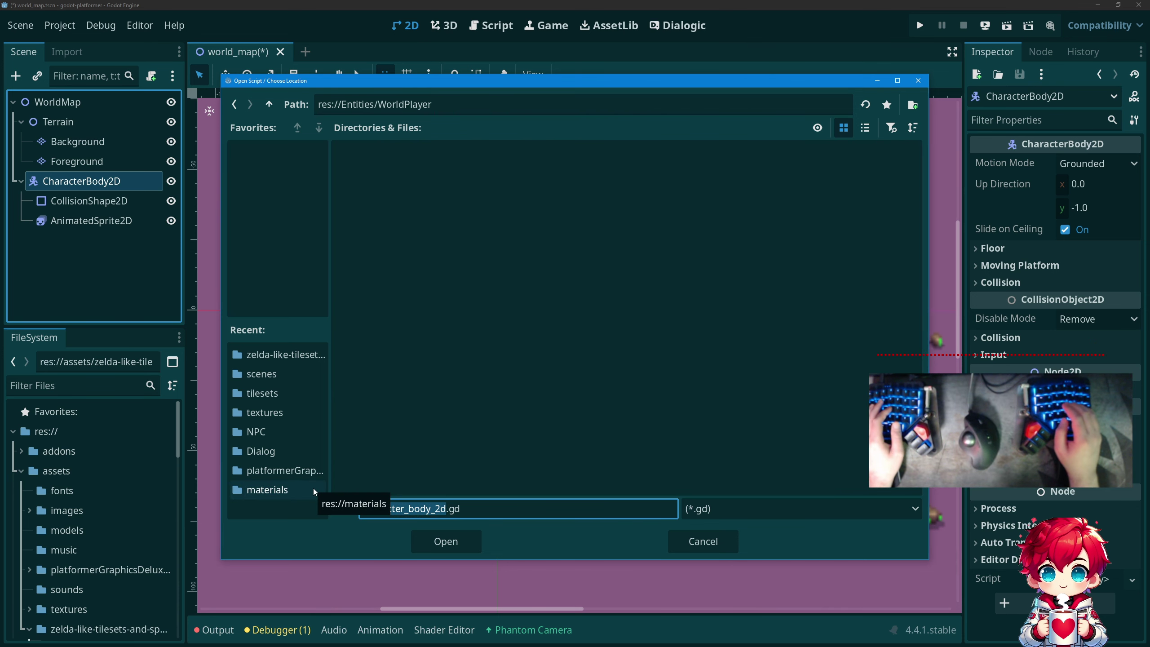
key(BackSpace)
text(wor)
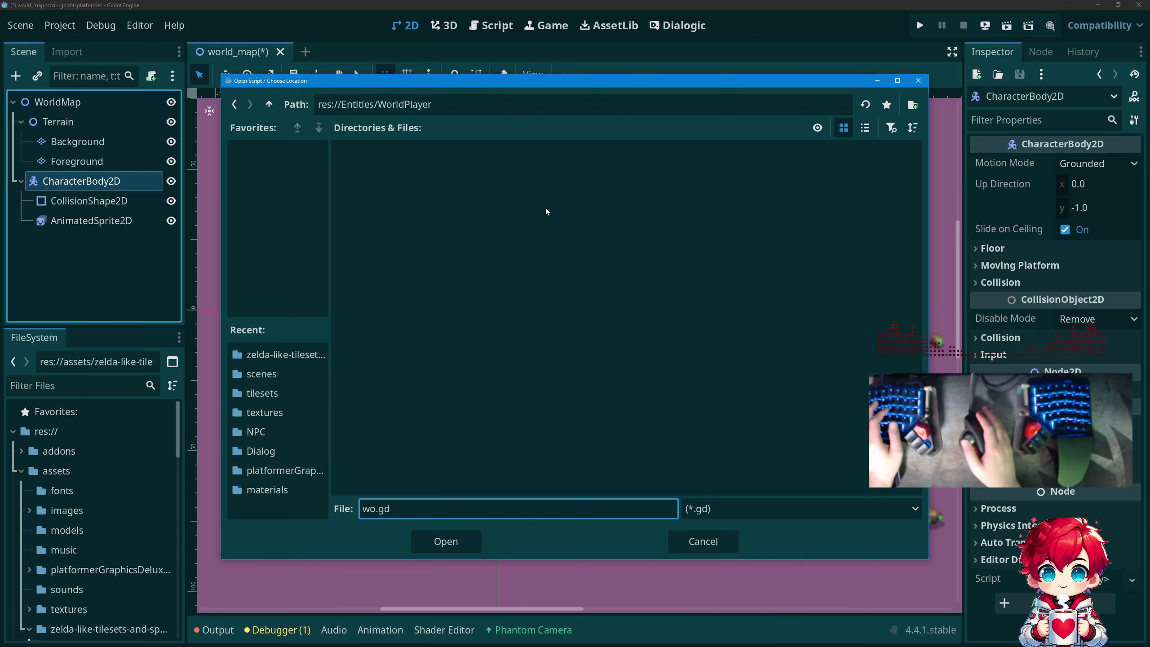
text(ld_player)
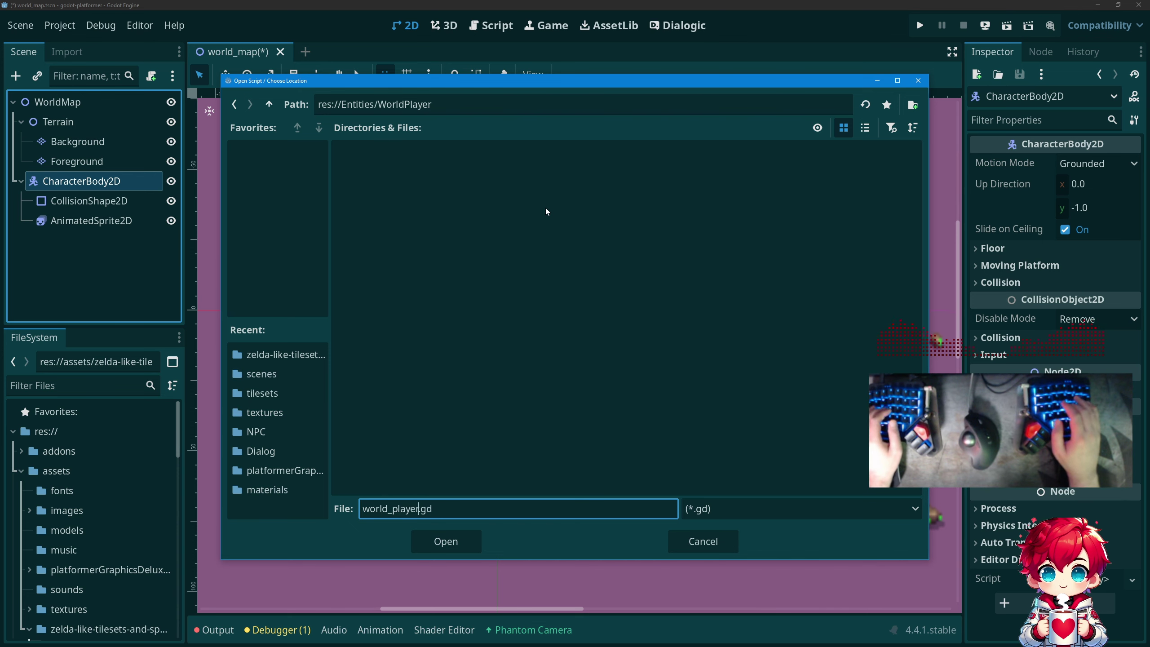
key(Return)
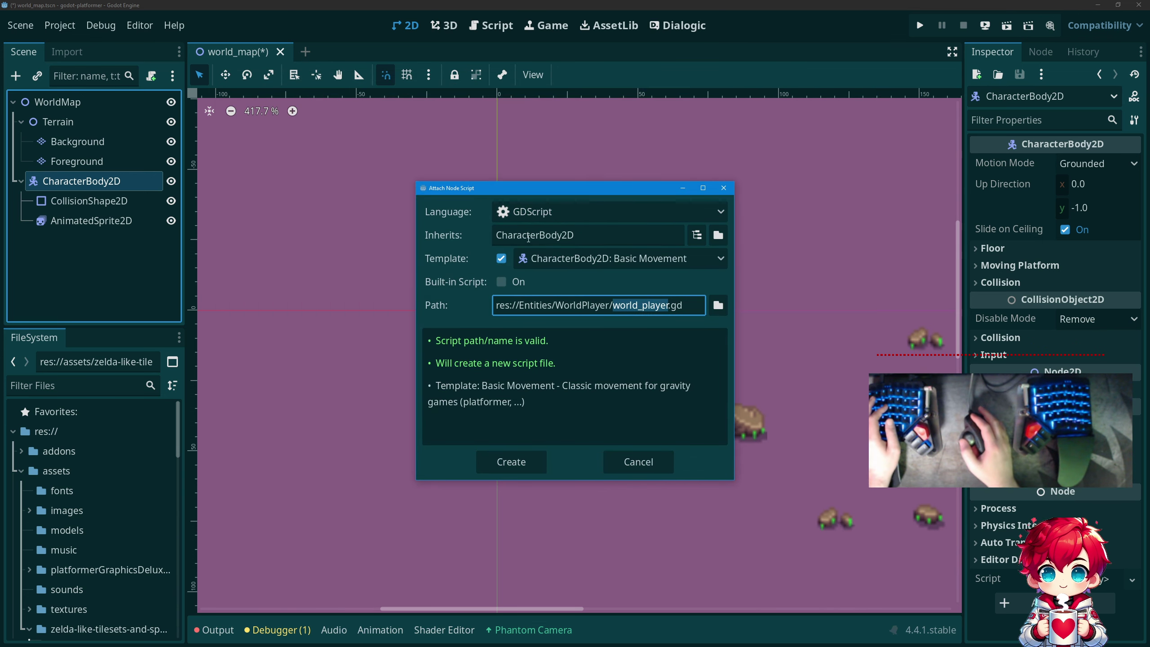
click(512, 461)
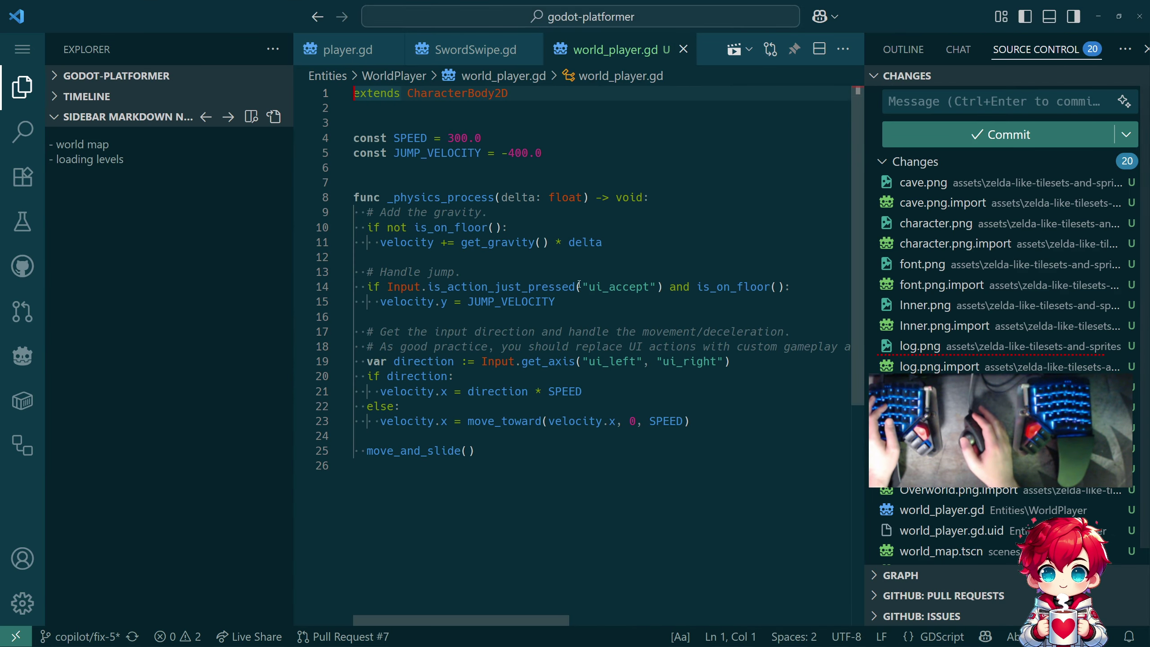
Delete the jump handling block, including its comment and the ui_accept check, from _physics_process.
click(586, 303)
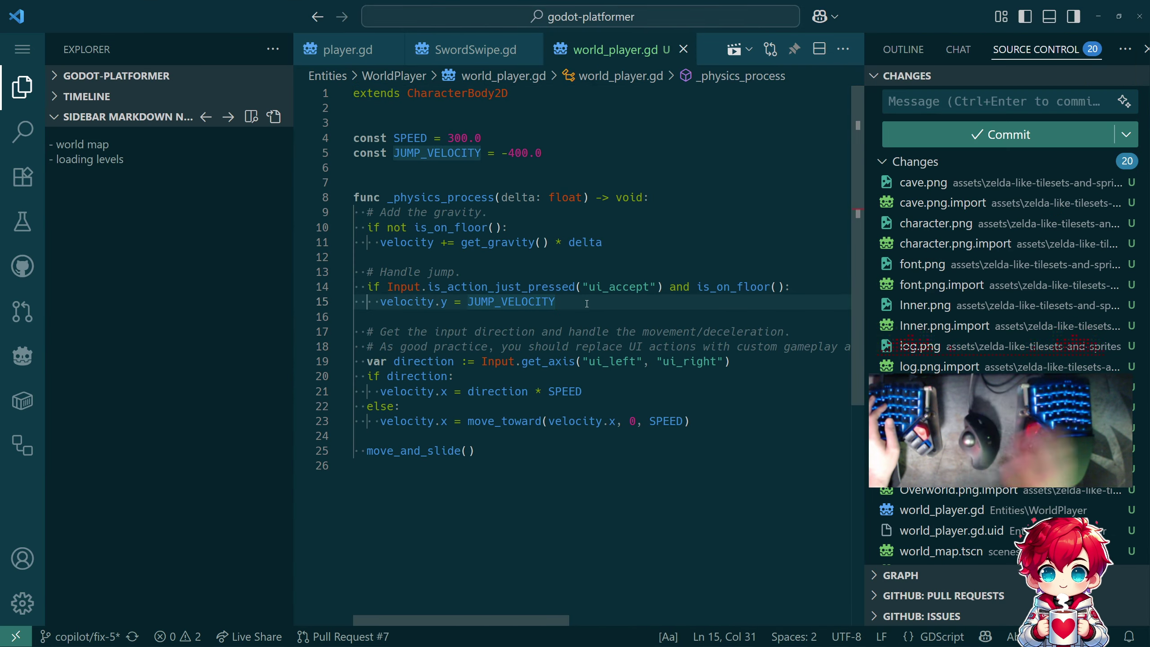
key(Home)
key(Home)
key(Up)
key(Up)
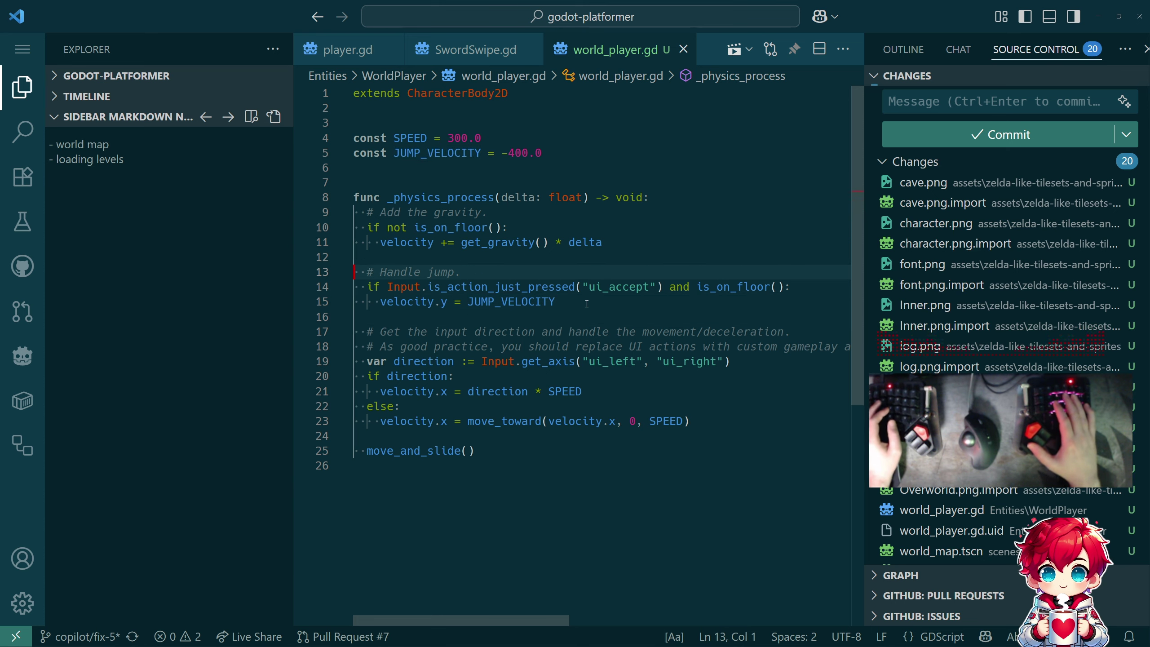
key(shift+Down)
key(shift+Down)
key(shift+Down)
key(BackSpace)
key(BackSpace)
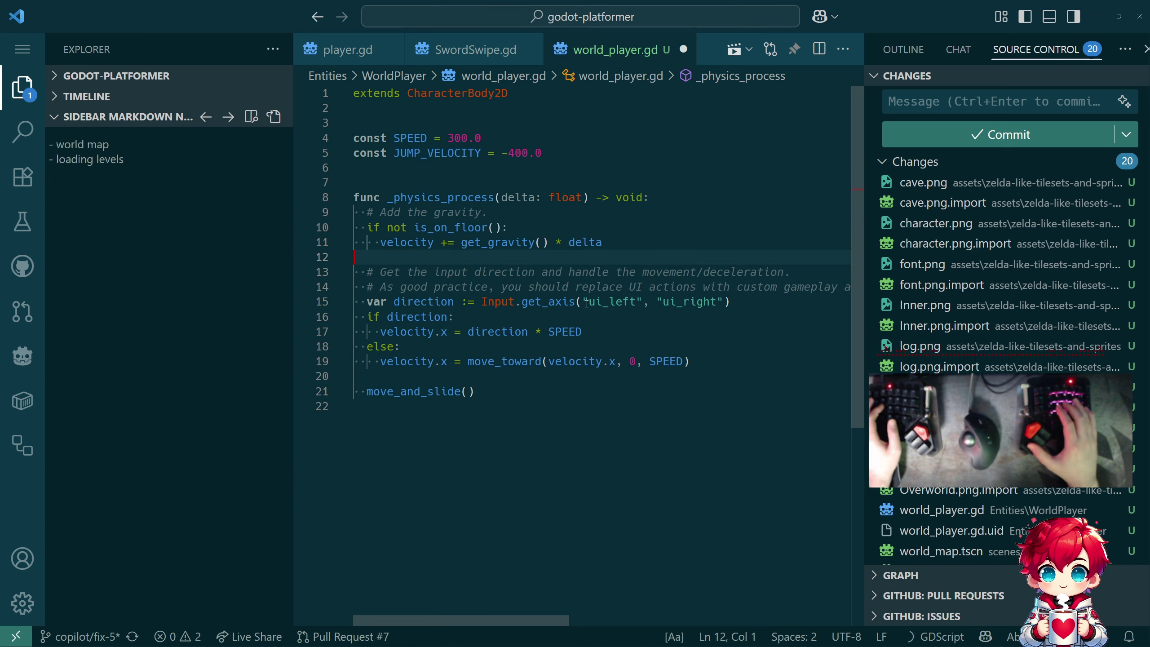
Go to the end of the var direction line and hide the Explorer side bar to widen the code editor.
key(Down)
key(Down)
key(Down)
key(End)
scroll(586, 303, right, 1)
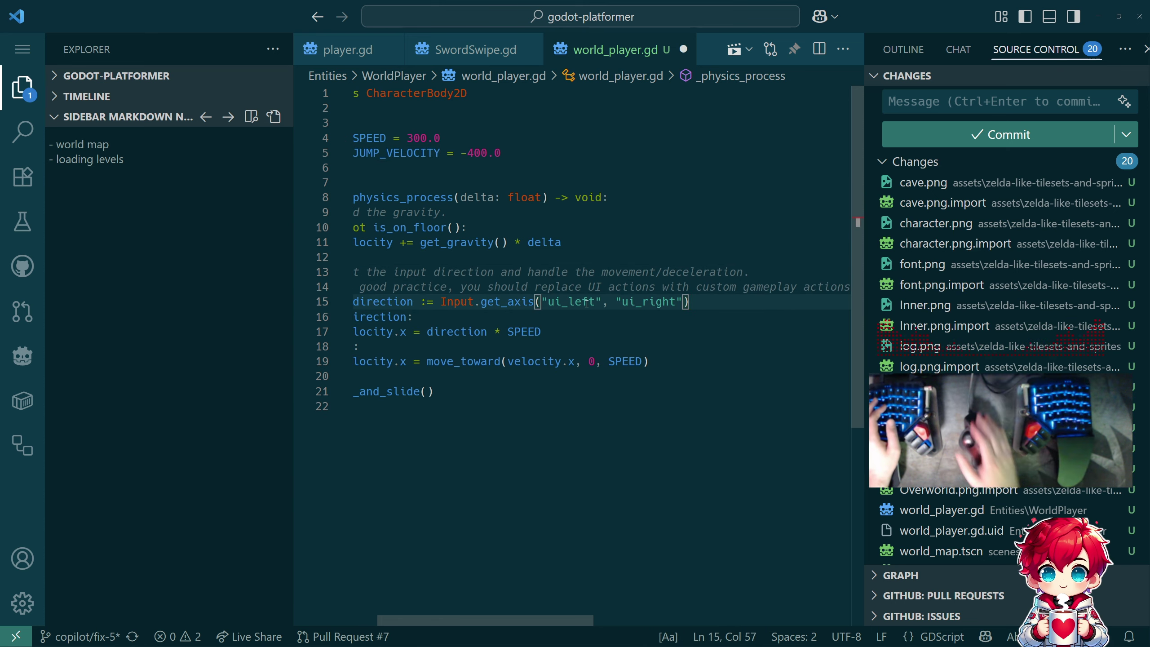
click(18, 93)
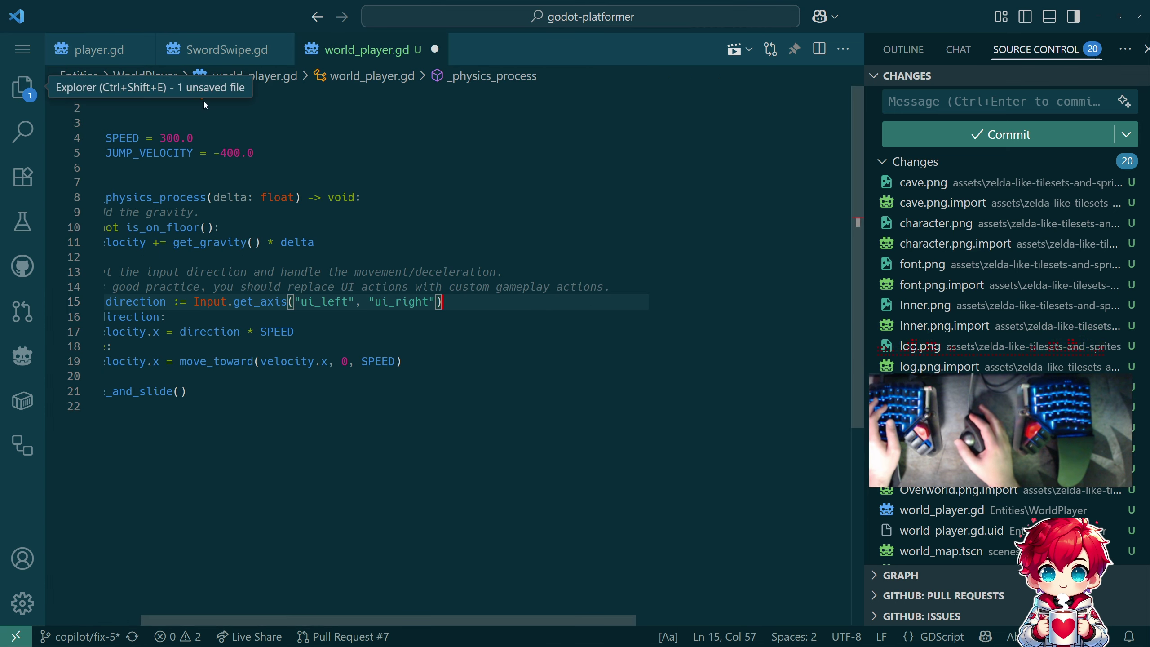
scroll(429, 216, left, 1)
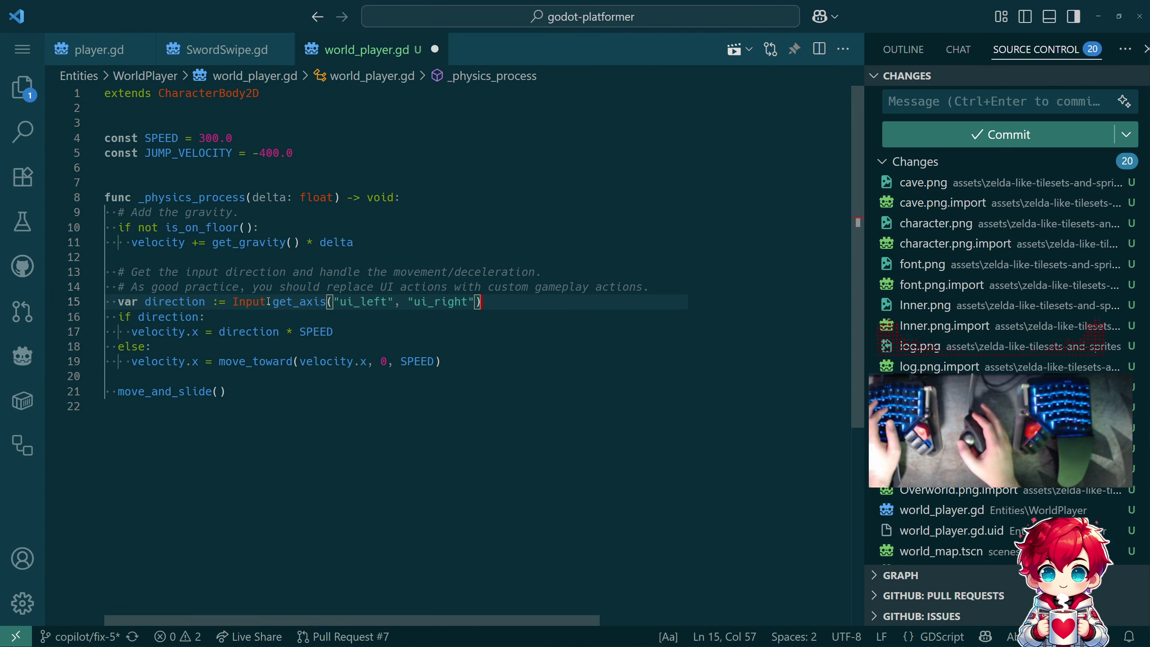
Replace the get_axis call in the direction assignment with Input.get_vector("move_left", "move_right", "move_up", "move_down").
mouse_move(295, 304)
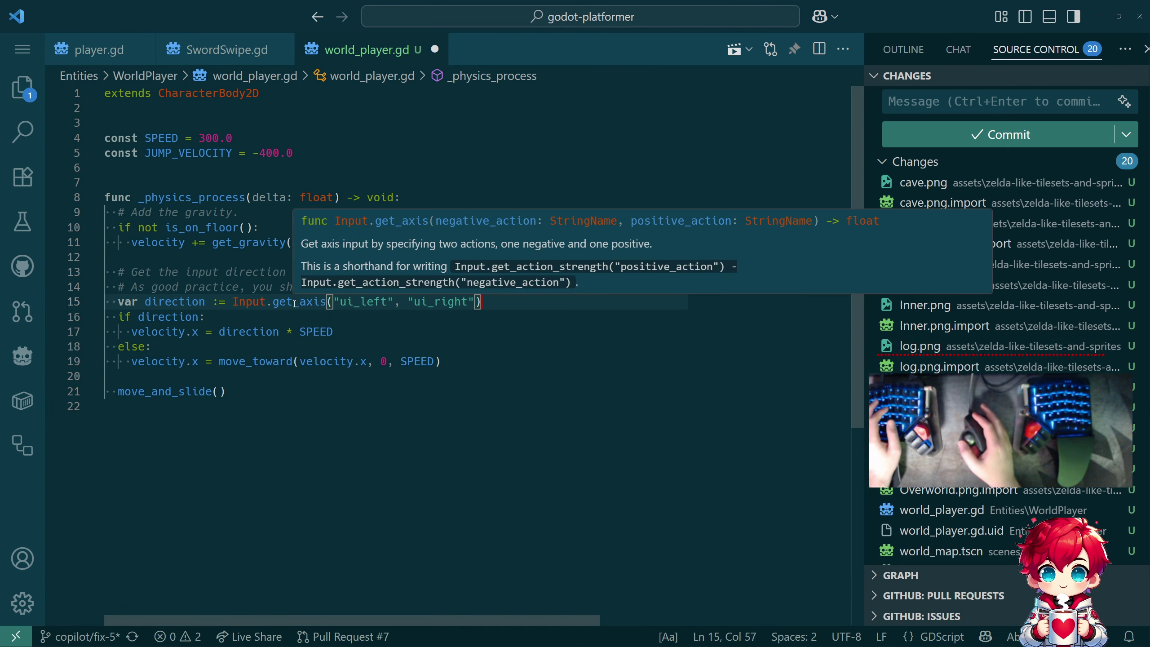
shift+click(274, 302)
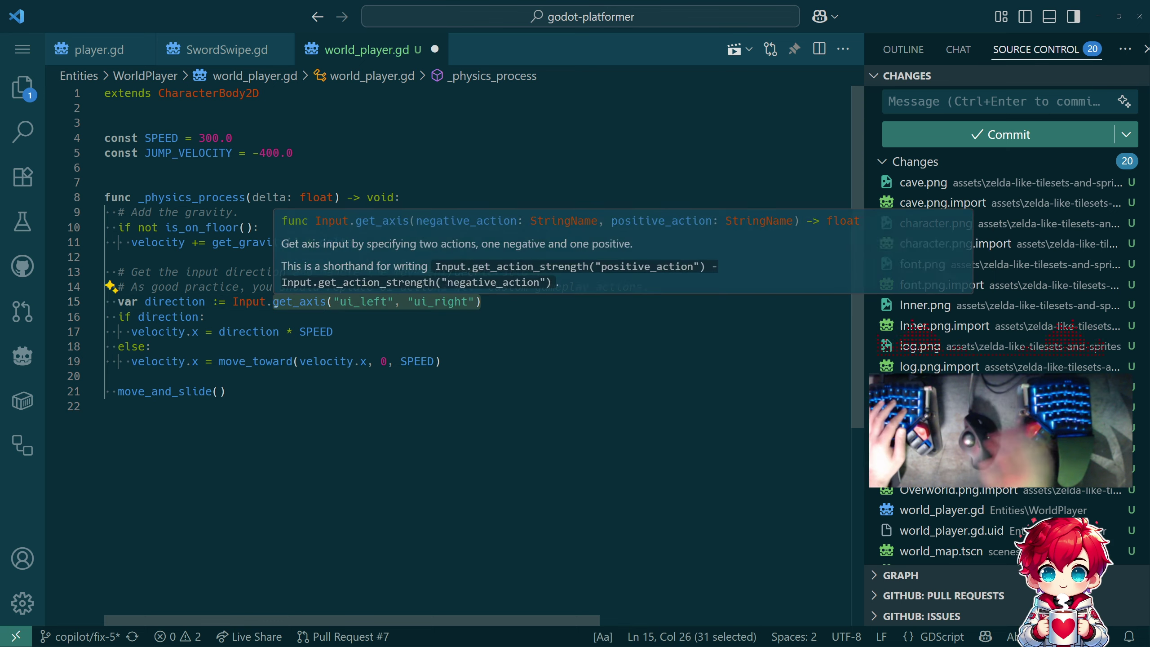
text(get)
key(Down)
key(Down)
key(Down)
key(Down)
key(Down)
key(Down)
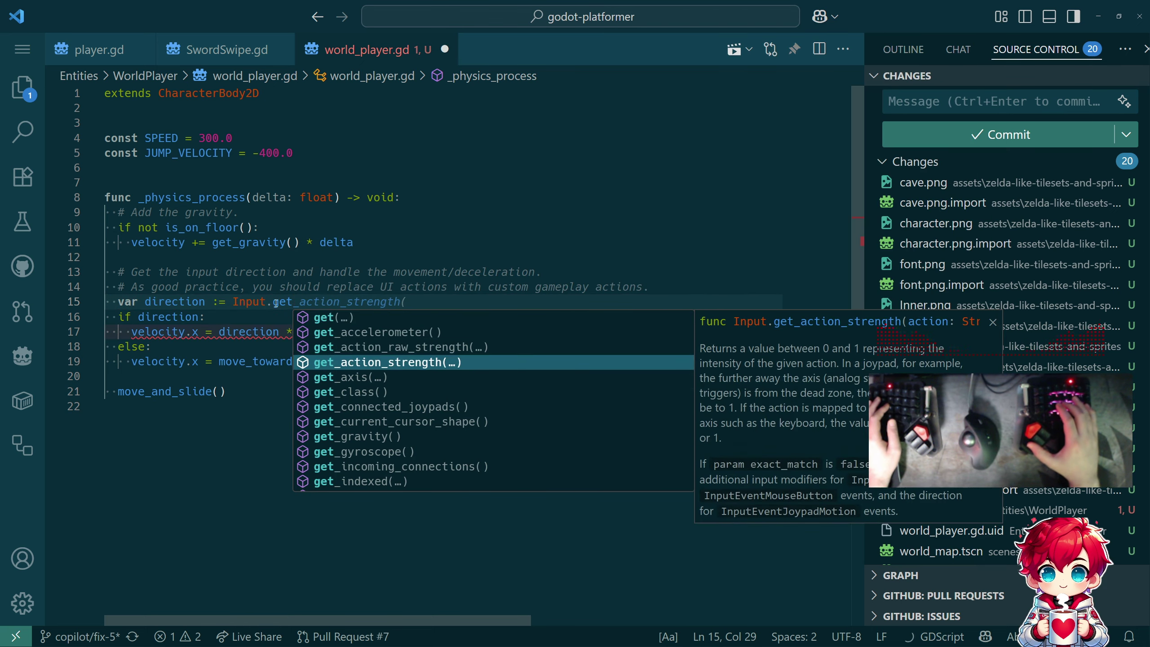
key(Up)
key(Up)
key(Down)
key(Down)
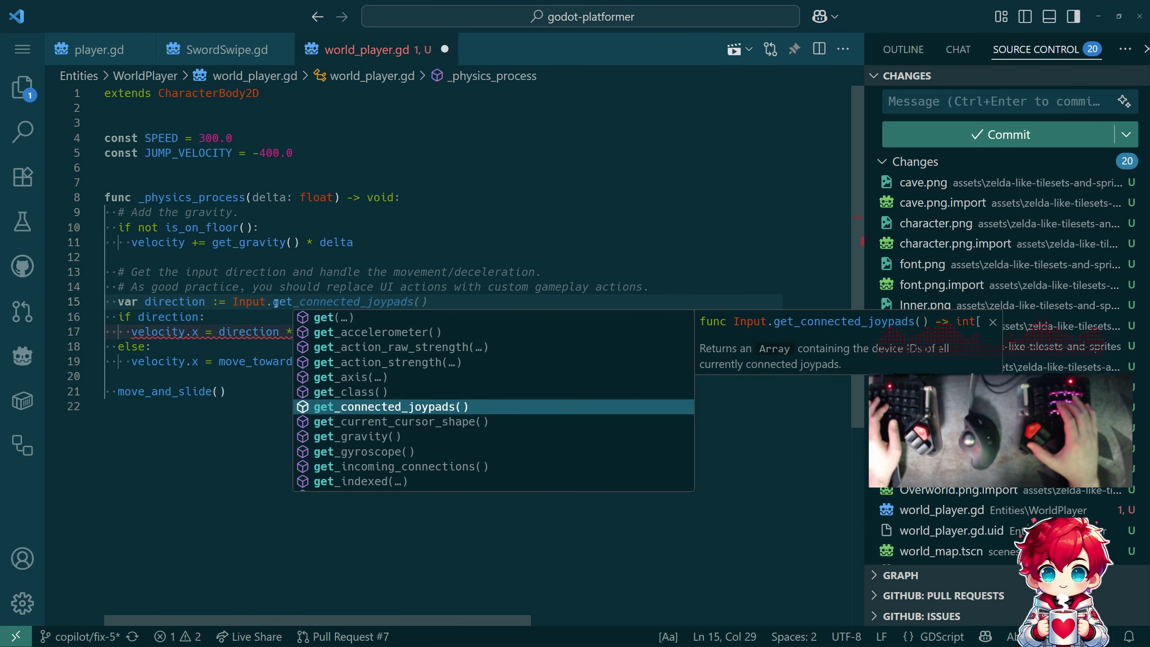
key(Down)
key(Down)
key(Down)
key(Down)
key(Down)
key(Down)
key(Down)
key(Down)
key(Down)
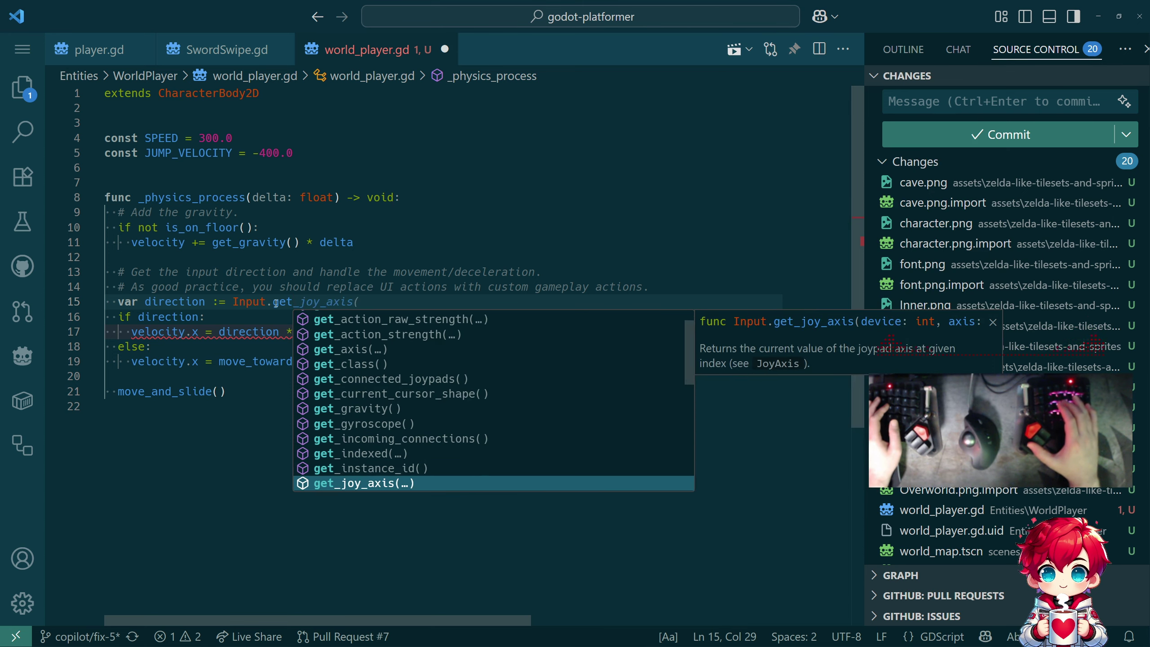
key(Down)
key(Down)
key(Down)
key(Down)
key(Down)
key(Down)
key(Down)
key(Down)
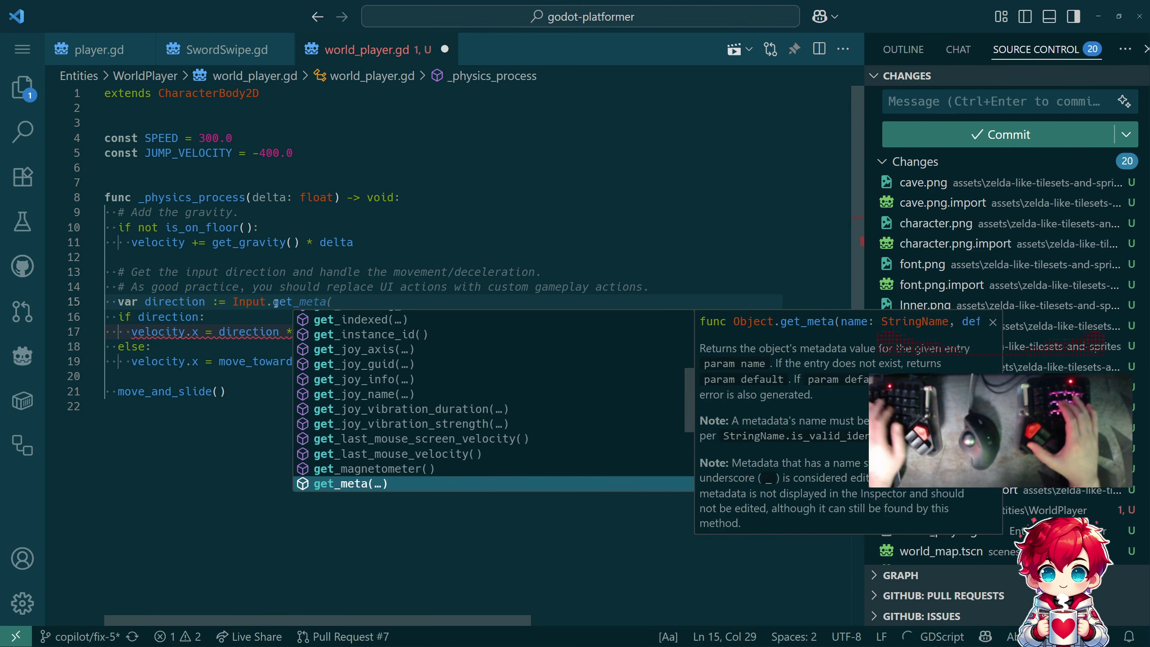
key(Down)
key(Down)
key(Down)
key(Down)
key(Down)
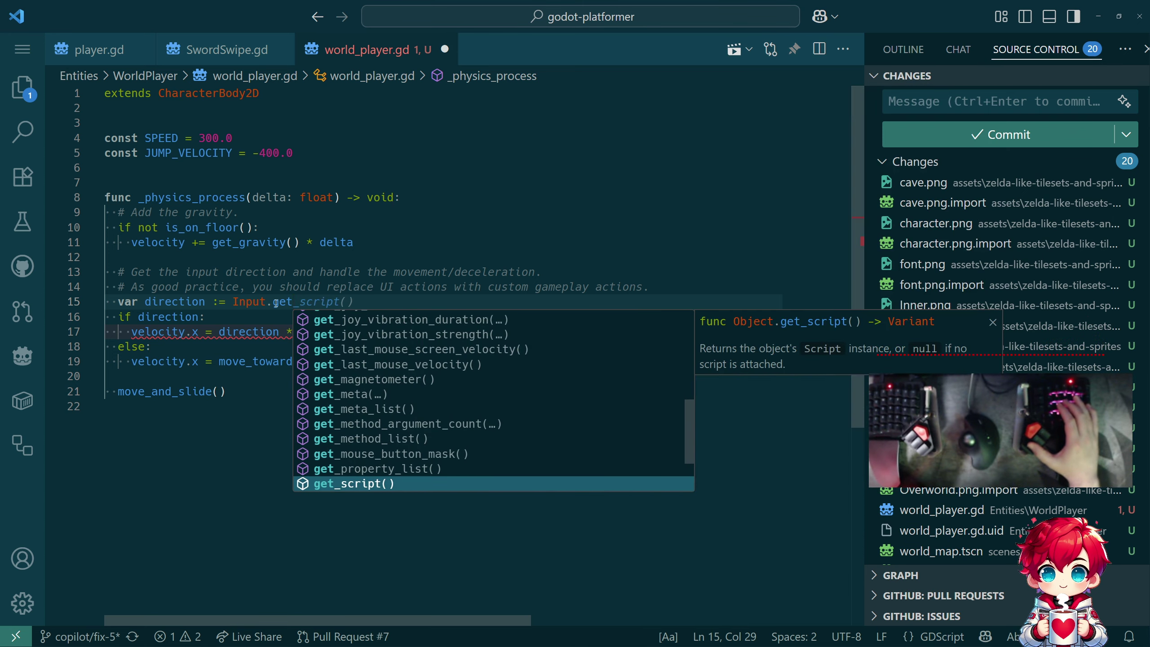
key(Down)
key(Down)
key(Down)
key(Down)
key(Down)
key(Up)
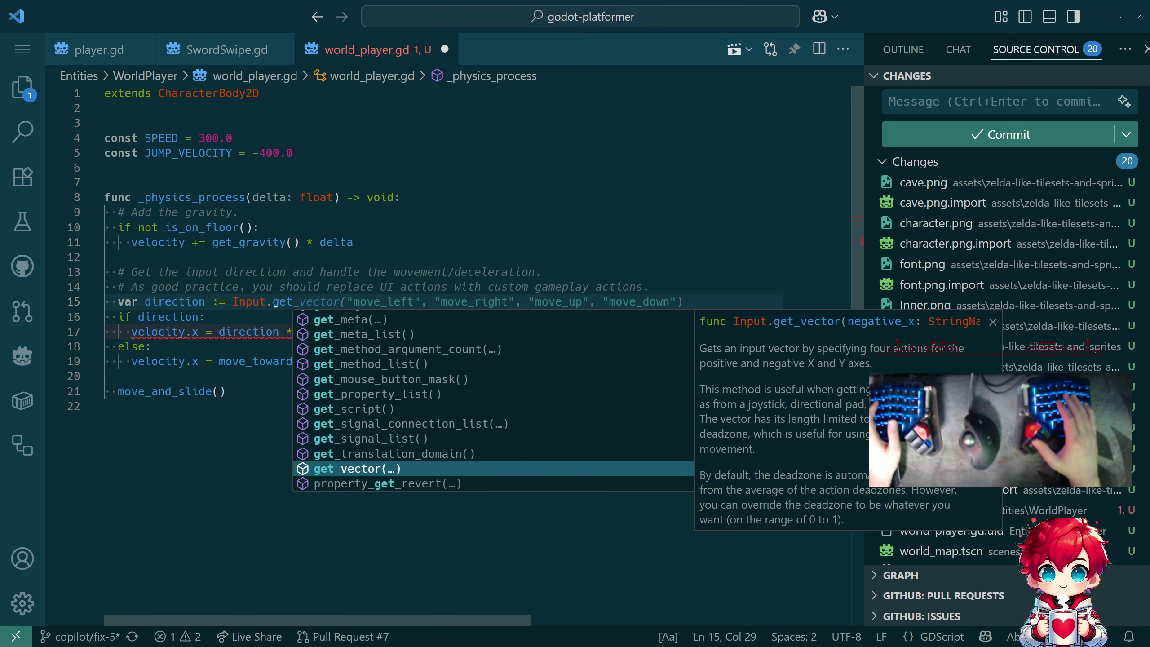
key(Return)
key(Tab)
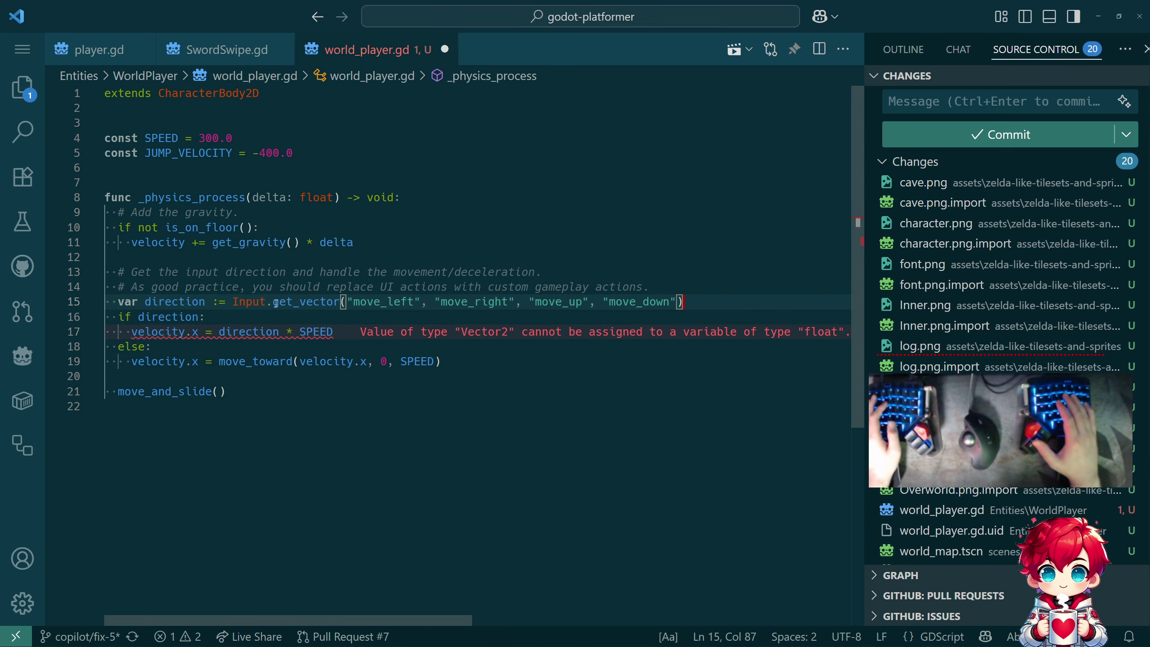
Assign direction * SPEED to the whole velocity vector by removing .x in the if branch.
key(Right)
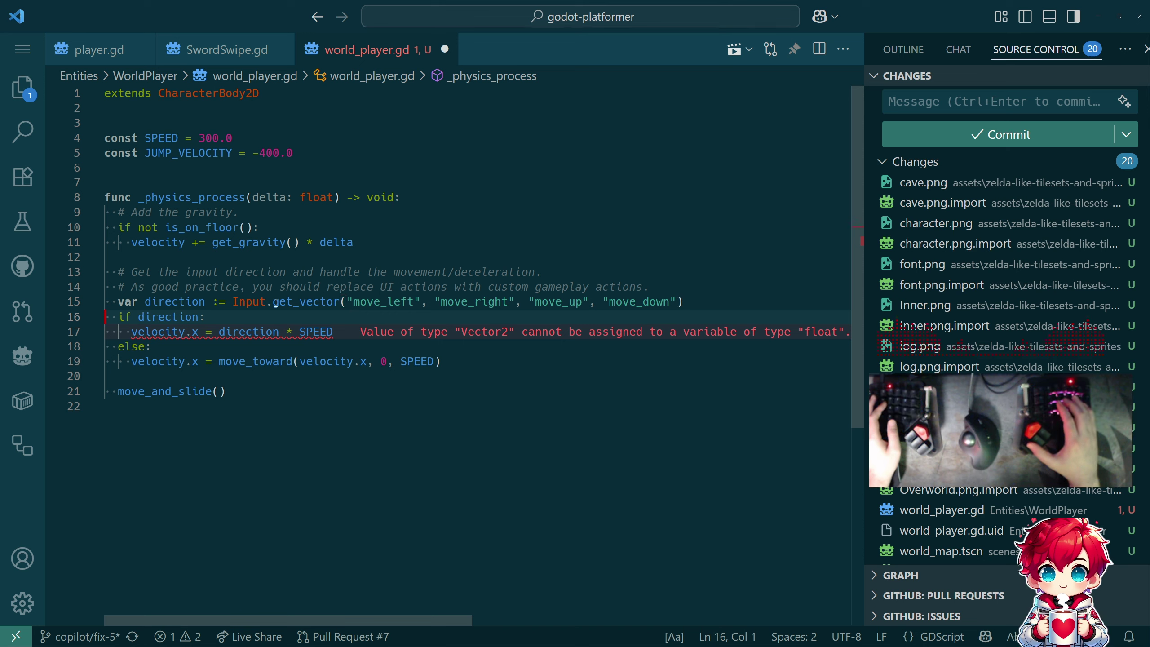
key(Down)
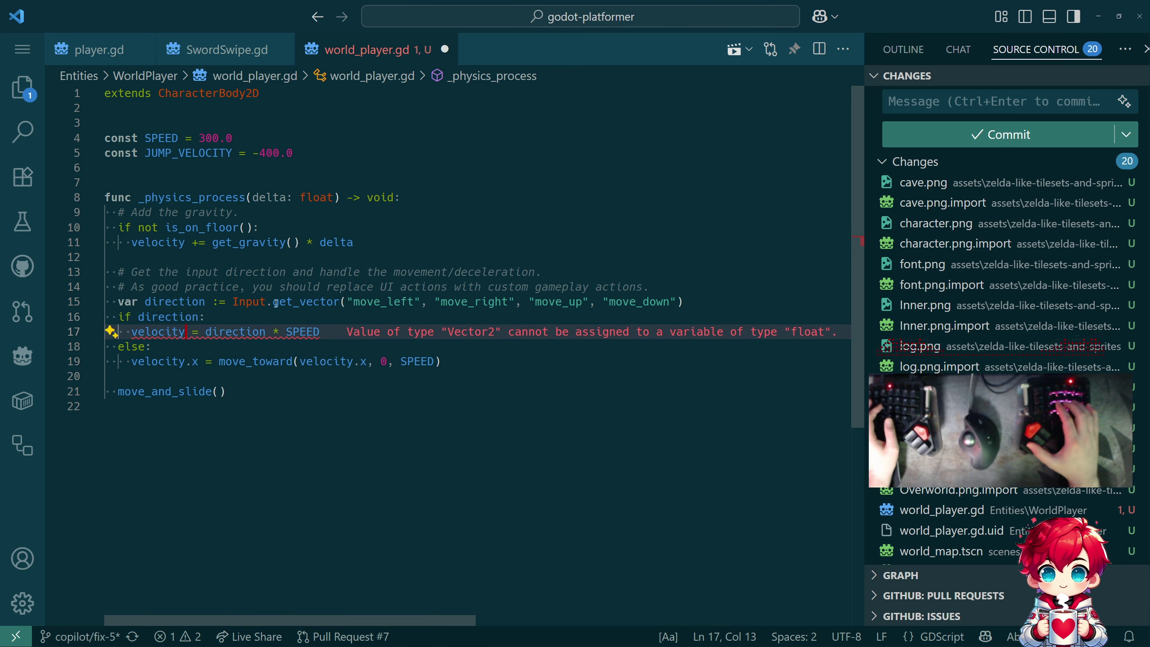
key(BackSpace)
key(BackSpace)
Try to make the else branch's move_toward line use the whole velocity vector by removing .x on both sides.
key(Down)
key(Down)
key(Delete)
key(Delete)
key(ctrl+Right)
key(ctrl+Right)
key(ctrl+Right)
key(ctrl+Right)
key(ctrl+Right)
key(ctrl+Right)
key(ctrl+Right)
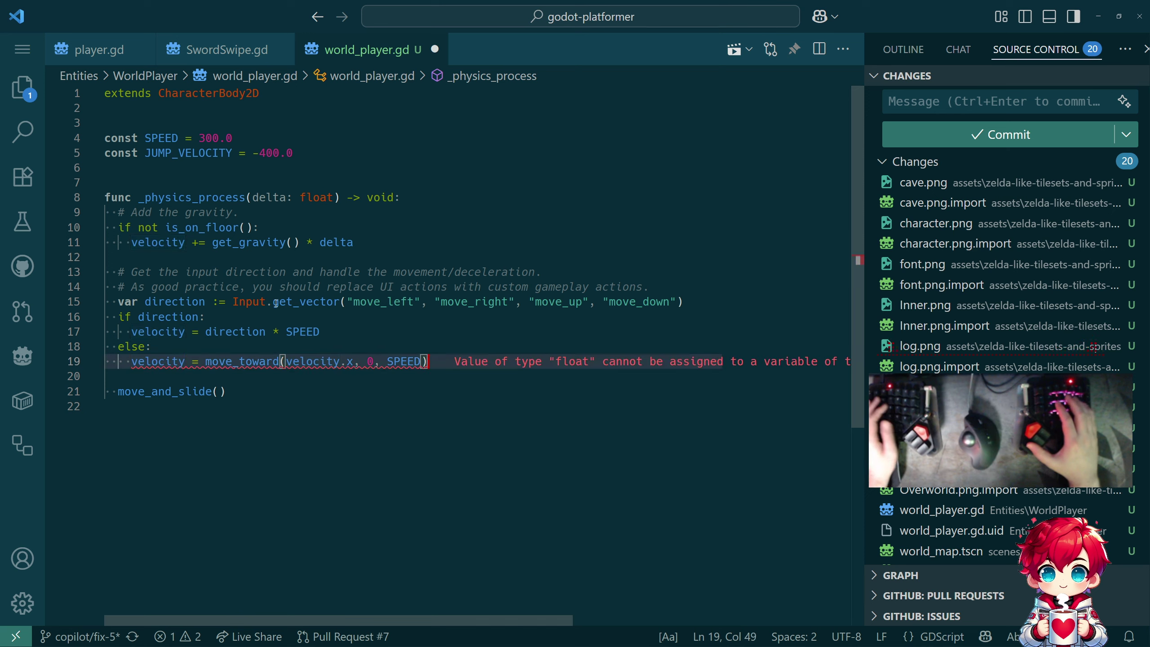
key(Left)
key(BackSpace)
key(BackSpace)
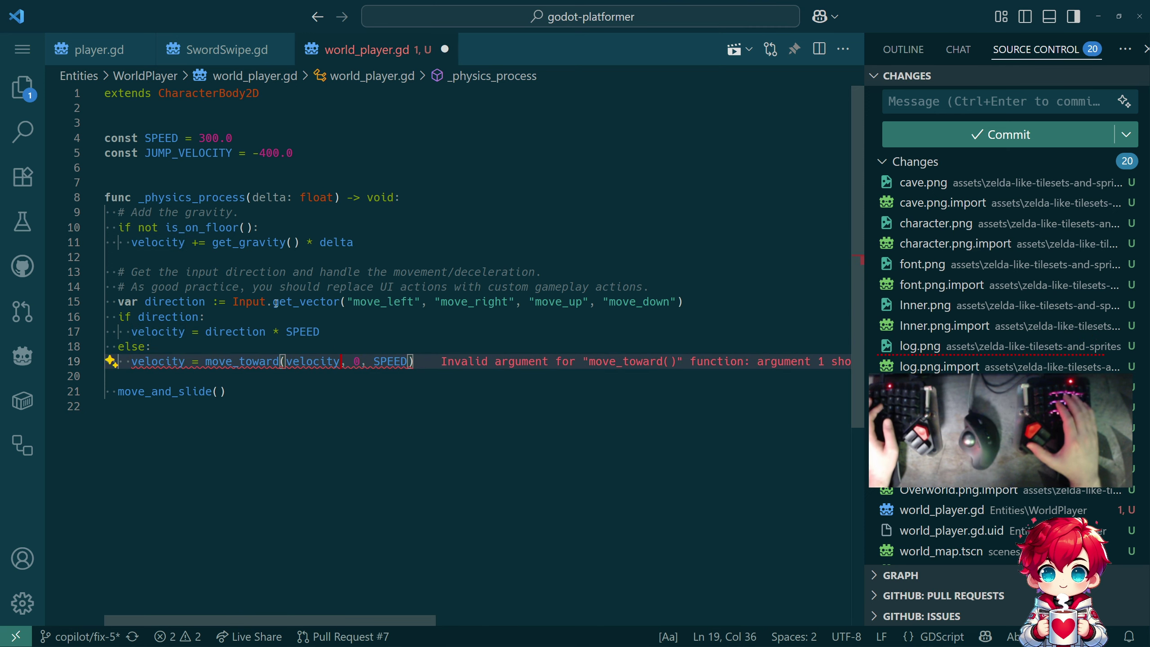
Restore .x on both sides of the else branch's move_toward assignment.
text(.x)
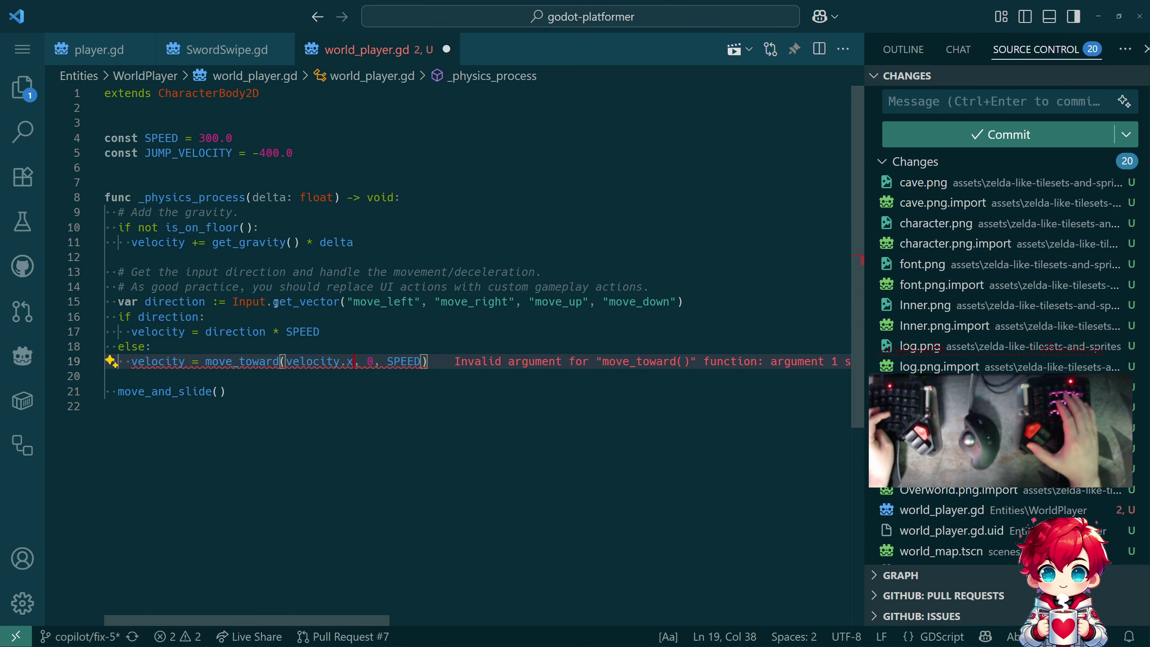
key(Home)
key(ctrl+Right)
text(.x)
Add the line velocity.y = move_toward(velocity.y, 0, SPEED) below the velocity.x line in the else branch.
key(End)
key(Return)
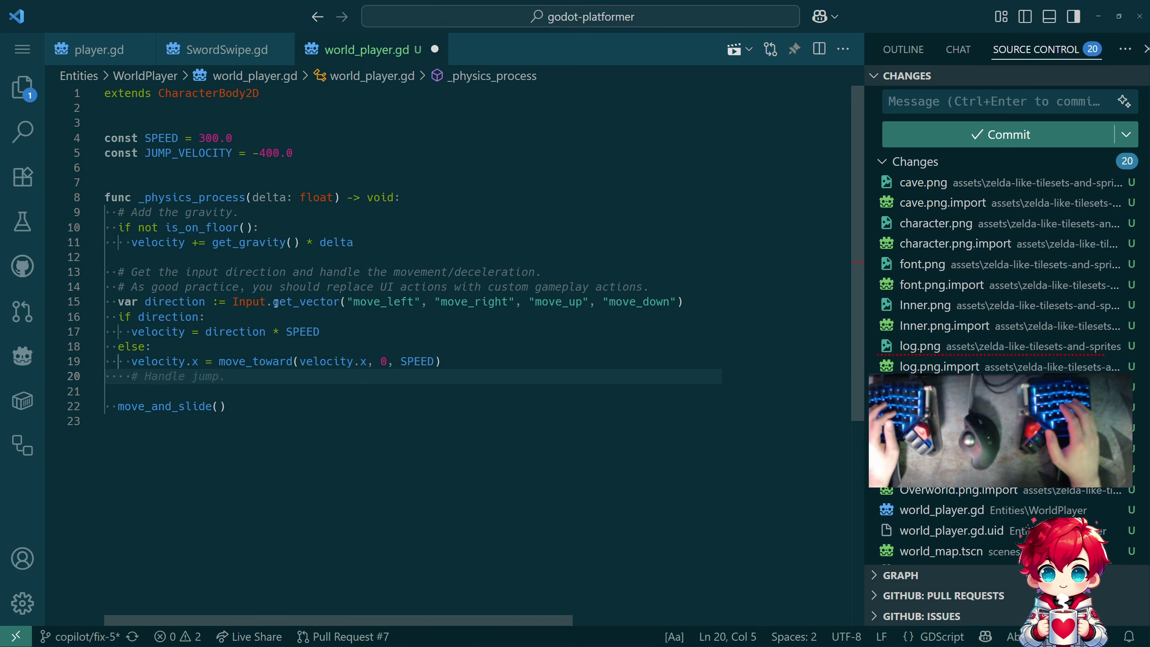
text(vel)
key(Tab)
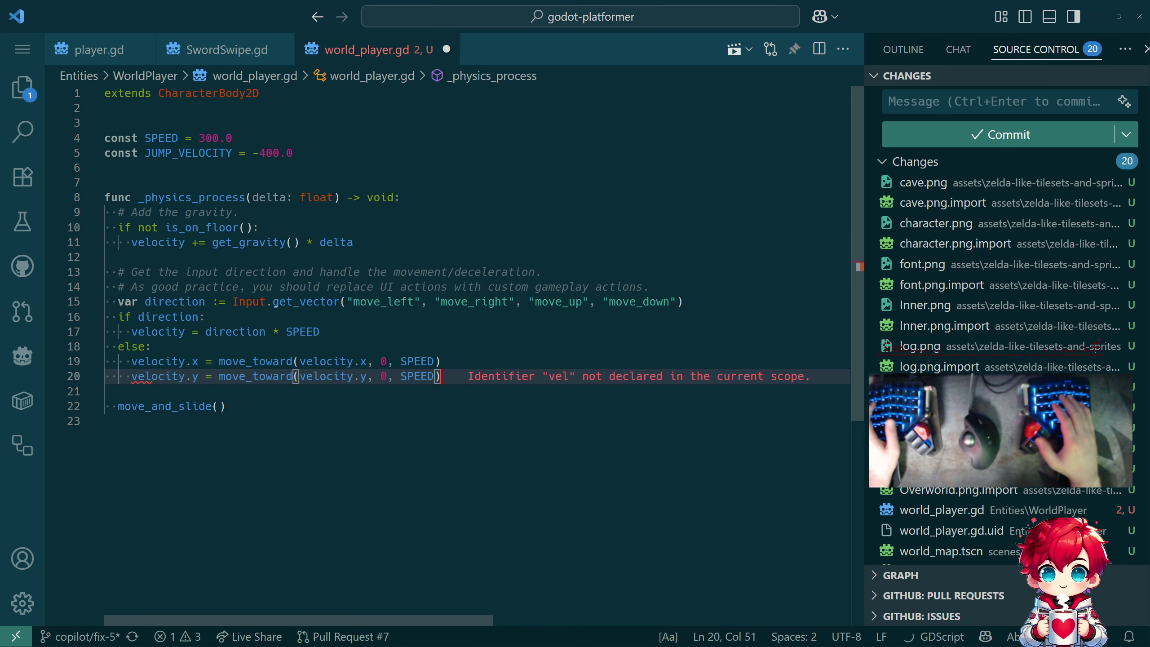
Delete the JUMP_VELOCITY constant declaration near the start of the script.
key(Home)
key(Home)
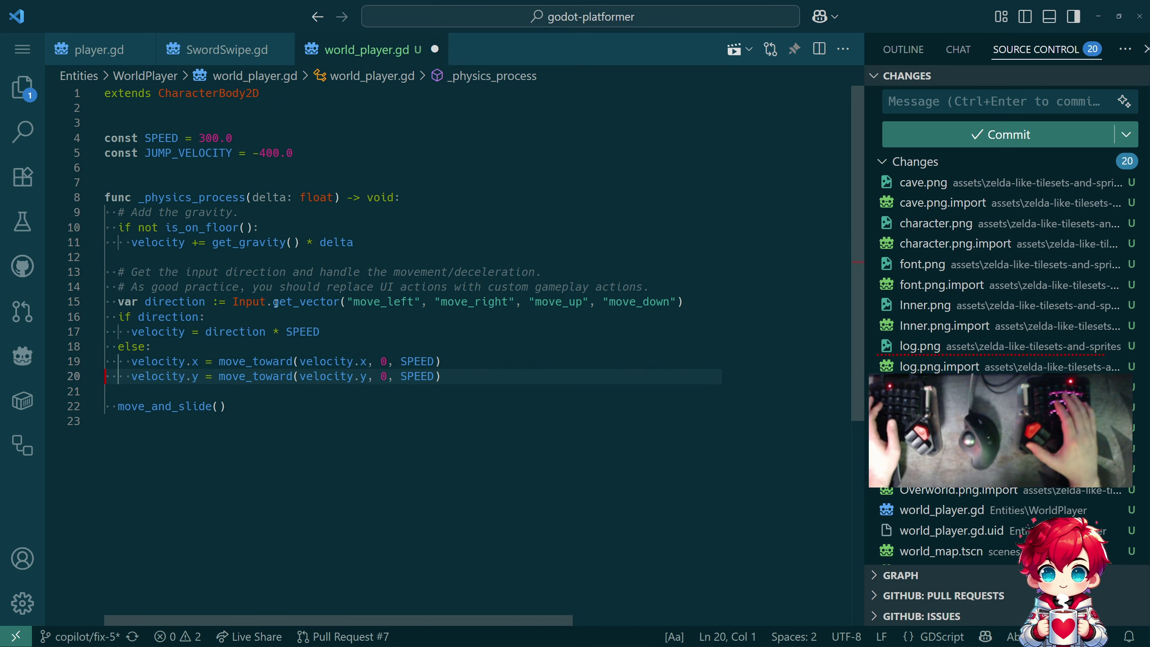
key(Up)
key(Up)
key(Up)
key(Up)
key(Up)
key(Up)
key(Up)
key(Up)
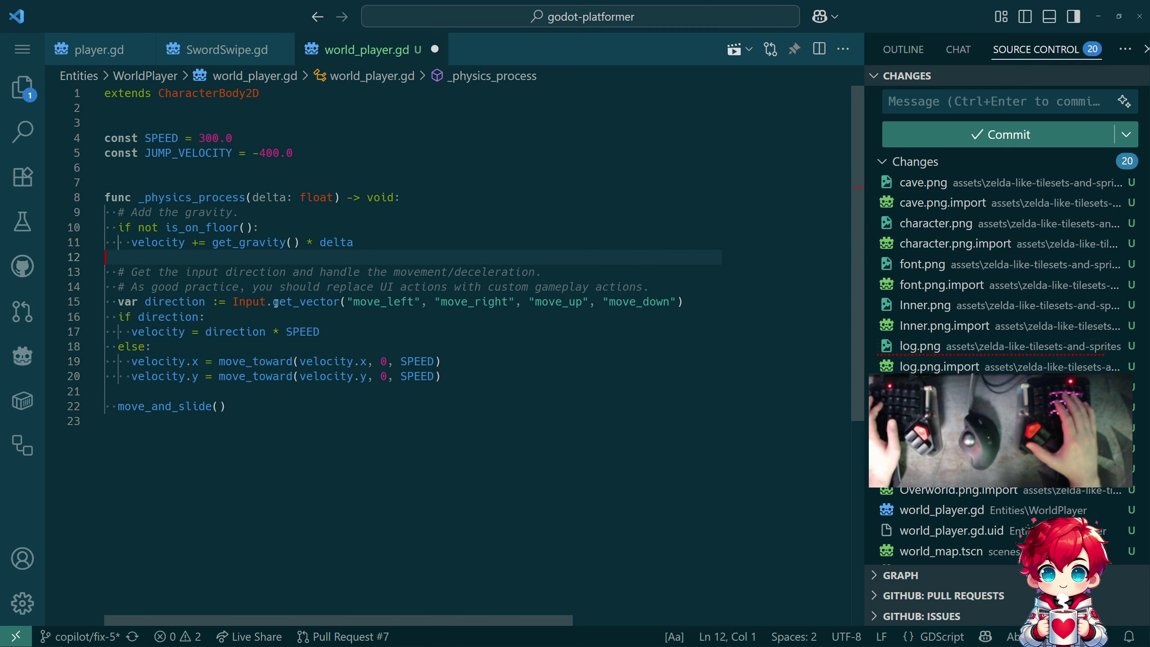
key(Up)
key(Up)
key(Up)
key(Up)
key(Up)
key(Up)
key(Up)
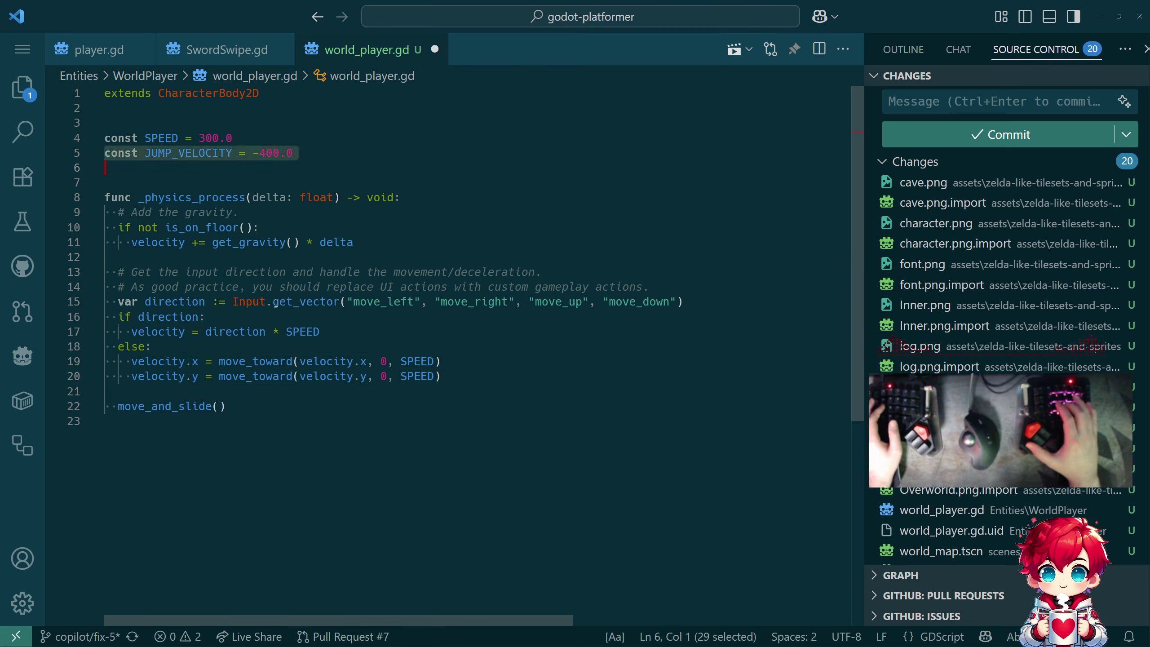
key(Down)
key(Down)
key(Up)
key(Up)
key(ctrl+shift+k)
Delete the gravity comment and the is_on_floor block from the beginning of _physics_process.
key(Down)
key(Down)
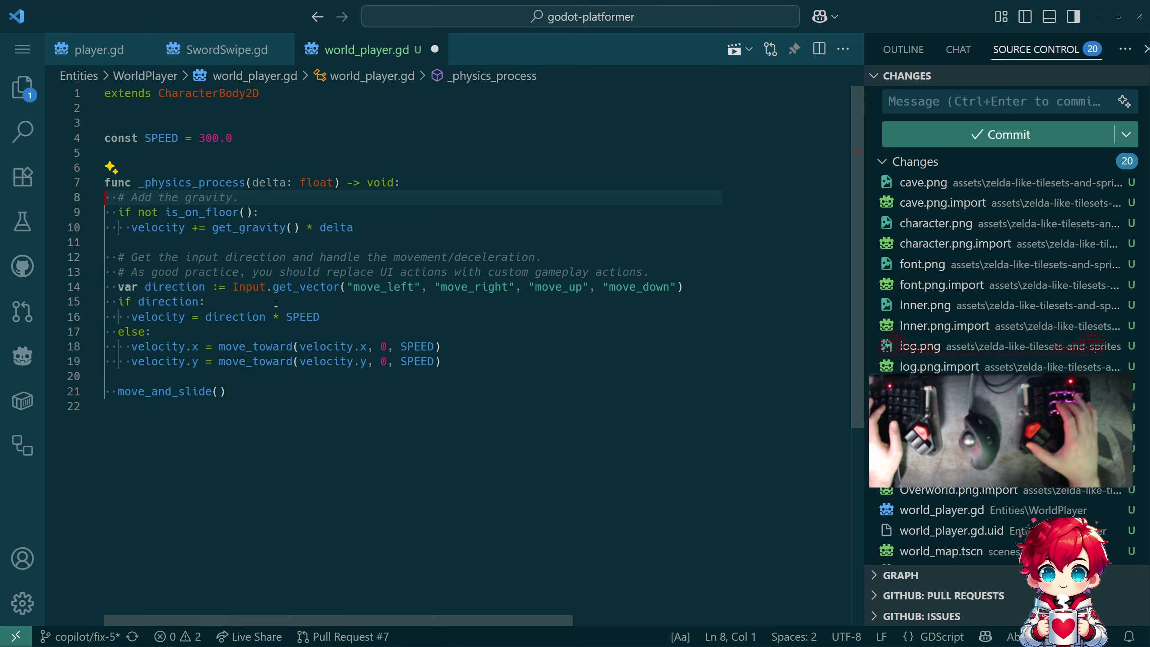
key(shift+Down)
key(shift+Down)
key(shift+Down)
key(shift+Down)
key(ctrl+shift+k)
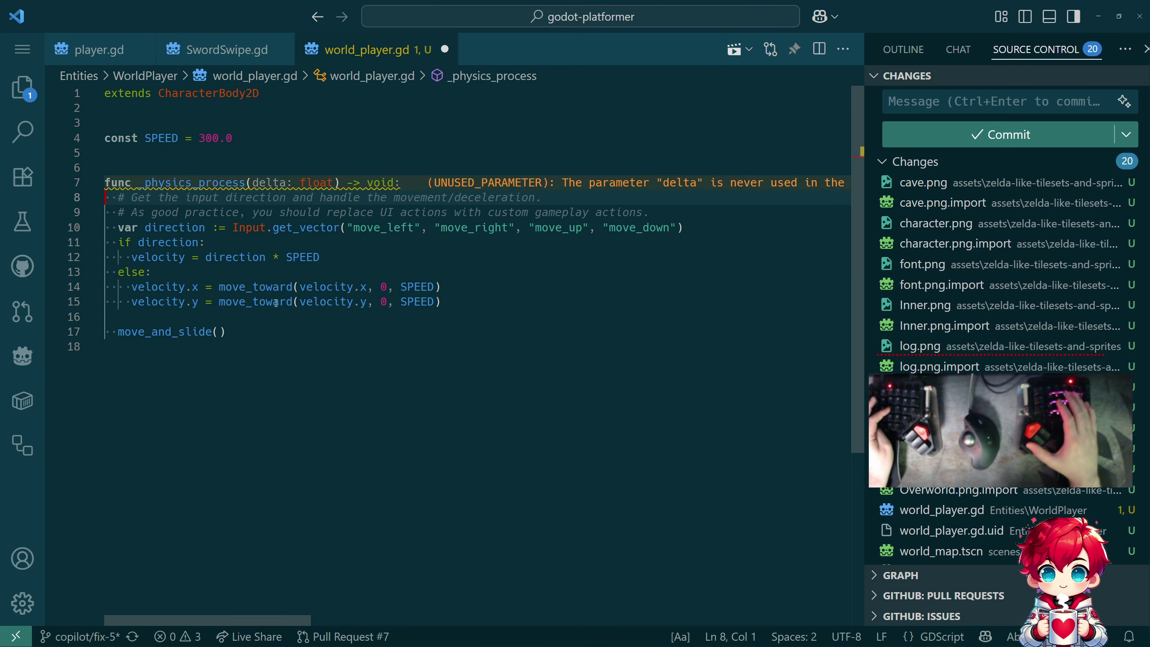
Rename the delta parameter of _physics_process to _delta to mark it as unused.
key(Up)
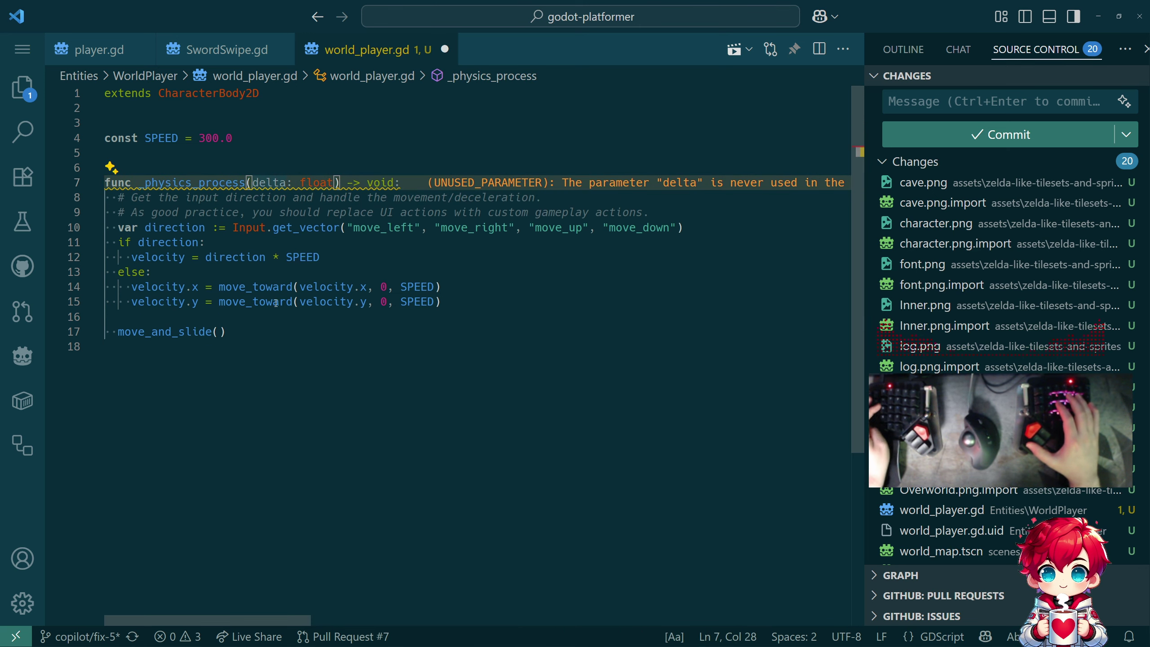
key(ctrl+Left)
text(!)
key(Left)
key(Right)
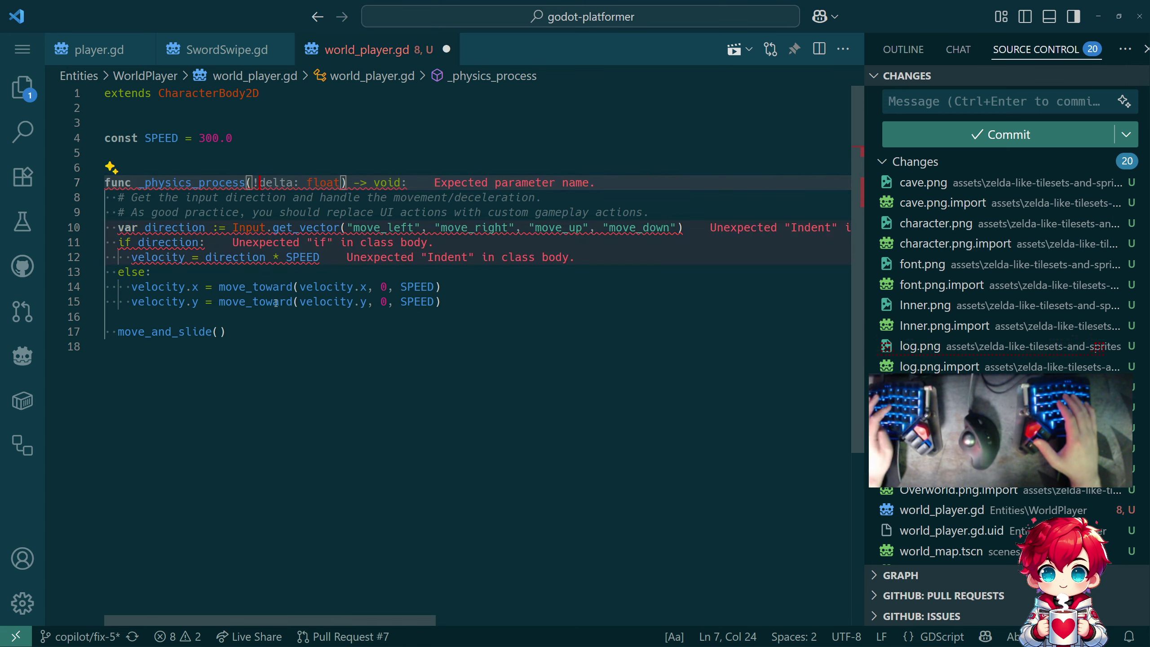
key(BackSpace)
text(_)
key(Escape)
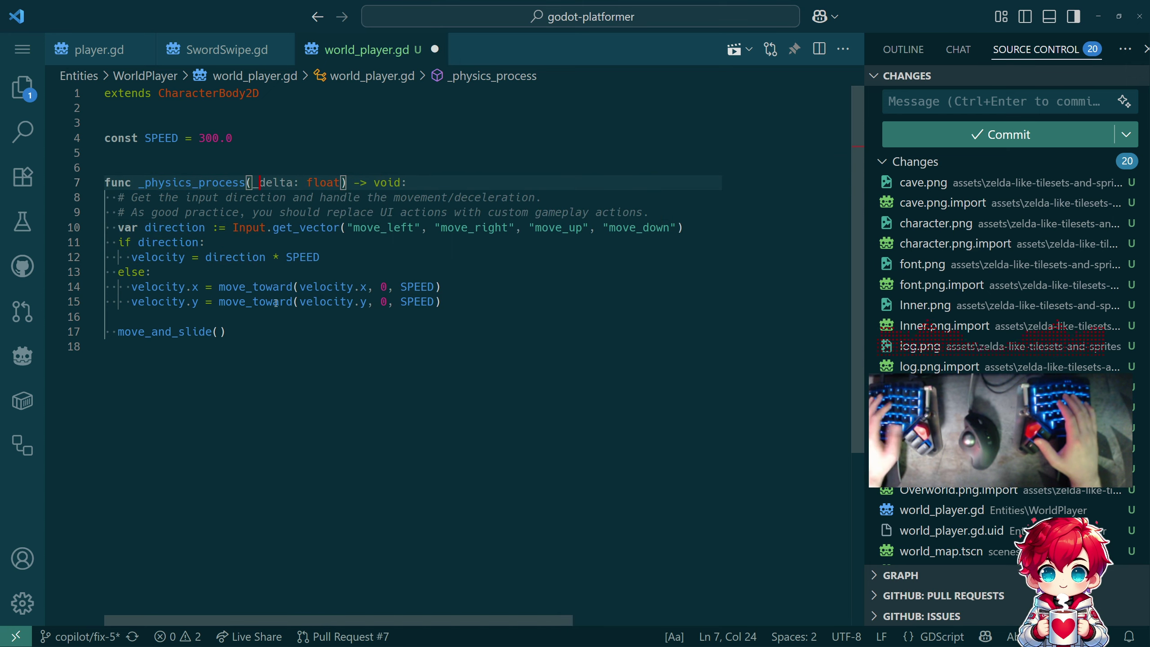
Save the world_player.gd script, and open the project's Input Map settings in the Godot editor.
key(ctrl+s)
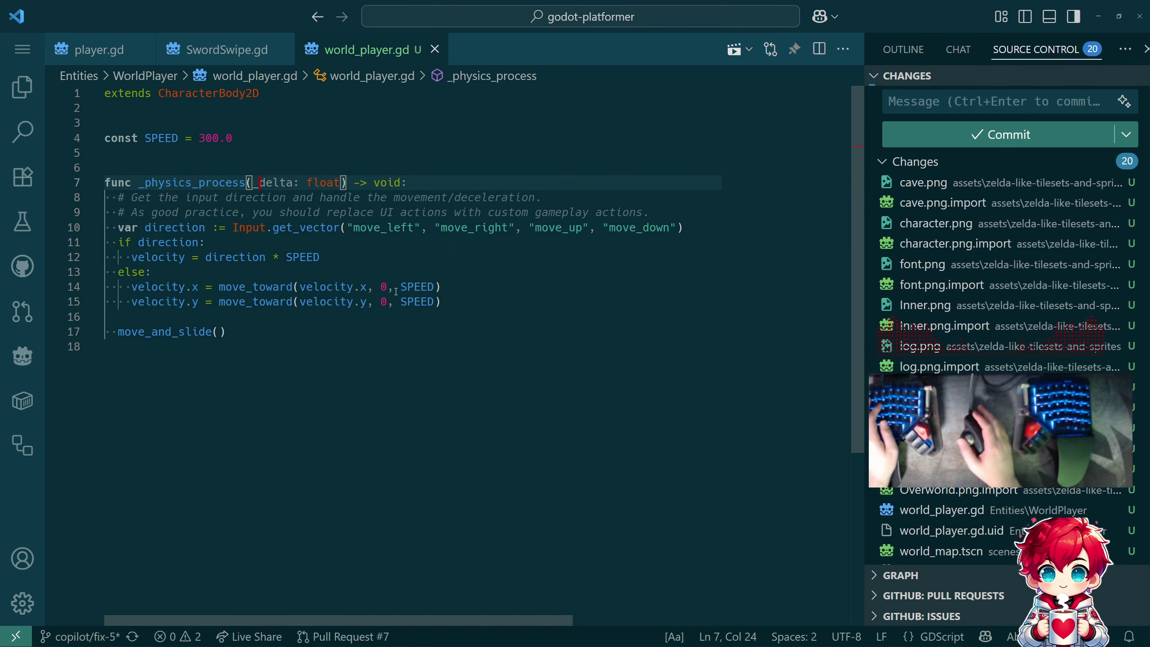
key(alt+Tab)
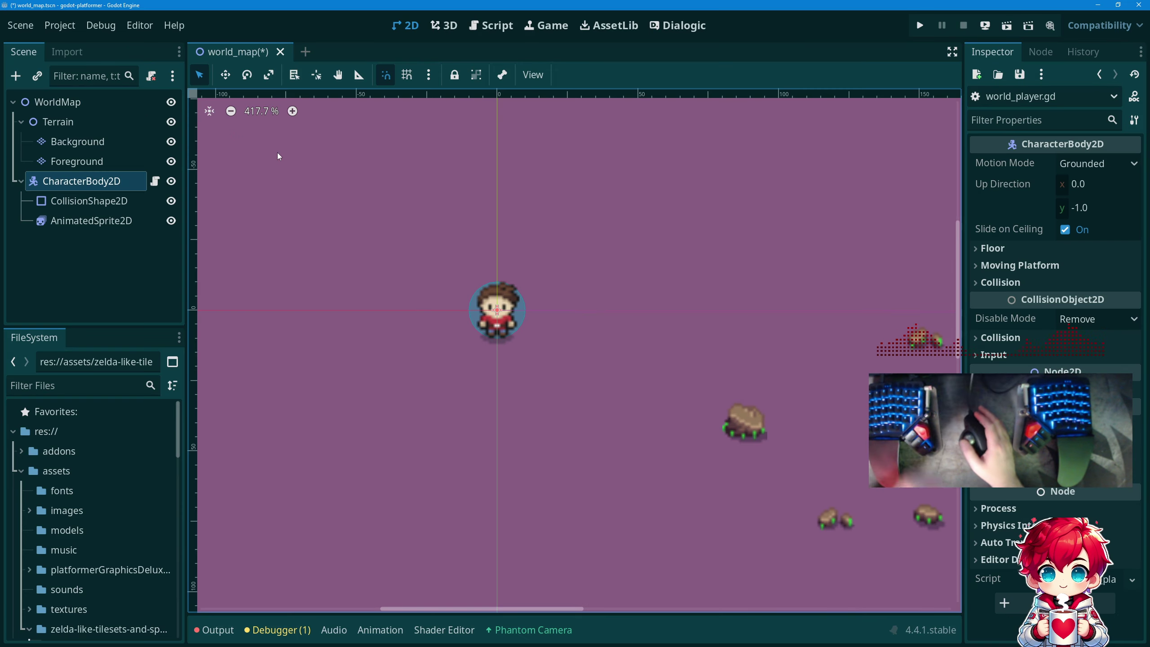
click(66, 26)
click(83, 43)
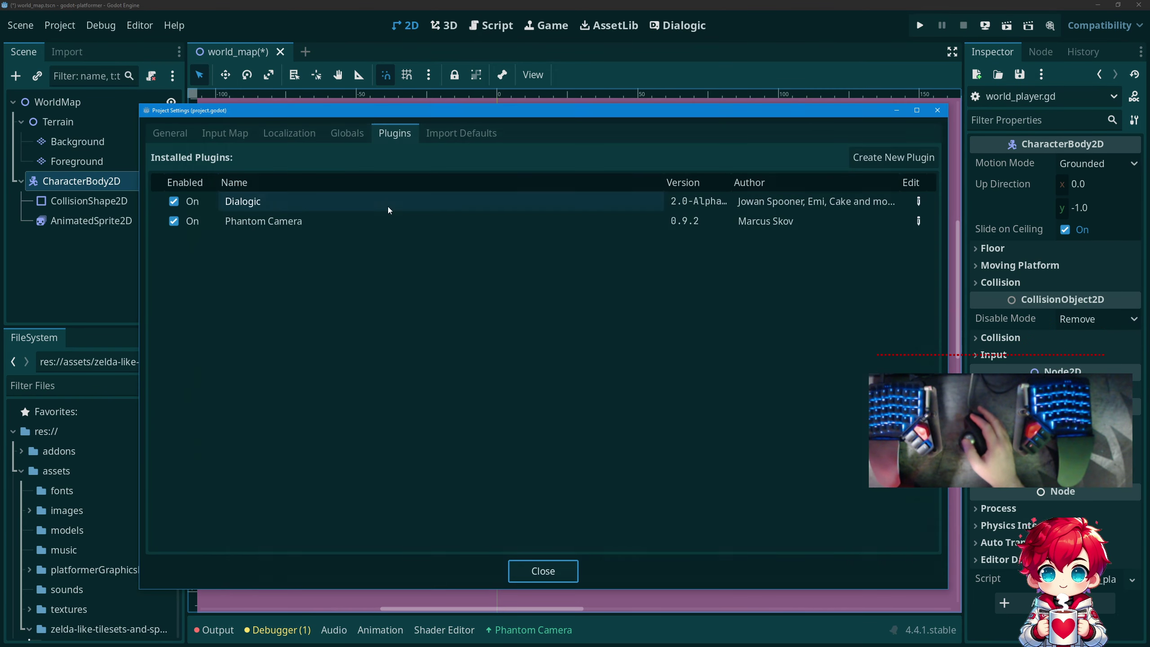
click(222, 130)
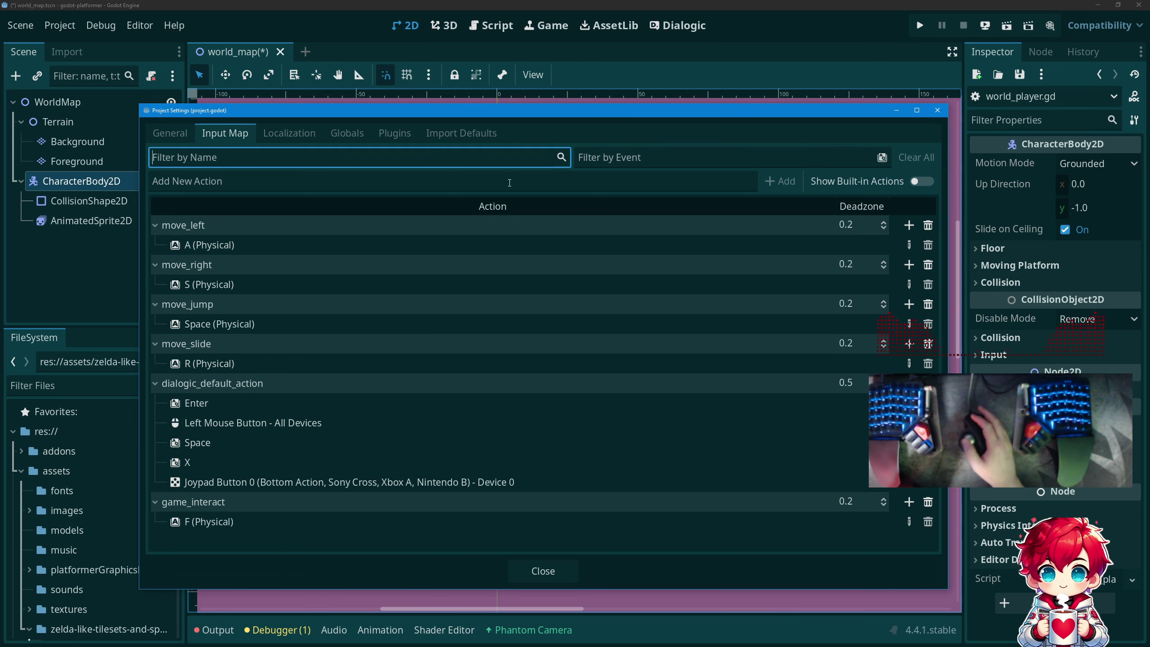
Add two new input actions named move_up and move_down to the Input Map.
click(360, 185)
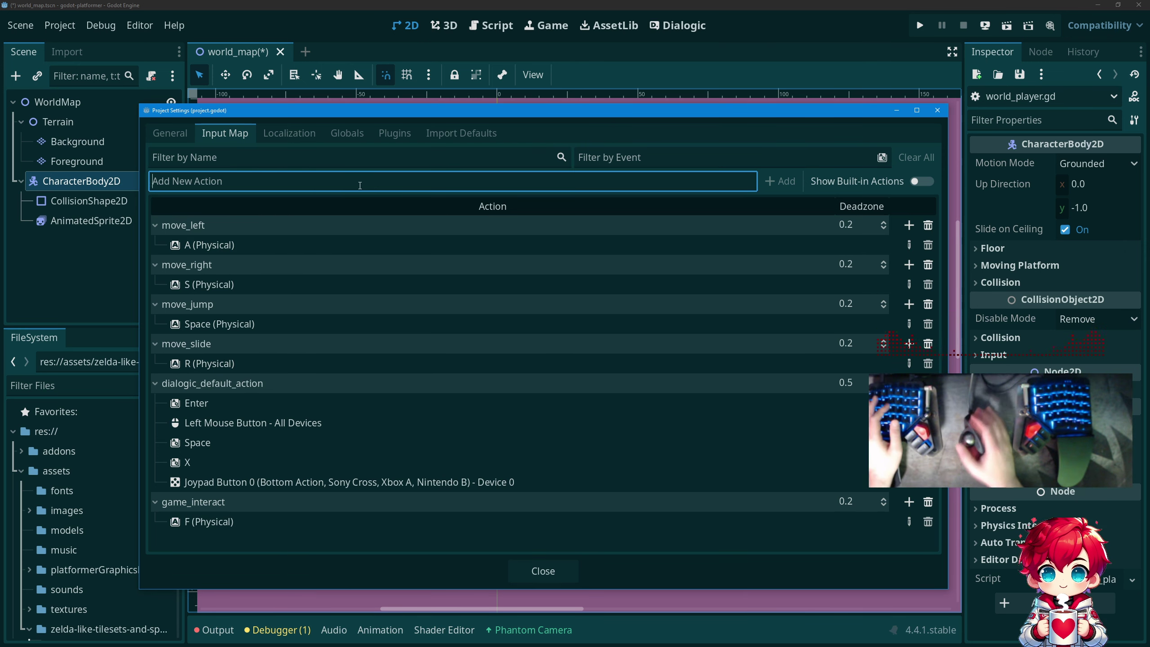
text(move_up)
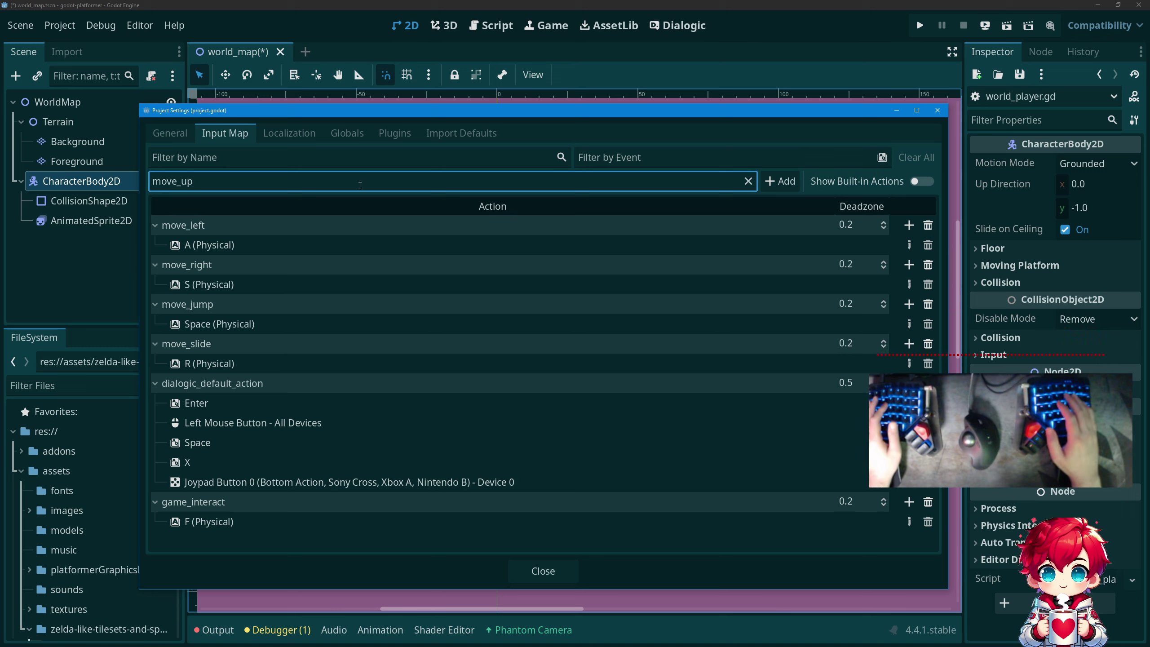
key(Return)
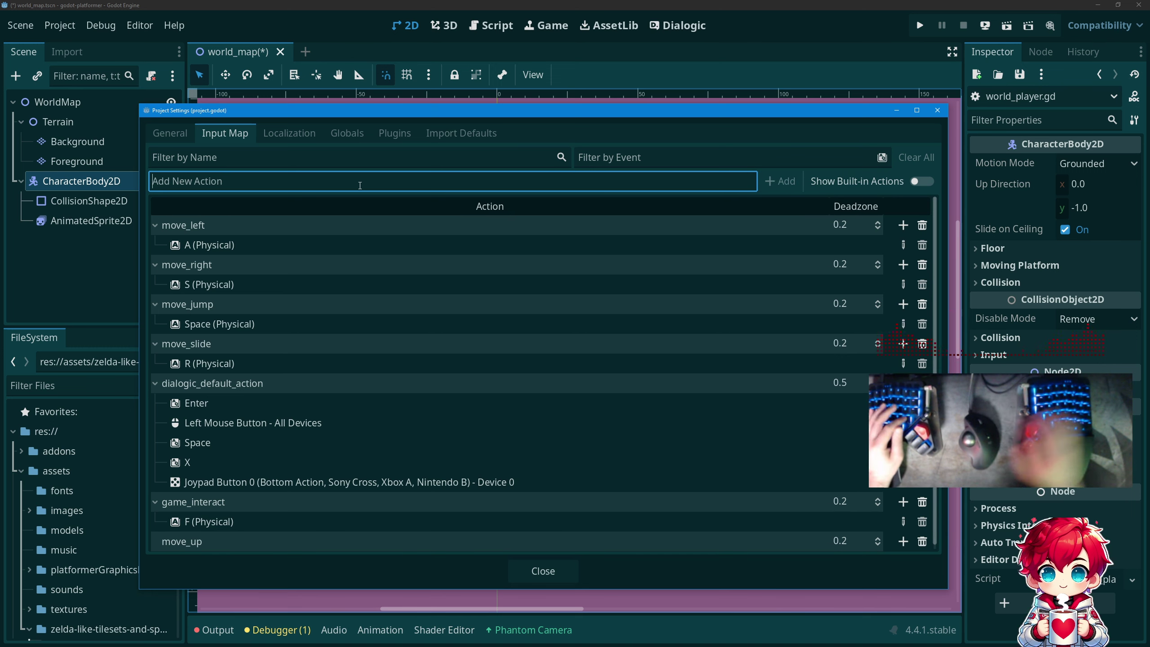
text(move_down)
key(Return)
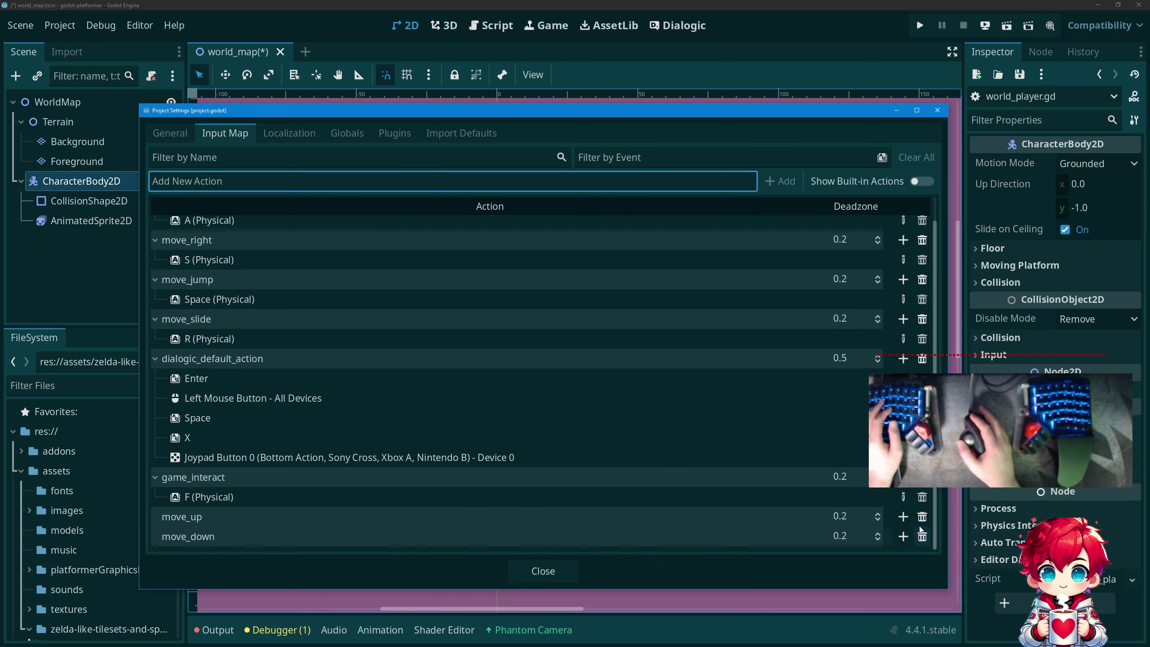
Assign the physical W key to the move_up action.
click(903, 518)
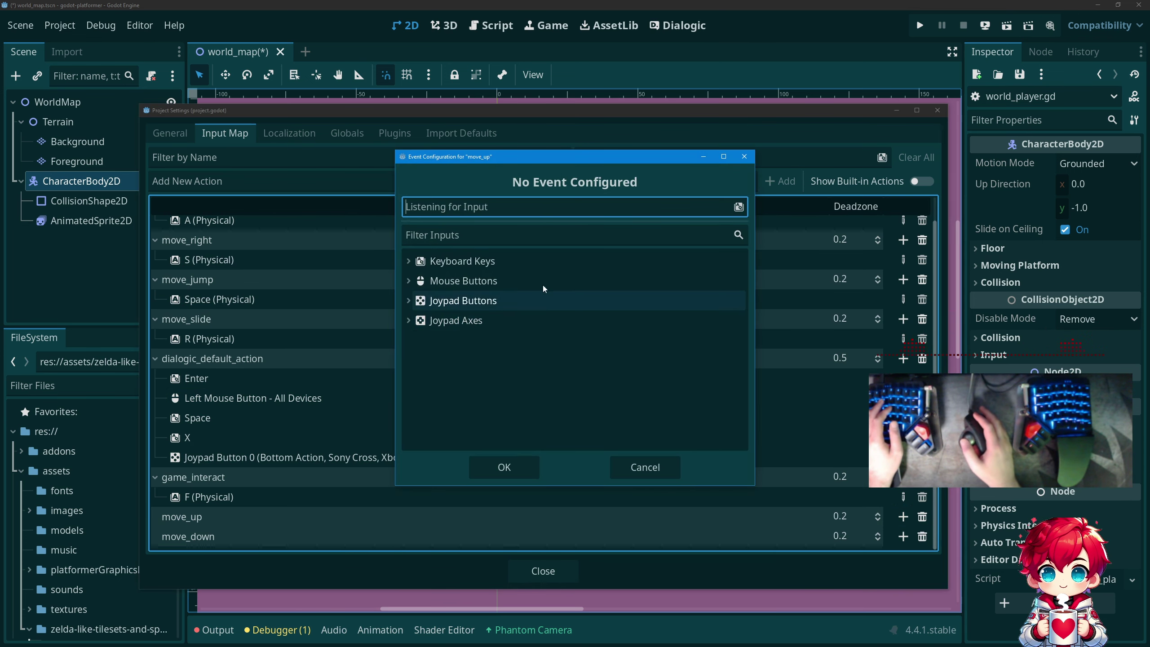
key(w)
click(502, 536)
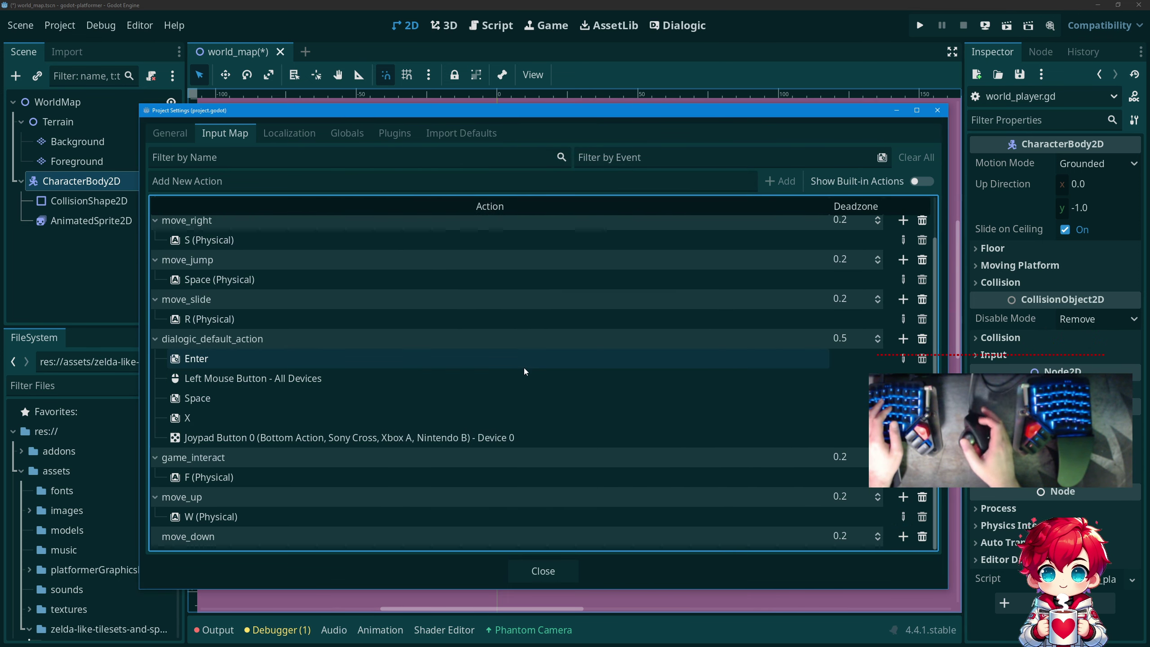